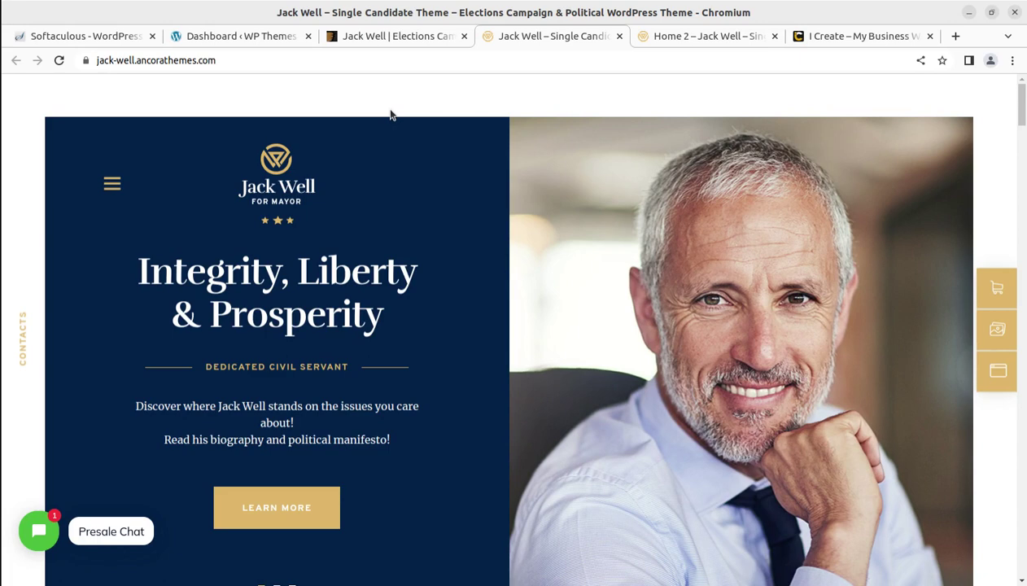
- Look through the first Jack Well demo homepage and the Home 2 version down to its welcome section
{"action": "scroll", "coordinate": [392, 108], "scroll_direction": "down", "scroll_amount": 2}
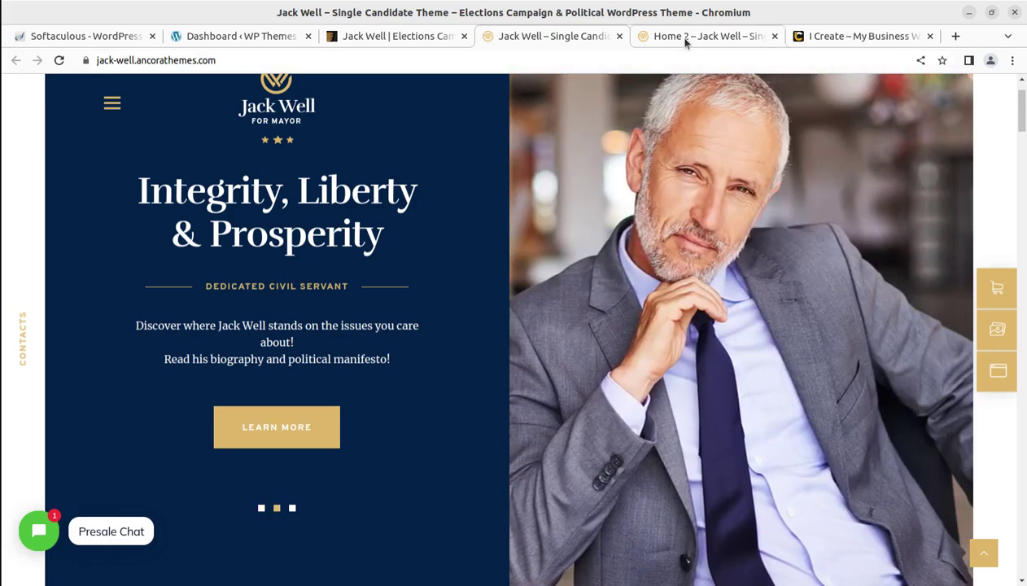
{"action": "left_click", "coordinate": [683, 39]}
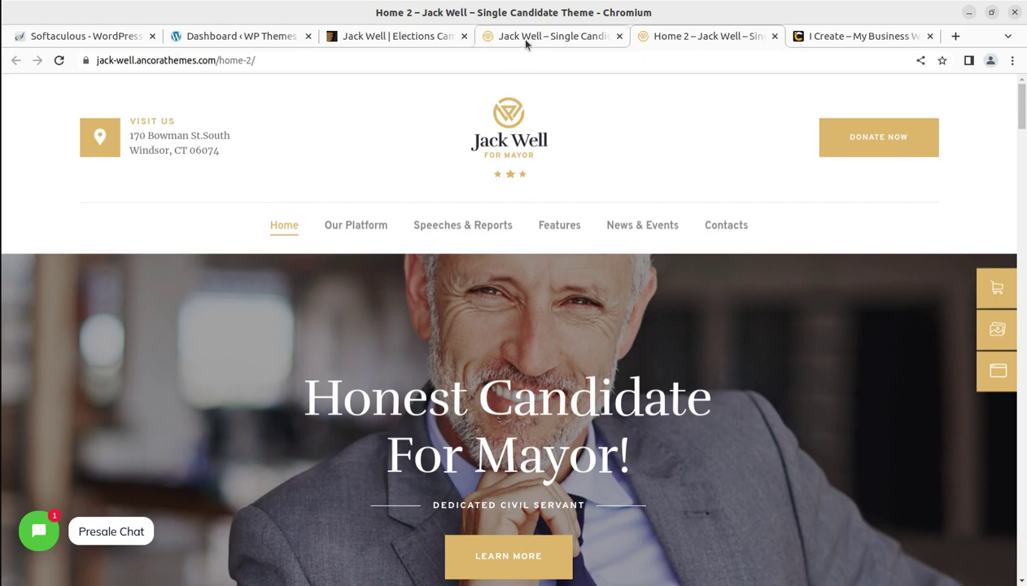
{"action": "scroll", "coordinate": [358, 136], "scroll_direction": "down", "scroll_amount": 4}
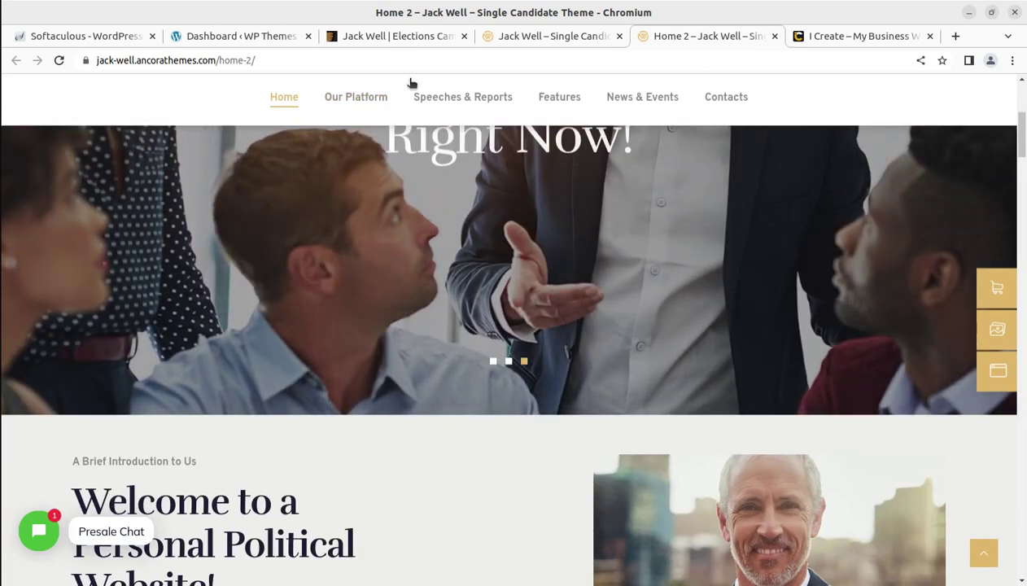
- Open the theme's ThemeForest item page and highlight "Elections Campaign" and "Jack Well" in its title
{"action": "left_click", "coordinate": [394, 37]}
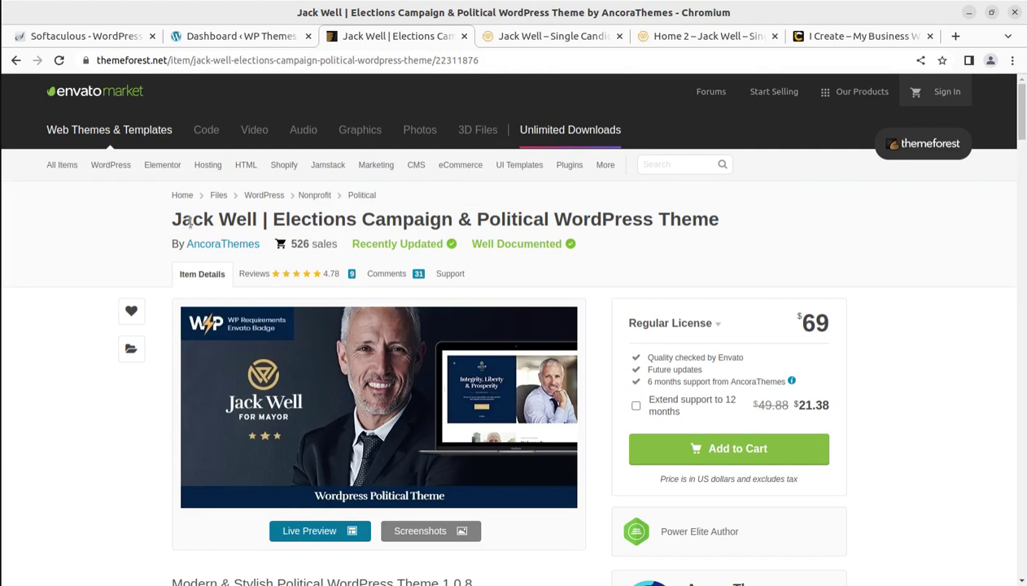
{"action": "left_click_drag", "start_coordinate": [273, 219], "coordinate": [433, 220]}
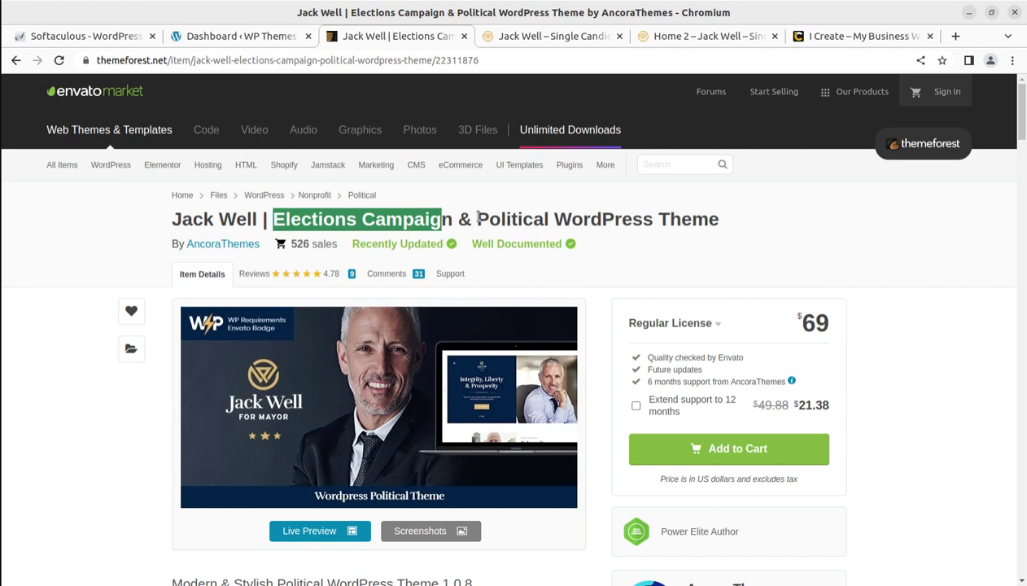
{"action": "left_click_drag", "start_coordinate": [171, 218], "coordinate": [257, 223]}
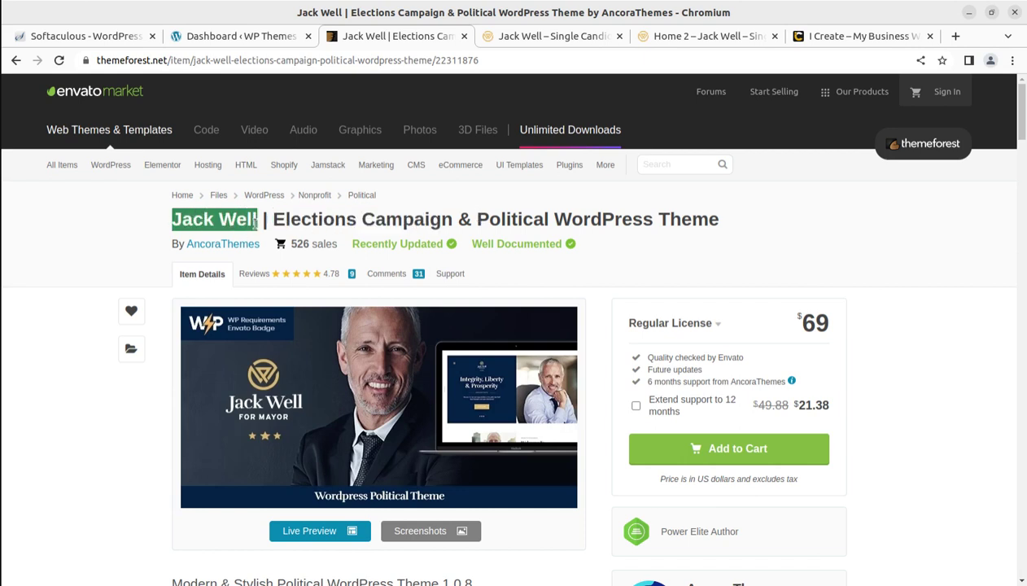
{"action": "scroll", "coordinate": [757, 308], "scroll_direction": "down", "scroll_amount": 4}
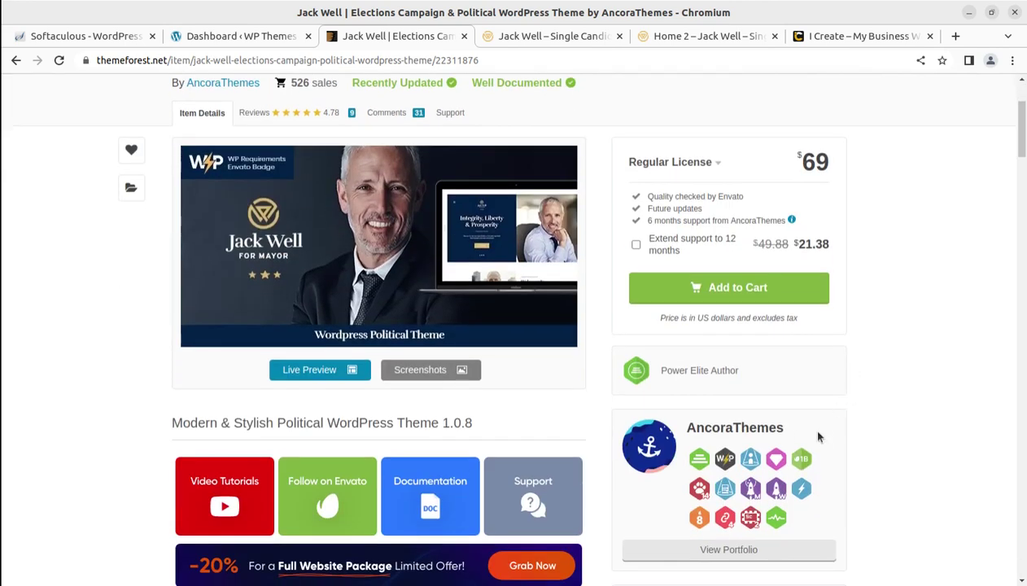
- Highlight the Power Elite Author label and the author name AncoraThemes on the item page
{"action": "left_click_drag", "start_coordinate": [819, 437], "coordinate": [680, 427]}
{"action": "left_click", "coordinate": [755, 376]}
{"action": "left_click_drag", "start_coordinate": [755, 375], "coordinate": [660, 375]}
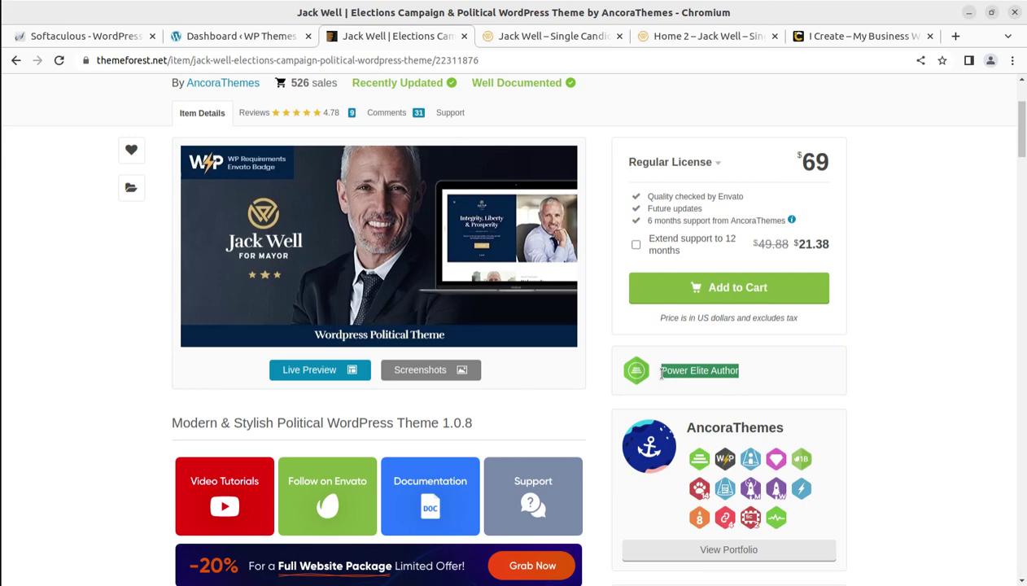
{"action": "left_click", "coordinate": [114, 343]}
{"action": "scroll", "coordinate": [114, 343], "scroll_direction": "up", "scroll_amount": 2}
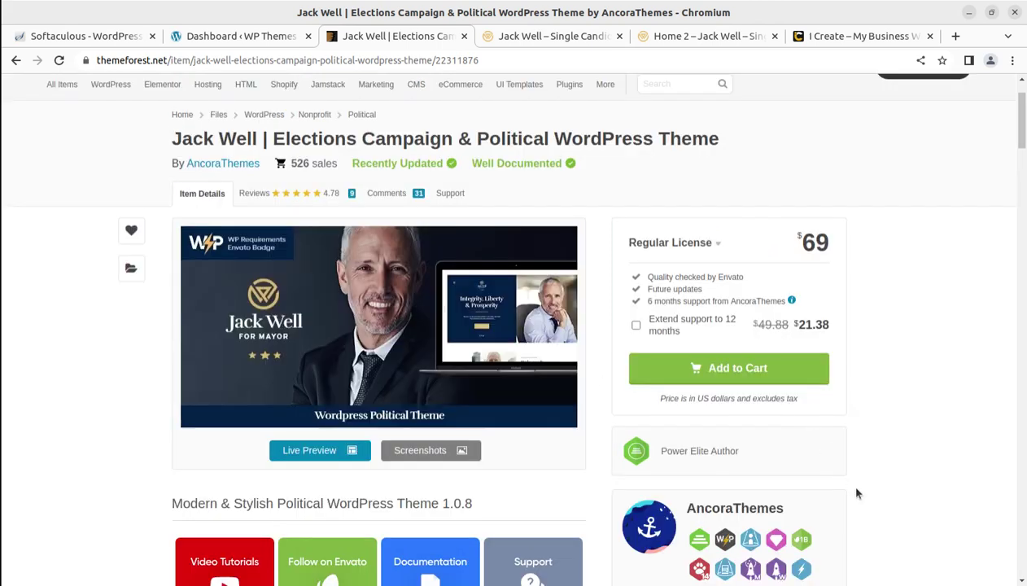
{"action": "left_click_drag", "start_coordinate": [807, 517], "coordinate": [686, 503]}
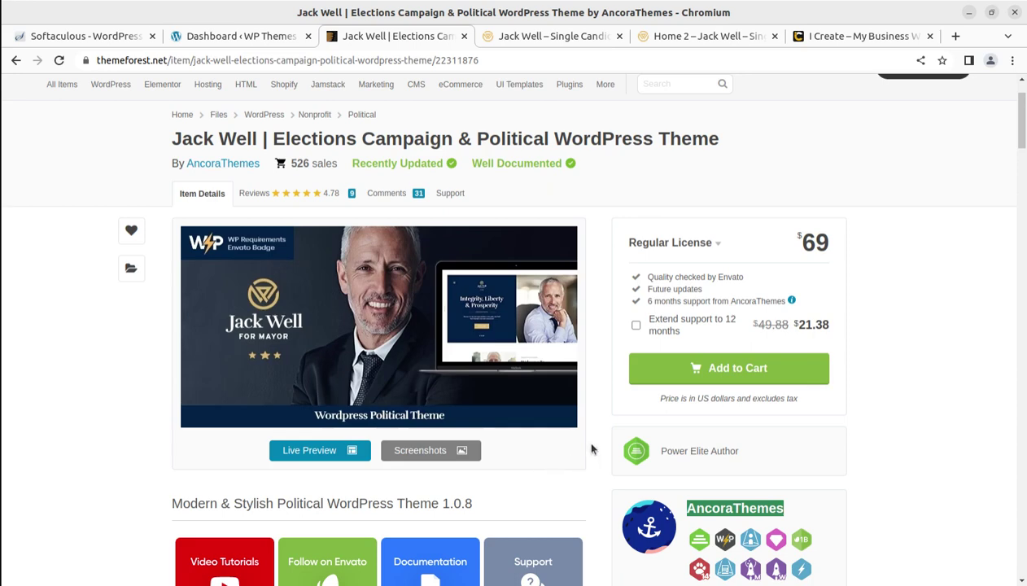
- Review the theme's description and item details, highlighting the Published and Last Update dates
{"action": "scroll", "coordinate": [582, 436], "scroll_direction": "down", "scroll_amount": 1}
{"action": "scroll", "coordinate": [591, 448], "scroll_direction": "down", "scroll_amount": 2}
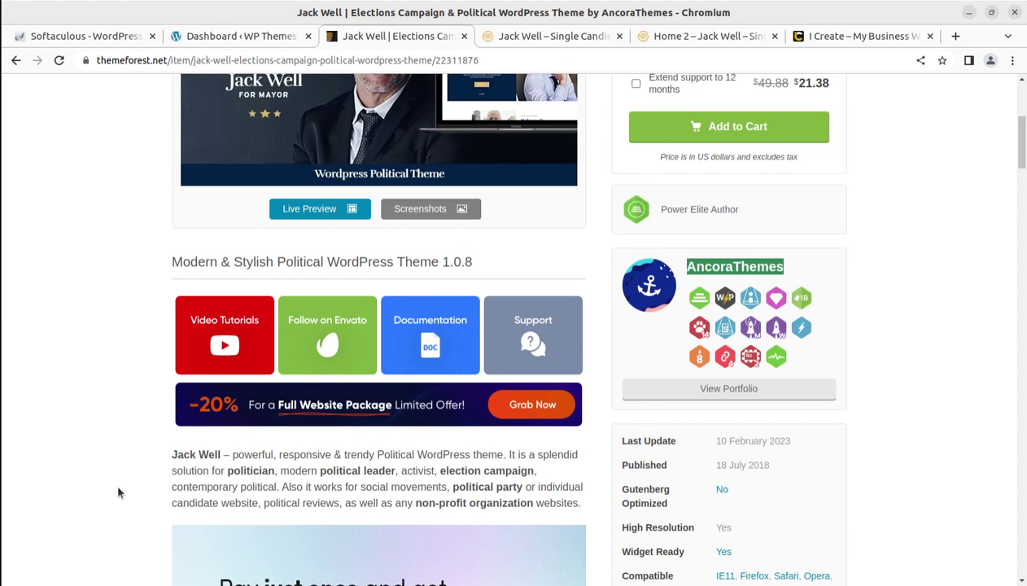
{"action": "scroll", "coordinate": [828, 456], "scroll_direction": "down", "scroll_amount": 4}
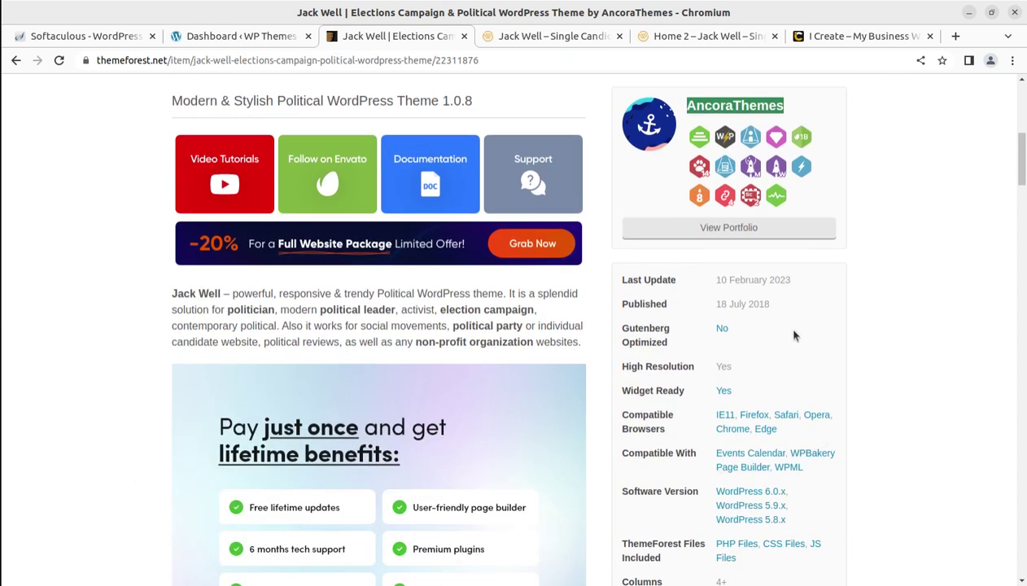
{"action": "left_click_drag", "start_coordinate": [773, 307], "coordinate": [716, 307]}
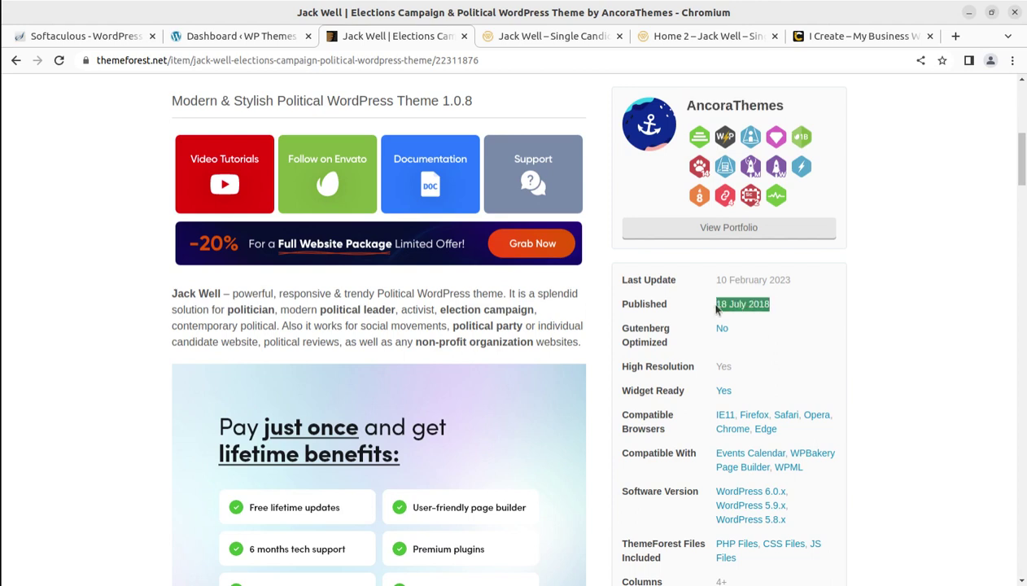
{"action": "left_click_drag", "start_coordinate": [791, 281], "coordinate": [710, 283]}
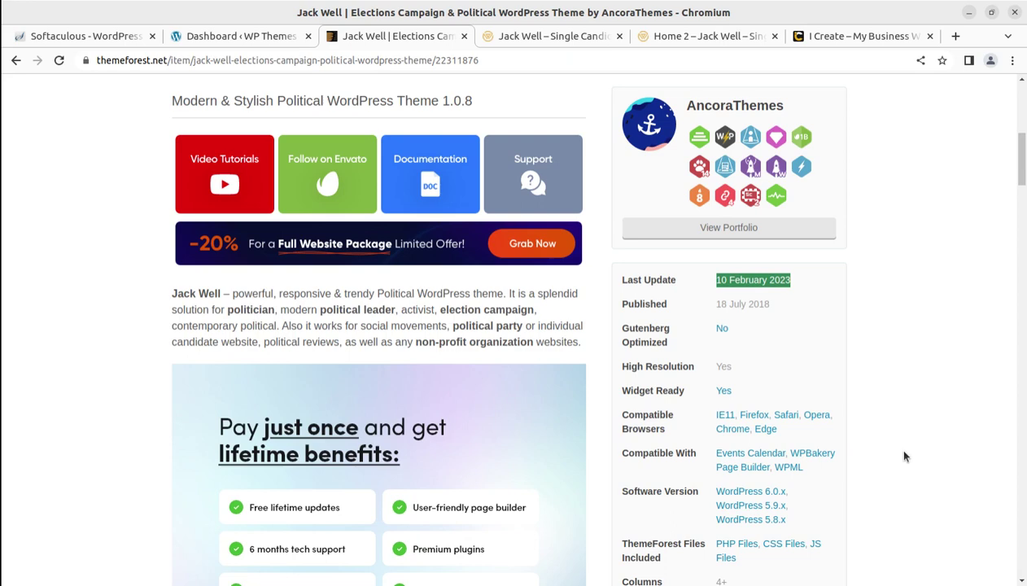
{"action": "scroll", "coordinate": [902, 454], "scroll_direction": "down", "scroll_amount": 2}
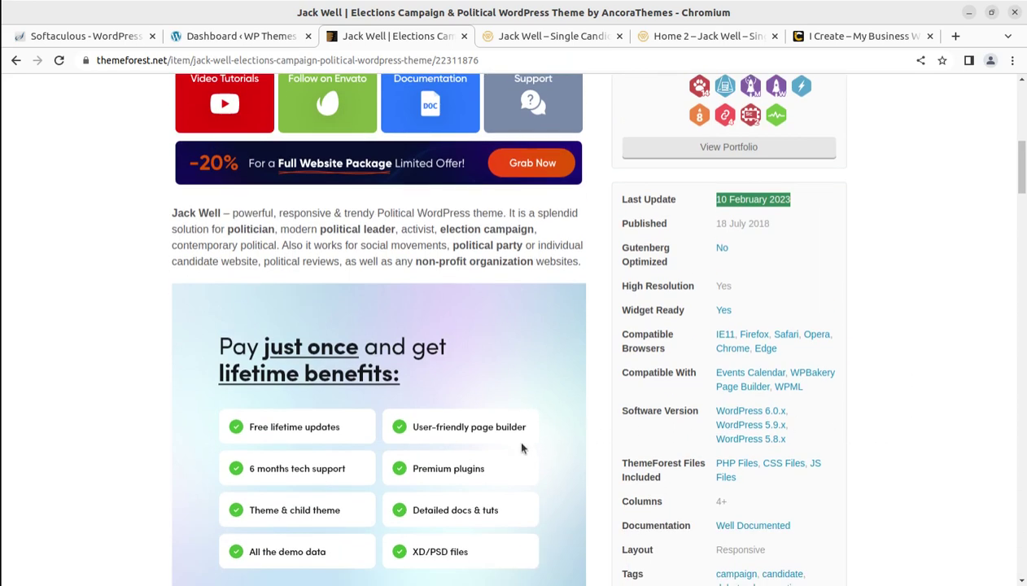
{"action": "scroll", "coordinate": [523, 447], "scroll_direction": "up", "scroll_amount": 8}
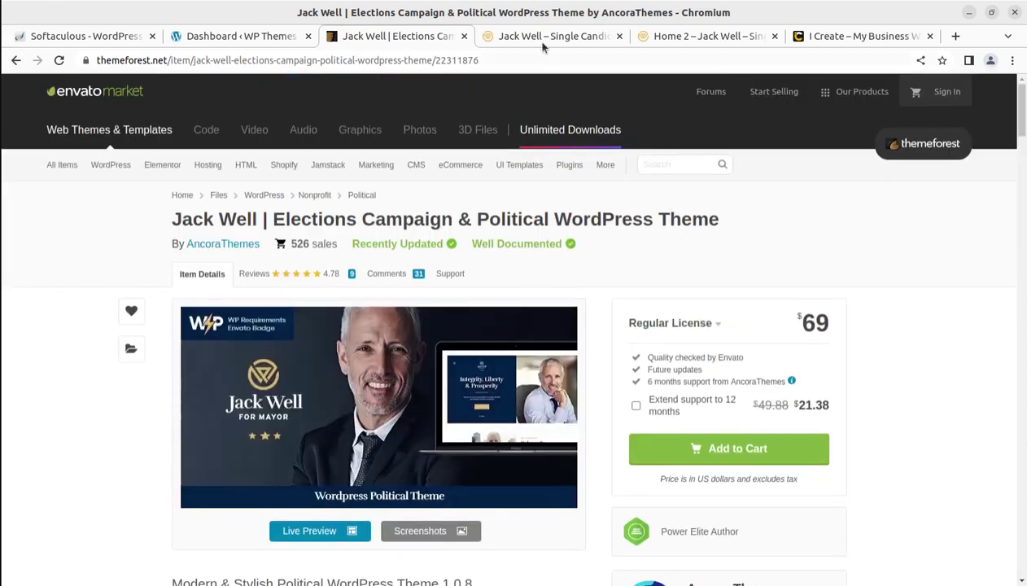
- Compare the two Jack Well demo homepages by switching between the main demo and Home 2
{"action": "left_click", "coordinate": [541, 38]}
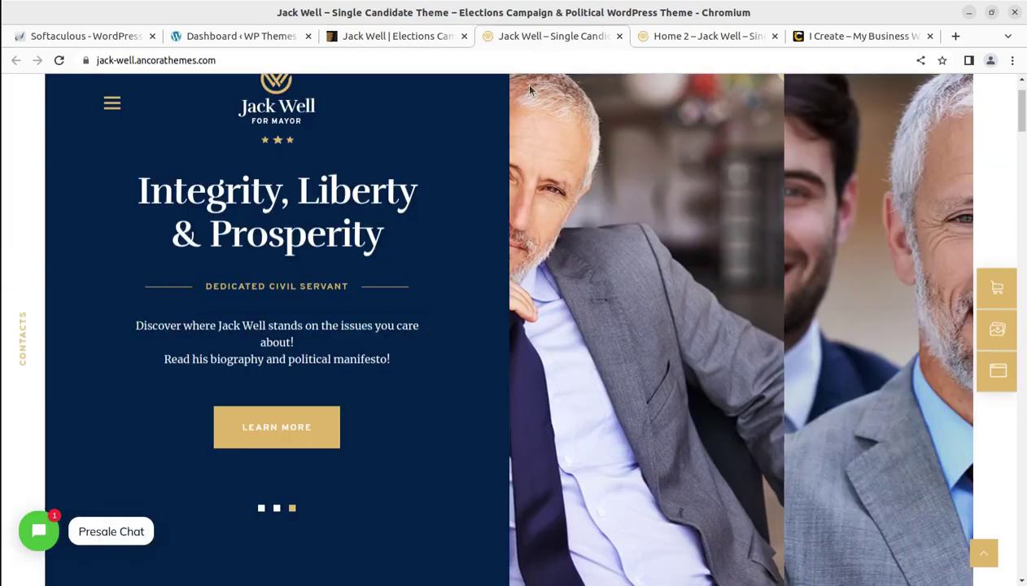
{"action": "left_click", "coordinate": [660, 37]}
{"action": "left_click", "coordinate": [349, 101]}
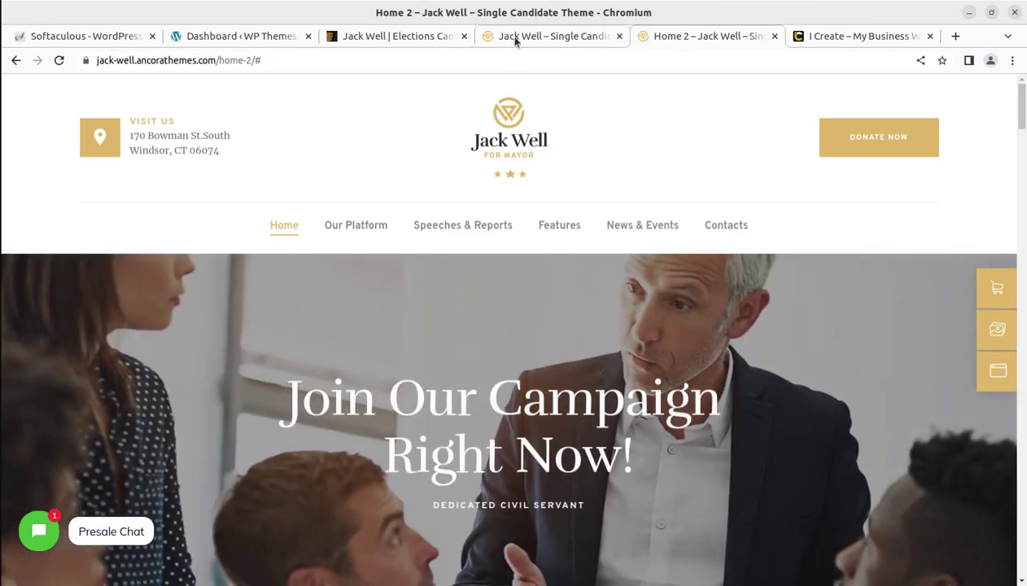
{"action": "left_click", "coordinate": [513, 36]}
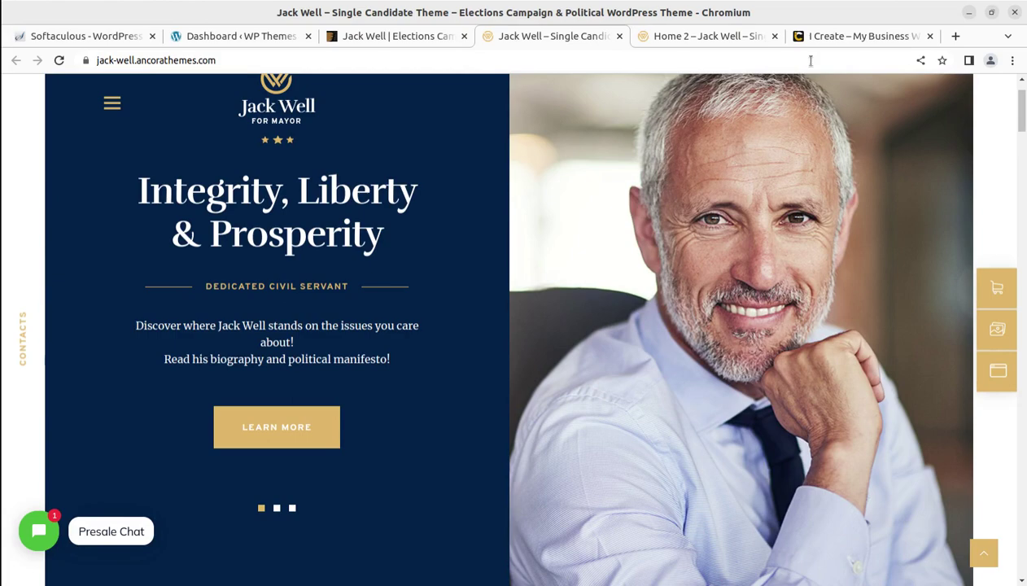
- Switch to the i-Create website and read its homepage through the Flexibility & Features section
{"action": "left_click", "coordinate": [825, 40]}
{"action": "scroll", "coordinate": [415, 306], "scroll_direction": "down", "scroll_amount": 2}
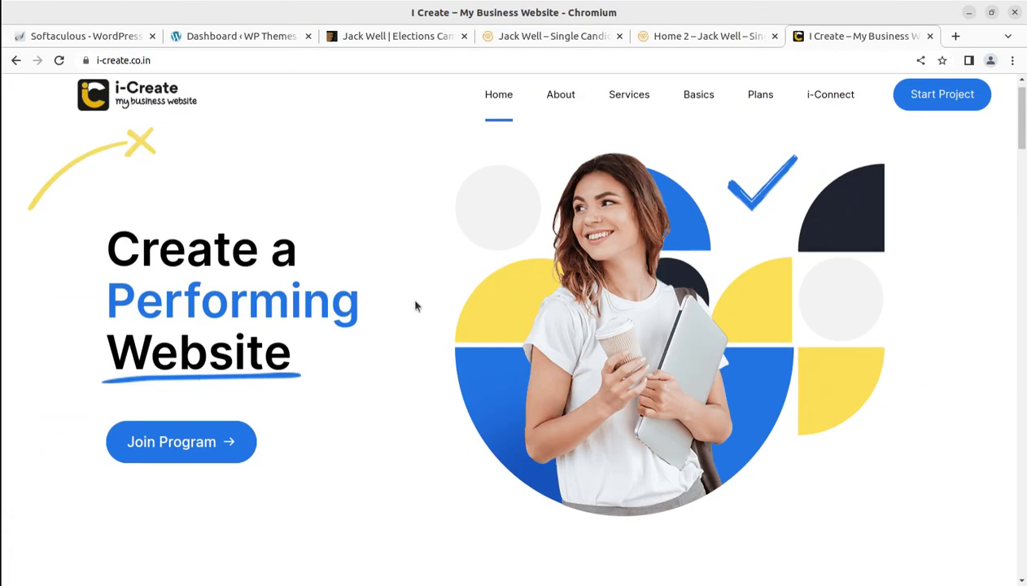
{"action": "scroll", "coordinate": [415, 306], "scroll_direction": "down", "scroll_amount": 2}
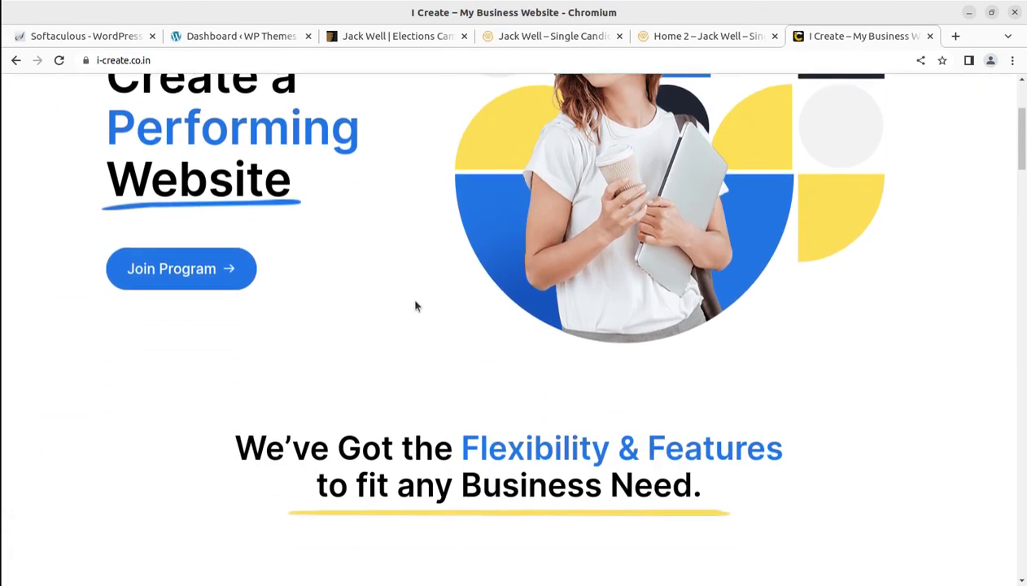
{"action": "scroll", "coordinate": [398, 424], "scroll_direction": "down", "scroll_amount": 2}
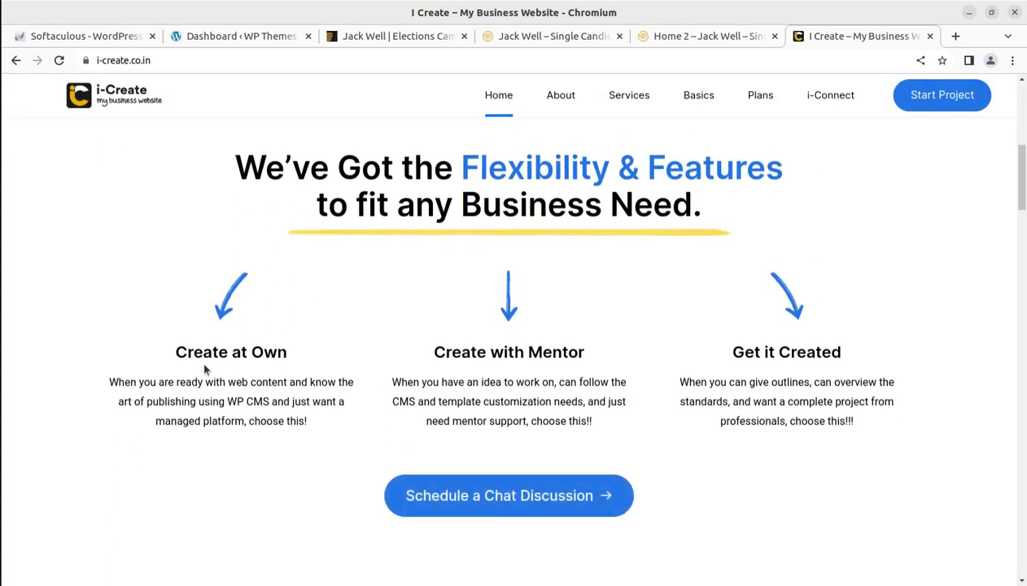
{"action": "scroll", "coordinate": [706, 382], "scroll_direction": "up", "scroll_amount": 4}
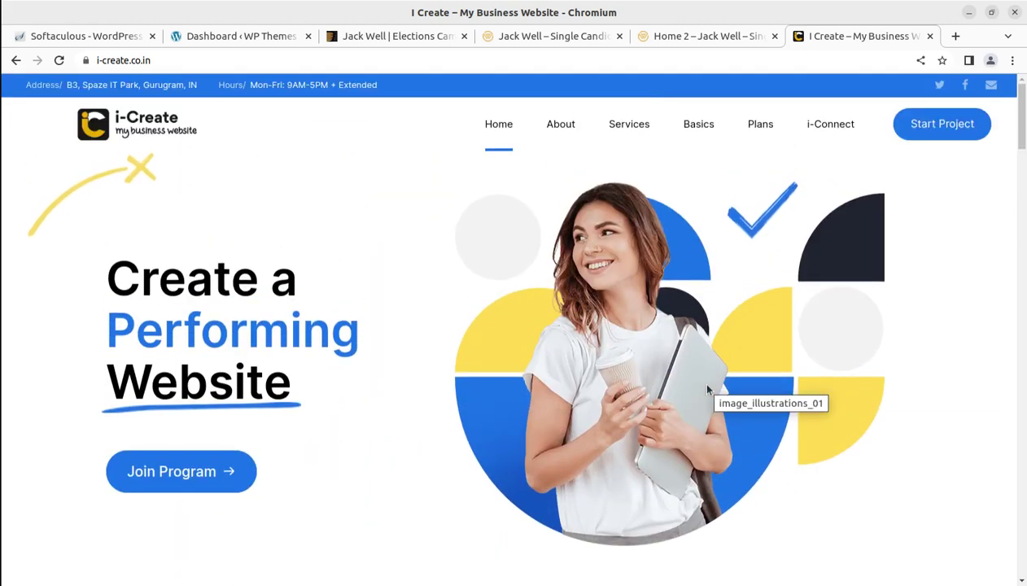
- Revisit the ThemeForest item page and both demo homepages, checking the navigation submenus of Home 2
{"action": "left_click", "coordinate": [386, 38]}
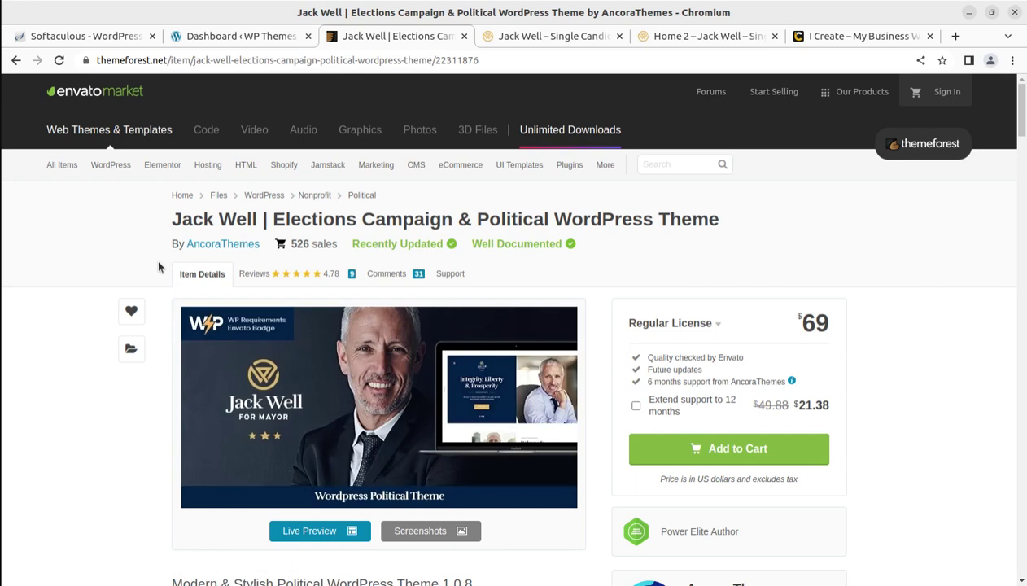
{"action": "scroll", "coordinate": [98, 358], "scroll_direction": "down", "scroll_amount": 2}
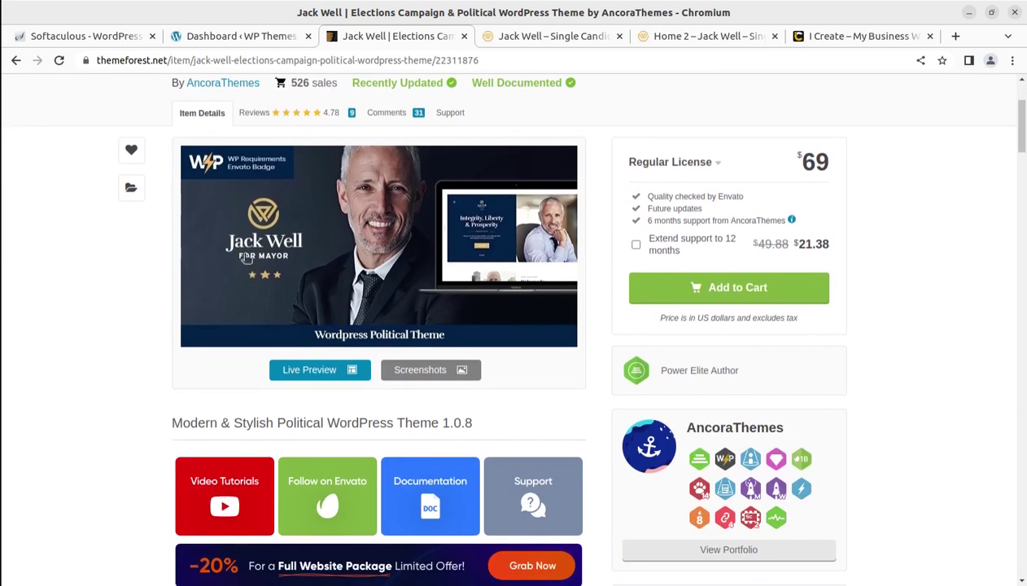
{"action": "left_click", "coordinate": [569, 41]}
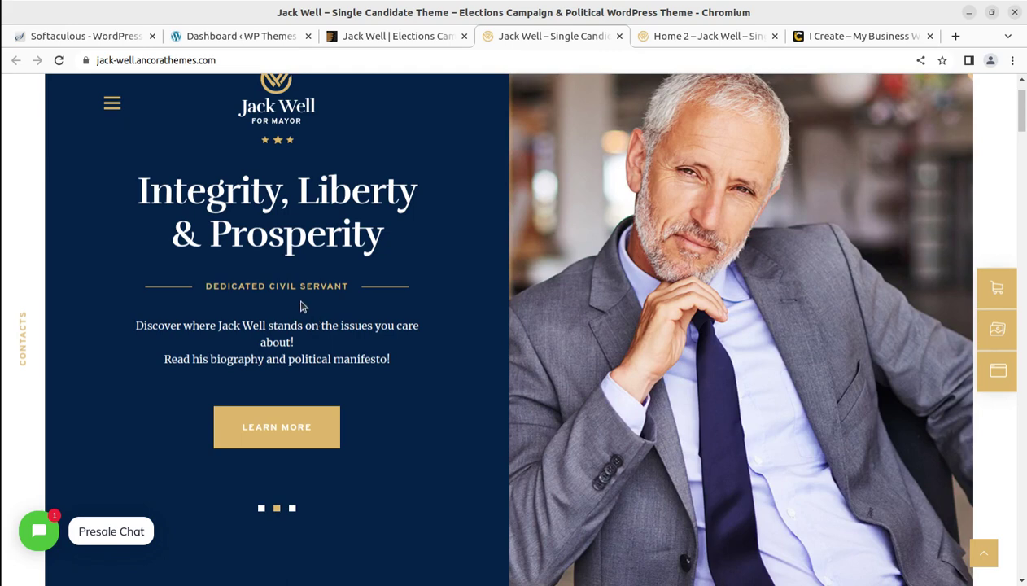
{"action": "scroll", "coordinate": [300, 306], "scroll_direction": "up", "scroll_amount": 1}
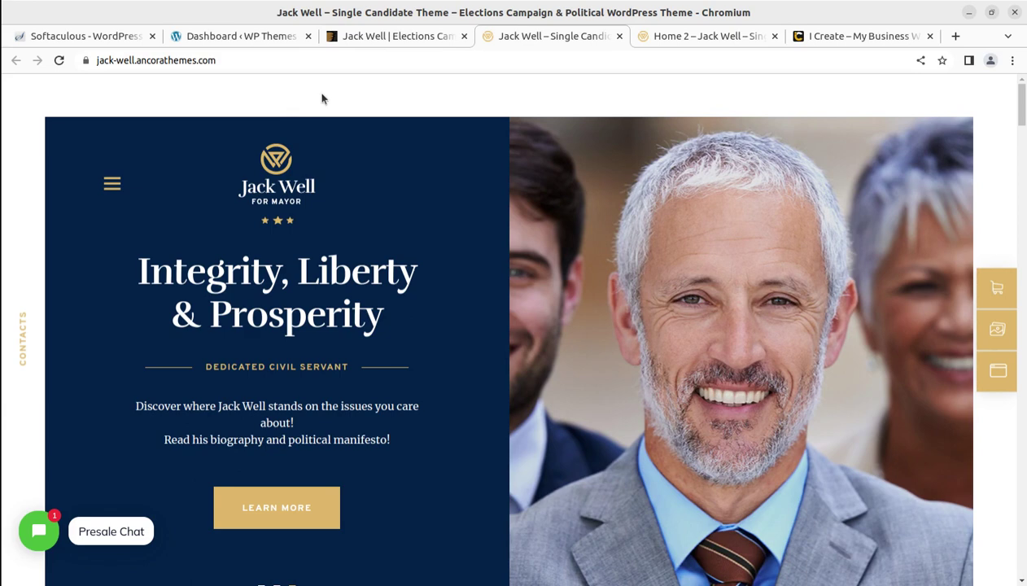
{"action": "left_click", "coordinate": [665, 38]}
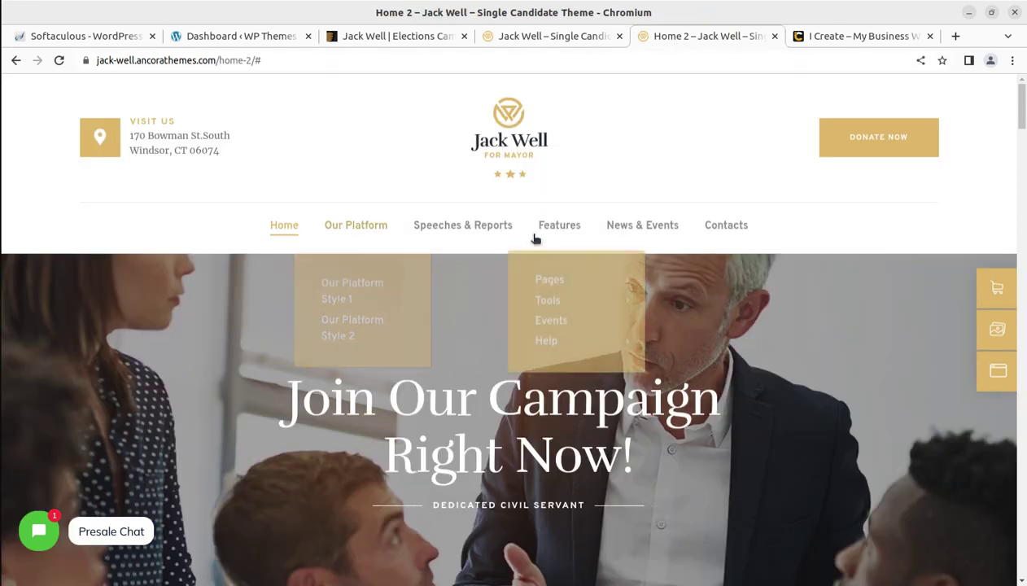
{"action": "mouse_move", "coordinate": [362, 233]}
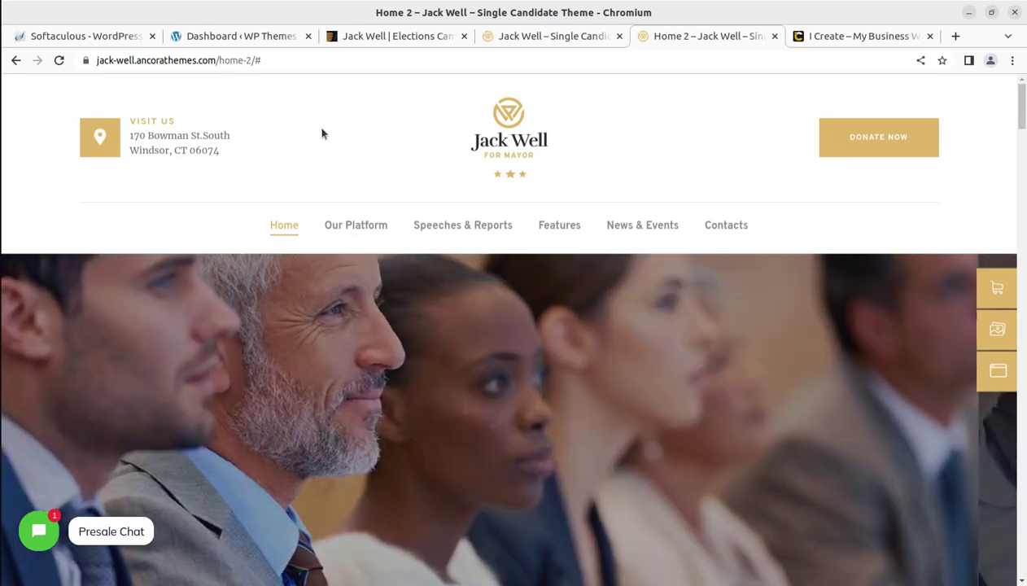
- Switch to the cPanel main page and find WordPress Manager by Softaculous among the software tools
{"action": "left_click", "coordinate": [82, 36]}
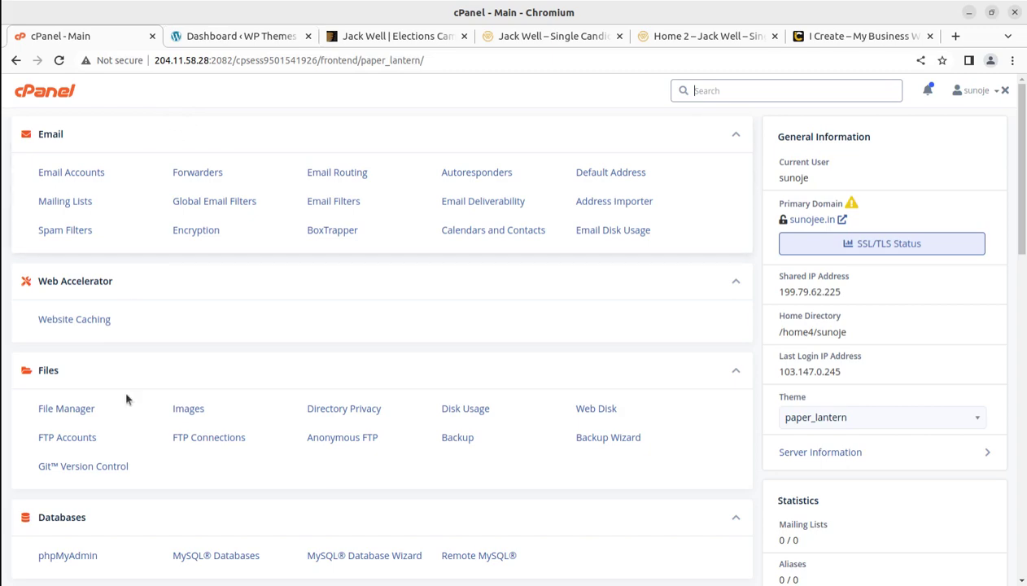
{"action": "scroll", "coordinate": [126, 398], "scroll_direction": "down", "scroll_amount": 2}
{"action": "left_click", "coordinate": [217, 37]}
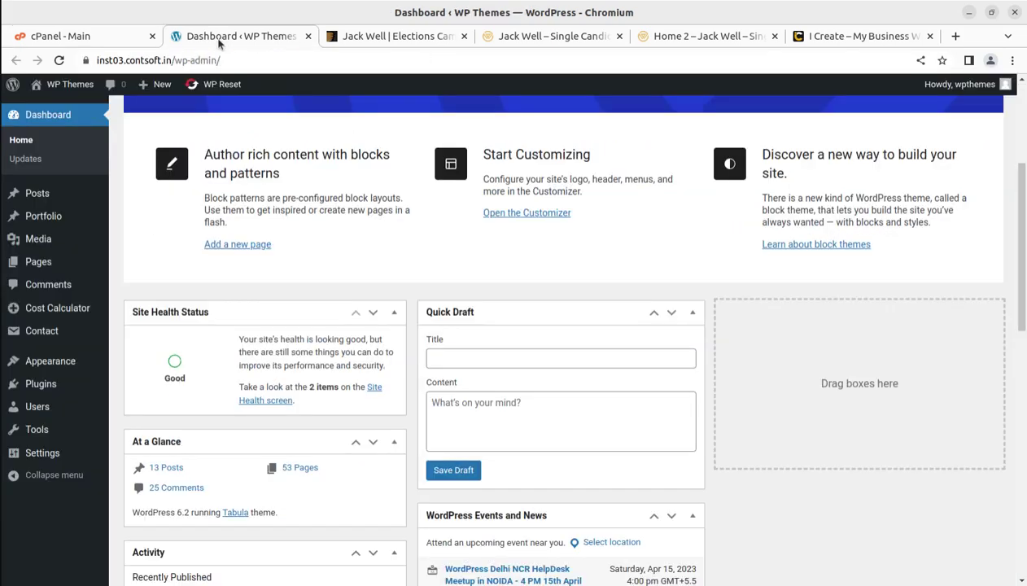
{"action": "left_click", "coordinate": [95, 37]}
{"action": "scroll", "coordinate": [113, 423], "scroll_direction": "down", "scroll_amount": 7}
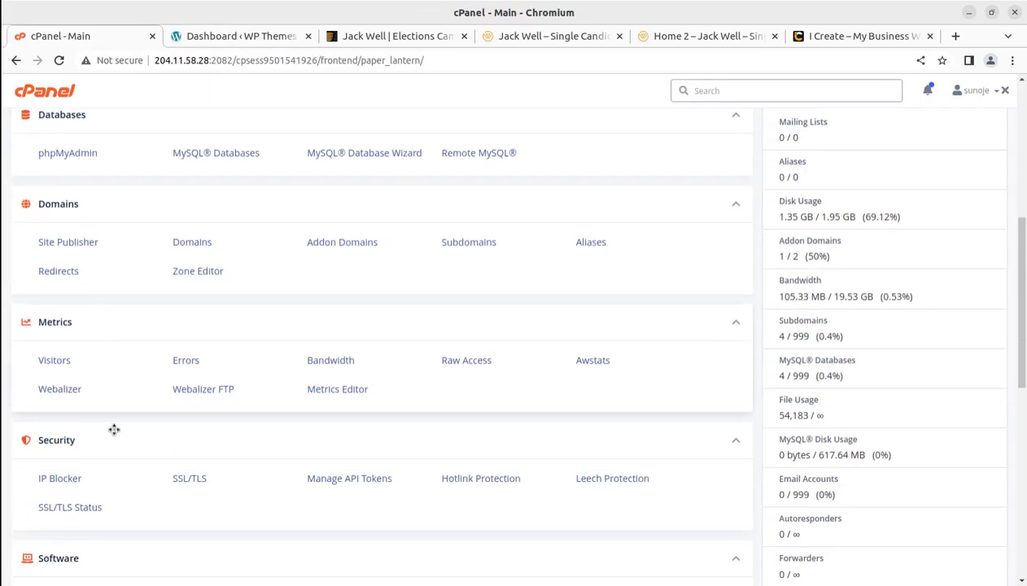
{"action": "left_click_drag", "start_coordinate": [115, 362], "coordinate": [95, 373]}
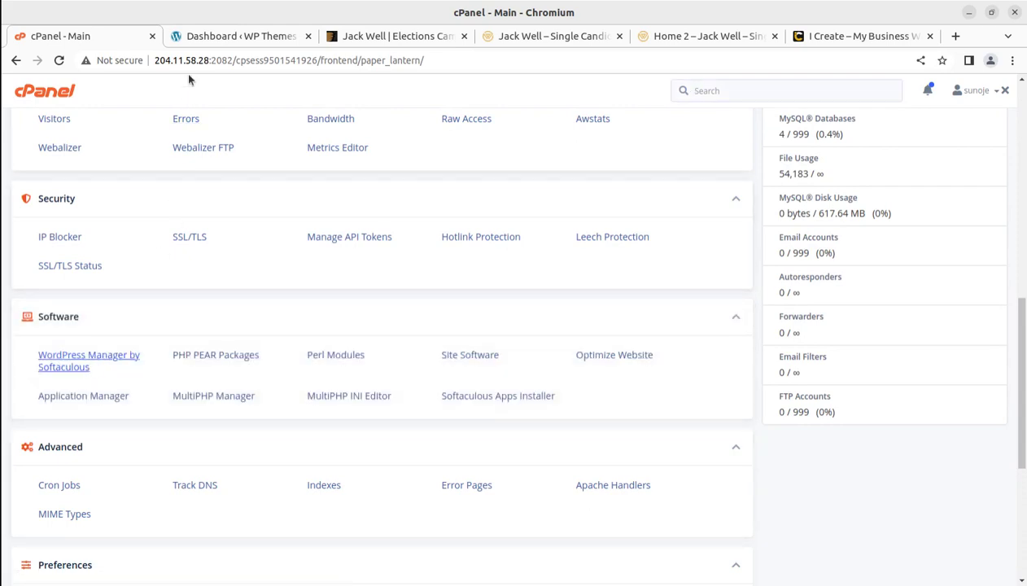
- Return to the WP Themes WordPress dashboard and check its At a Glance overview
{"action": "left_click", "coordinate": [208, 36]}
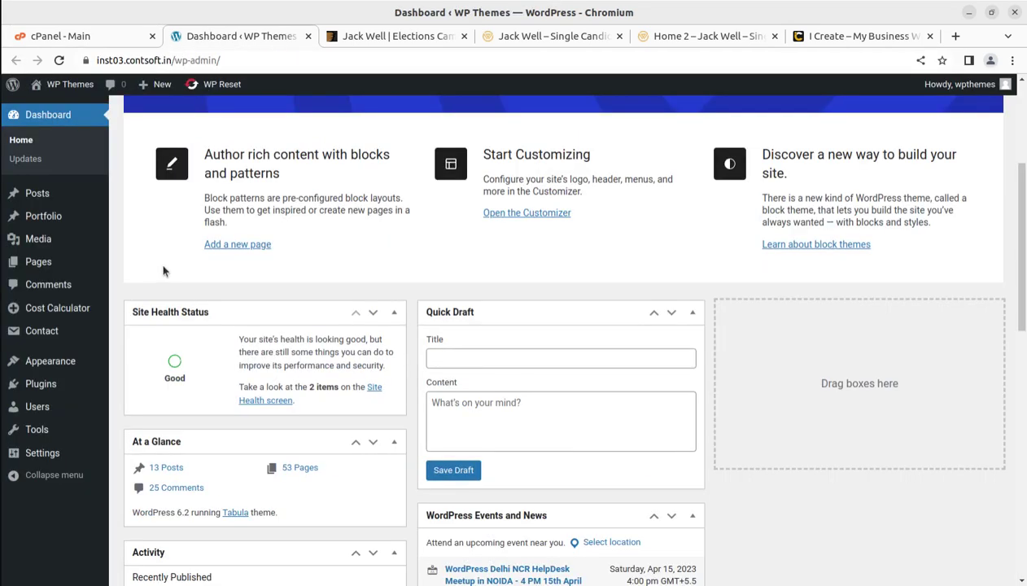
{"action": "scroll", "coordinate": [236, 456], "scroll_direction": "down", "scroll_amount": 2}
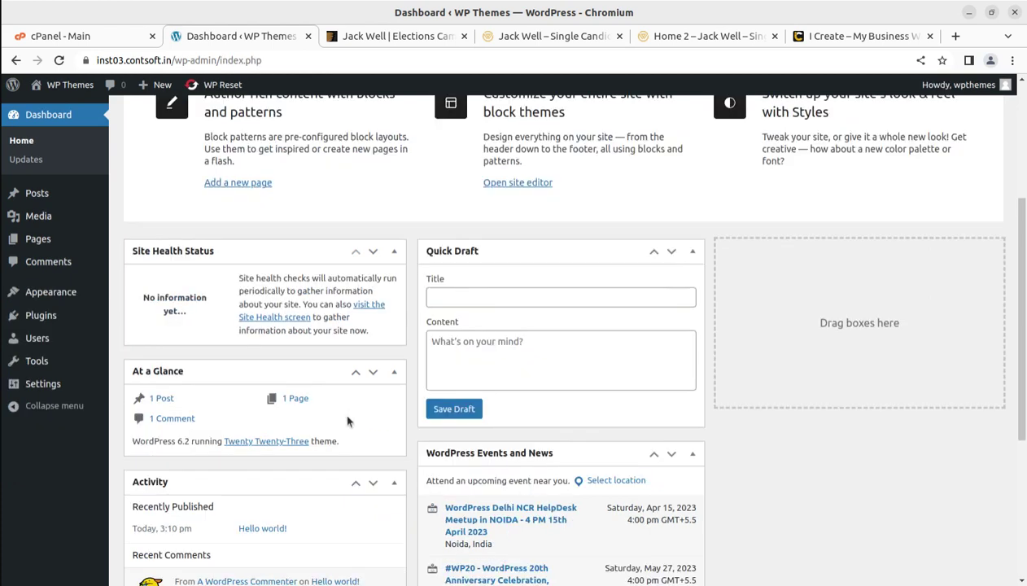
- Check the active theme in the dashboard's At a Glance box and inspect the files in the downloaded jack-well_v1.0.8 folder
{"action": "left_click_drag", "start_coordinate": [340, 442], "coordinate": [222, 441]}
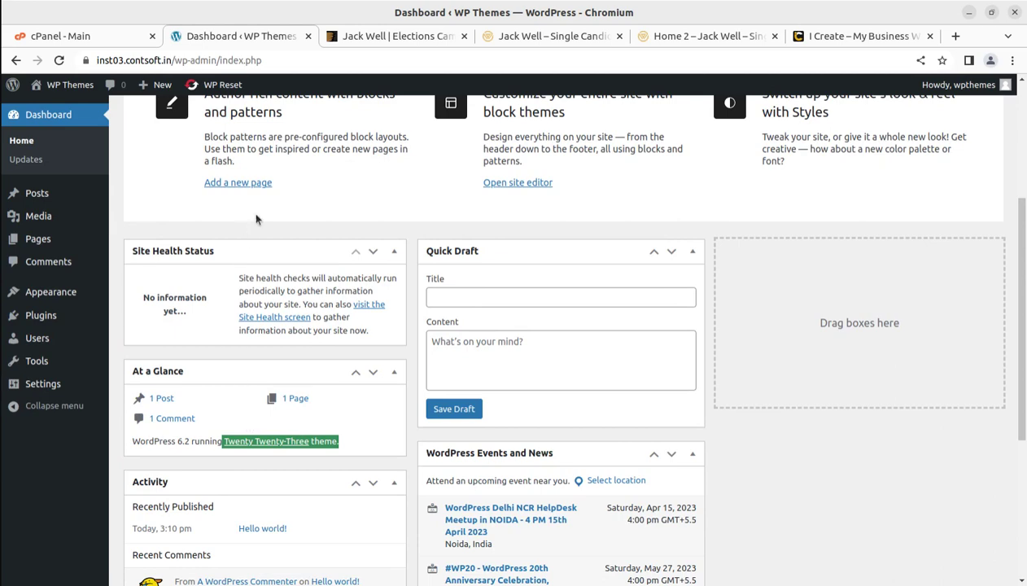
{"action": "scroll", "coordinate": [244, 245], "scroll_direction": "up", "scroll_amount": 3}
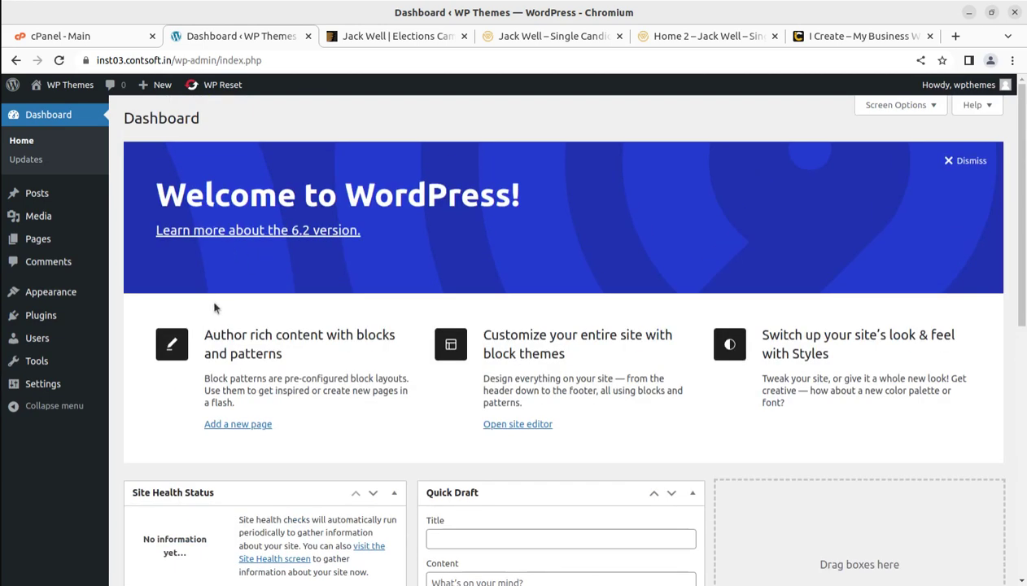
{"action": "left_click", "coordinate": [20, 30]}
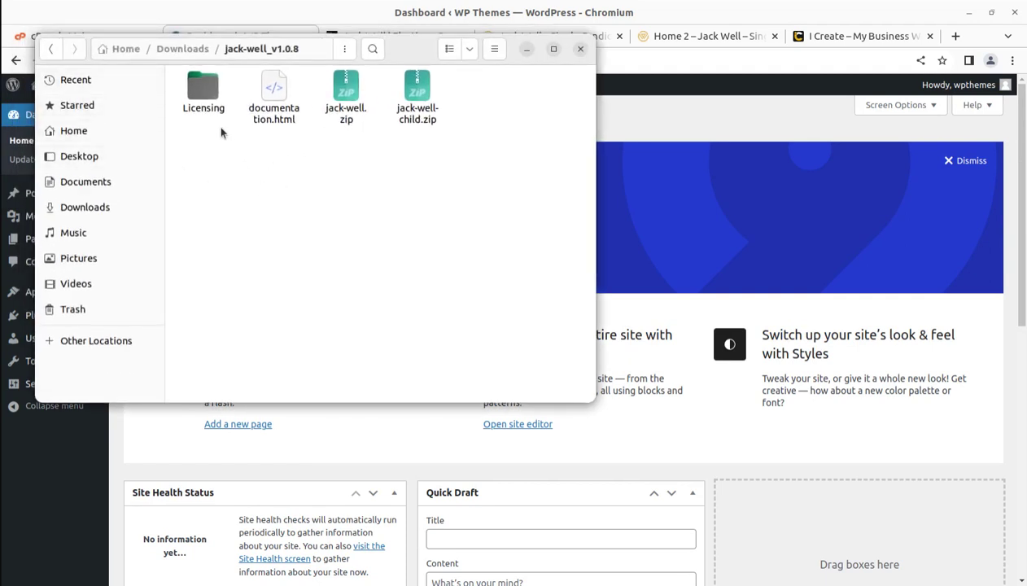
{"action": "left_click", "coordinate": [198, 98]}
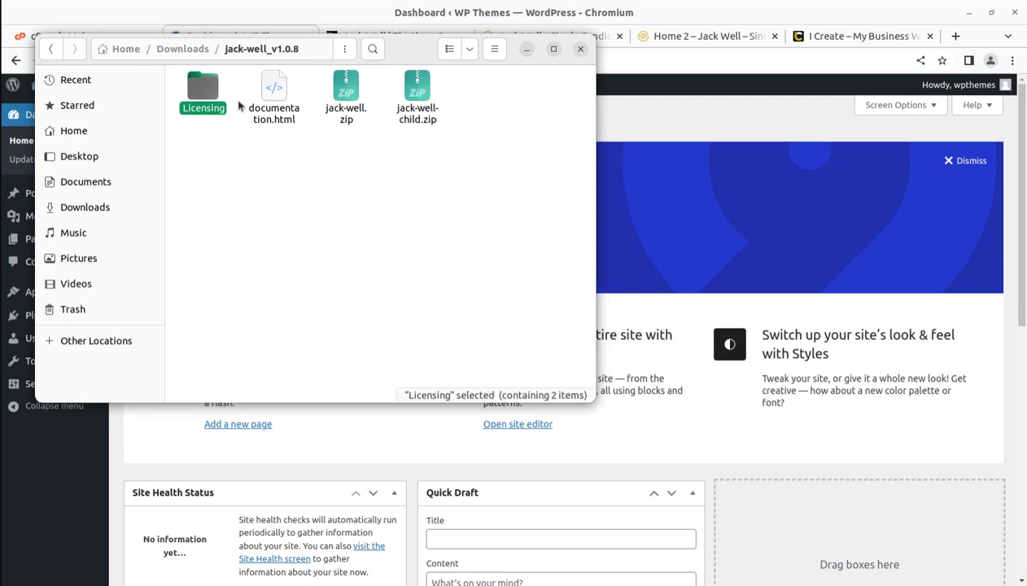
{"action": "left_click", "coordinate": [281, 111]}
{"action": "left_click", "coordinate": [345, 114]}
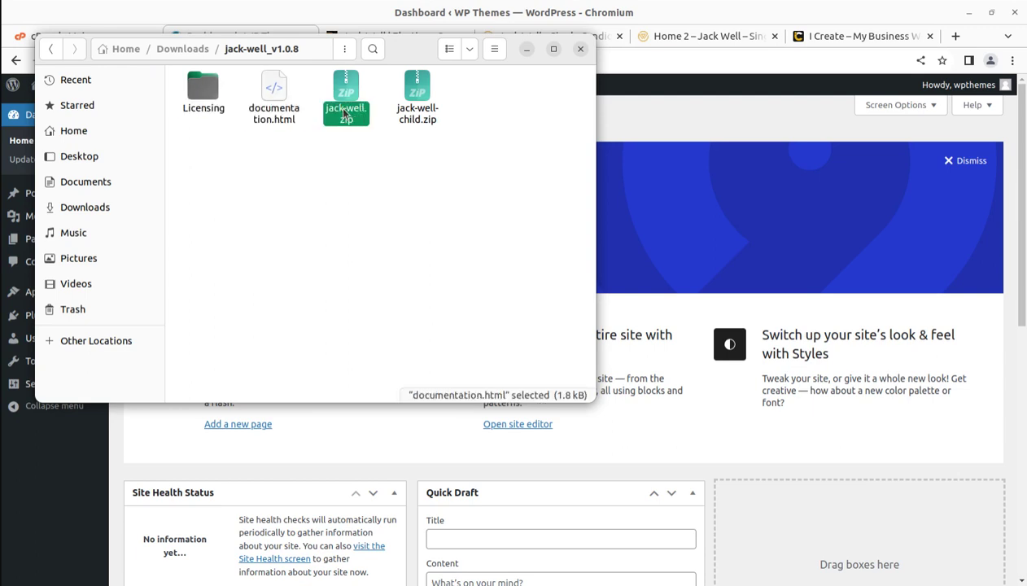
{"action": "left_click", "coordinate": [415, 114]}
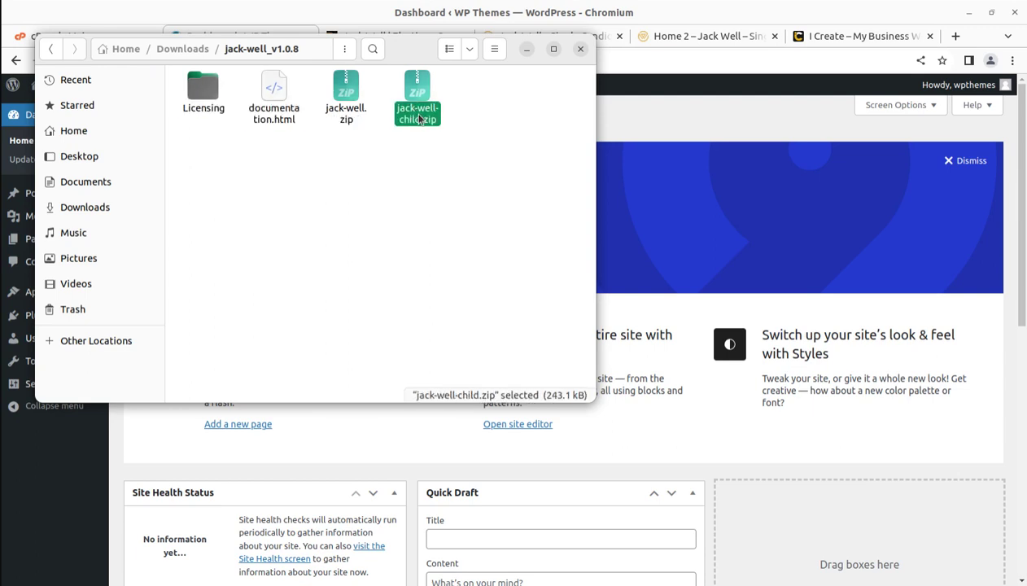
{"action": "left_click", "coordinate": [348, 118]}
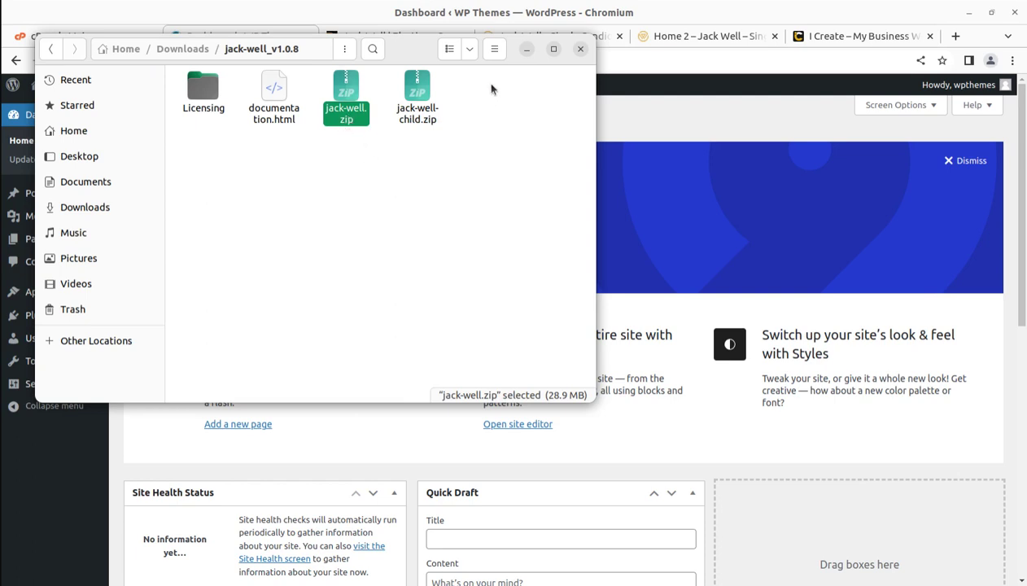
{"action": "left_click", "coordinate": [525, 49]}
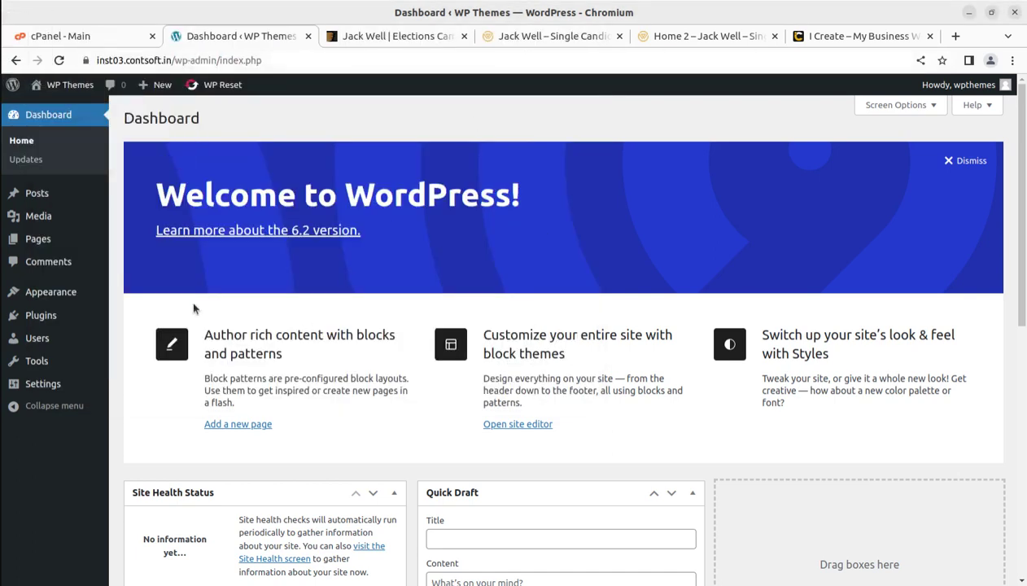
- Open the WordPress Add Themes page and show its upload form for zipped themes
{"action": "mouse_move", "coordinate": [70, 293]}
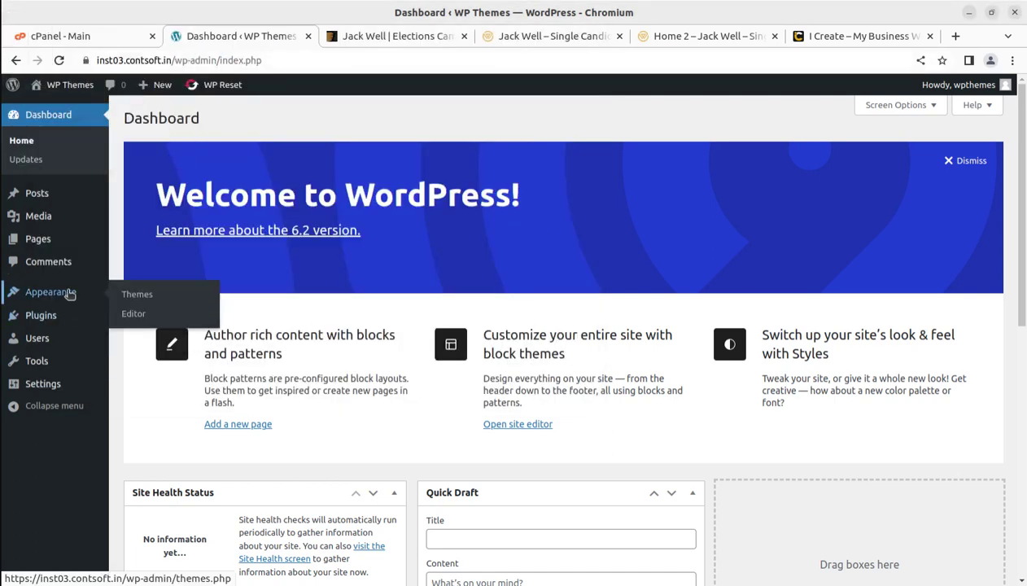
{"action": "left_click", "coordinate": [133, 297]}
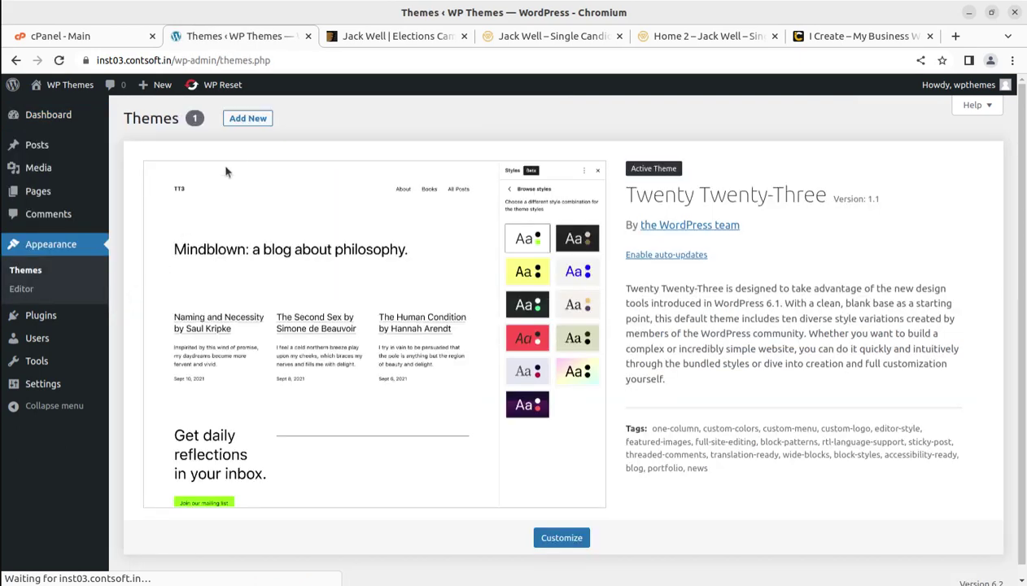
{"action": "left_click", "coordinate": [242, 120]}
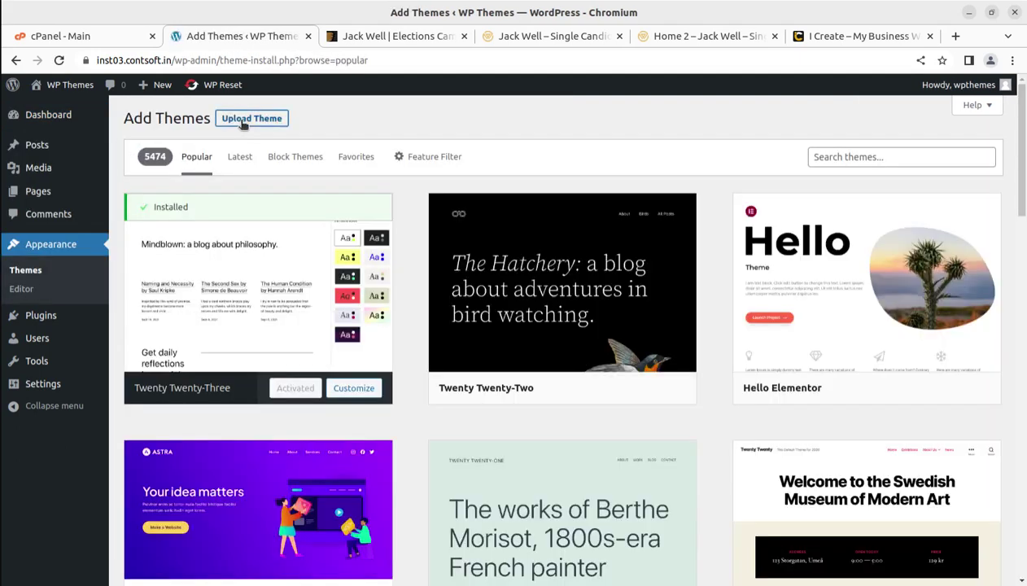
{"action": "left_click", "coordinate": [242, 120]}
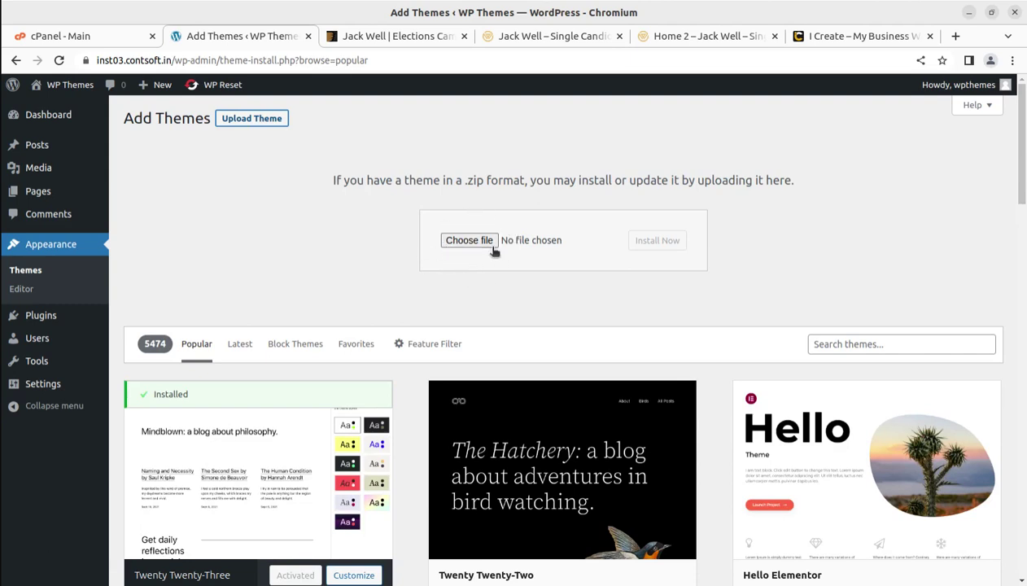
- Switch to cPanel and open the themes folder inside inst03.contsoft.in/wp-content in File Manager
{"action": "left_click", "coordinate": [86, 37]}
{"action": "scroll", "coordinate": [91, 361], "scroll_direction": "up", "scroll_amount": 5}
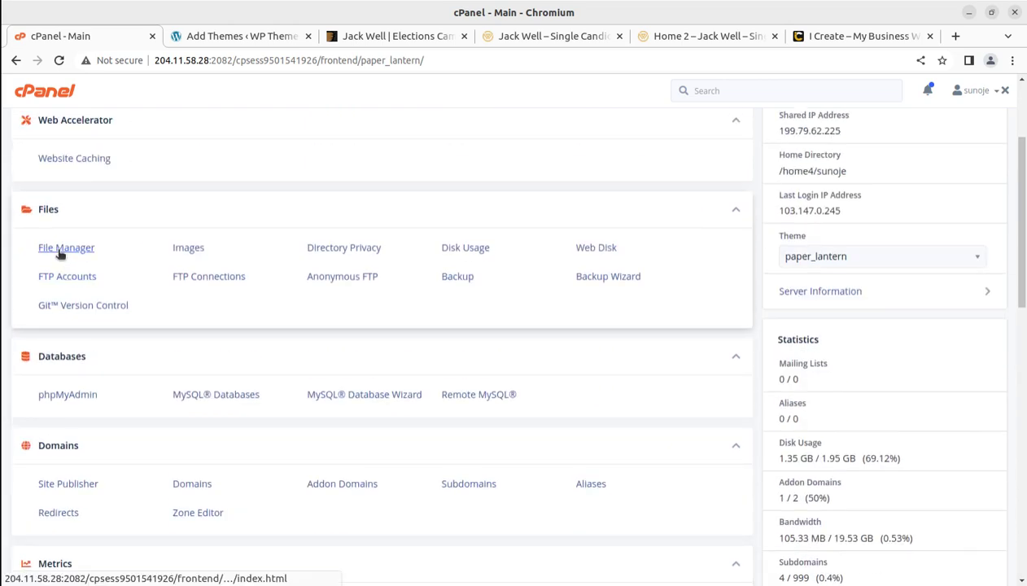
{"action": "left_click", "coordinate": [59, 252]}
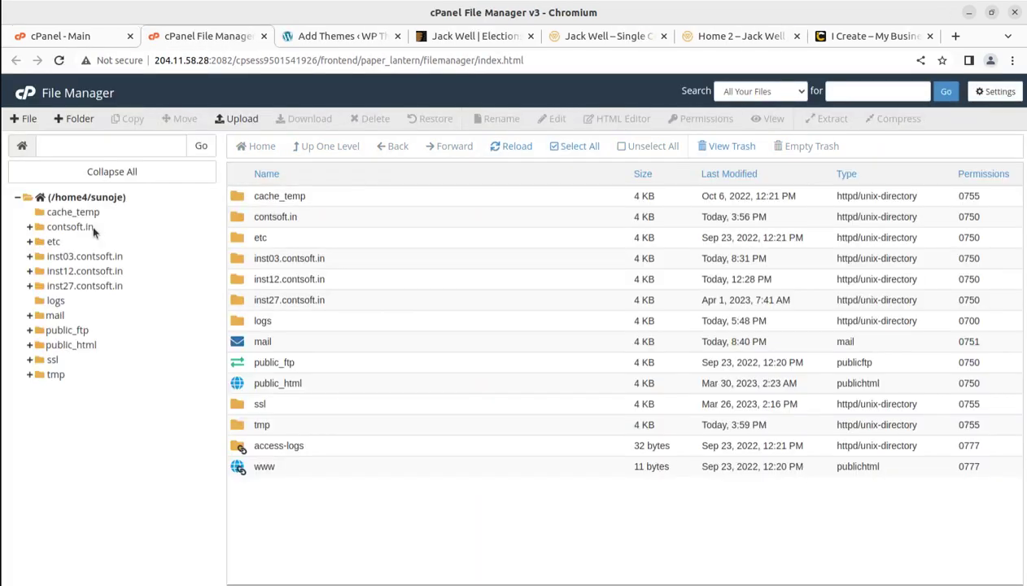
{"action": "left_click", "coordinate": [352, 262]}
{"action": "double_click", "coordinate": [351, 262]}
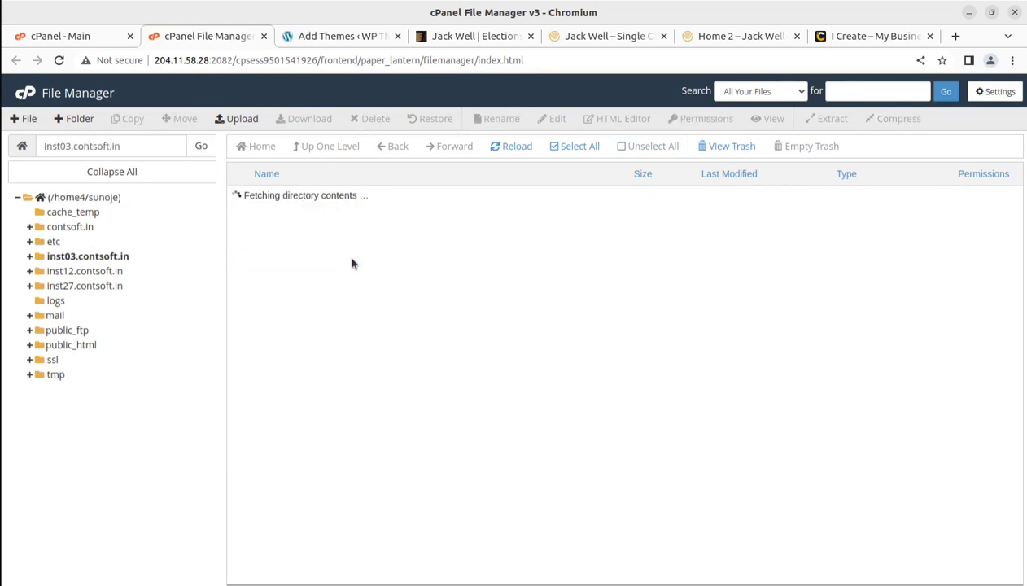
{"action": "double_click", "coordinate": [319, 240]}
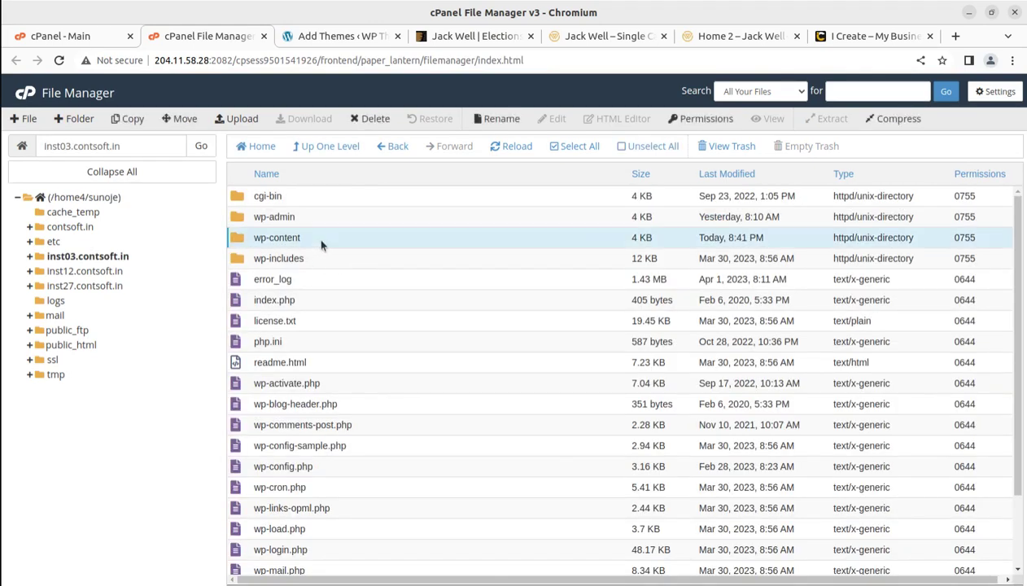
{"action": "left_click", "coordinate": [314, 218]}
{"action": "double_click", "coordinate": [314, 220]}
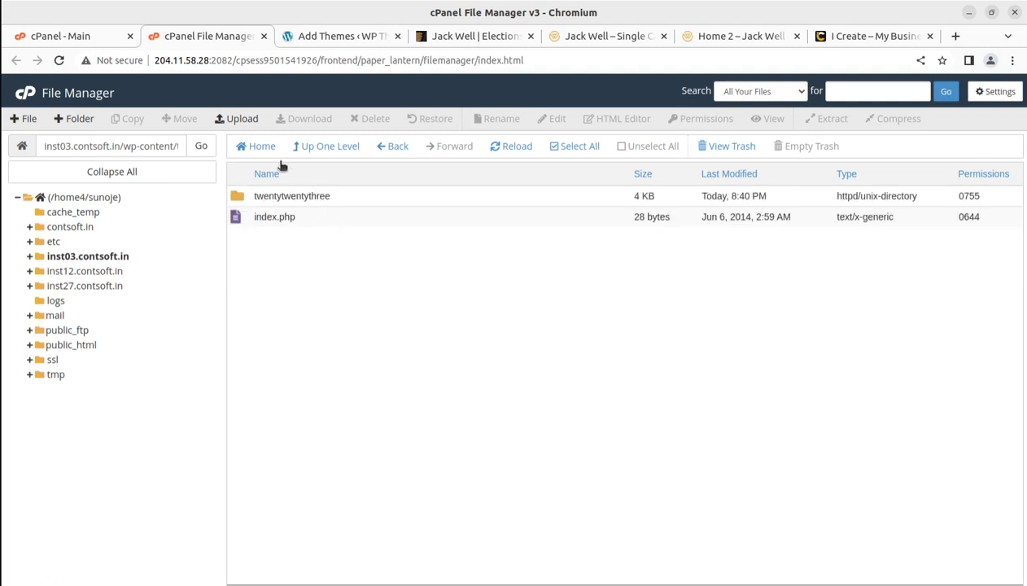
- Upload jack-well.zip from the jack-well_v1.0.8 folder in Downloads to the site's wp-content/themes folder
{"action": "left_click", "coordinate": [244, 124]}
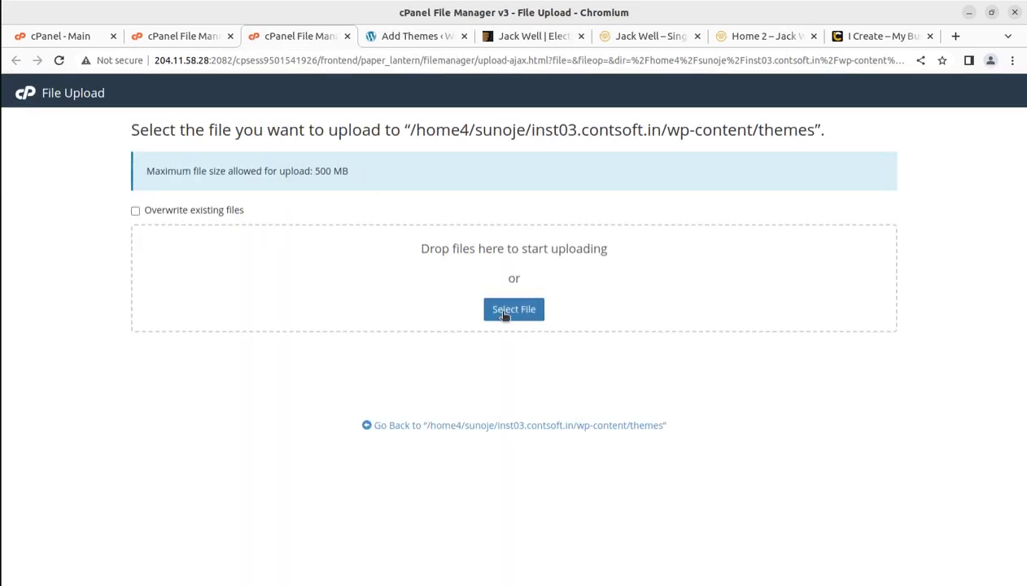
{"action": "left_click", "coordinate": [503, 314]}
{"action": "left_click", "coordinate": [309, 237]}
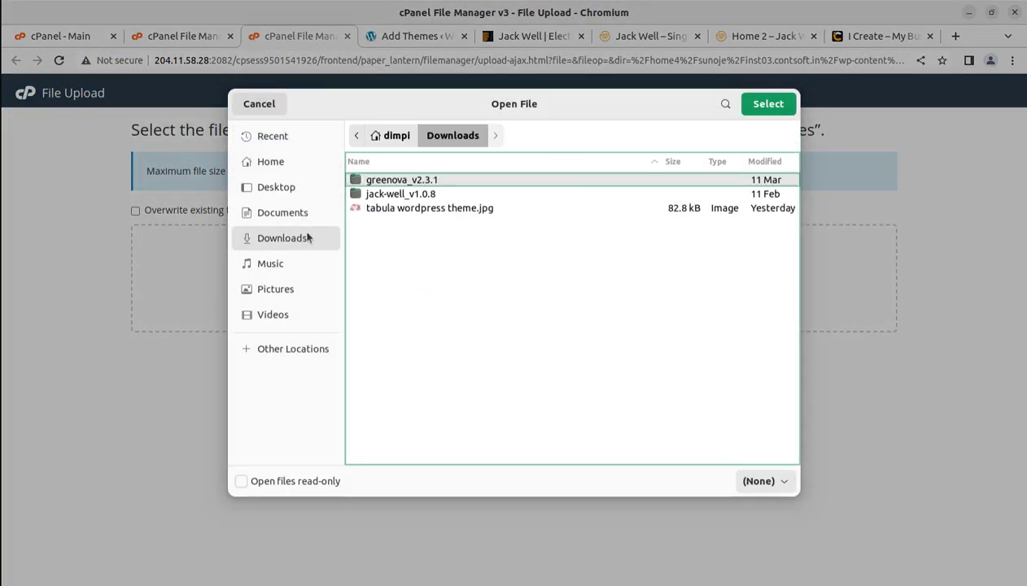
{"action": "double_click", "coordinate": [396, 195]}
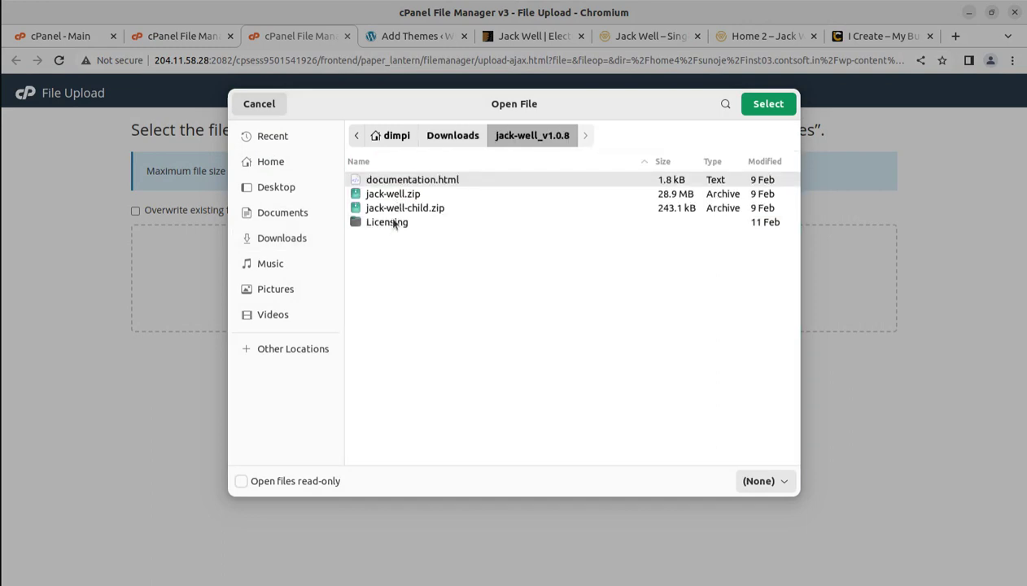
{"action": "left_click", "coordinate": [397, 194]}
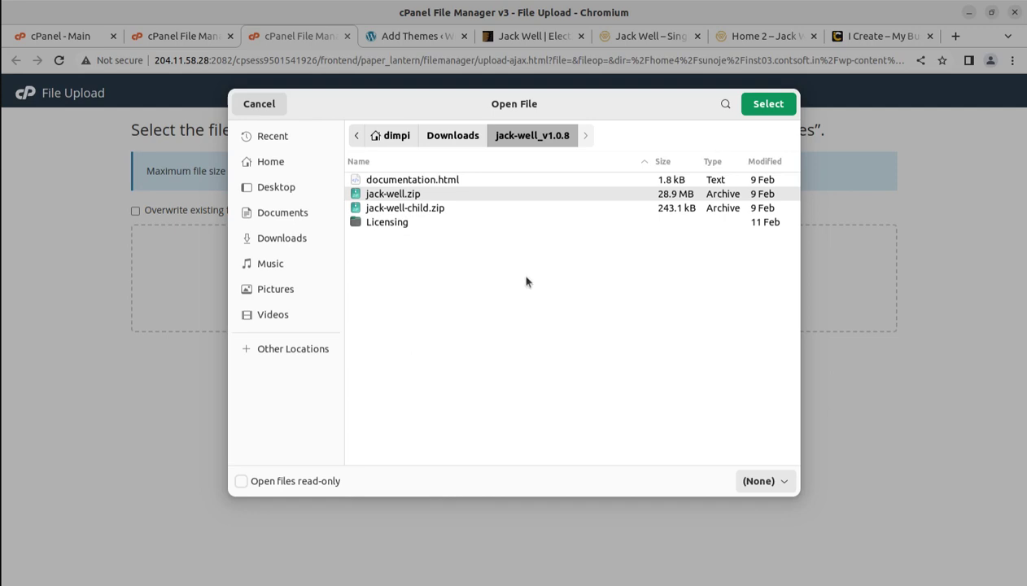
{"action": "left_click", "coordinate": [765, 104]}
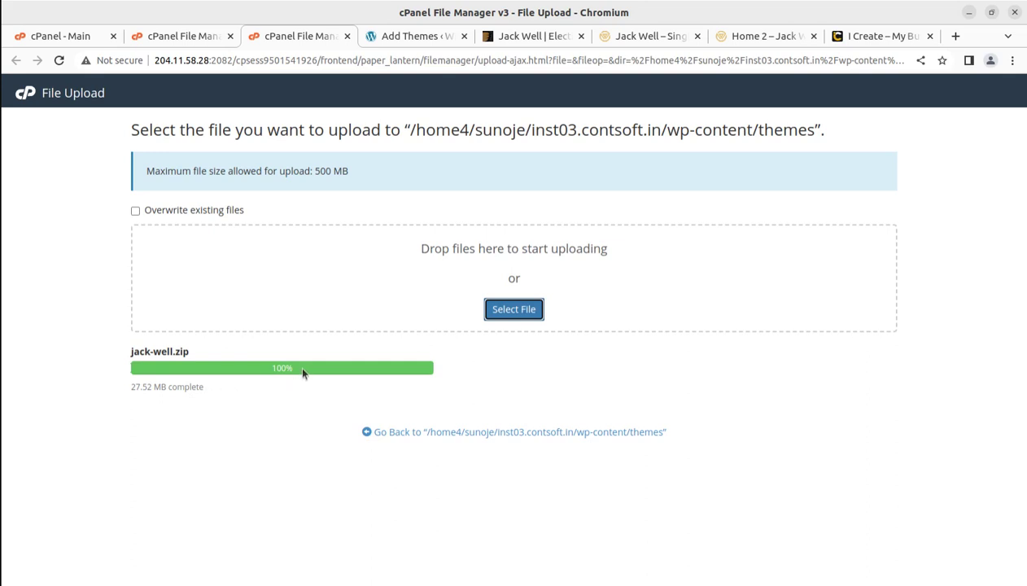
{"action": "left_click_drag", "start_coordinate": [298, 363], "coordinate": [271, 368]}
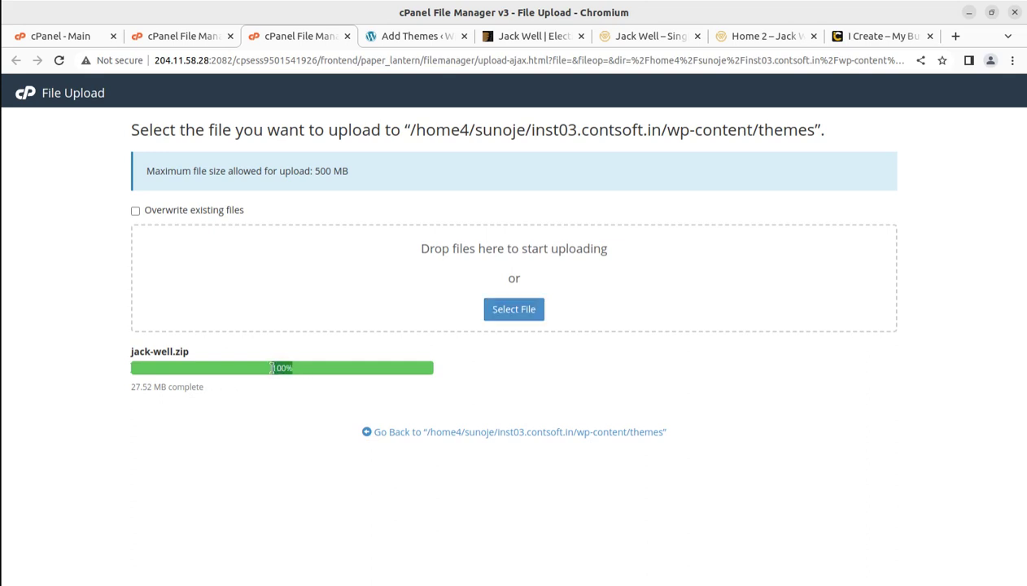
{"action": "left_click", "coordinate": [306, 464]}
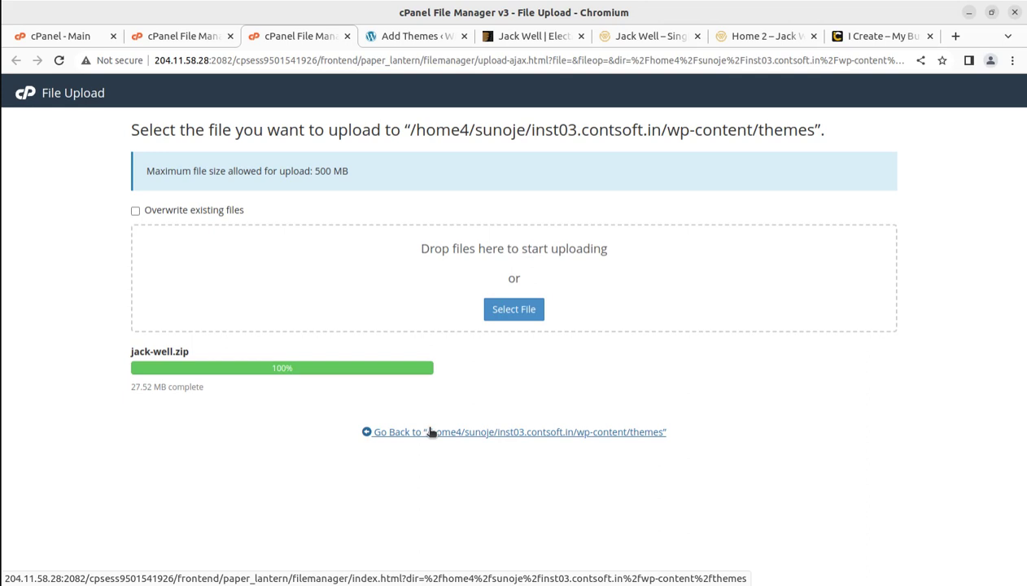
- Return to the themes folder, extract jack-well.zip there and look inside the extracted jack-well folder
{"action": "left_click", "coordinate": [431, 432]}
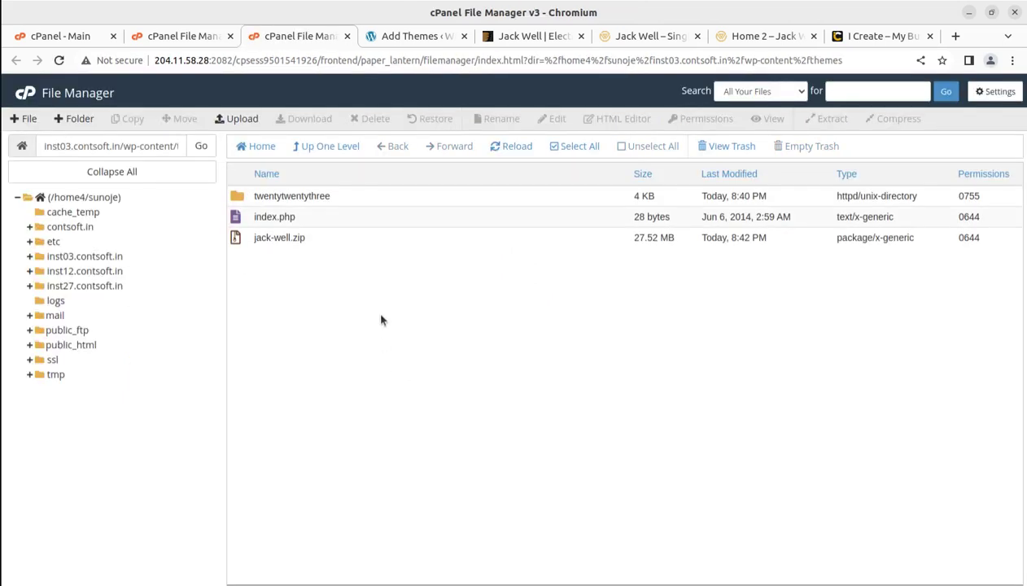
{"action": "left_click", "coordinate": [347, 245]}
{"action": "right_click", "coordinate": [346, 243]}
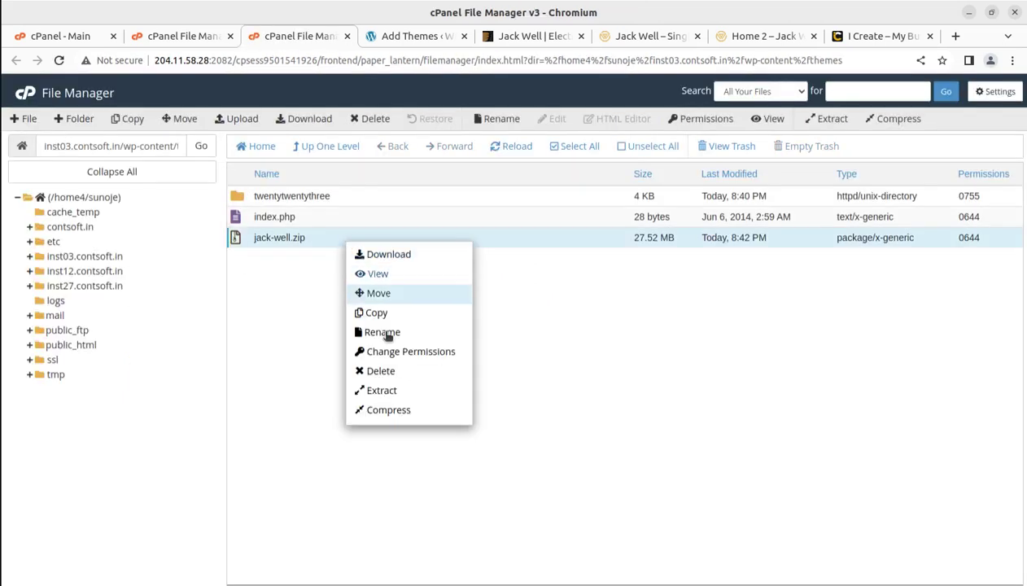
{"action": "left_click", "coordinate": [397, 391]}
{"action": "left_click", "coordinate": [624, 398]}
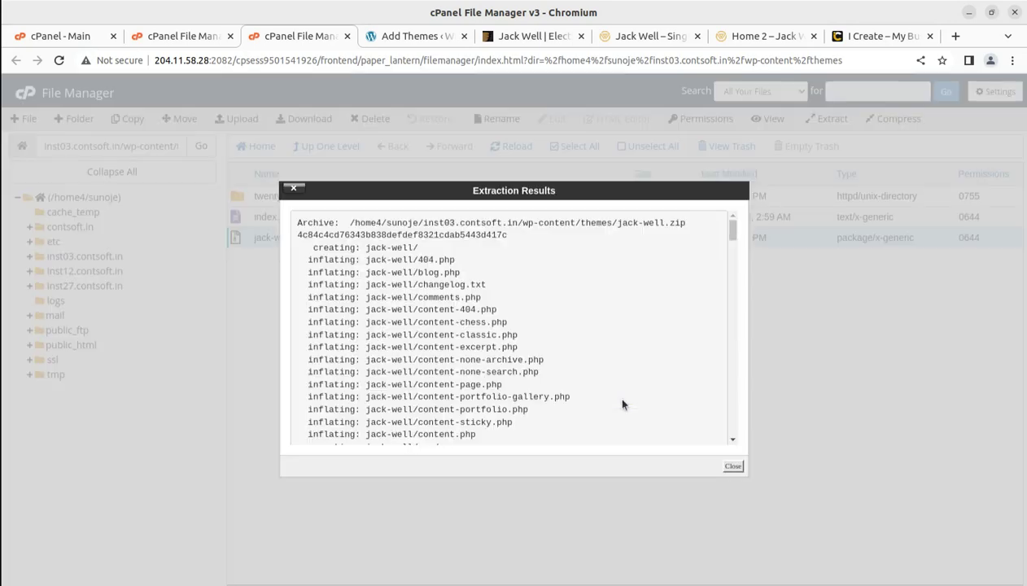
{"action": "left_click", "coordinate": [733, 467]}
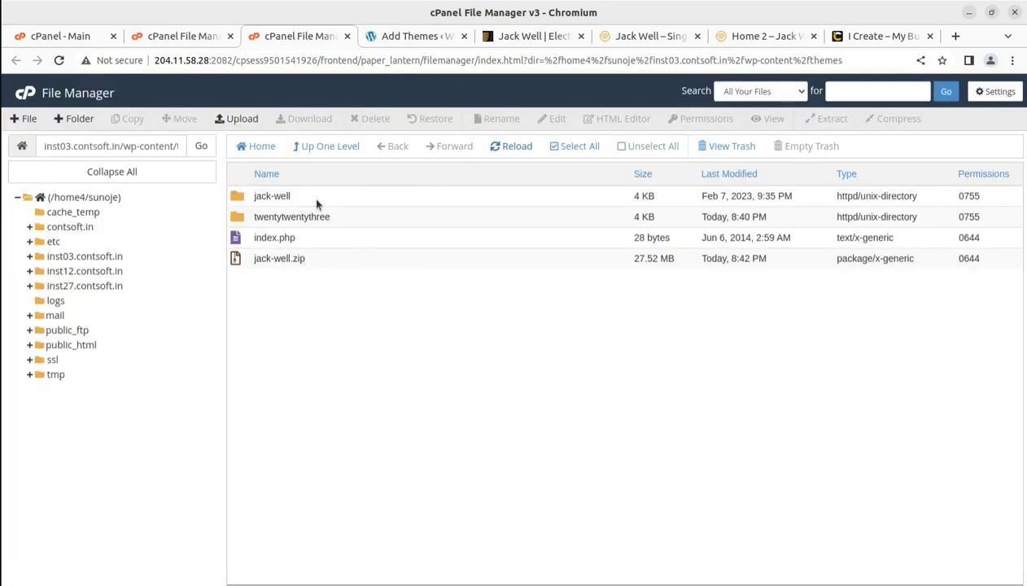
{"action": "double_click", "coordinate": [316, 200]}
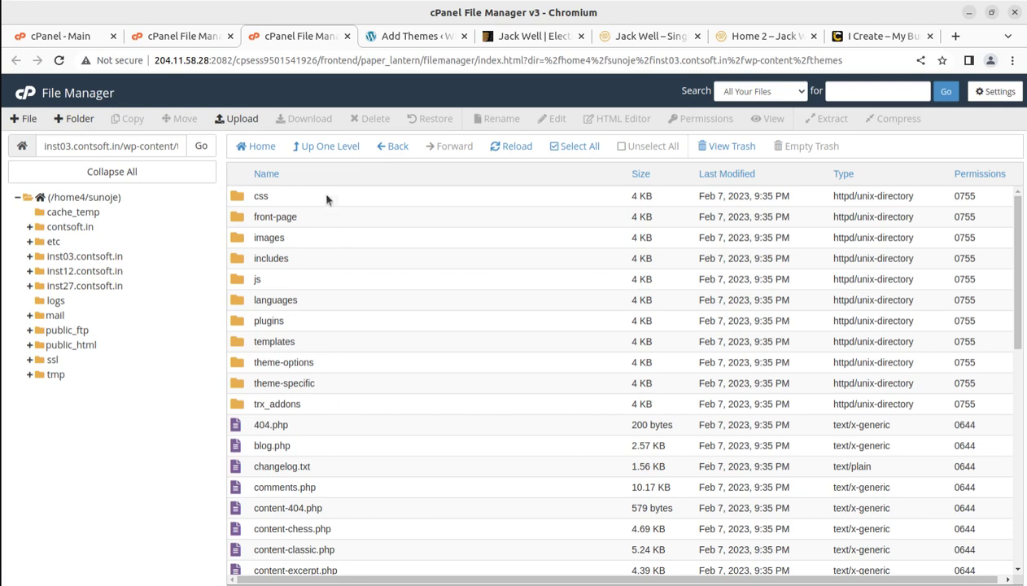
- Go back up to the themes folder and permanently delete jack-well.zip, skipping the trash
{"action": "left_click", "coordinate": [325, 149]}
{"action": "left_click", "coordinate": [336, 258]}
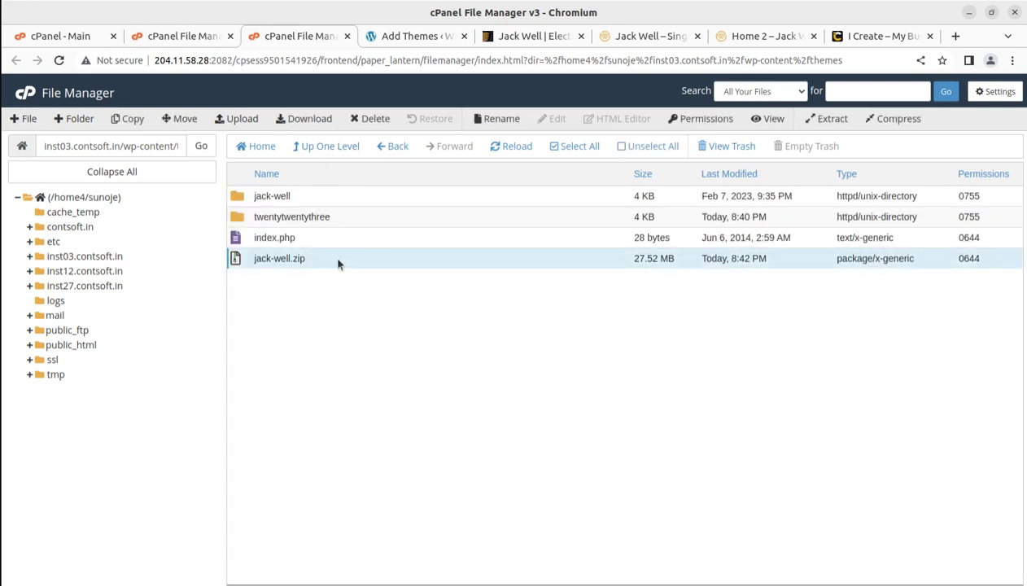
{"action": "left_click", "coordinate": [370, 118]}
{"action": "left_click", "coordinate": [375, 335]}
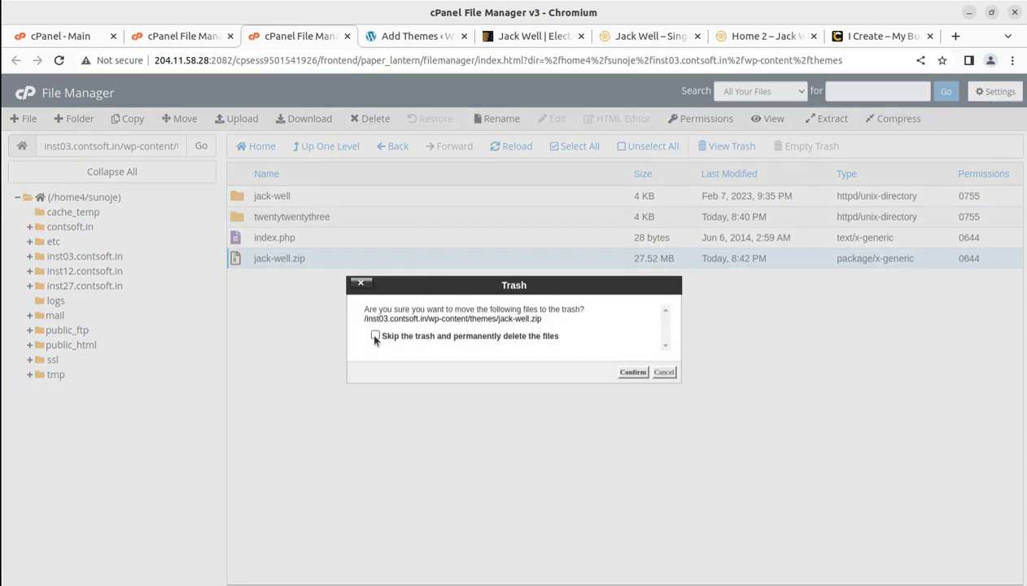
{"action": "left_click", "coordinate": [632, 372]}
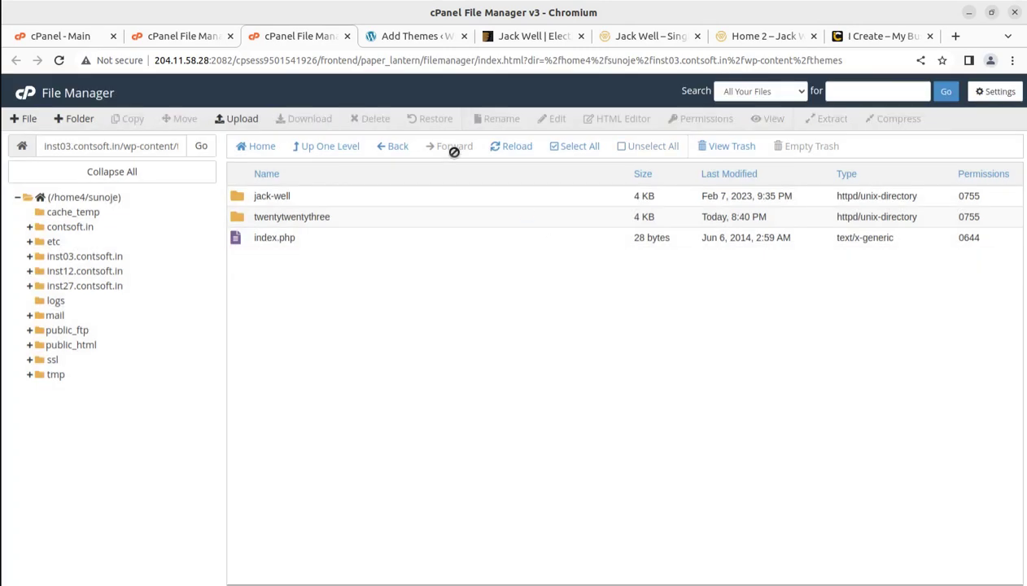
- Close the duplicate File Manager page, return to WordPress and find Jack Well in the installed themes list
{"action": "left_click", "coordinate": [230, 39]}
{"action": "left_click", "coordinate": [304, 37]}
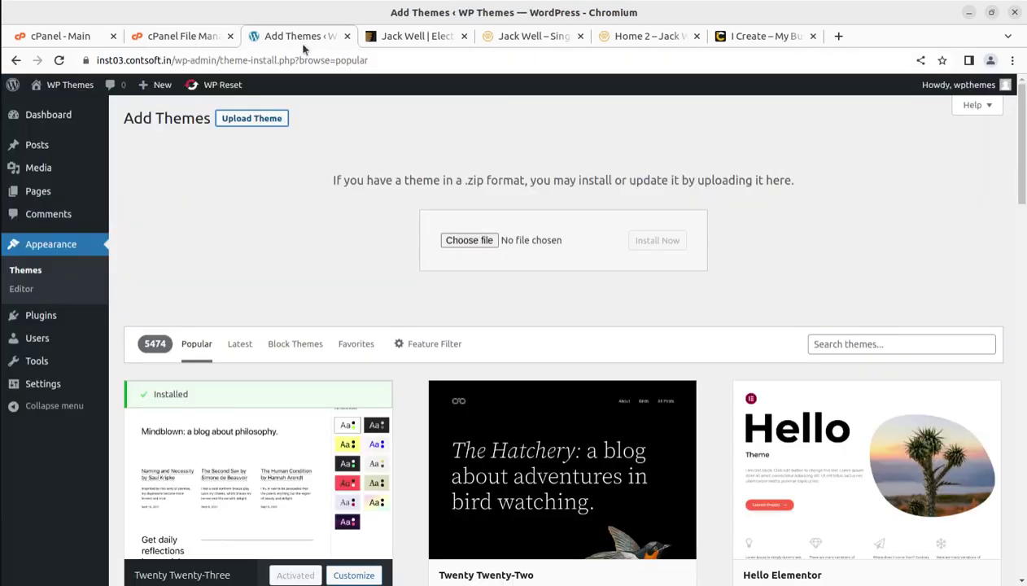
{"action": "left_click", "coordinate": [31, 277]}
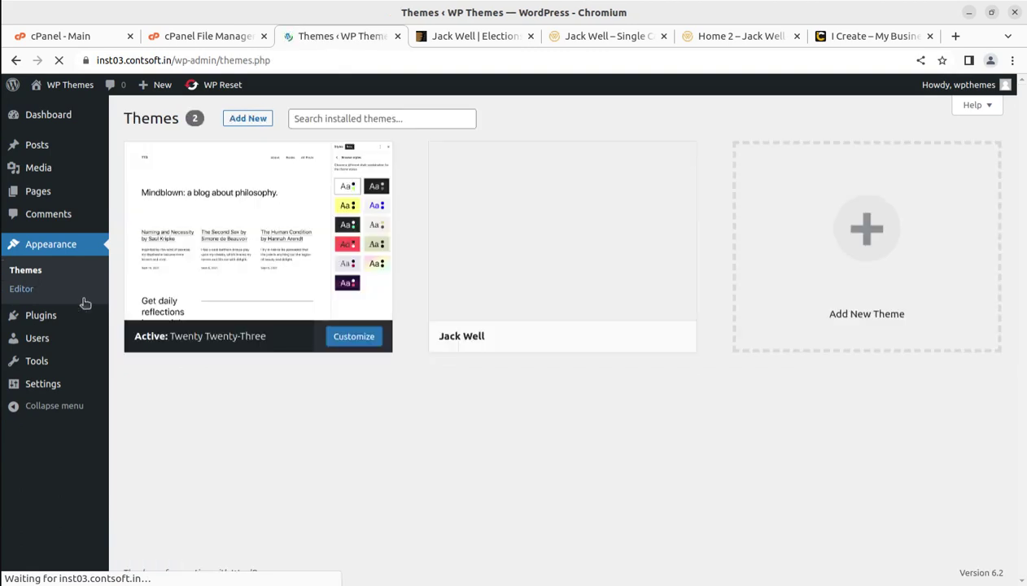
{"action": "mouse_move", "coordinate": [530, 347]}
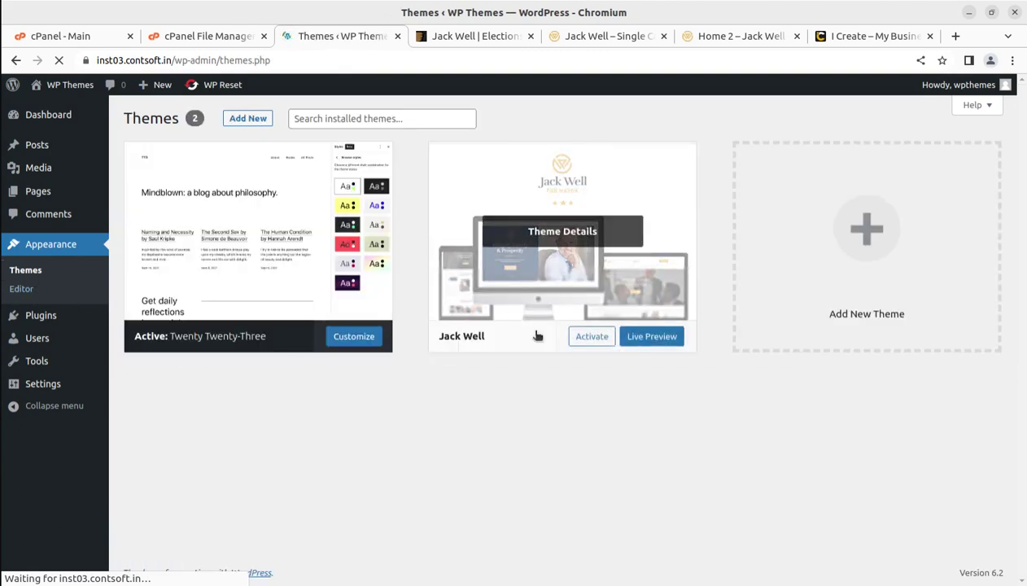
- Open the Jack Well theme's details, check its author and version, and activate the theme
{"action": "mouse_move", "coordinate": [309, 290]}
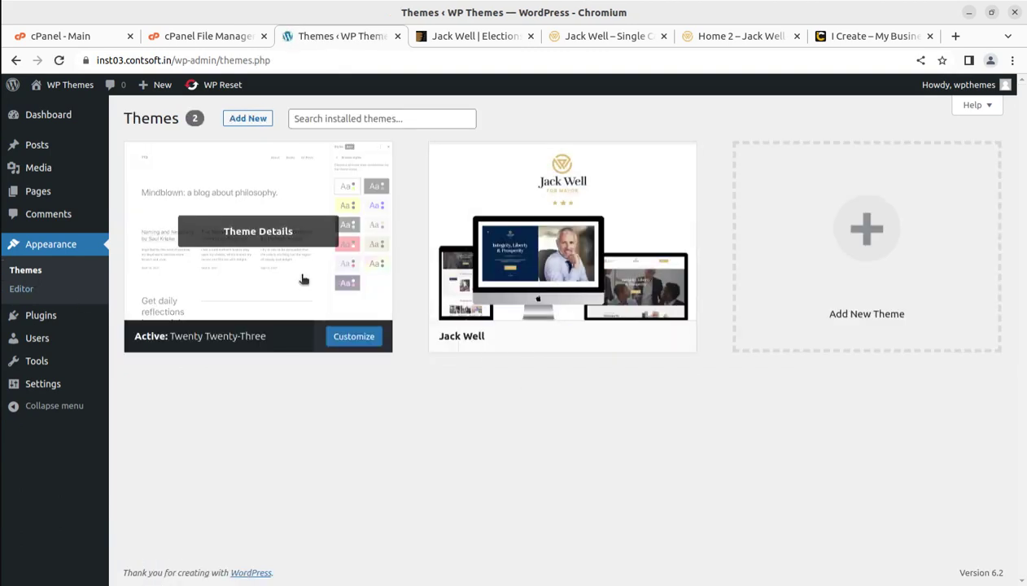
{"action": "left_click", "coordinate": [551, 237]}
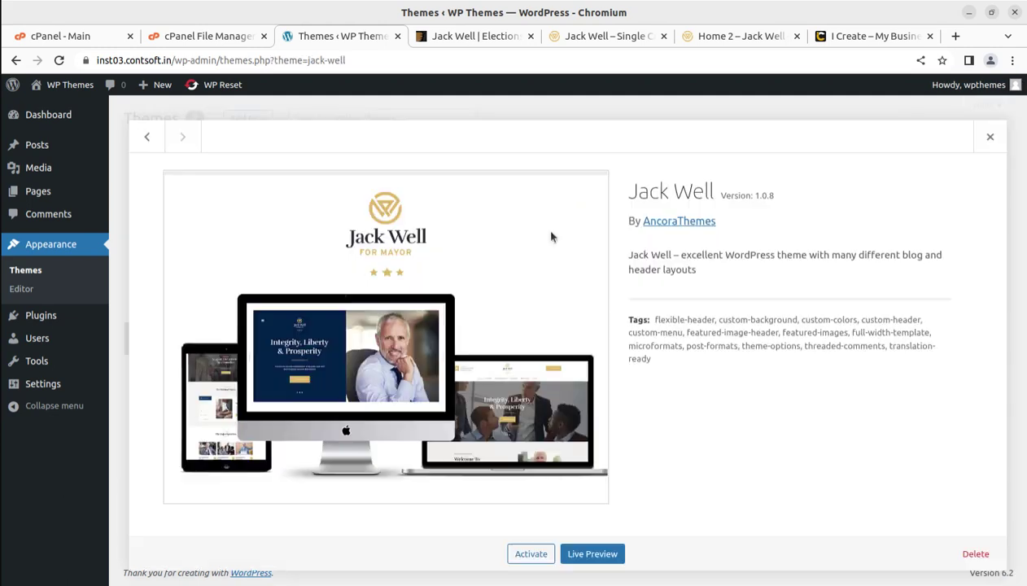
{"action": "left_click_drag", "start_coordinate": [623, 189], "coordinate": [647, 226]}
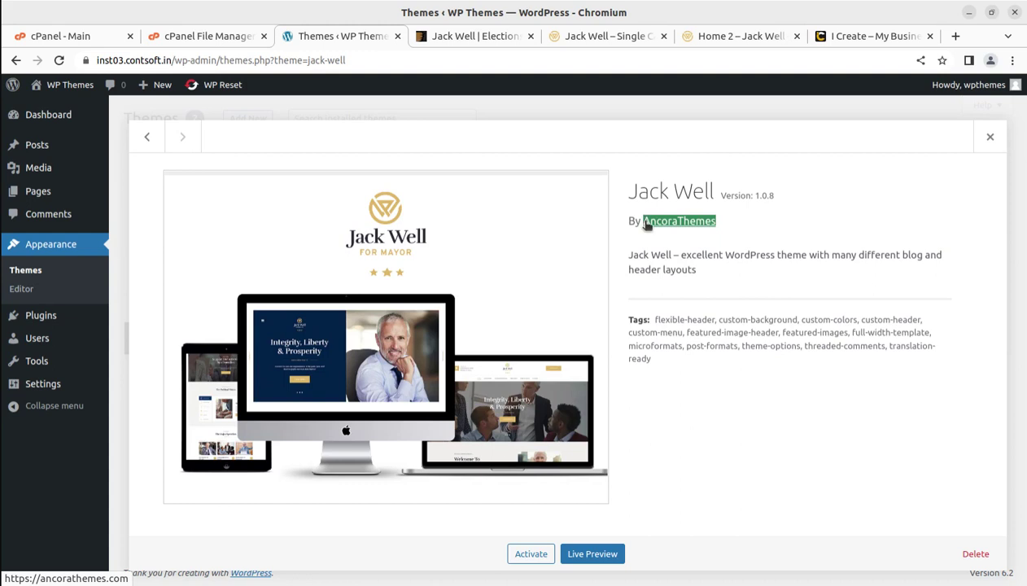
{"action": "left_click_drag", "start_coordinate": [783, 198], "coordinate": [747, 198]}
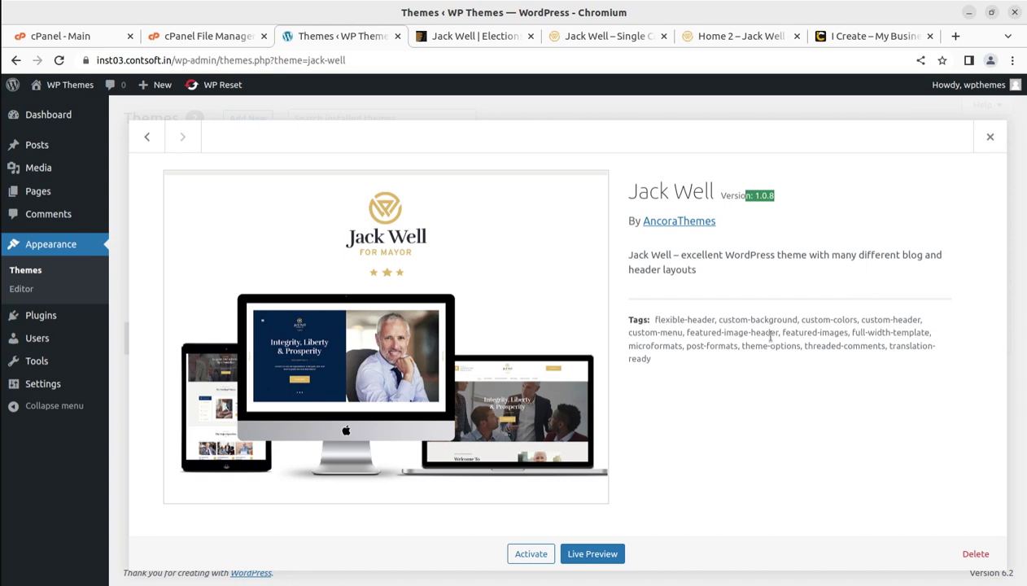
{"action": "left_click", "coordinate": [520, 557]}
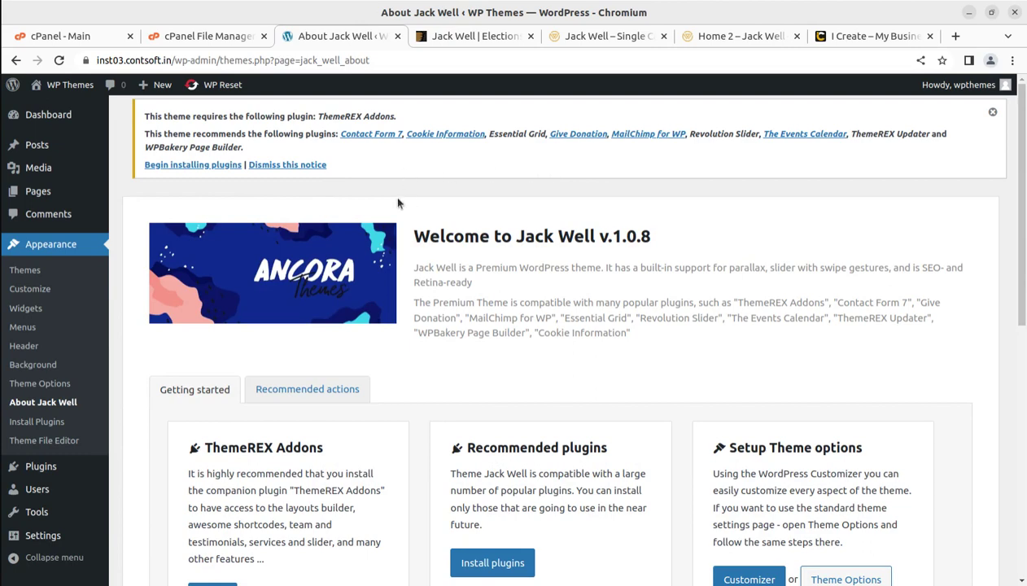
- Look over the About Jack Well page and the theme's ThemeForest listing, and install and activate the ThemeREX Addons plugin
{"action": "scroll", "coordinate": [398, 196], "scroll_direction": "down", "scroll_amount": 1}
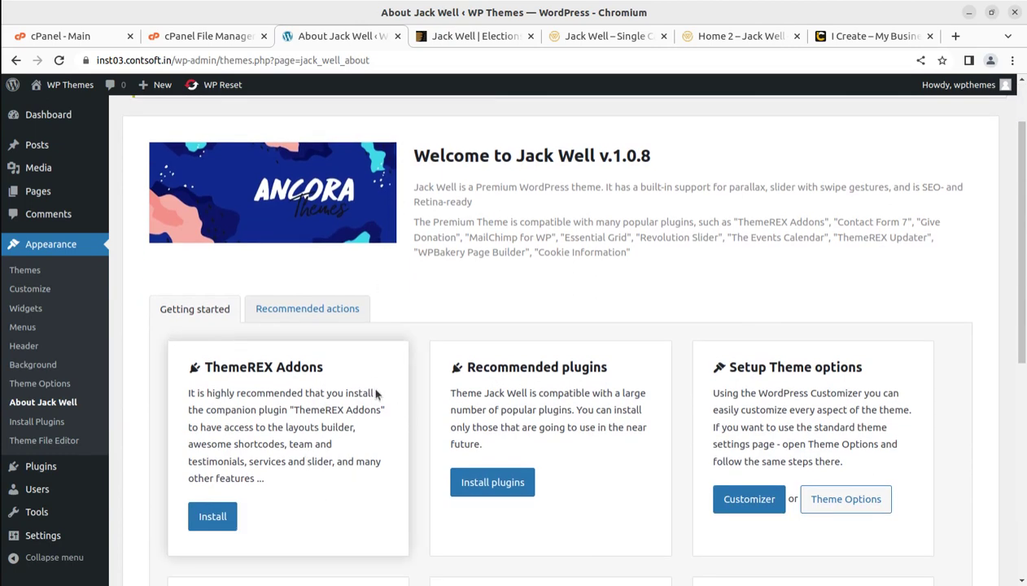
{"action": "scroll", "coordinate": [317, 314], "scroll_direction": "up", "scroll_amount": 1}
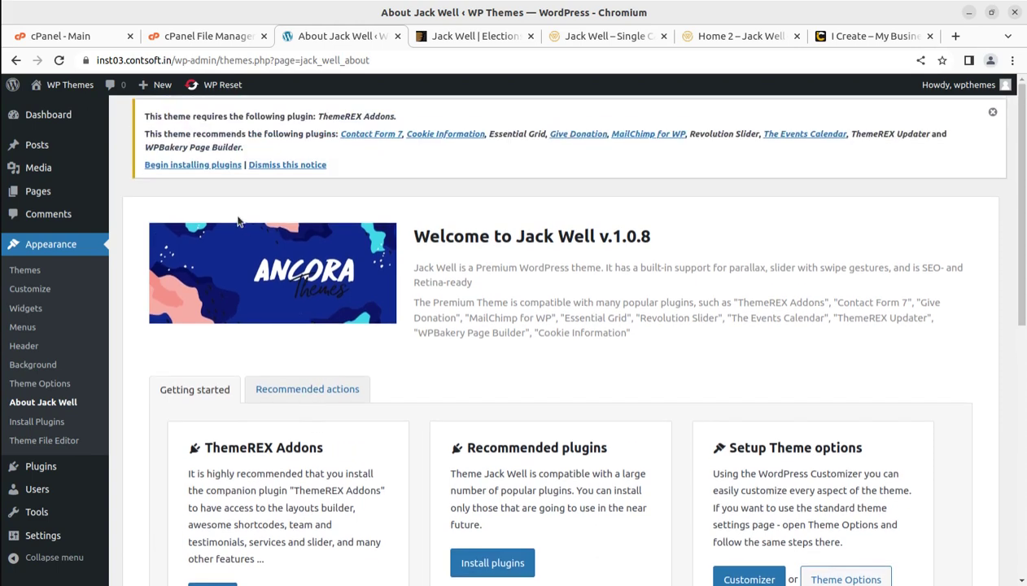
{"action": "scroll", "coordinate": [372, 204], "scroll_direction": "down", "scroll_amount": 3}
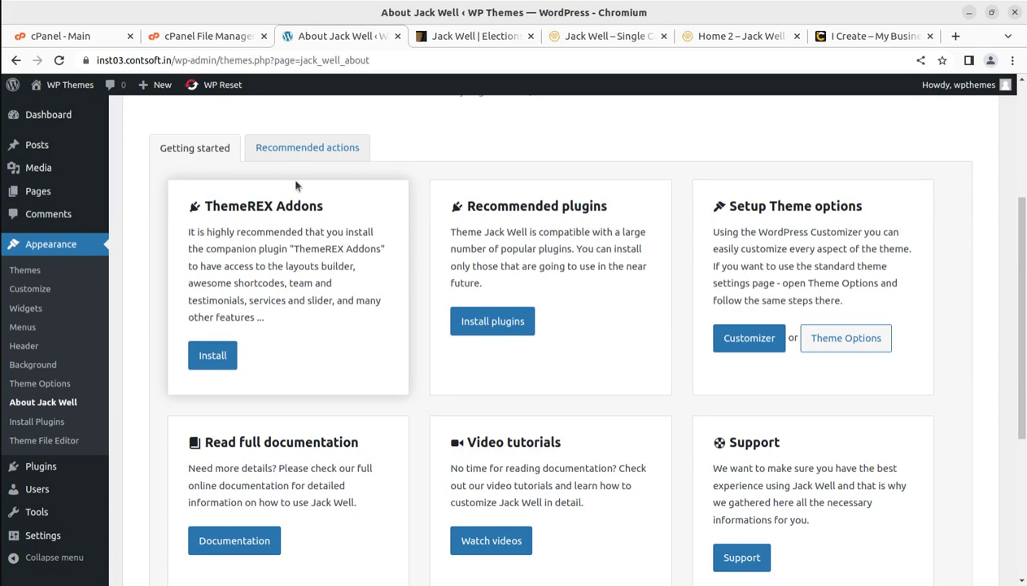
{"action": "scroll", "coordinate": [326, 122], "scroll_direction": "up", "scroll_amount": 2}
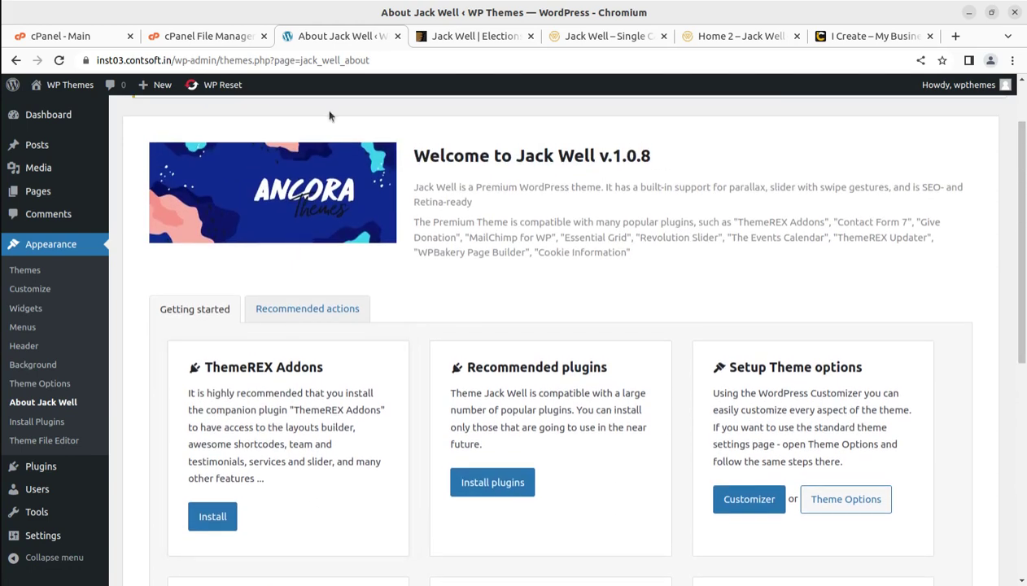
{"action": "left_click", "coordinate": [439, 42]}
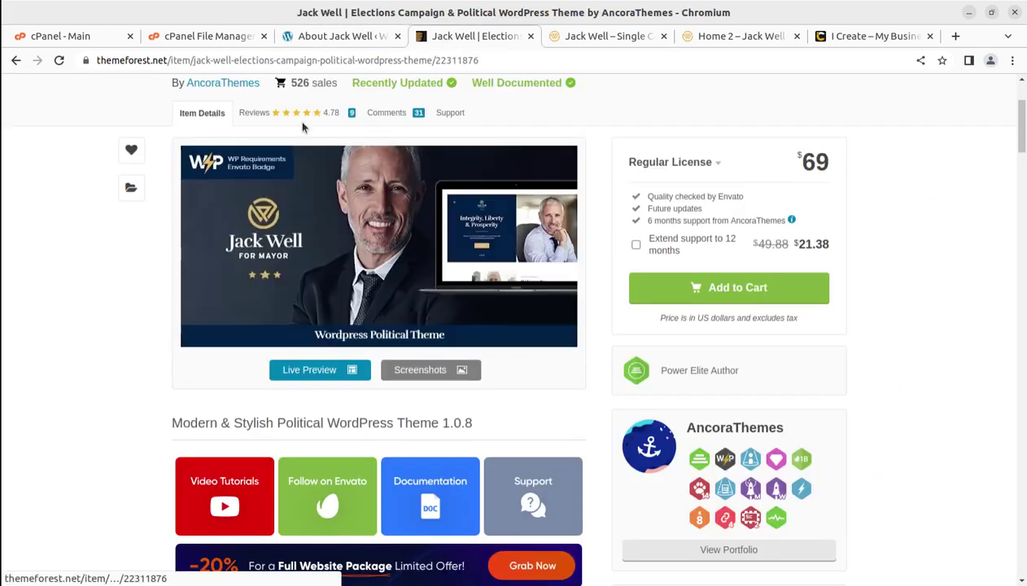
{"action": "left_click", "coordinate": [325, 36]}
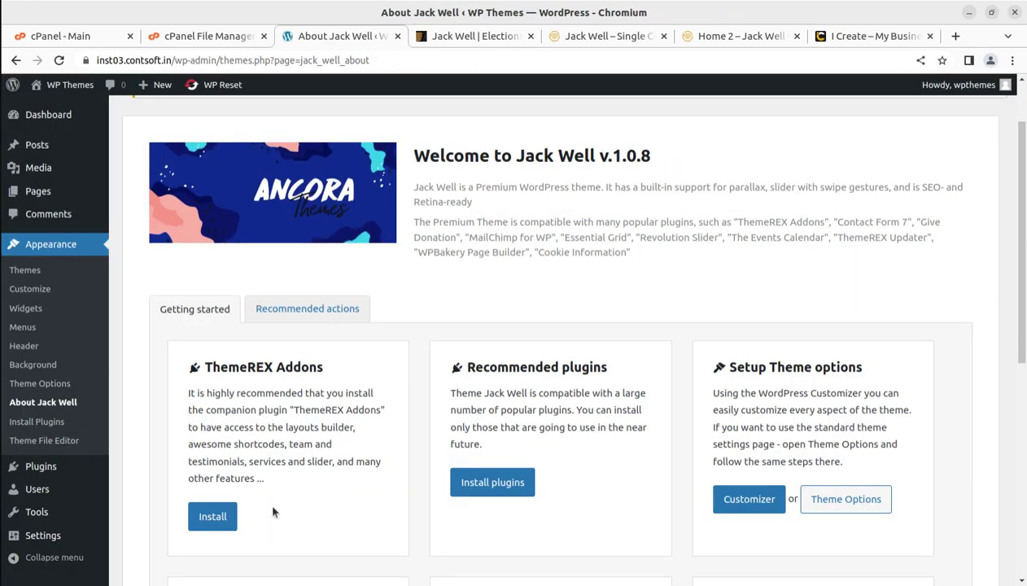
{"action": "left_click", "coordinate": [210, 523]}
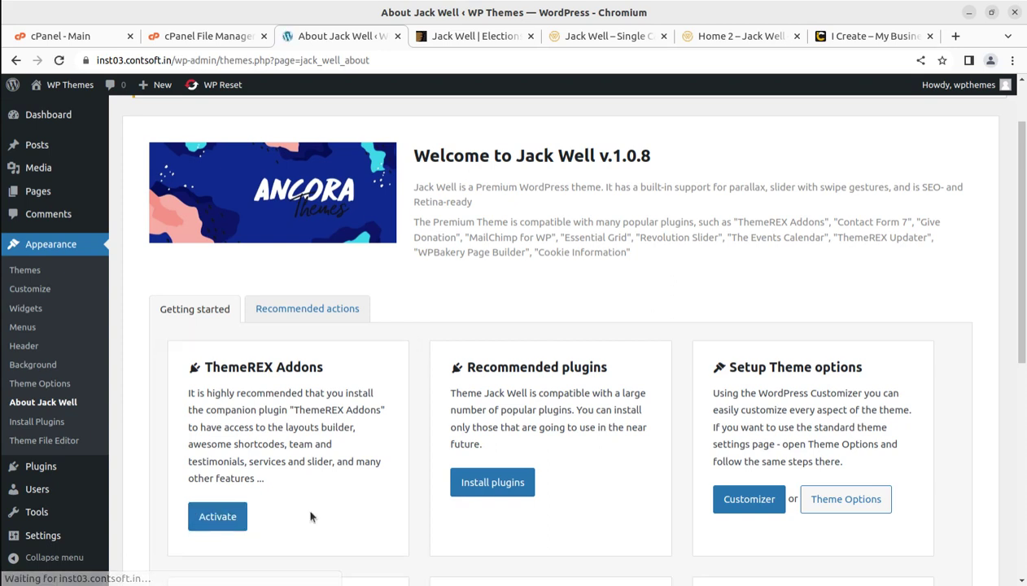
{"action": "left_click", "coordinate": [217, 521]}
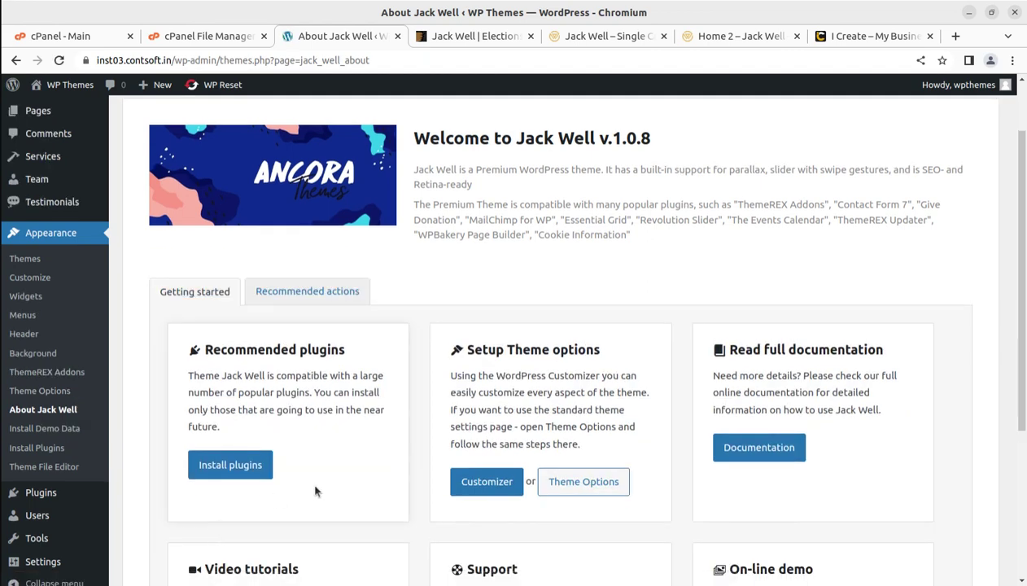
- Open the theme's recommended plugins list and review each plugin from Contact Form 7 to WPBakery Page Builder
{"action": "scroll", "coordinate": [285, 466], "scroll_direction": "down", "scroll_amount": 2}
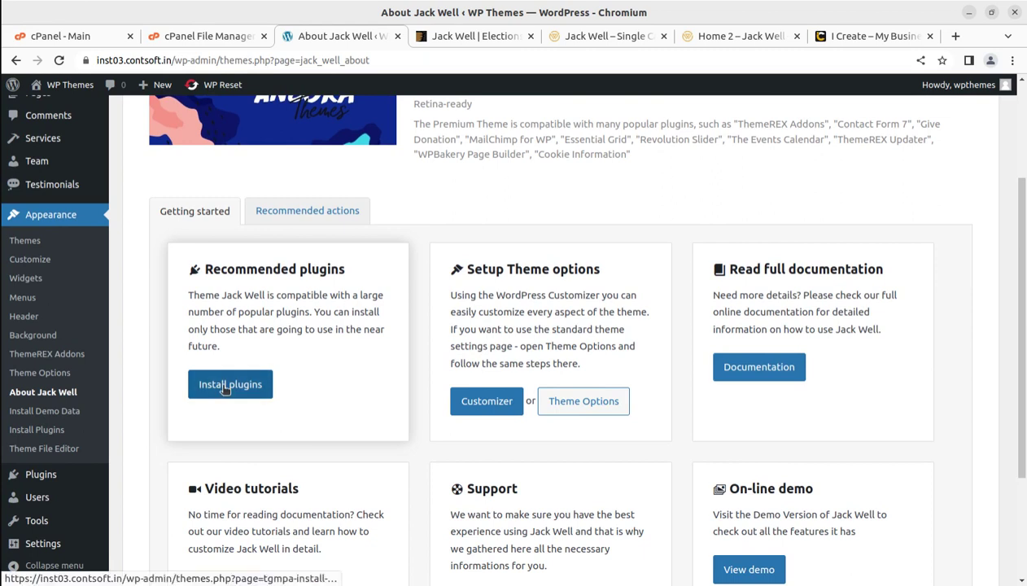
{"action": "left_click", "coordinate": [226, 390]}
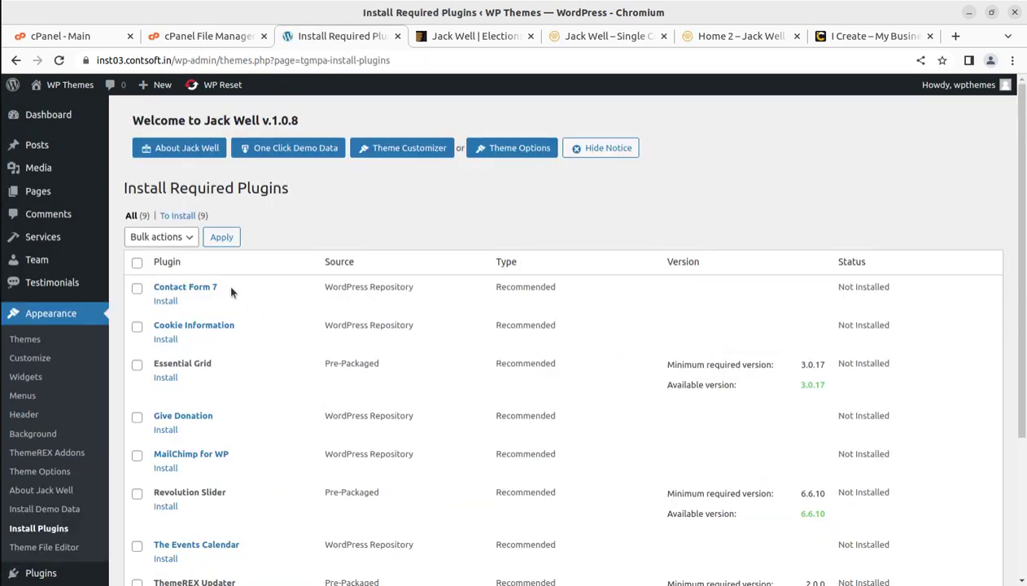
{"action": "left_click_drag", "start_coordinate": [231, 290], "coordinate": [151, 287]}
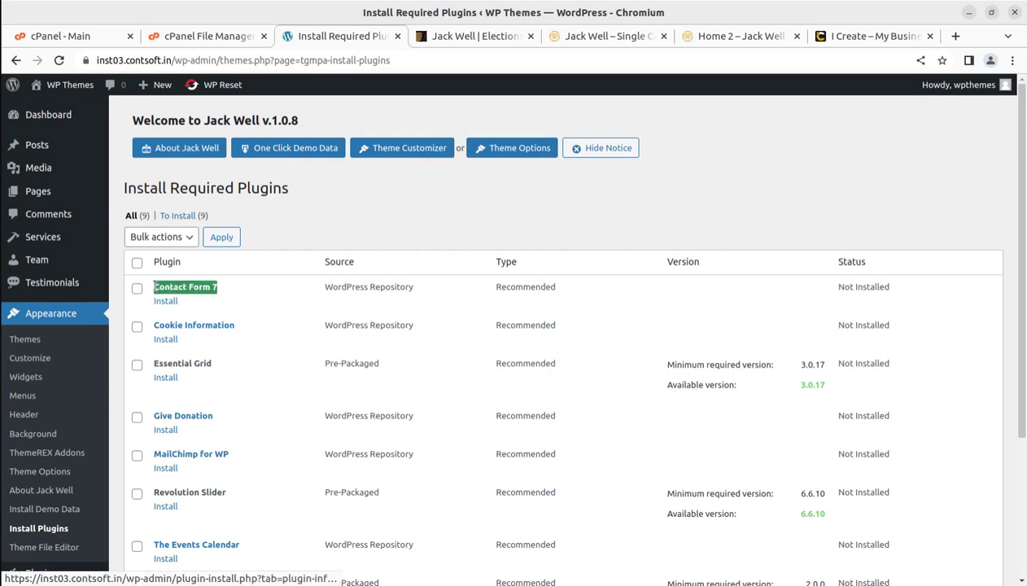
{"action": "scroll", "coordinate": [241, 363], "scroll_direction": "down", "scroll_amount": 1}
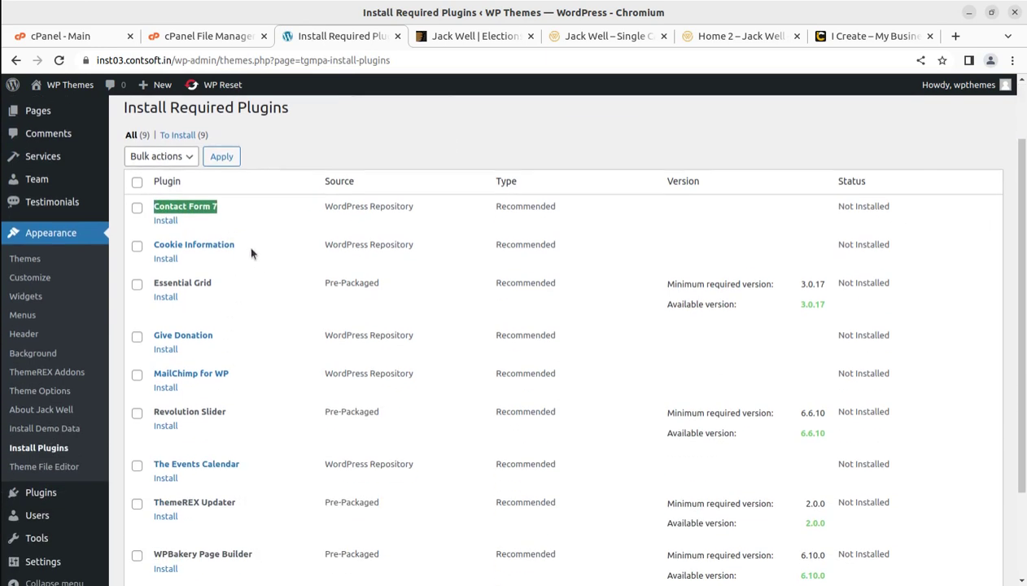
{"action": "left_click_drag", "start_coordinate": [247, 244], "coordinate": [153, 244]}
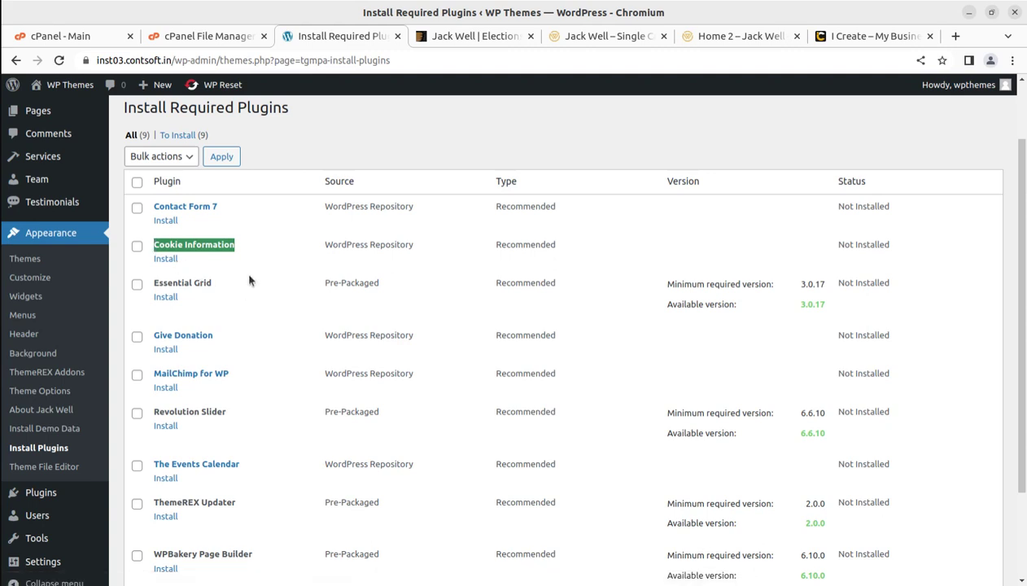
{"action": "left_click_drag", "start_coordinate": [233, 285], "coordinate": [152, 291]}
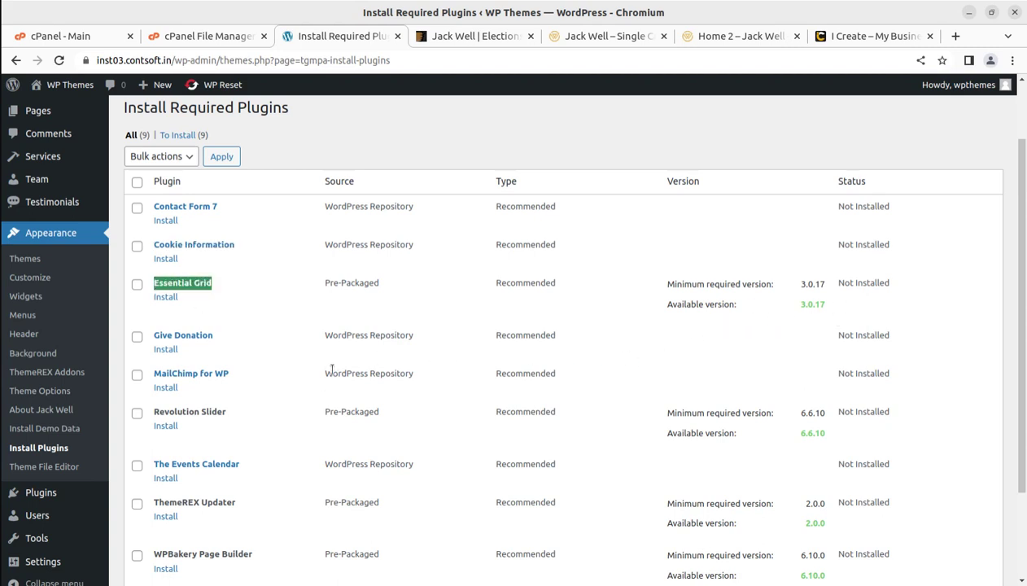
{"action": "scroll", "coordinate": [607, 352], "scroll_direction": "down", "scroll_amount": 2}
{"action": "left_click_drag", "start_coordinate": [221, 255], "coordinate": [154, 255]}
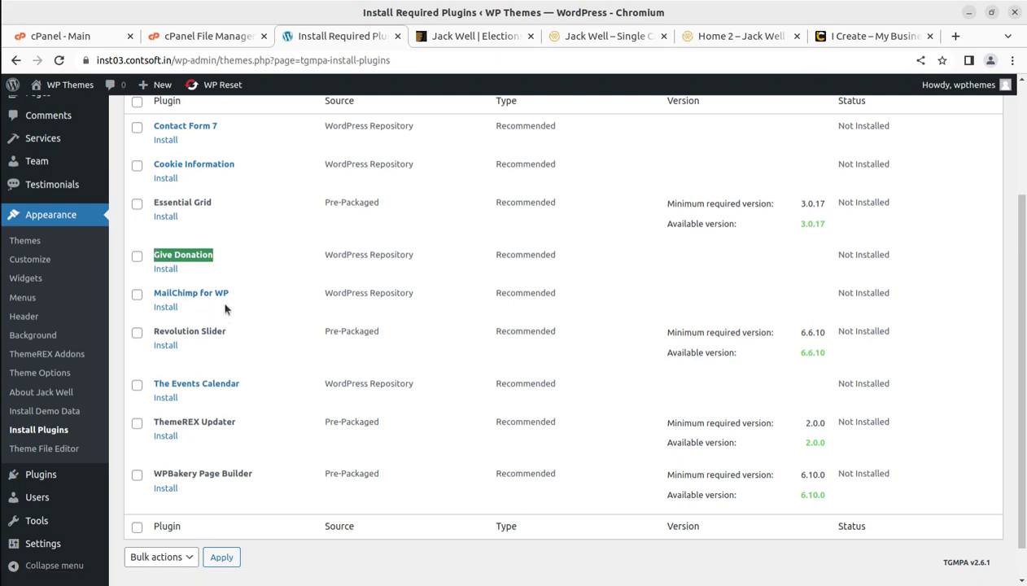
{"action": "left_click_drag", "start_coordinate": [233, 289], "coordinate": [154, 296]}
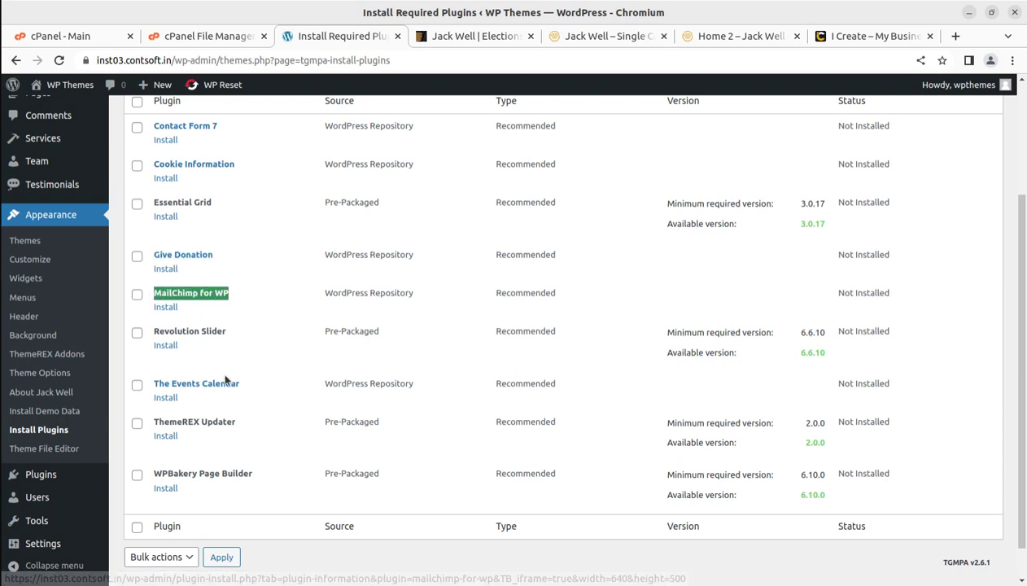
{"action": "left_click_drag", "start_coordinate": [228, 332], "coordinate": [150, 331]}
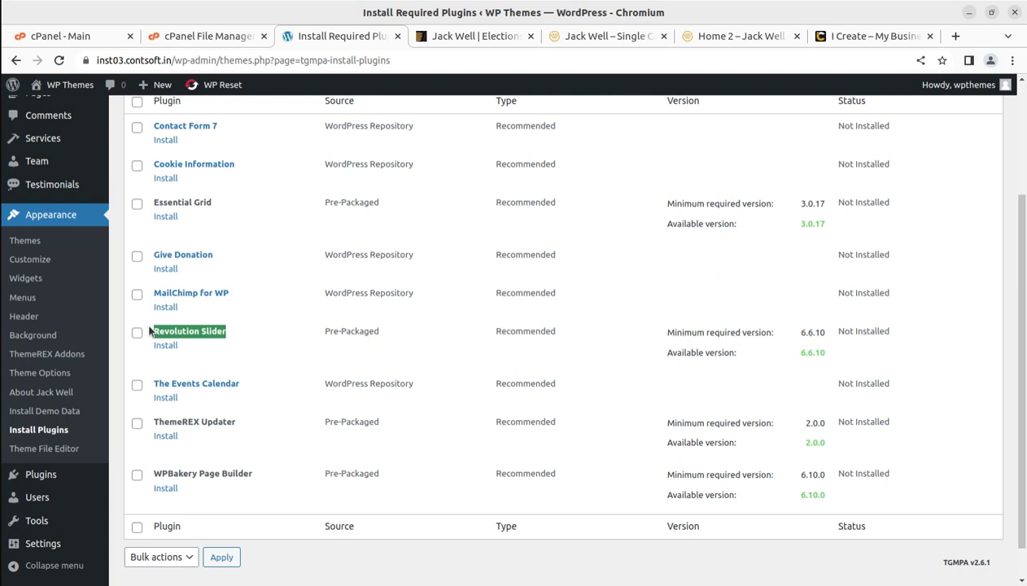
{"action": "left_click_drag", "start_coordinate": [242, 385], "coordinate": [171, 375]}
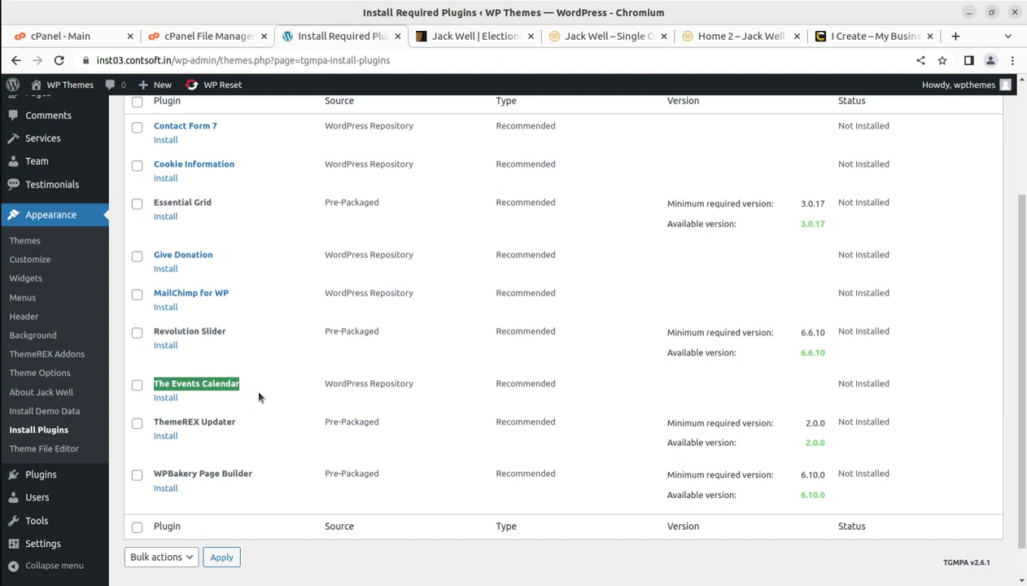
{"action": "left_click_drag", "start_coordinate": [238, 426], "coordinate": [153, 420]}
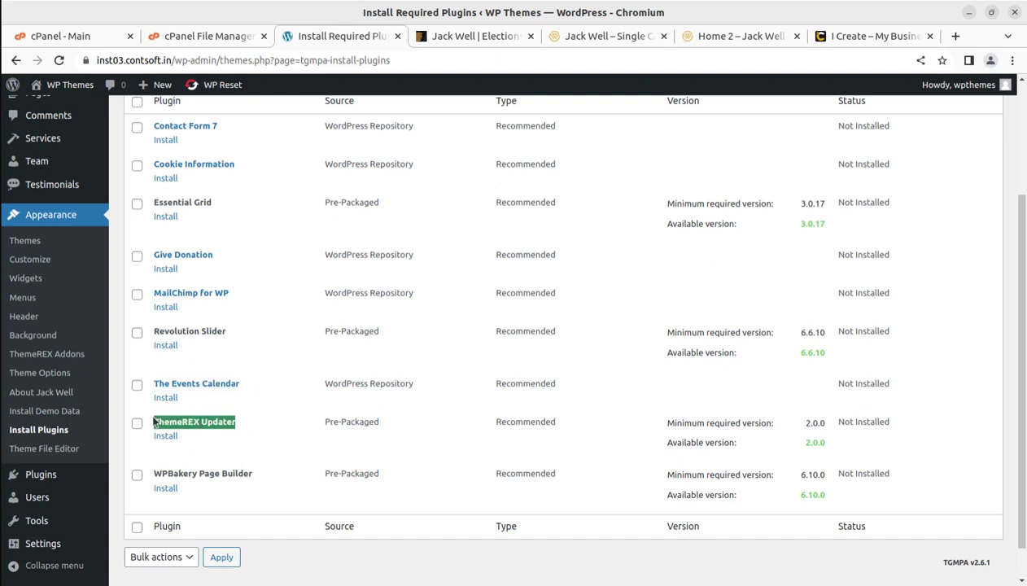
{"action": "left_click_drag", "start_coordinate": [266, 477], "coordinate": [154, 473]}
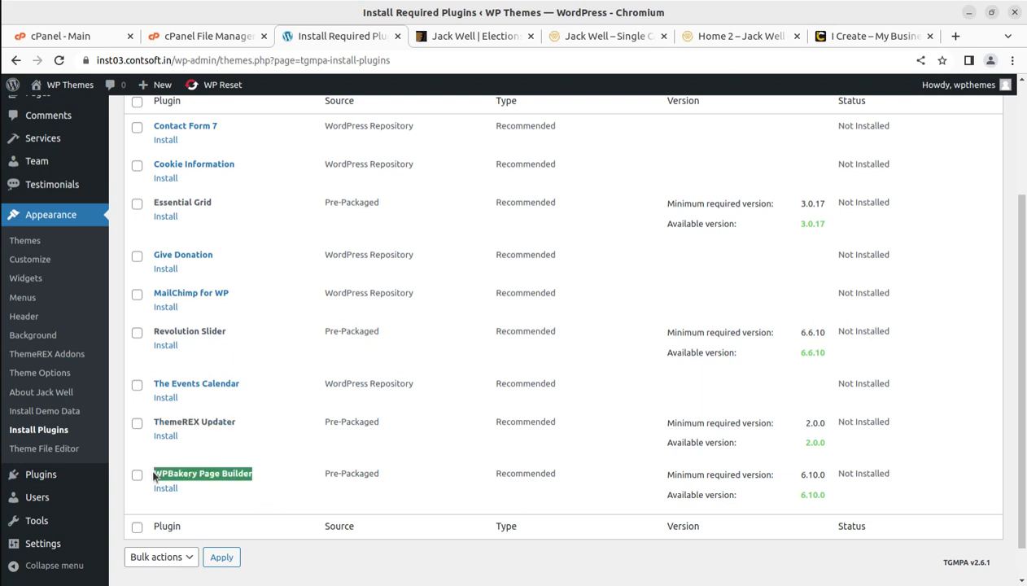
{"action": "scroll", "coordinate": [328, 472], "scroll_direction": "up", "scroll_amount": 3}
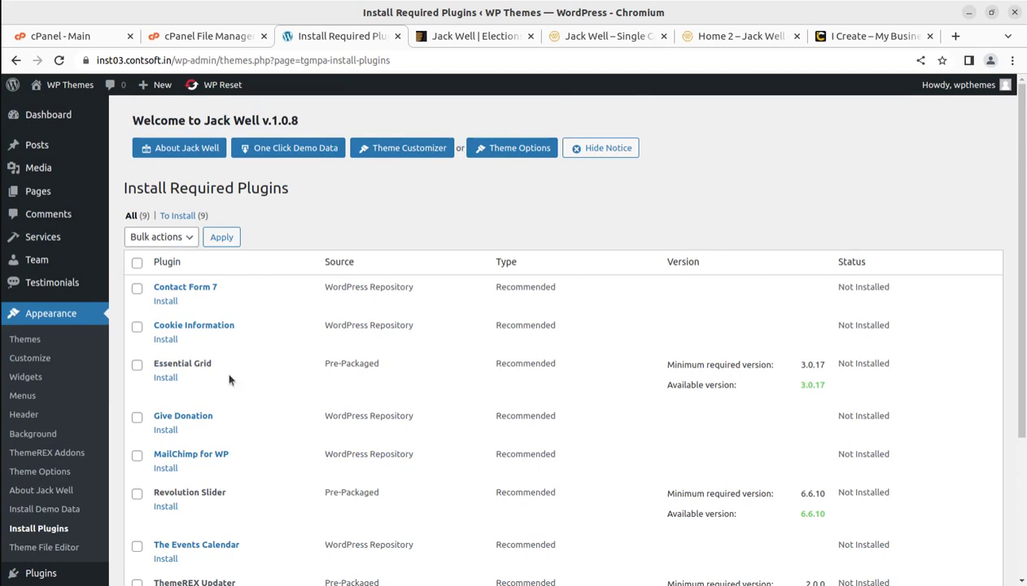
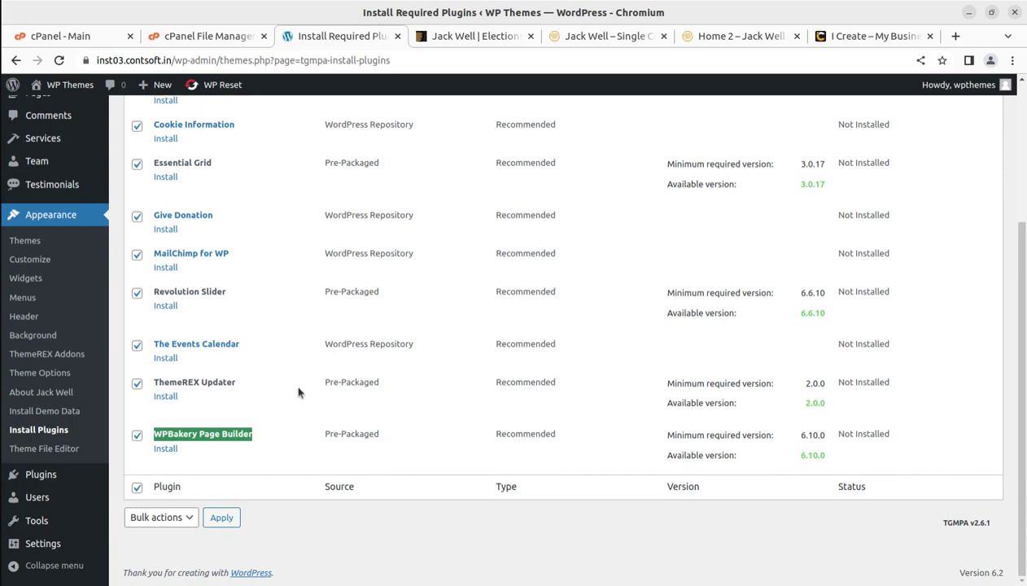
- Bulk install all the selected recommended plugins and return to the Required Plugins Installer
{"action": "scroll", "coordinate": [270, 303], "scroll_direction": "up", "scroll_amount": 3}
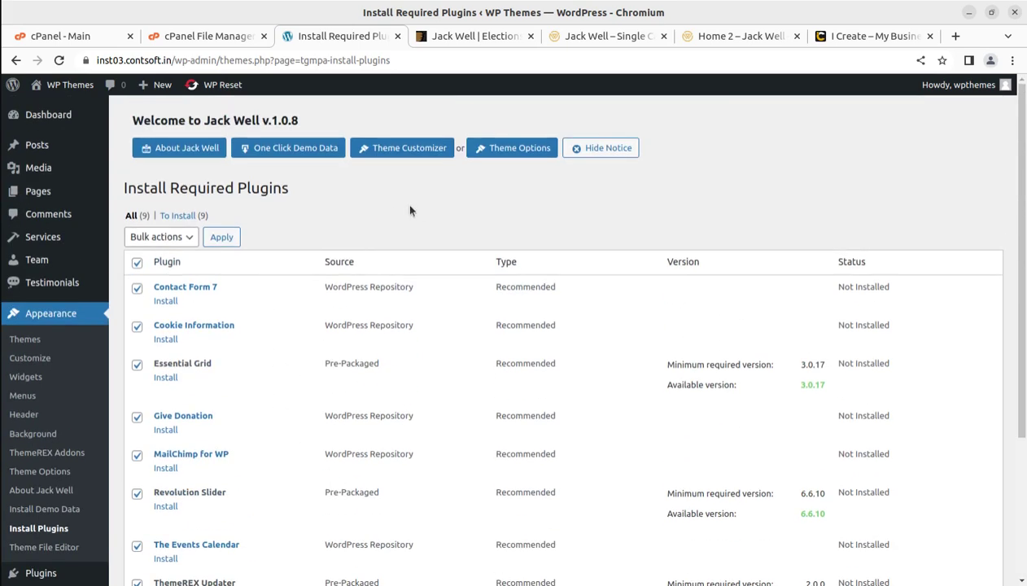
{"action": "scroll", "coordinate": [277, 207], "scroll_direction": "down", "scroll_amount": 2}
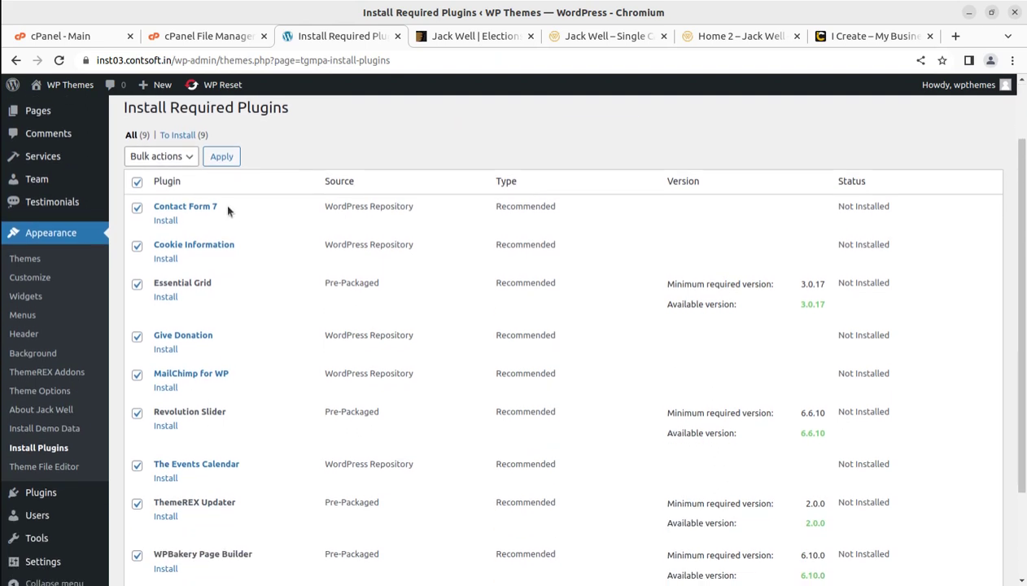
{"action": "left_click", "coordinate": [170, 158]}
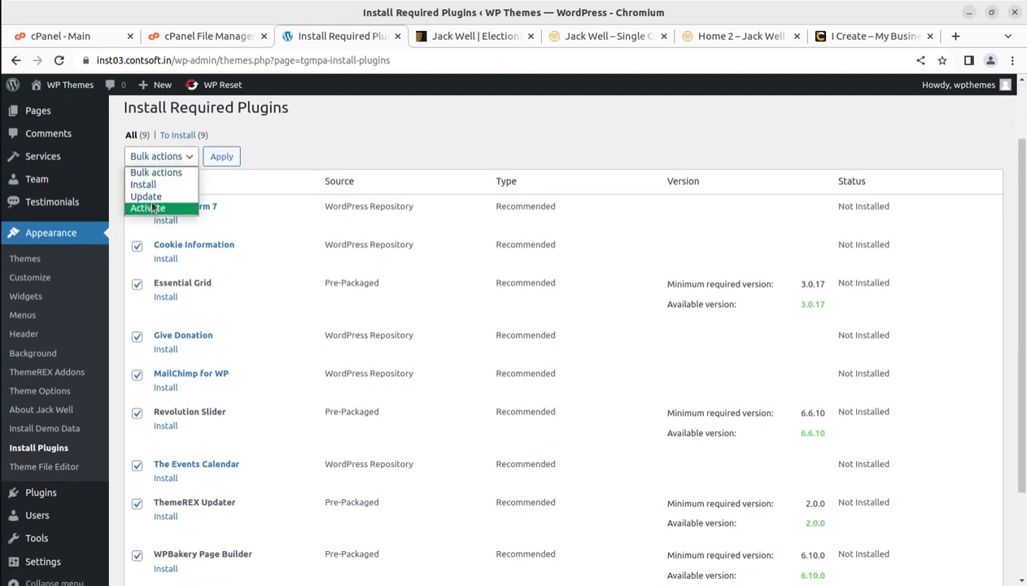
{"action": "left_click", "coordinate": [152, 187]}
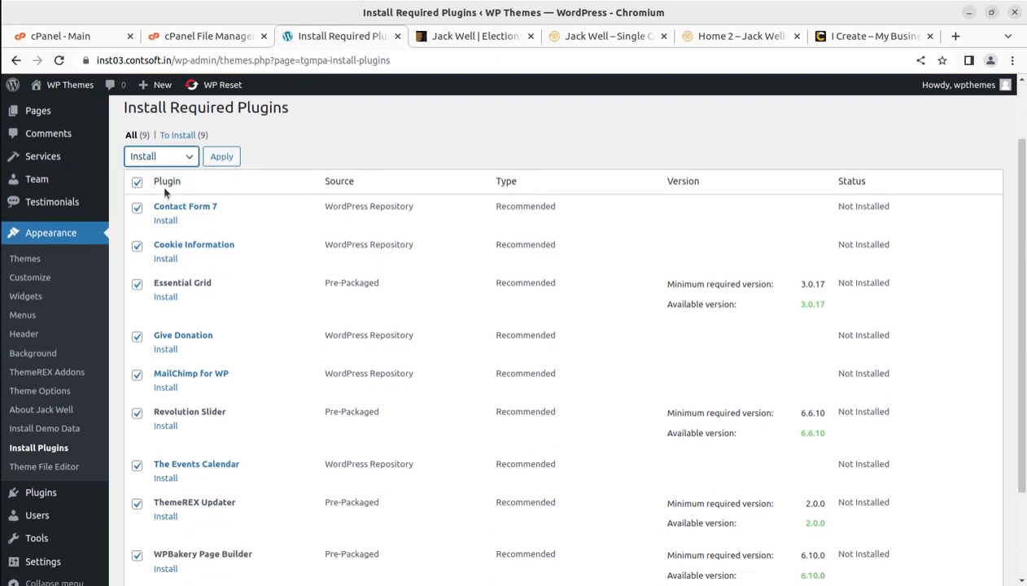
{"action": "left_click", "coordinate": [221, 156]}
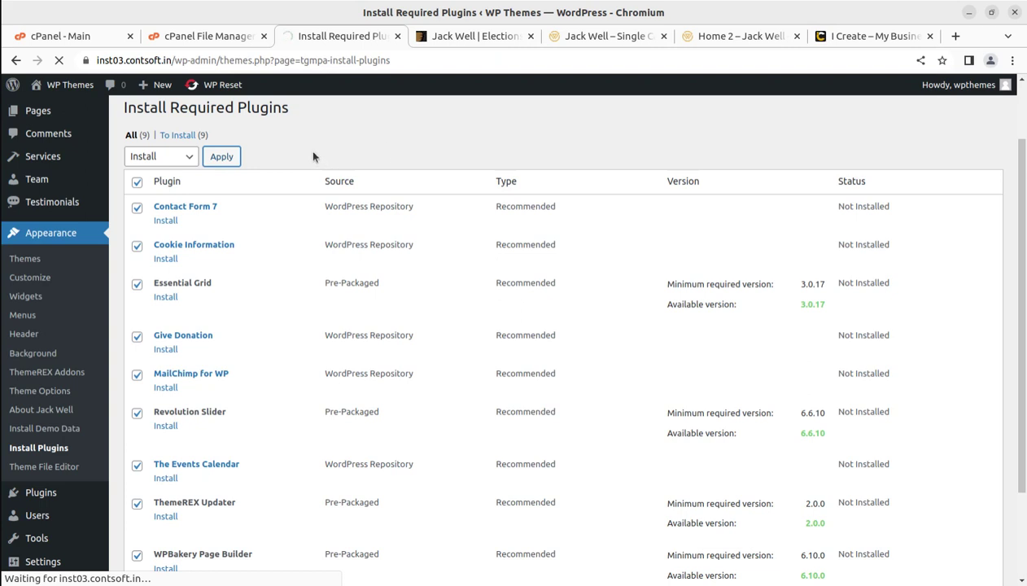
{"action": "scroll", "coordinate": [354, 294], "scroll_direction": "down", "scroll_amount": 1}
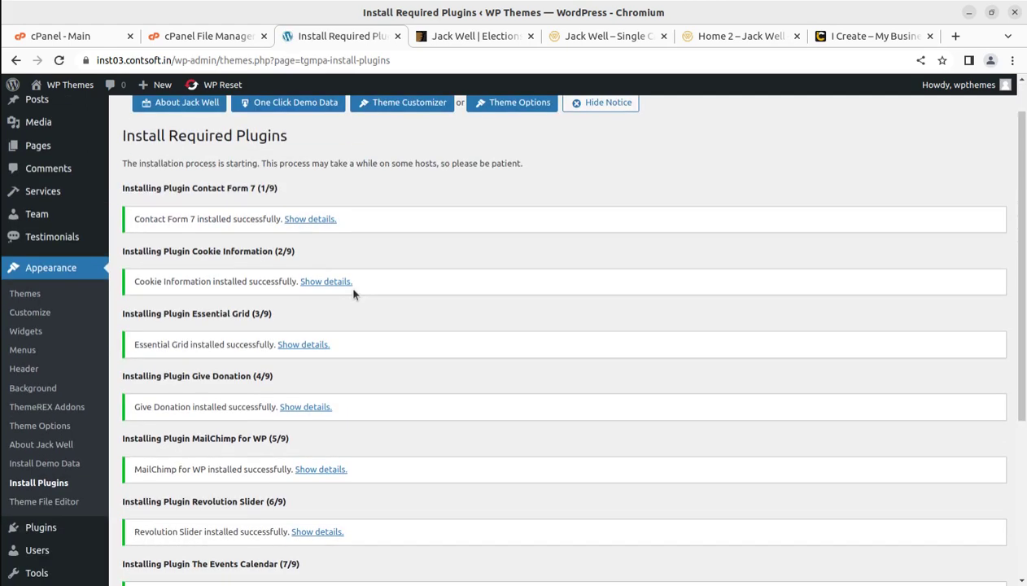
{"action": "scroll", "coordinate": [354, 294], "scroll_direction": "down", "scroll_amount": 6}
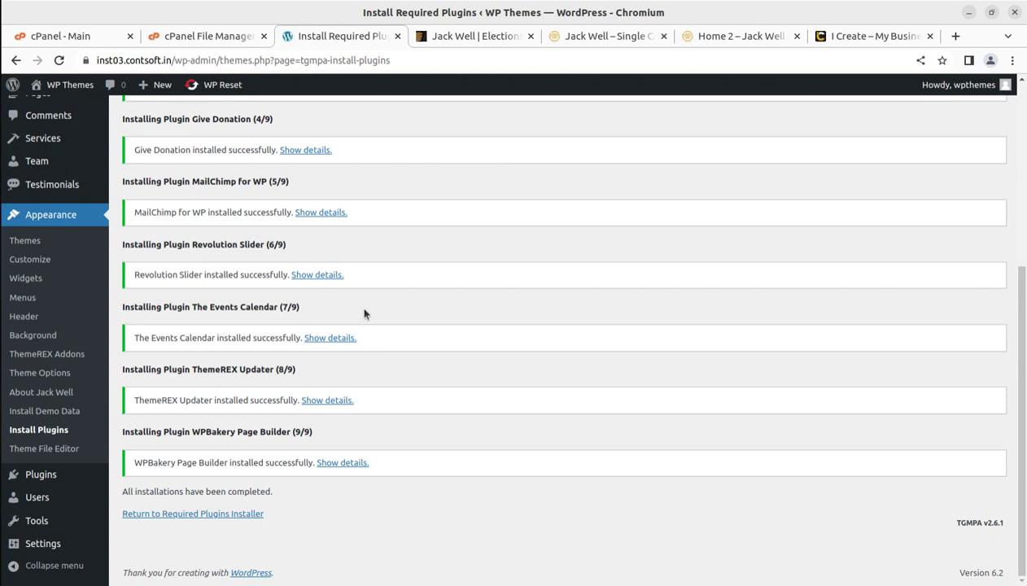
{"action": "left_click", "coordinate": [203, 515]}
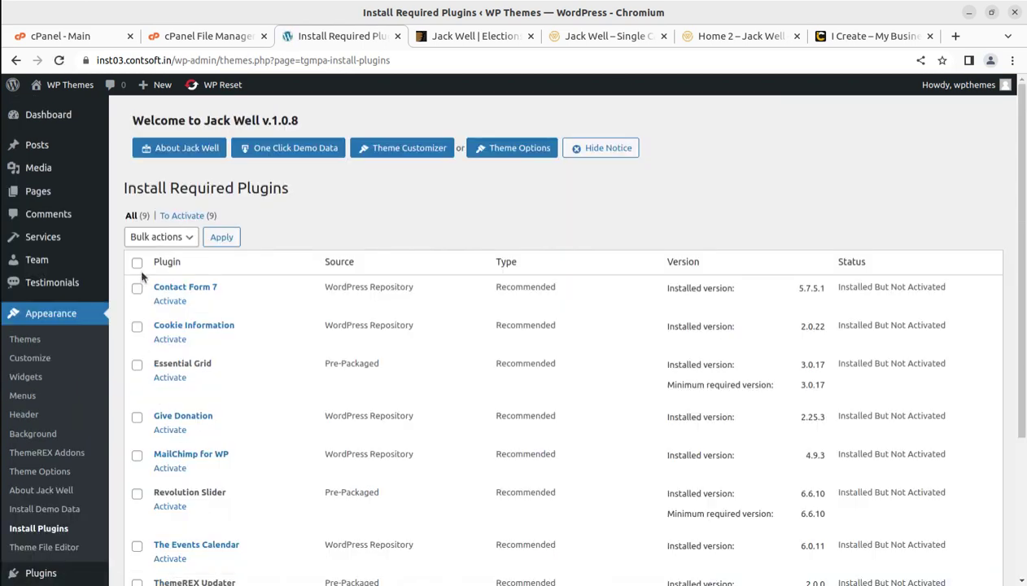
- Bulk activate all nine installed recommended plugins, from Contact Form 7 to WPBakery Page Builder
{"action": "left_click", "coordinate": [137, 262]}
{"action": "left_click", "coordinate": [170, 242]}
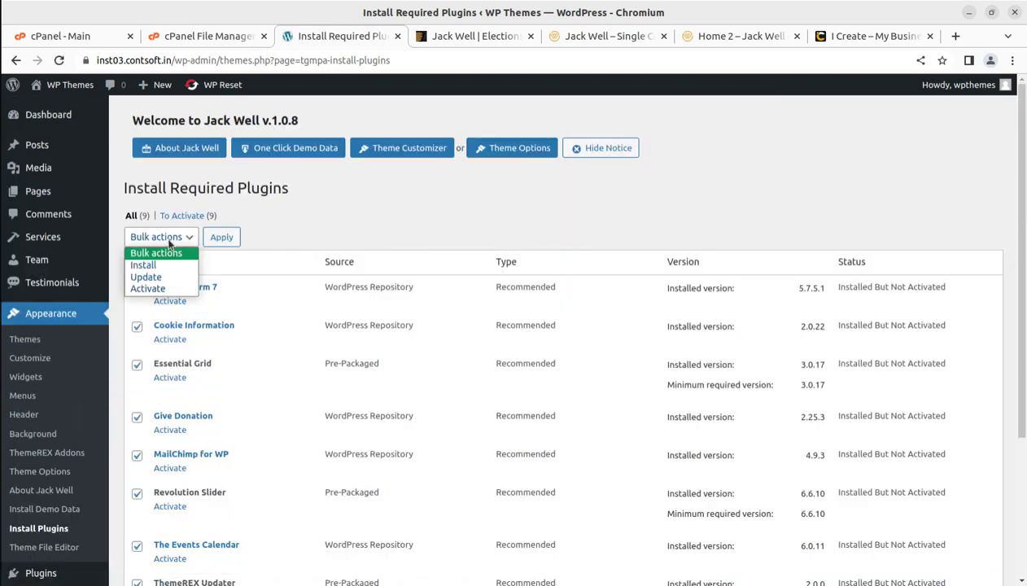
{"action": "left_click", "coordinate": [167, 290]}
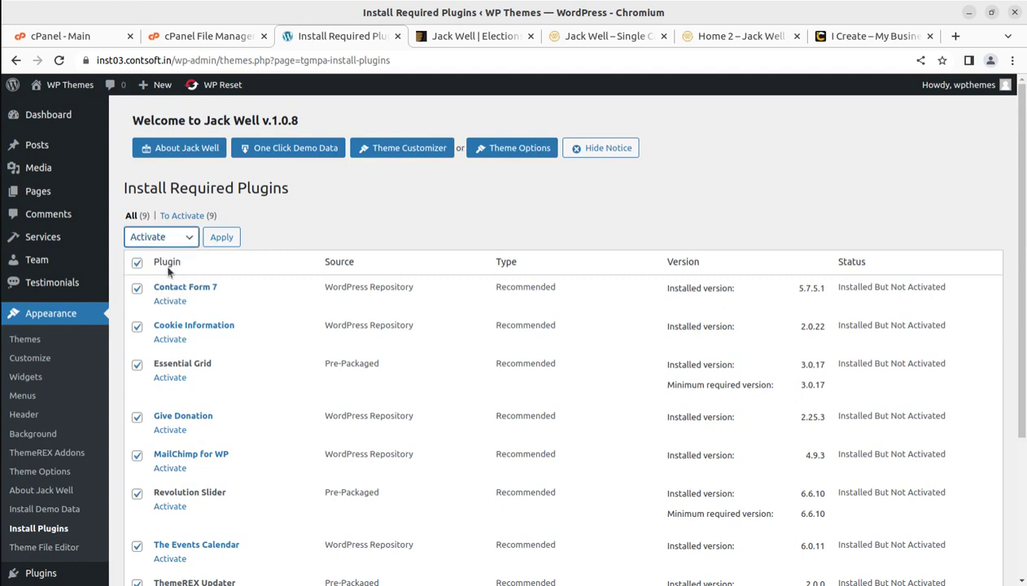
{"action": "left_click", "coordinate": [227, 241]}
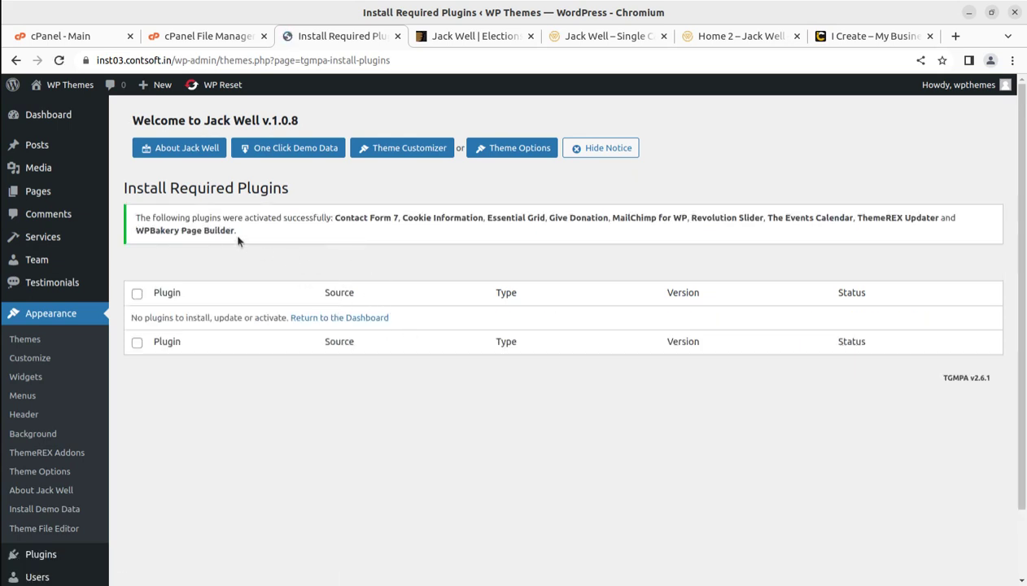
- Go back to the site's wp-admin address and skip The Events Calendar's data-sharing opt-in
{"action": "left_click", "coordinate": [59, 115]}
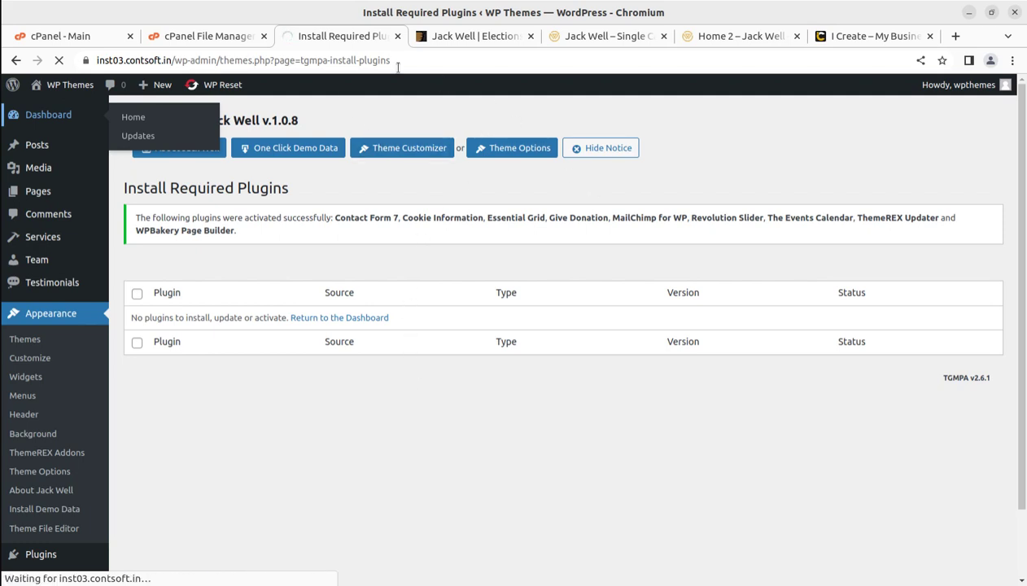
{"action": "left_click_drag", "start_coordinate": [218, 58], "coordinate": [438, 65]}
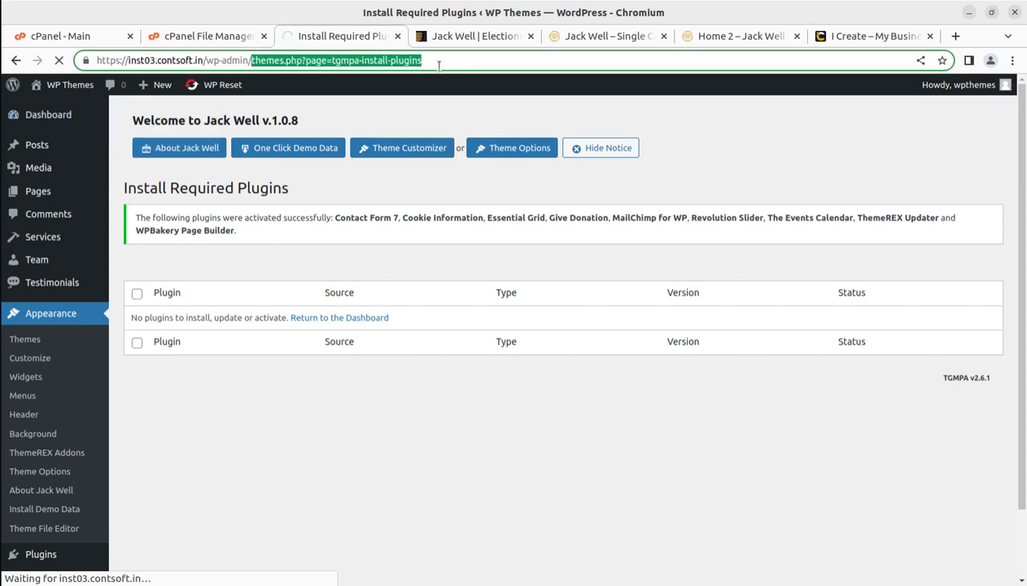
{"action": "key", "text": "BackSpace"}
{"action": "key", "text": "Return"}
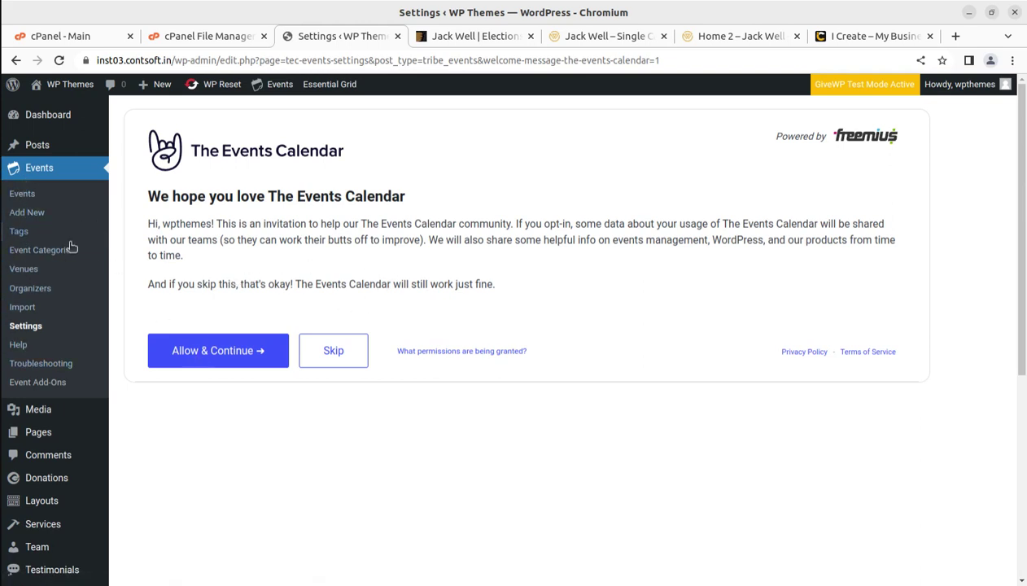
{"action": "scroll", "coordinate": [71, 262], "scroll_direction": "down", "scroll_amount": 2}
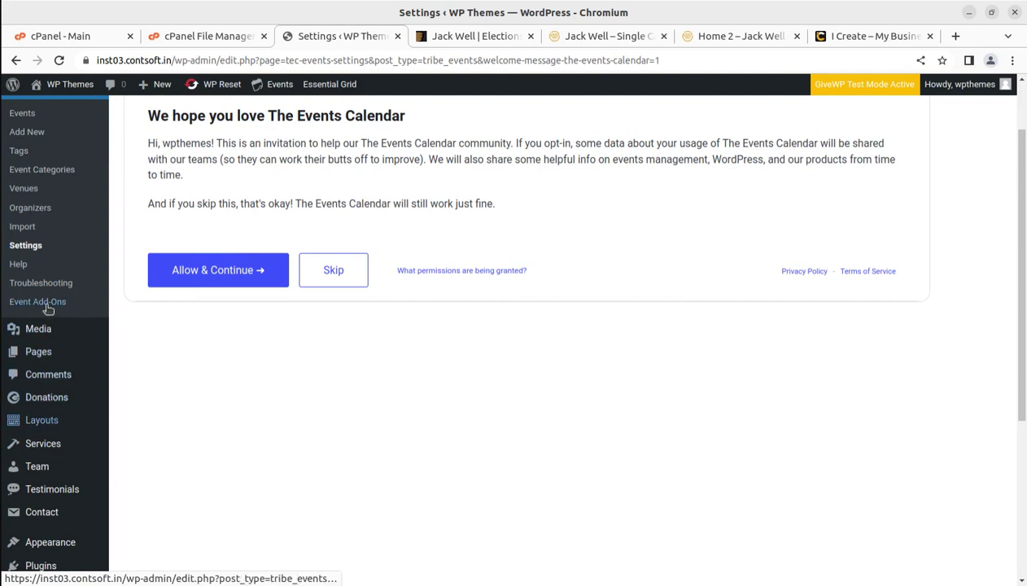
{"action": "scroll", "coordinate": [309, 325], "scroll_direction": "up", "scroll_amount": 2}
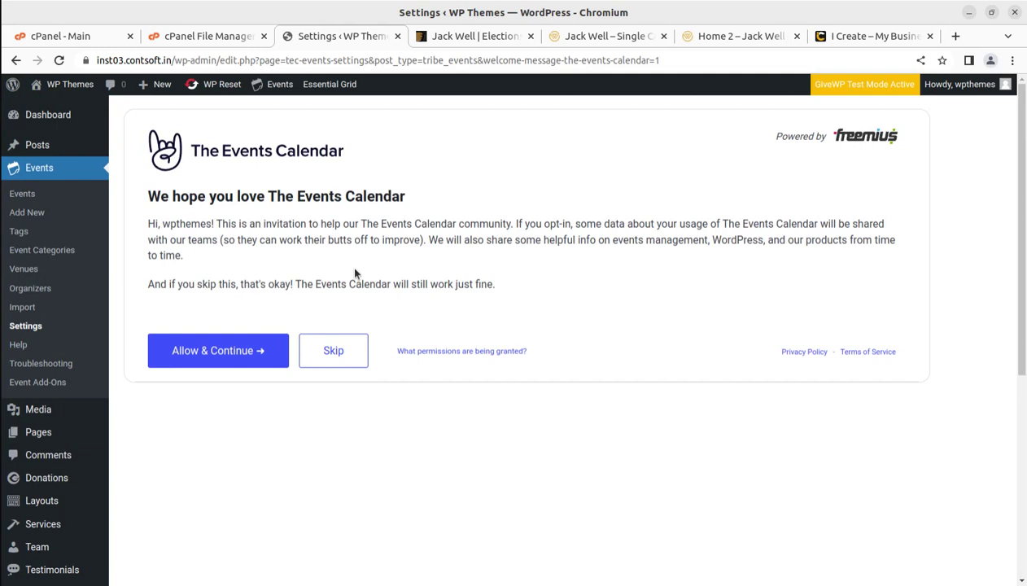
{"action": "left_click", "coordinate": [343, 353]}
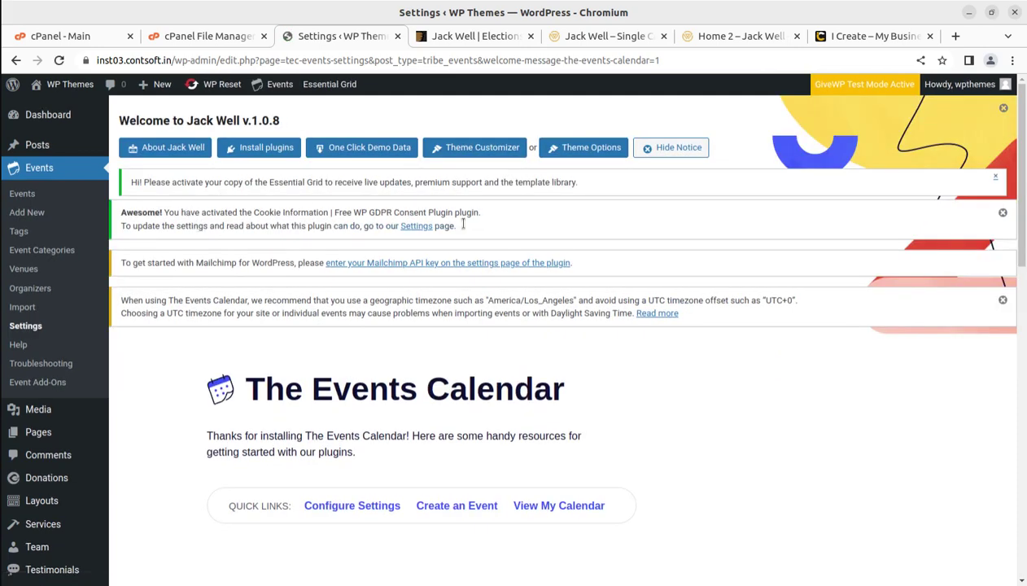
- Dismiss the Cookie Information, Essential Grid and timezone notices and look over The Events Calendar welcome page
{"action": "left_click", "coordinate": [1000, 213]}
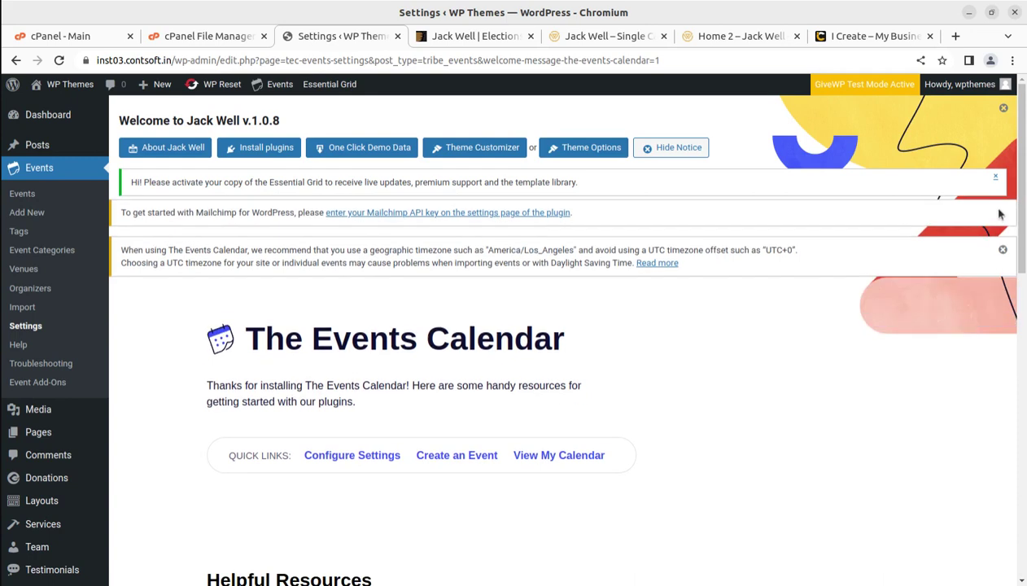
{"action": "left_click", "coordinate": [998, 179]}
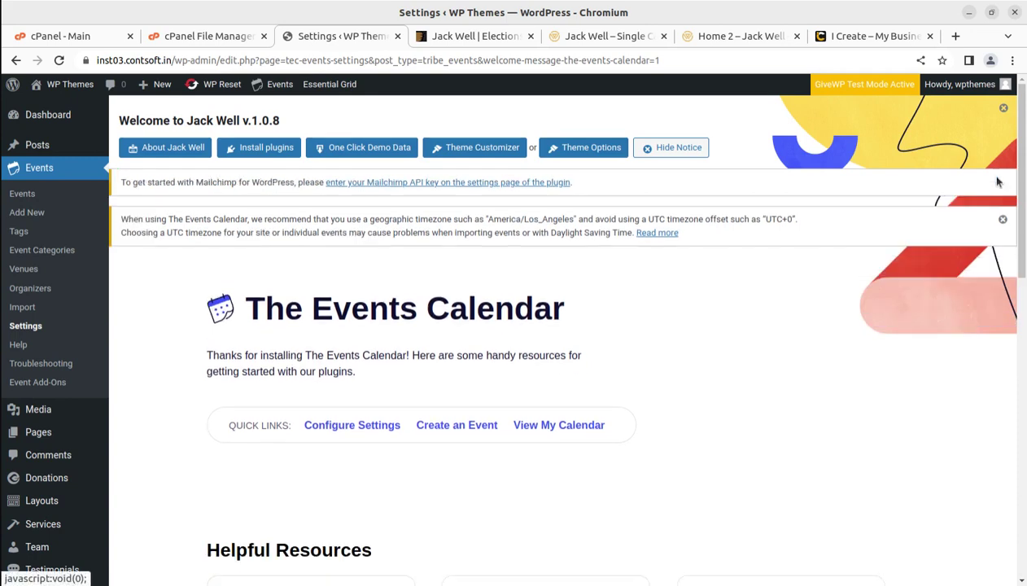
{"action": "left_click", "coordinate": [1004, 219]}
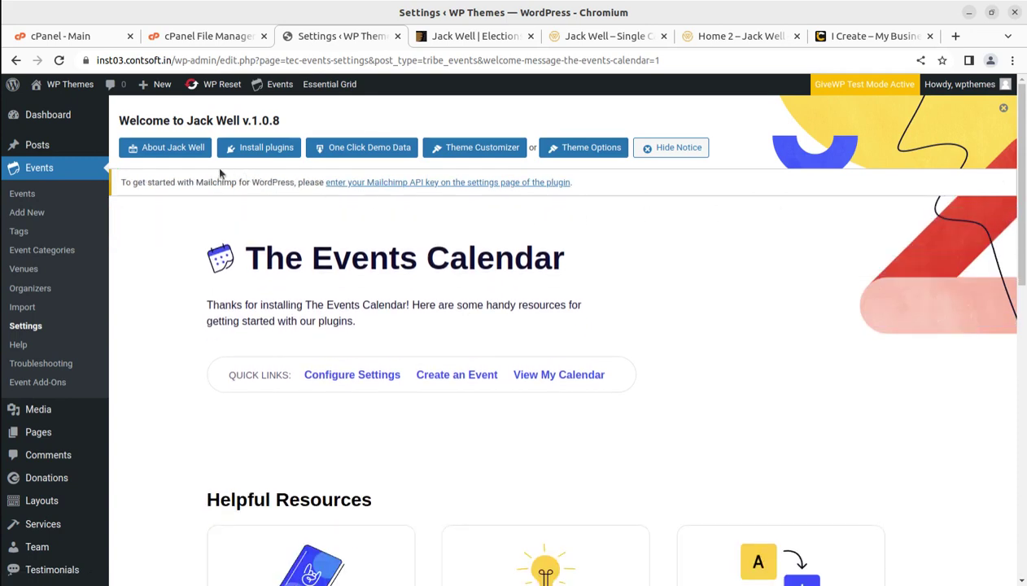
{"action": "scroll", "coordinate": [278, 299], "scroll_direction": "down", "scroll_amount": 3}
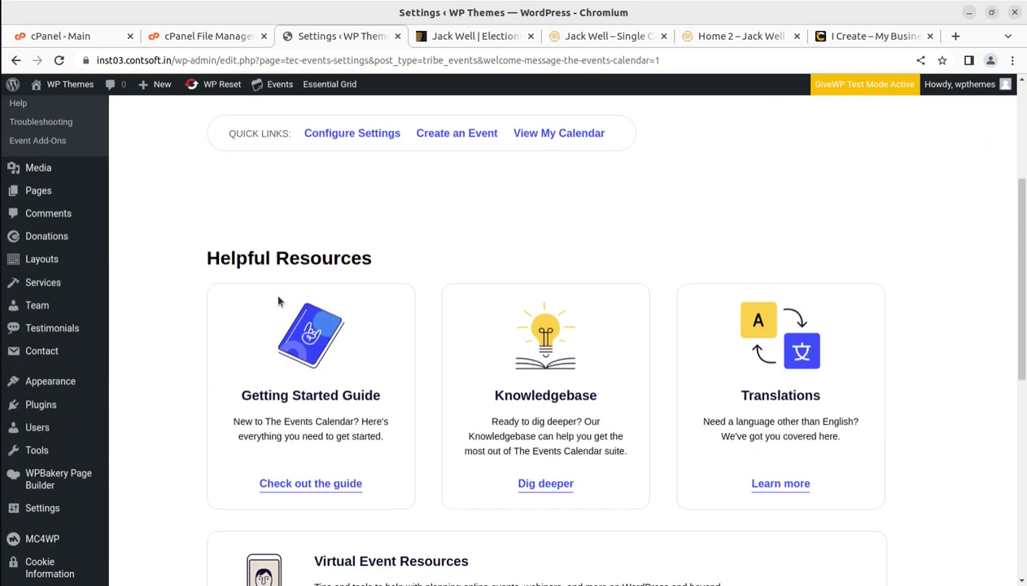
{"action": "scroll", "coordinate": [279, 301], "scroll_direction": "up", "scroll_amount": 3}
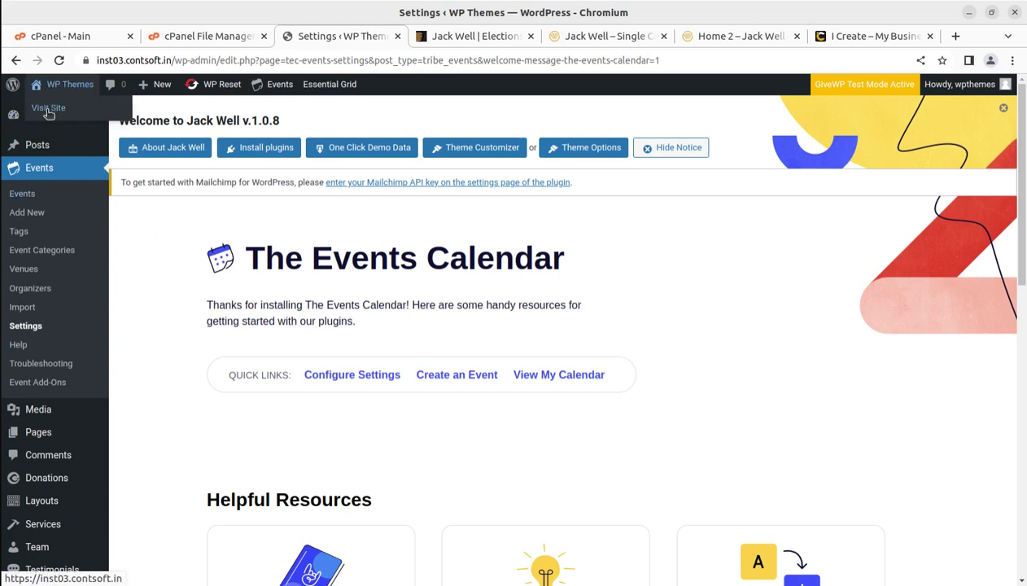
- Open the site's front page in a new tab and compare it with the theme's Home 1 and Home 2 demos
{"action": "middle_click", "coordinate": [49, 109]}
{"action": "left_click", "coordinate": [368, 36]}
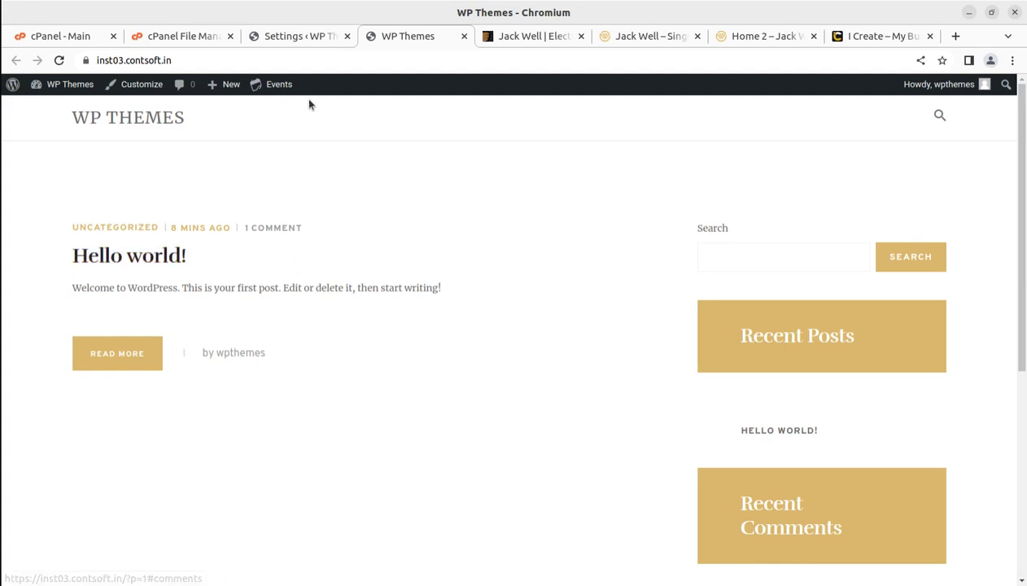
{"action": "left_click", "coordinate": [614, 37]}
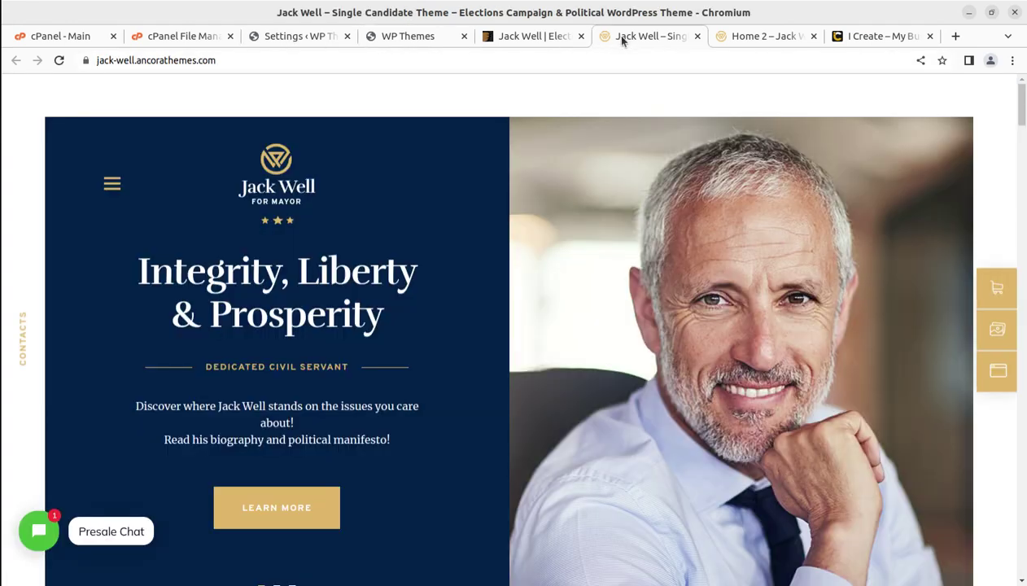
{"action": "left_click", "coordinate": [732, 41]}
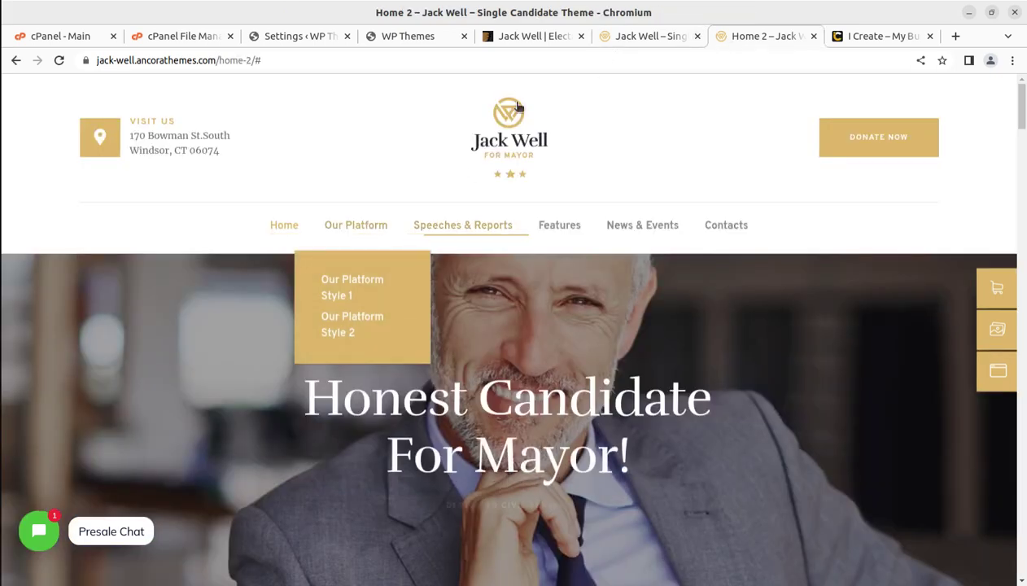
{"action": "left_click", "coordinate": [656, 37]}
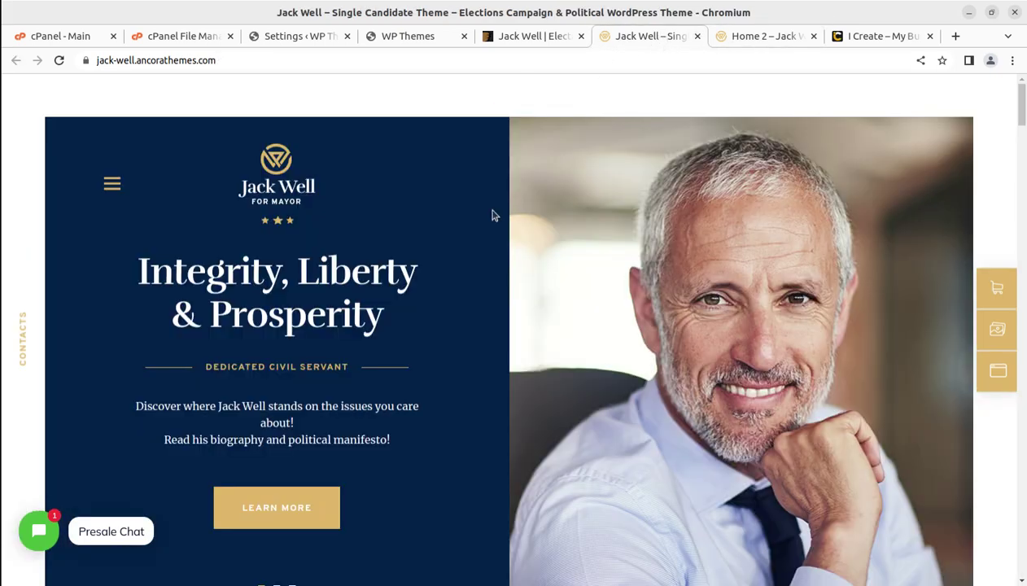
{"action": "scroll", "coordinate": [340, 363], "scroll_direction": "down", "scroll_amount": 8}
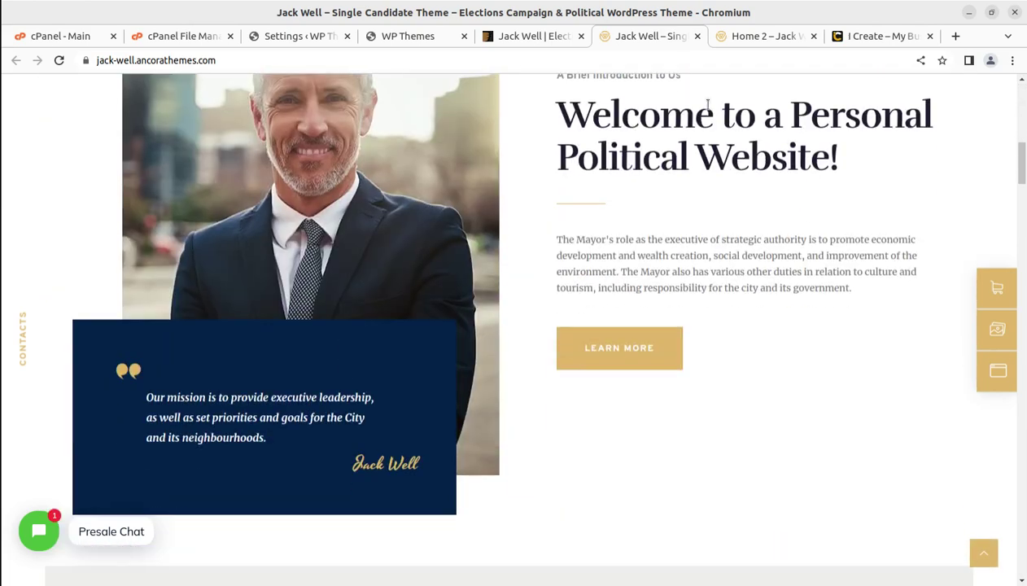
{"action": "left_click", "coordinate": [739, 39]}
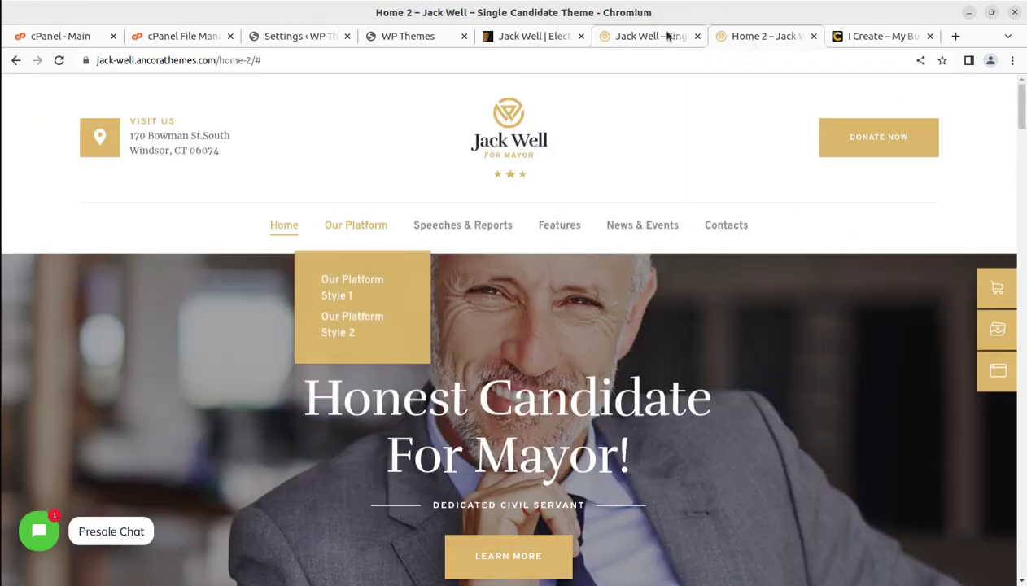
{"action": "left_click", "coordinate": [658, 36]}
- Open the theme's One Click Demo Data importer and select the whole demo-site content option, accepting that old data is erased
{"action": "left_click", "coordinate": [294, 36]}
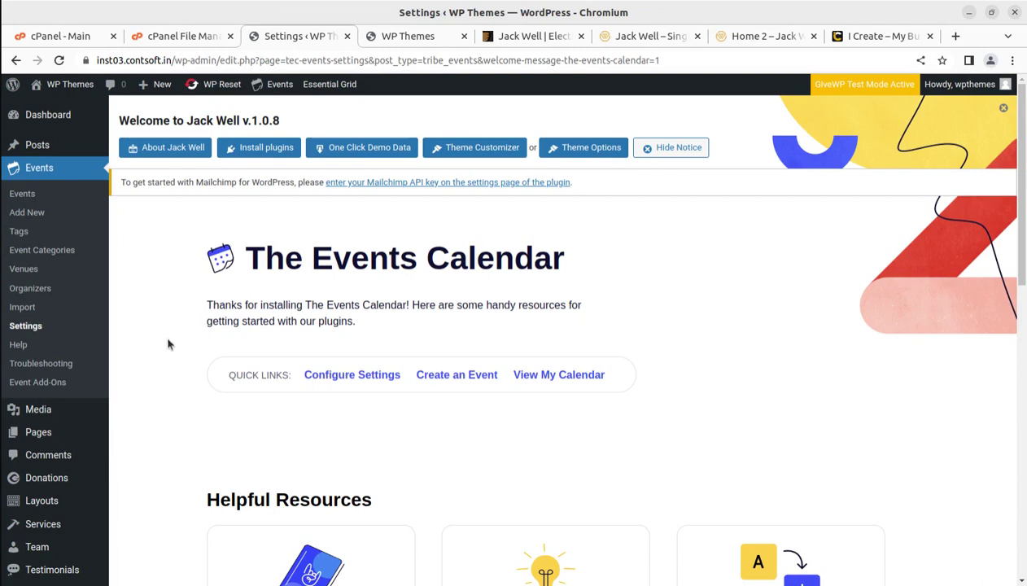
{"action": "left_click", "coordinate": [342, 152]}
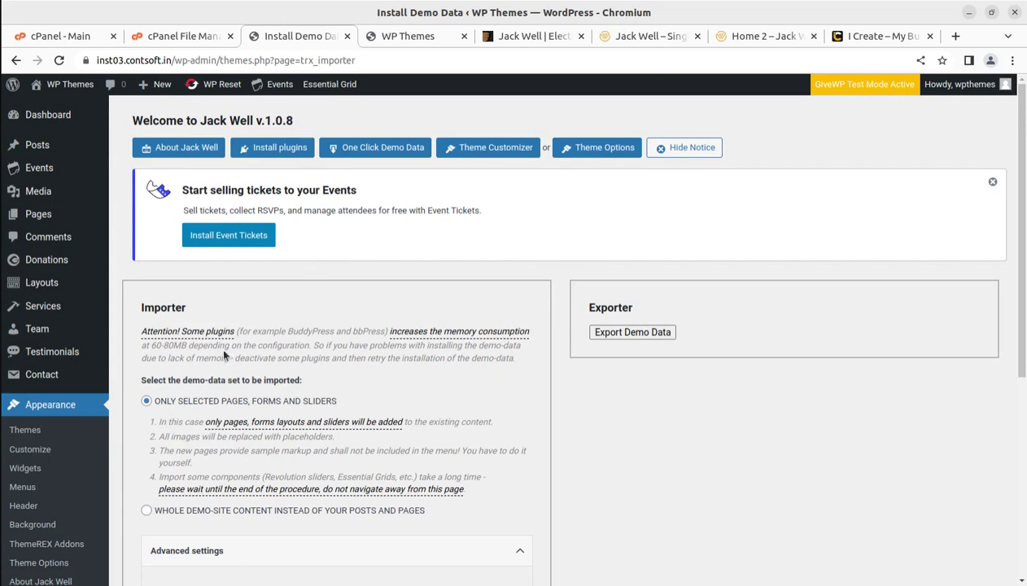
{"action": "scroll", "coordinate": [224, 354], "scroll_direction": "down", "scroll_amount": 3}
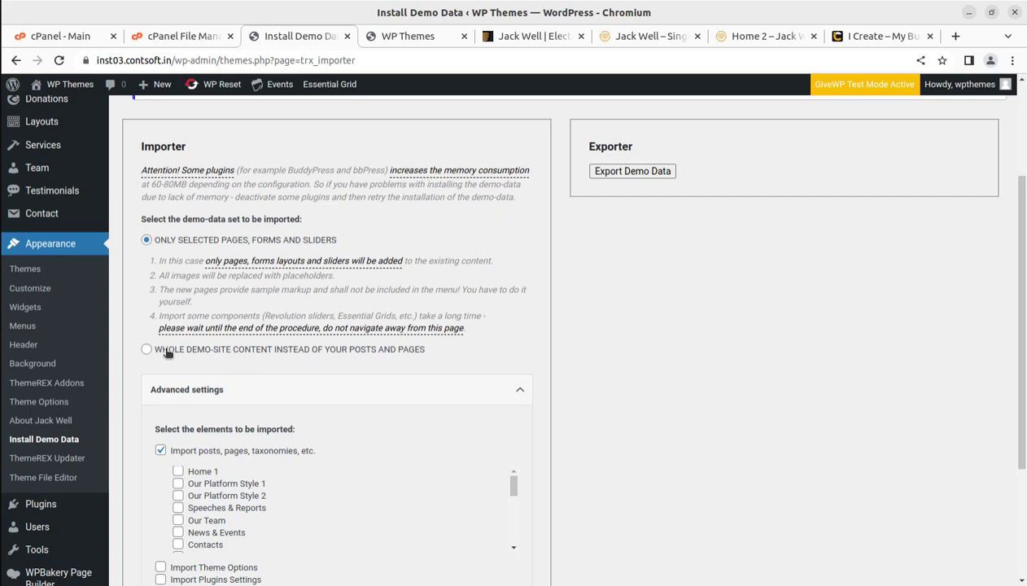
{"action": "mouse_move", "coordinate": [153, 350]}
{"action": "left_mouse_down"}
{"action": "mouse_move", "coordinate": [409, 364]}
{"action": "mouse_move", "coordinate": [472, 354]}
{"action": "left_mouse_up"}
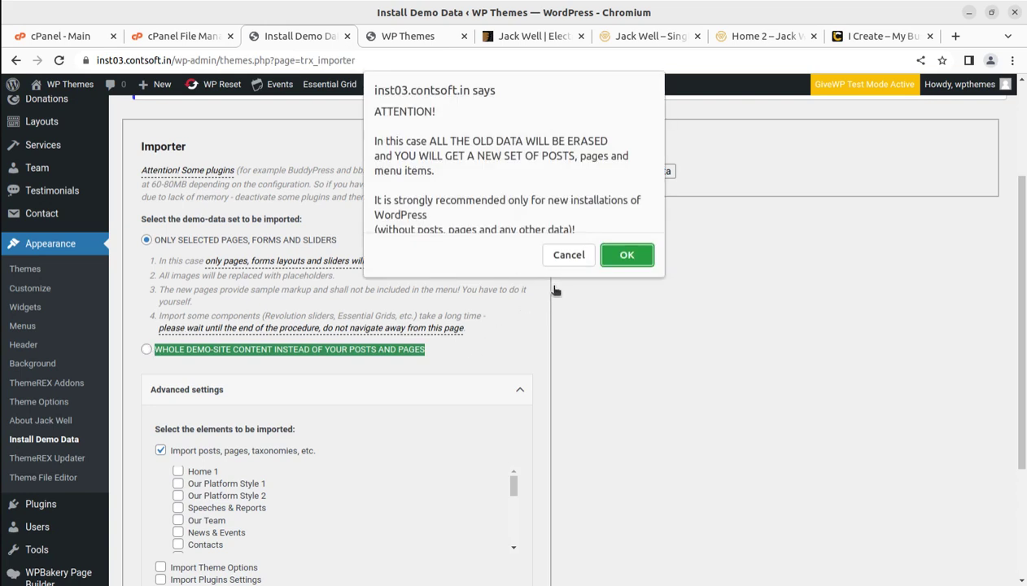
{"action": "left_click", "coordinate": [569, 255]}
{"action": "left_click", "coordinate": [147, 350]}
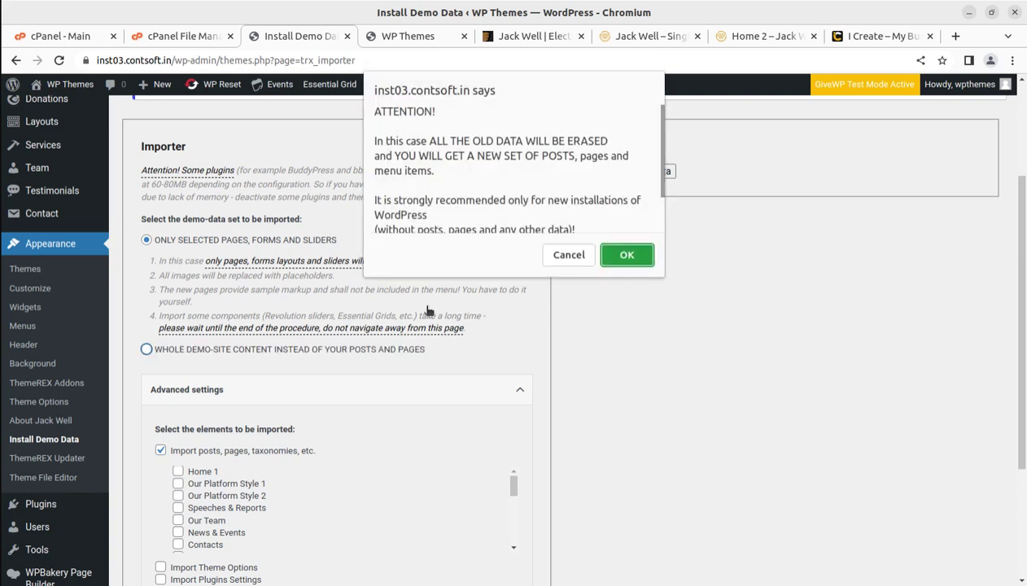
{"action": "left_click", "coordinate": [619, 263]}
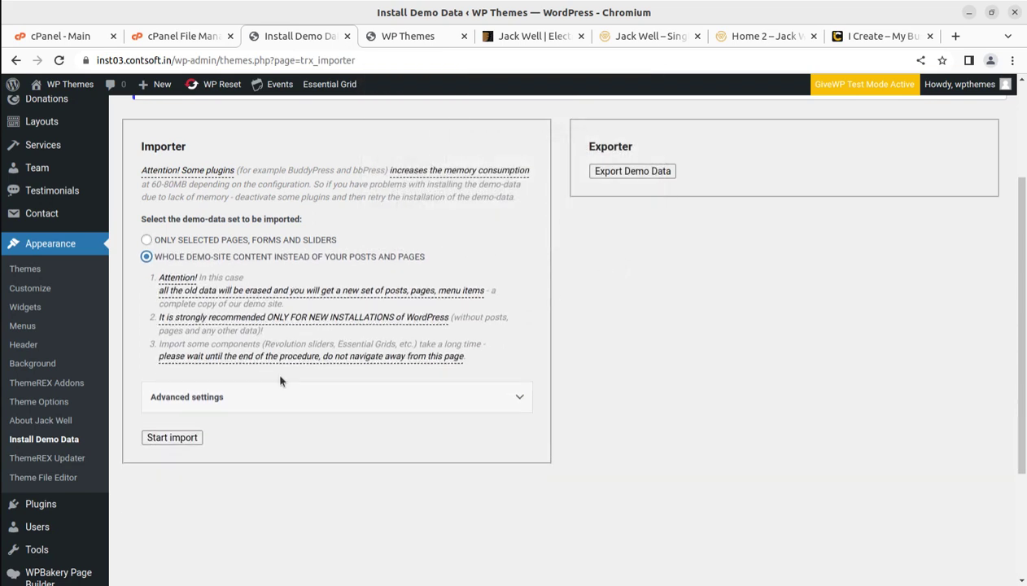
- Import the demo data with every element in the advanced settings selected except Regenerate thumbnails
{"action": "left_click", "coordinate": [287, 398]}
{"action": "scroll", "coordinate": [288, 399], "scroll_direction": "down", "scroll_amount": 3}
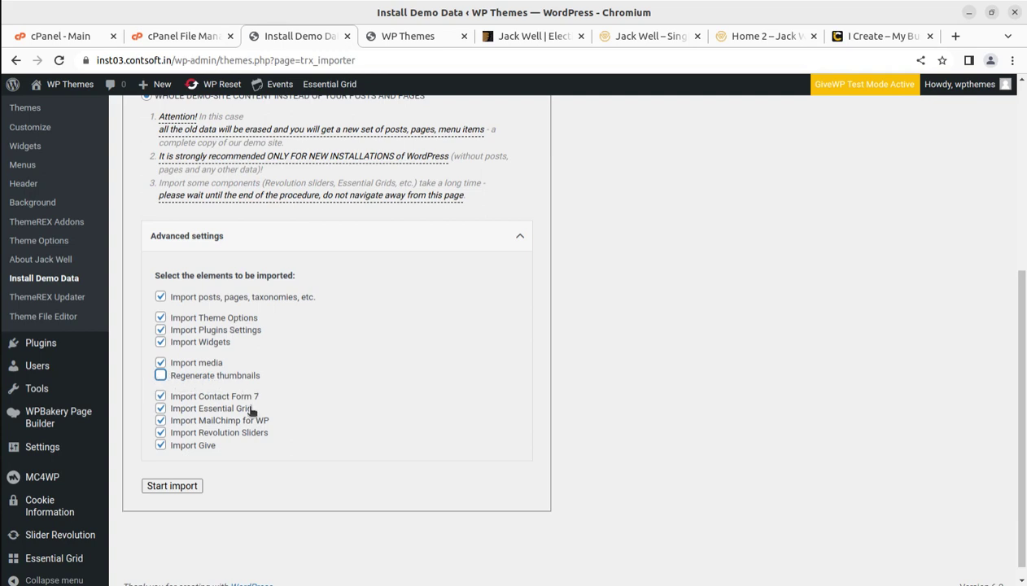
{"action": "left_click", "coordinate": [173, 486]}
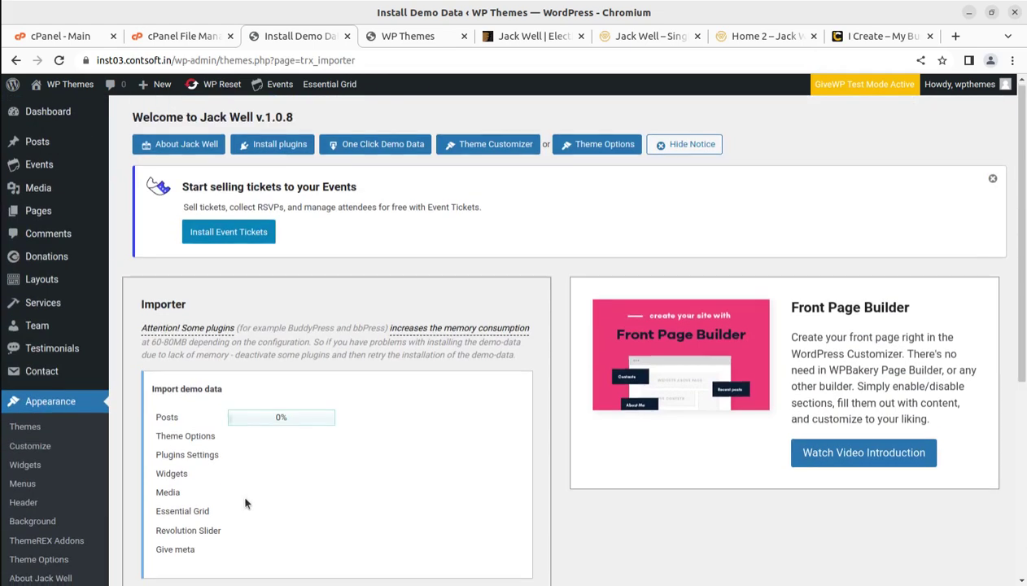
{"action": "scroll", "coordinate": [245, 503], "scroll_direction": "down", "scroll_amount": 3}
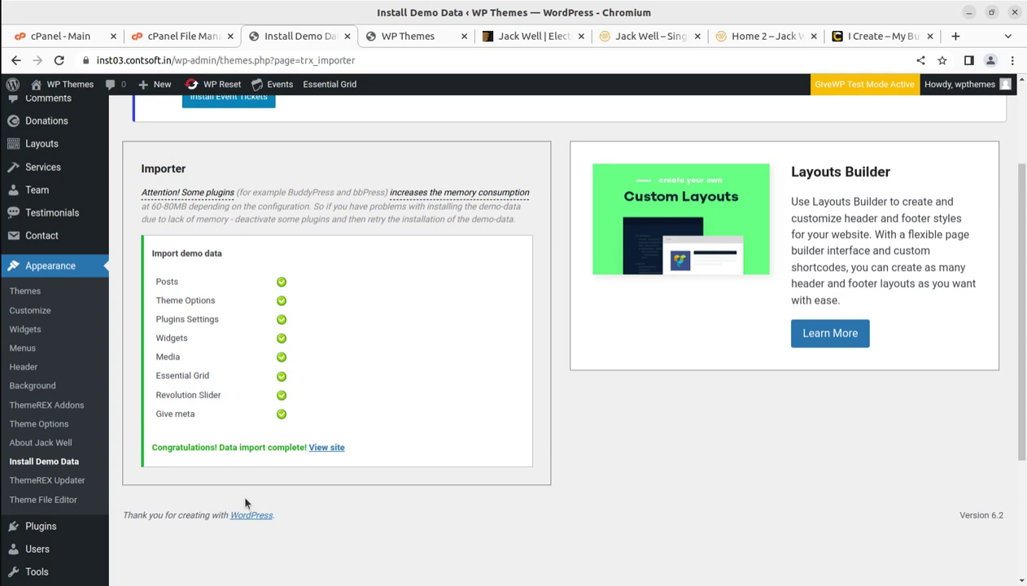
- View the imported site's homepage, closing the outdated front page tab, check the Donation link, and return to the importer page
{"action": "left_click", "coordinate": [326, 448]}
{"action": "left_click", "coordinate": [468, 36]}
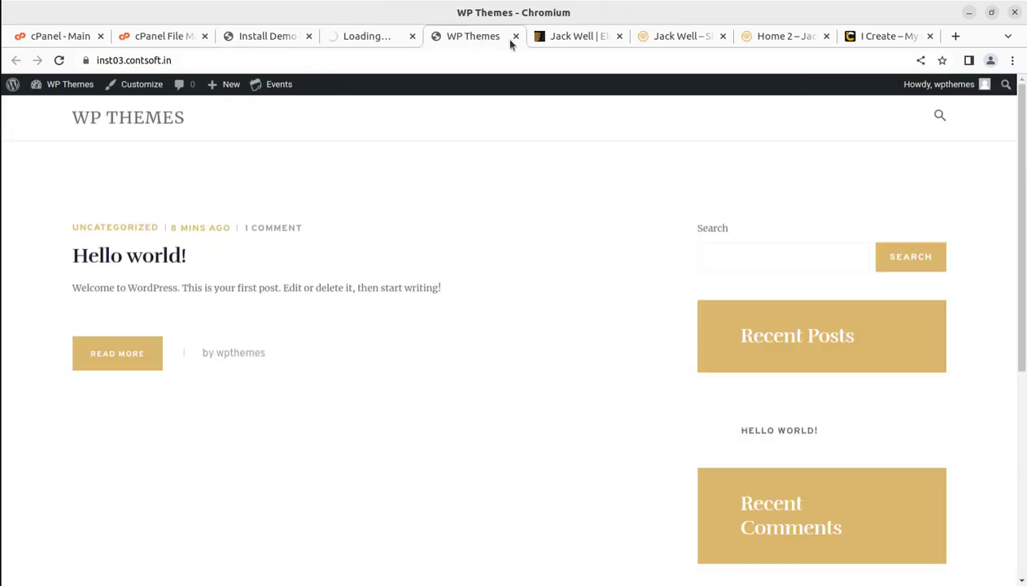
{"action": "left_click", "coordinate": [516, 36]}
{"action": "left_click", "coordinate": [358, 36]}
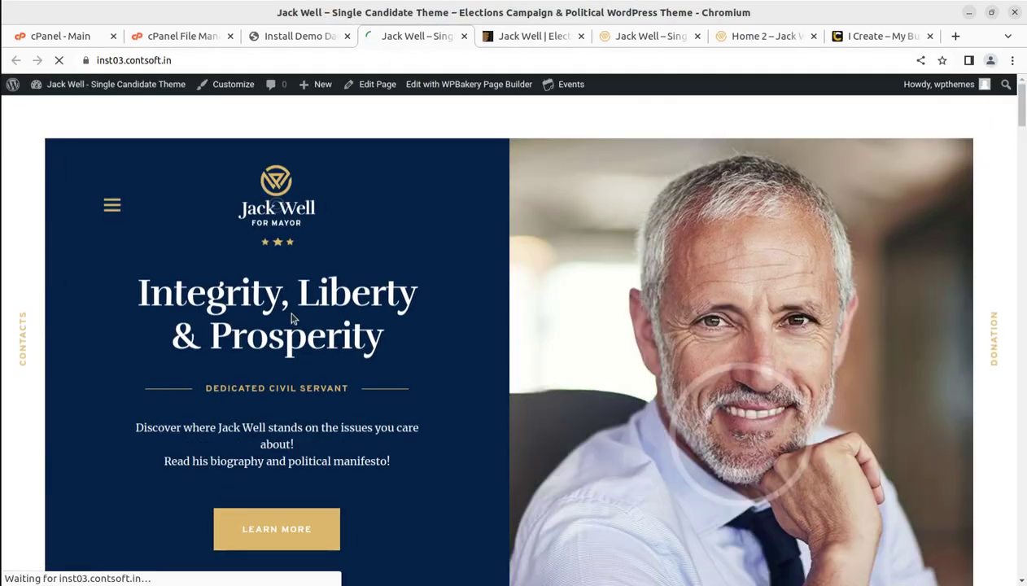
{"action": "scroll", "coordinate": [404, 314], "scroll_direction": "down", "scroll_amount": 5}
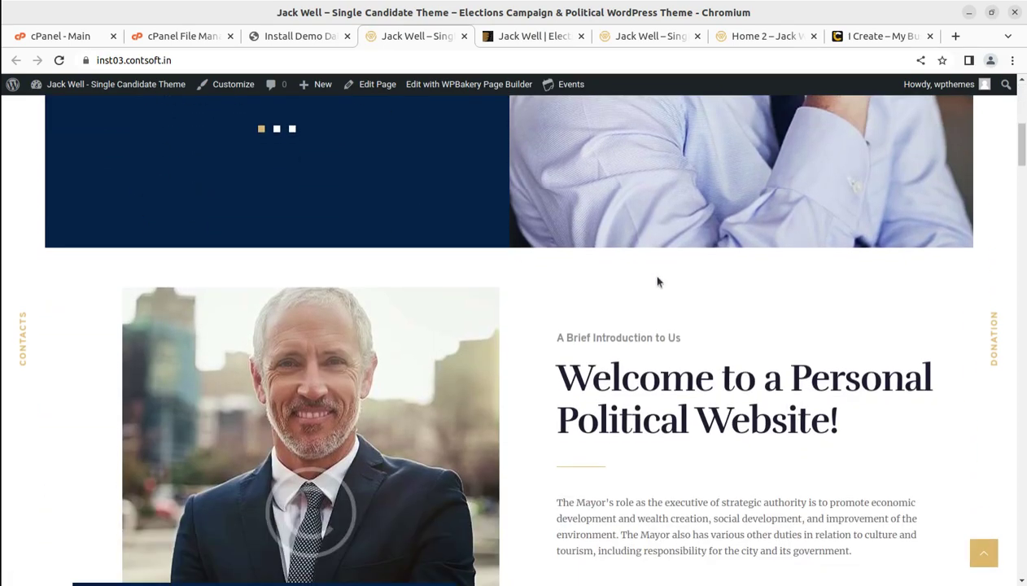
{"action": "left_click", "coordinate": [994, 355]}
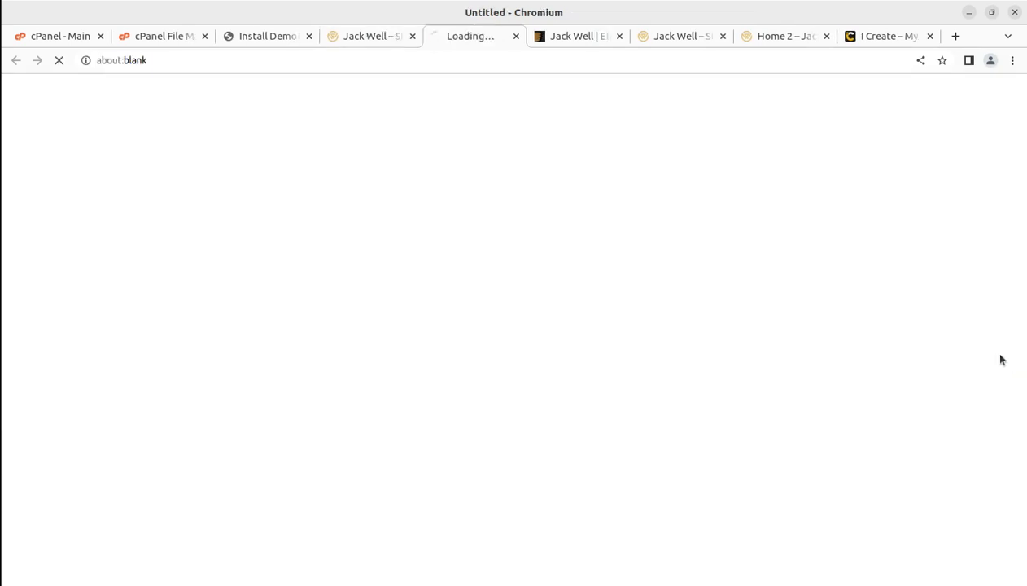
{"action": "left_click", "coordinate": [515, 37]}
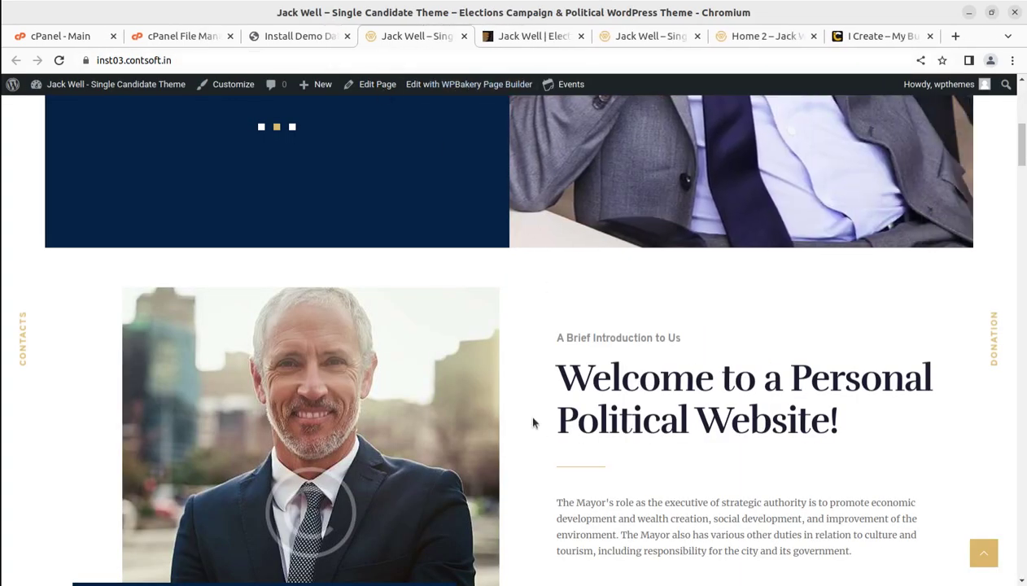
{"action": "left_click", "coordinate": [287, 36]}
{"action": "scroll", "coordinate": [259, 372], "scroll_direction": "up", "scroll_amount": 3}
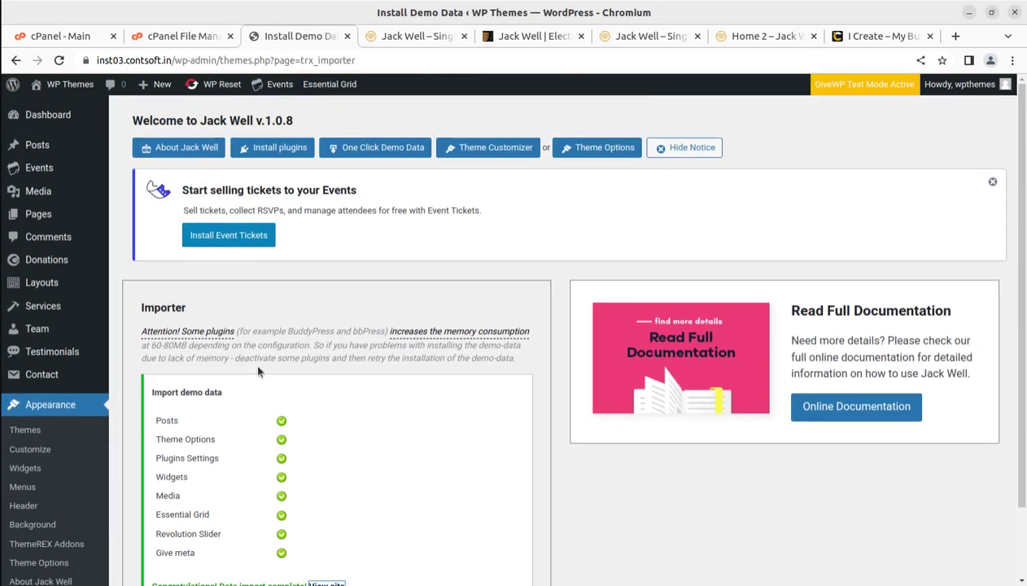
- Reload the Install Demo Data page and choose to import the whole demo-site content, accepting the data erasure warning
{"action": "scroll", "coordinate": [259, 372], "scroll_direction": "down", "scroll_amount": 3}
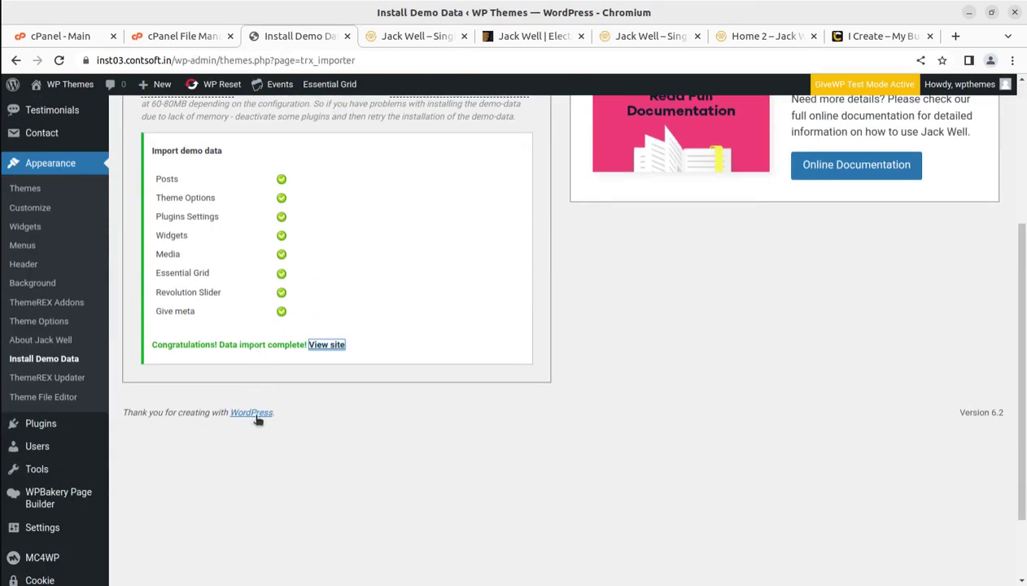
{"action": "left_click", "coordinate": [56, 364]}
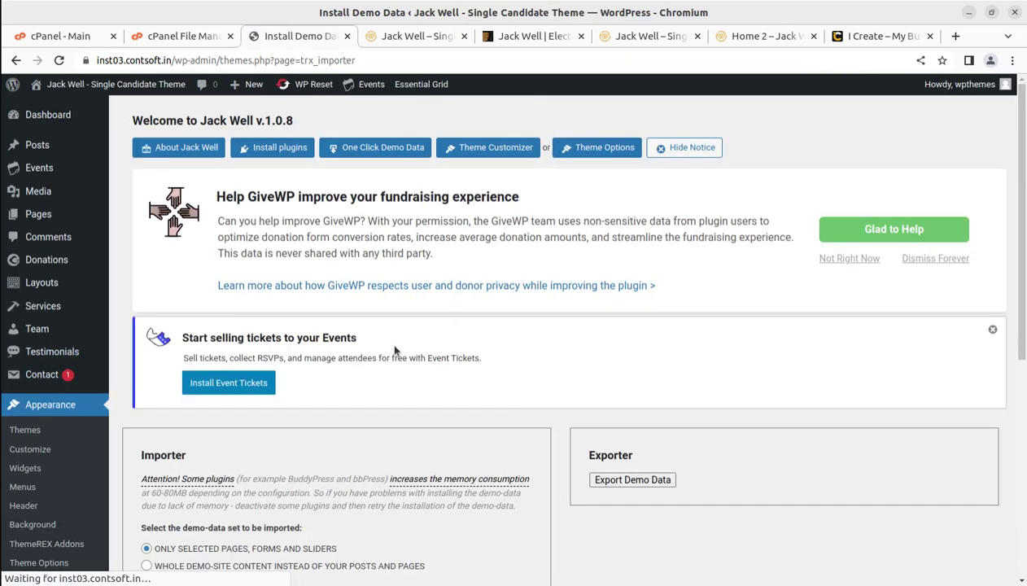
{"action": "scroll", "coordinate": [395, 350], "scroll_direction": "down", "scroll_amount": 3}
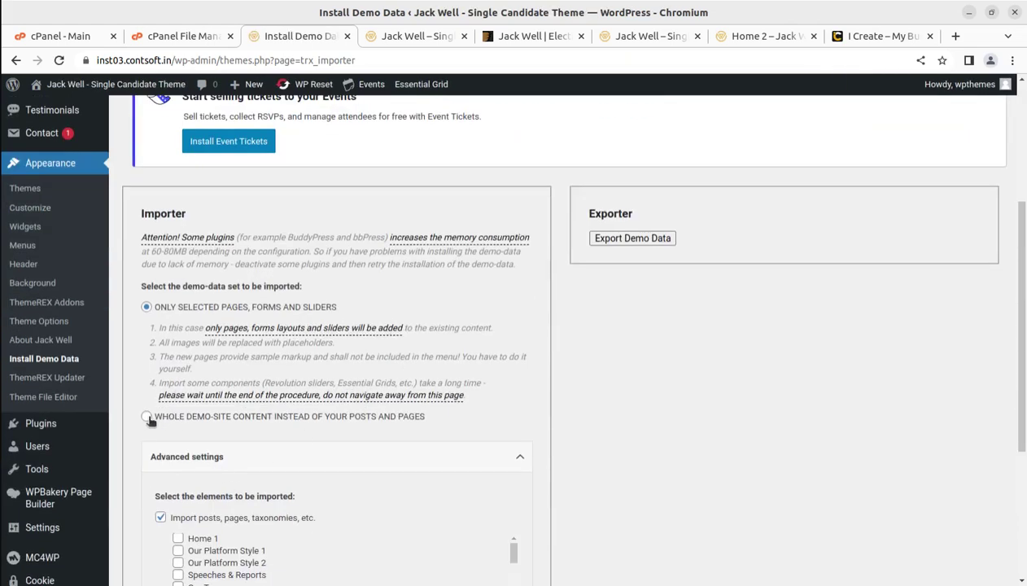
{"action": "left_click", "coordinate": [148, 417]}
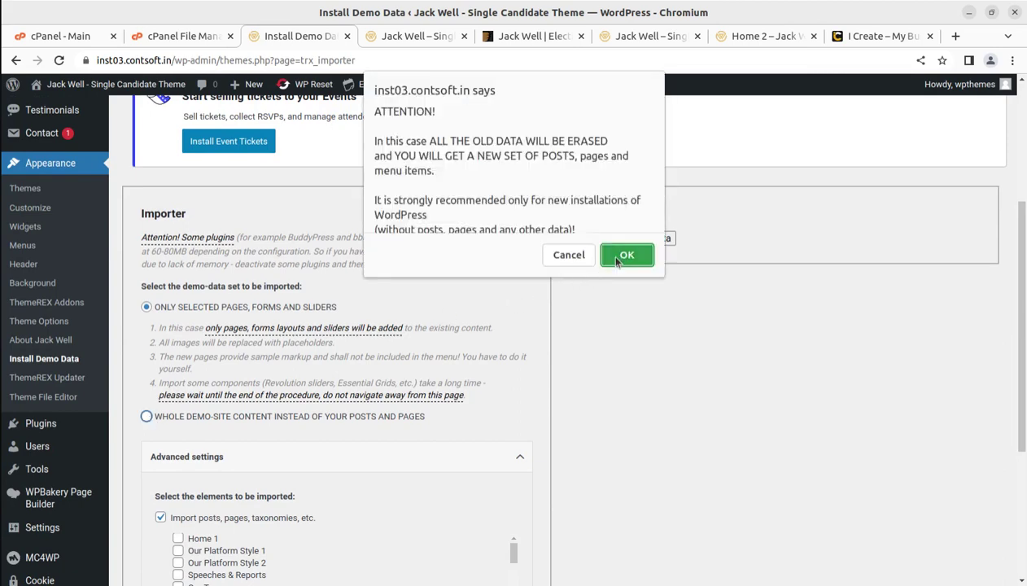
{"action": "left_click", "coordinate": [624, 255]}
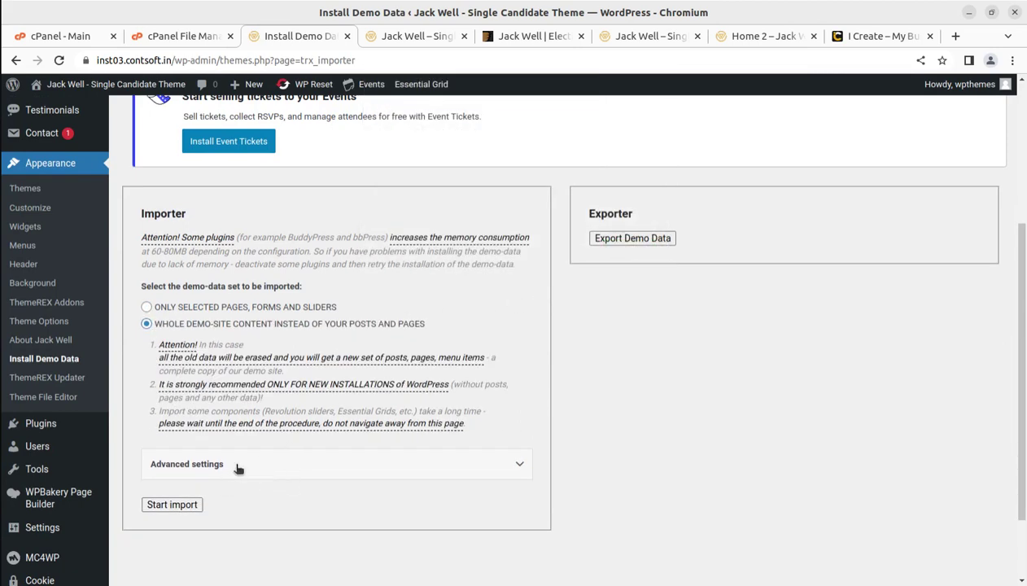
- Deselect every element in the importer's advanced settings except Regenerate thumbnails and start the import
{"action": "left_click", "coordinate": [238, 465]}
{"action": "scroll", "coordinate": [241, 472], "scroll_direction": "down", "scroll_amount": 3}
{"action": "left_click", "coordinate": [160, 364]}
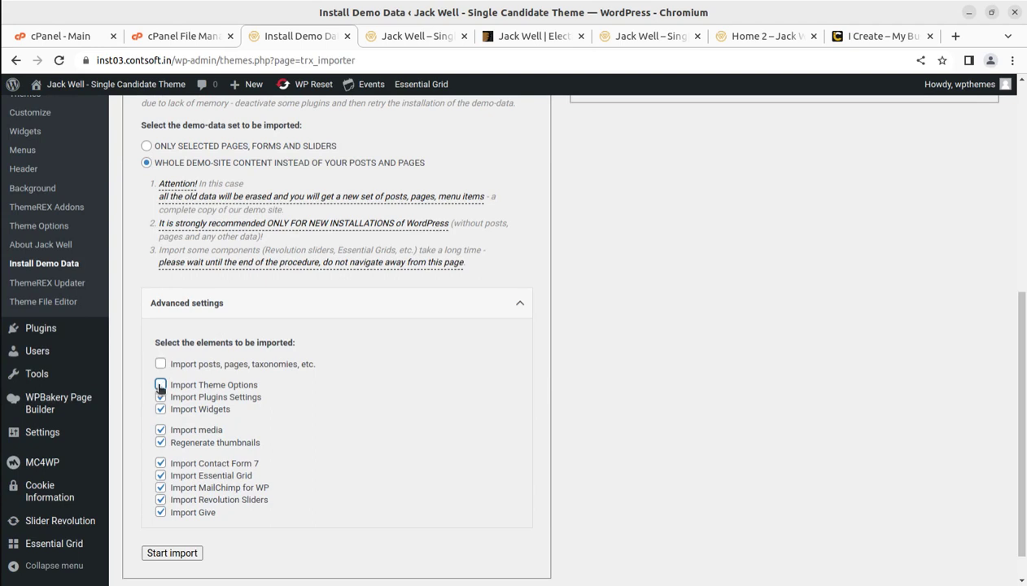
{"action": "left_click", "coordinate": [161, 396]}
{"action": "left_click", "coordinate": [160, 409]}
{"action": "left_click", "coordinate": [160, 430]}
{"action": "left_click", "coordinate": [161, 463]}
{"action": "left_click", "coordinate": [161, 475]}
{"action": "left_click", "coordinate": [160, 488]}
{"action": "left_click", "coordinate": [160, 500]}
{"action": "left_click", "coordinate": [160, 512]}
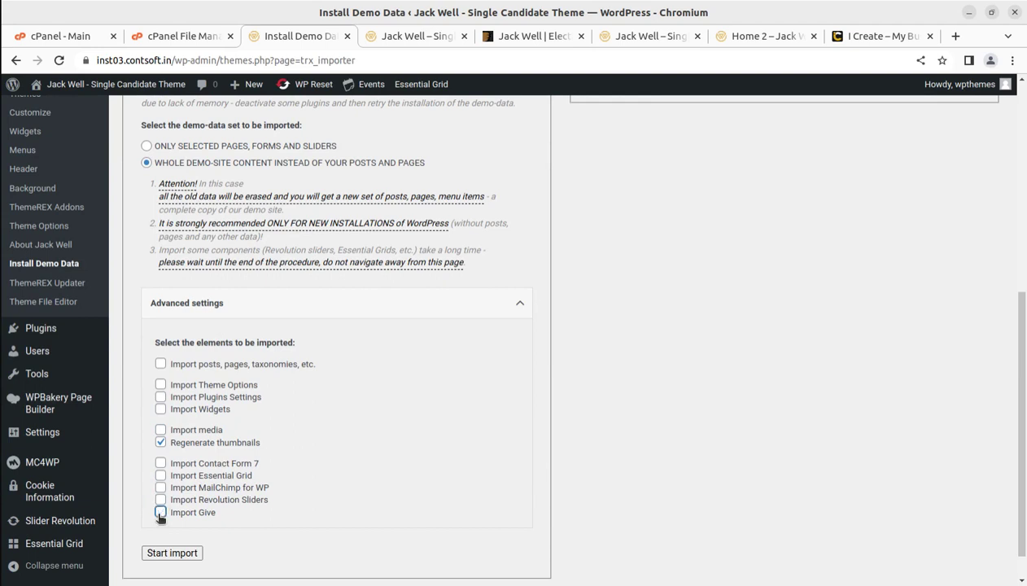
{"action": "scroll", "coordinate": [401, 478], "scroll_direction": "down", "scroll_amount": 1}
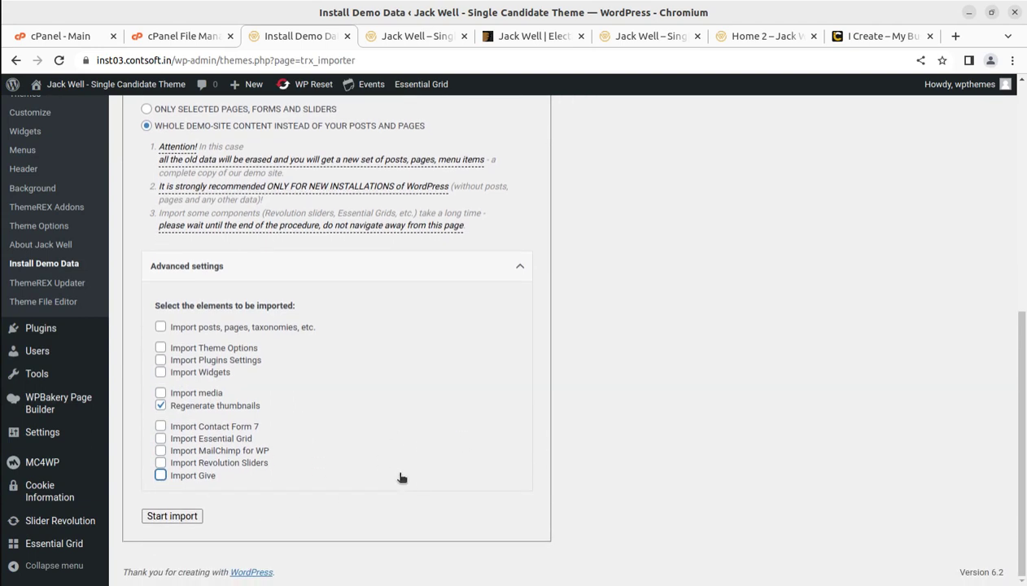
{"action": "left_click", "coordinate": [177, 519]}
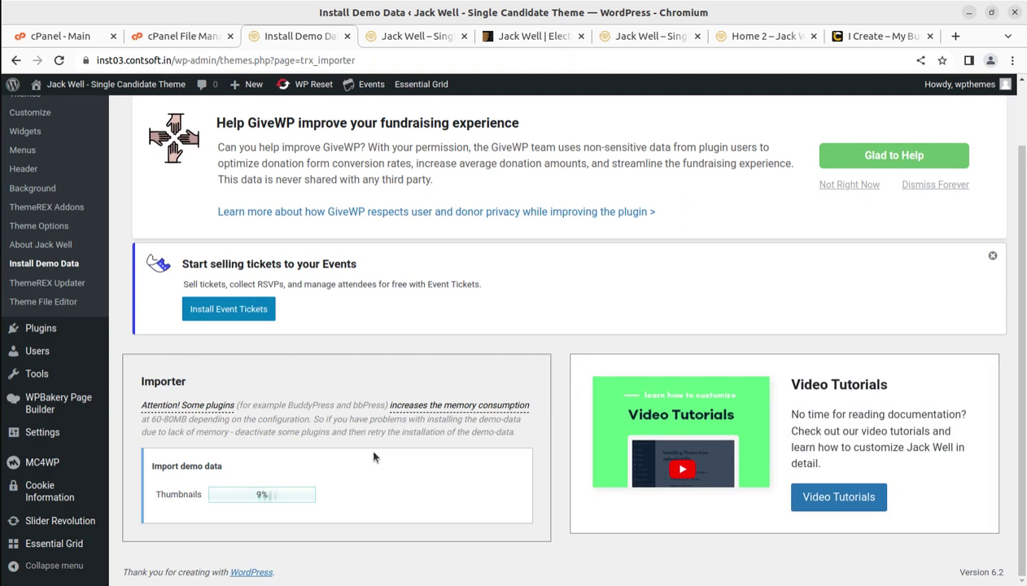
- Review the imported homepage from its hero slider through the Featured Information and donation sections to My Political Vision
{"action": "left_click", "coordinate": [412, 39]}
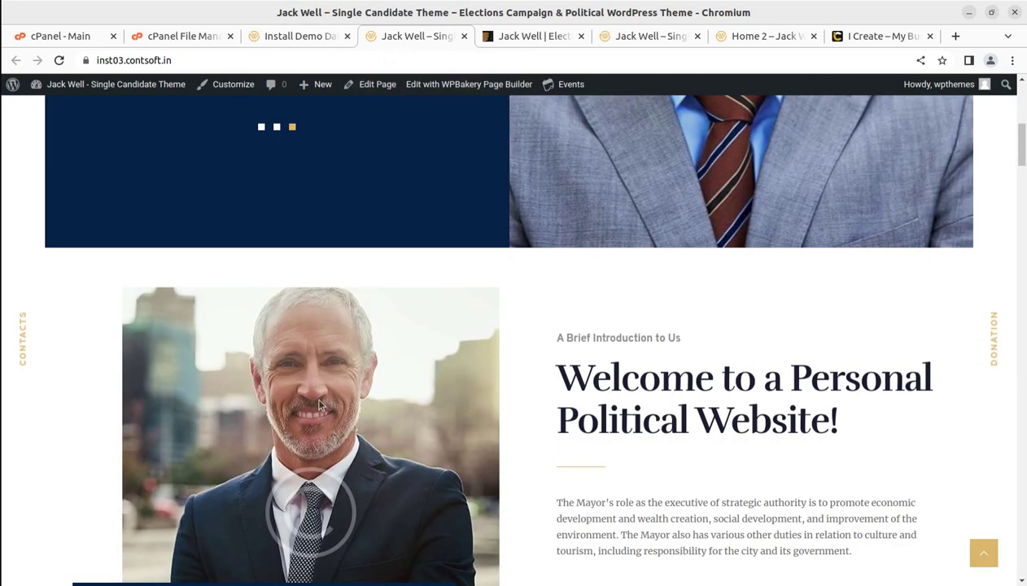
{"action": "scroll", "coordinate": [318, 409], "scroll_direction": "up", "scroll_amount": 2}
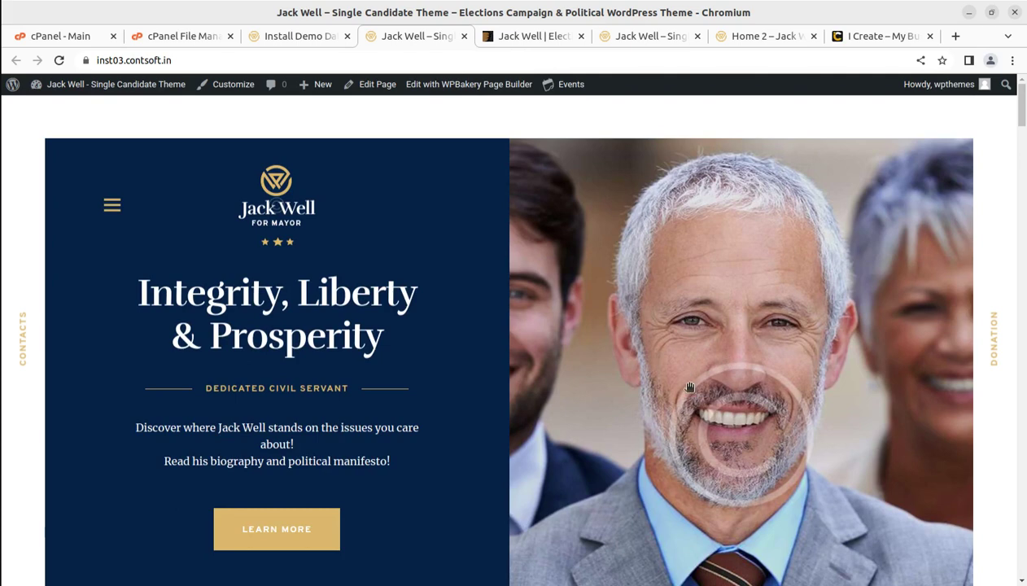
{"action": "scroll", "coordinate": [690, 381], "scroll_direction": "down", "scroll_amount": 1}
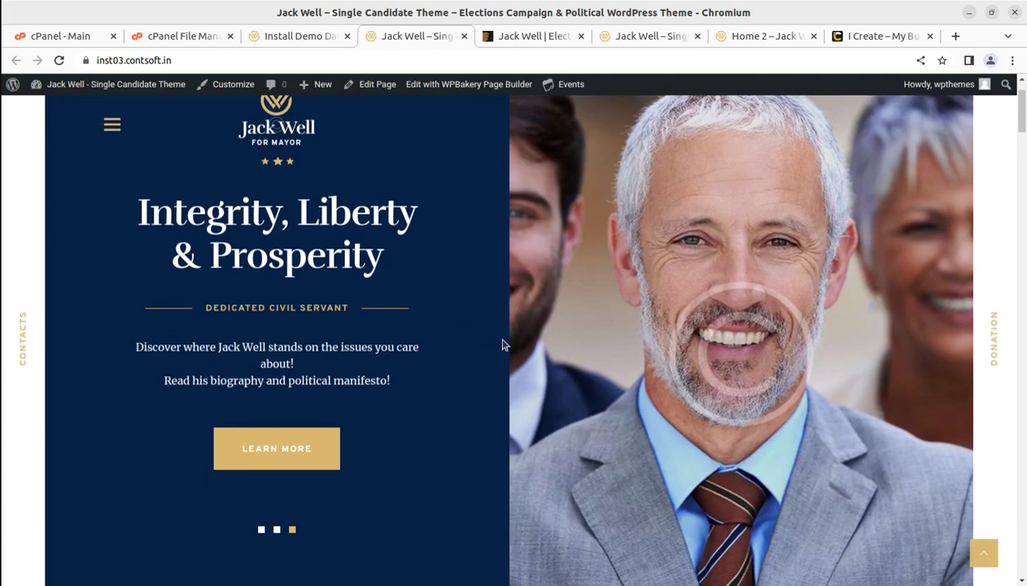
{"action": "scroll", "coordinate": [521, 360], "scroll_direction": "down", "scroll_amount": 3}
{"action": "scroll", "coordinate": [510, 398], "scroll_direction": "down", "scroll_amount": 3}
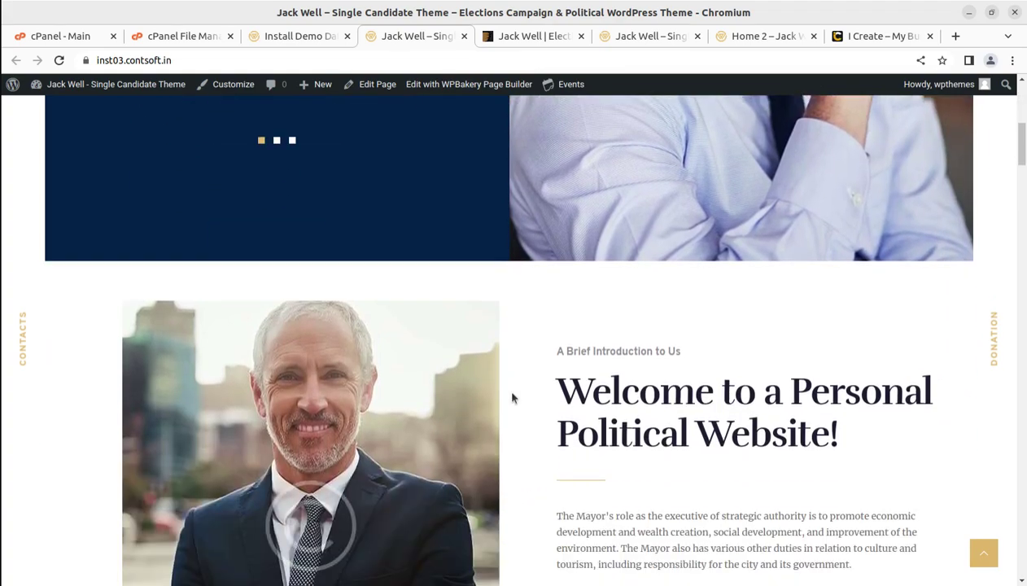
{"action": "scroll", "coordinate": [375, 376], "scroll_direction": "down", "scroll_amount": 8}
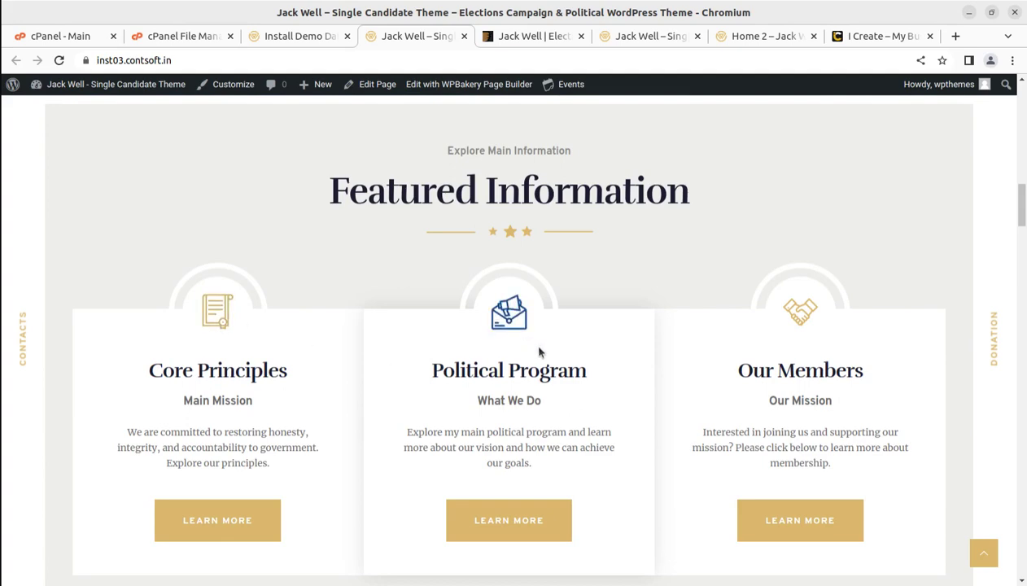
{"action": "scroll", "coordinate": [537, 375], "scroll_direction": "down", "scroll_amount": 5}
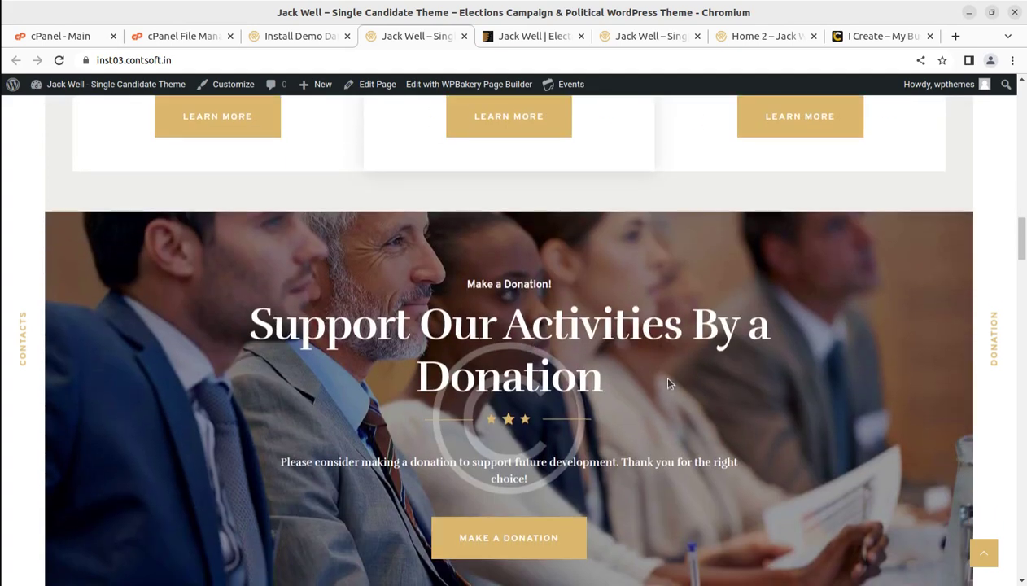
{"action": "scroll", "coordinate": [665, 385], "scroll_direction": "down", "scroll_amount": 4}
{"action": "scroll", "coordinate": [665, 385], "scroll_direction": "down", "scroll_amount": 2}
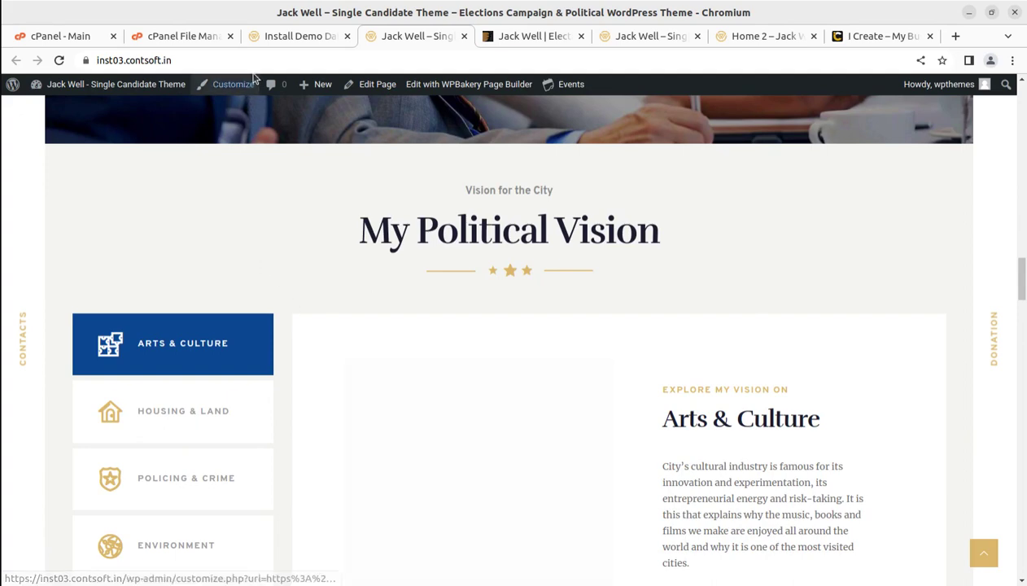
- Return to the importer page and open the WordPress Dashboard in a separate tab
{"action": "left_click", "coordinate": [285, 35]}
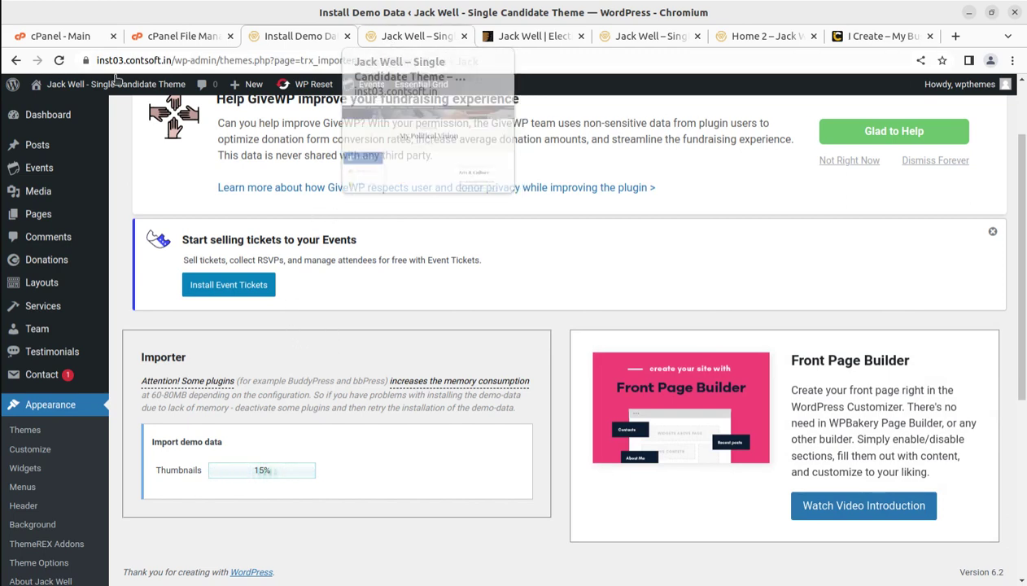
{"action": "middle_click", "coordinate": [46, 119]}
{"action": "left_click", "coordinate": [353, 35]}
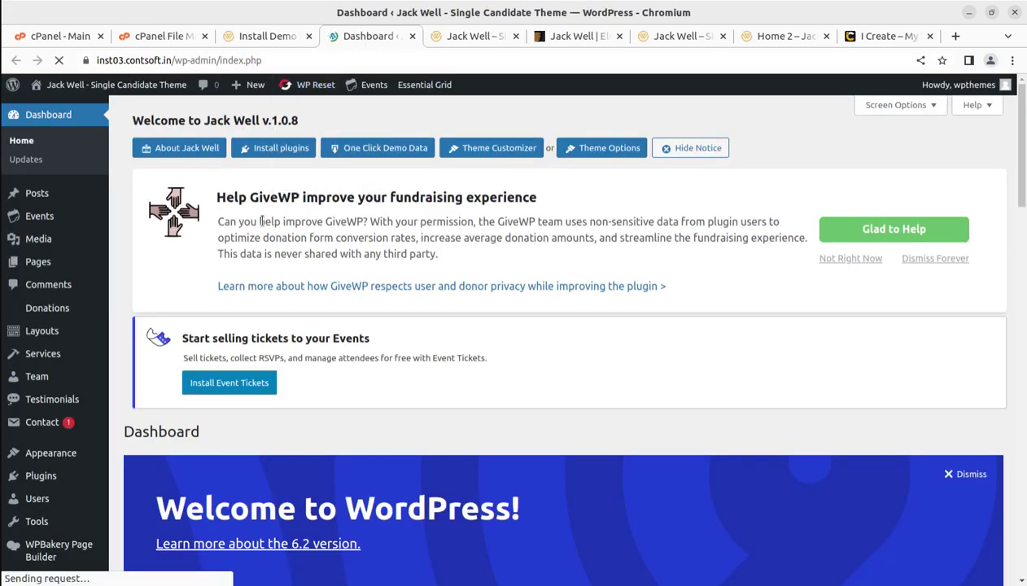
- View the Our Platform Style 1 and Our Platform Style 2 pages through the imported site's navigation
{"action": "left_click", "coordinate": [440, 37]}
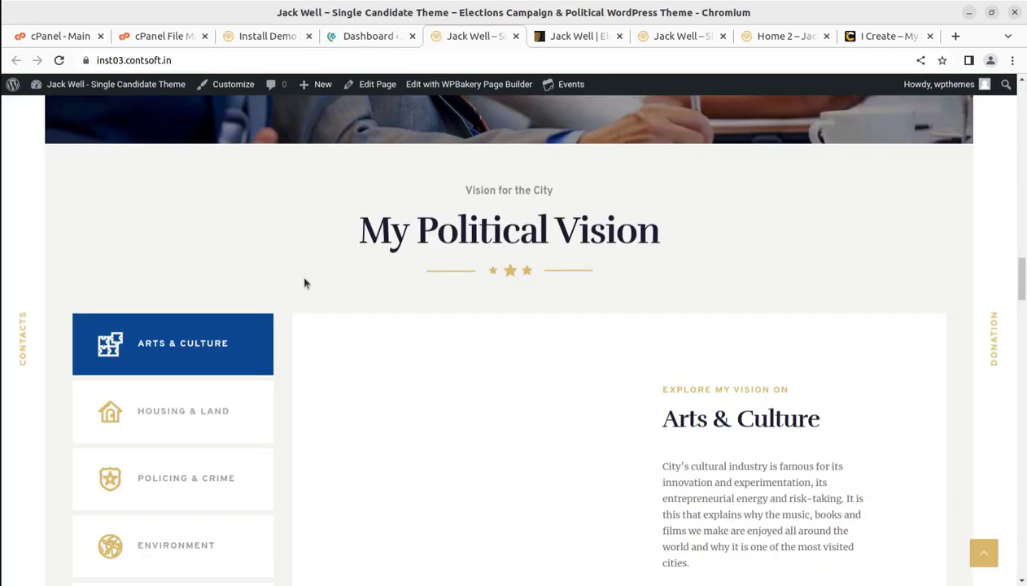
{"action": "scroll", "coordinate": [304, 282], "scroll_direction": "up", "scroll_amount": 20}
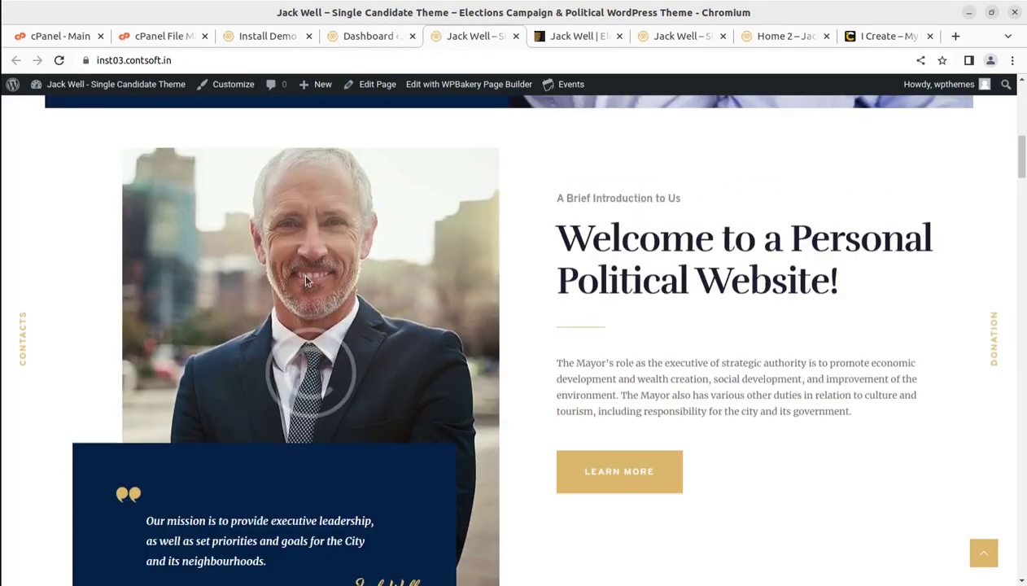
{"action": "scroll", "coordinate": [307, 280], "scroll_direction": "up", "scroll_amount": 6}
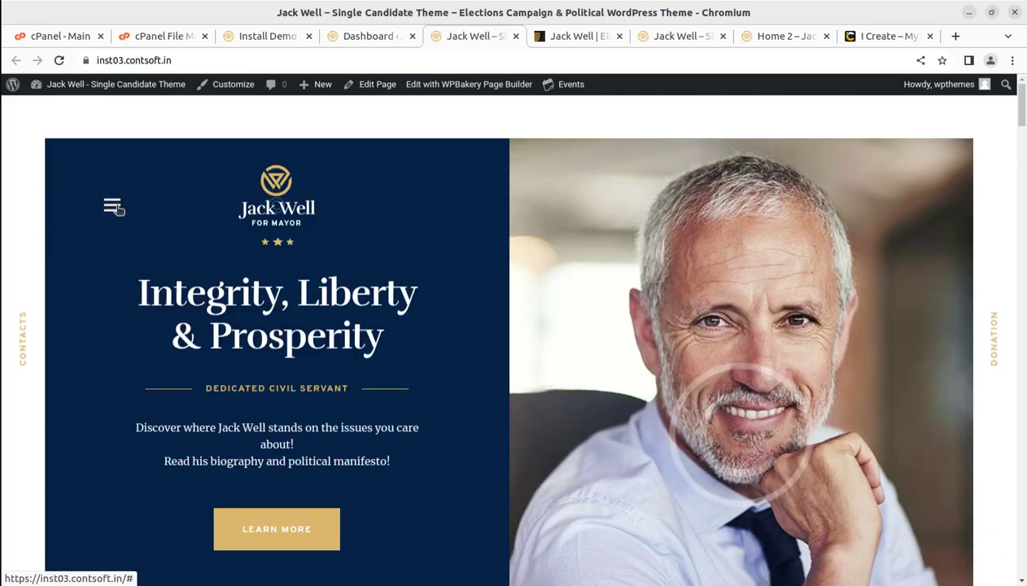
{"action": "left_click", "coordinate": [114, 208]}
{"action": "left_click", "coordinate": [211, 265]}
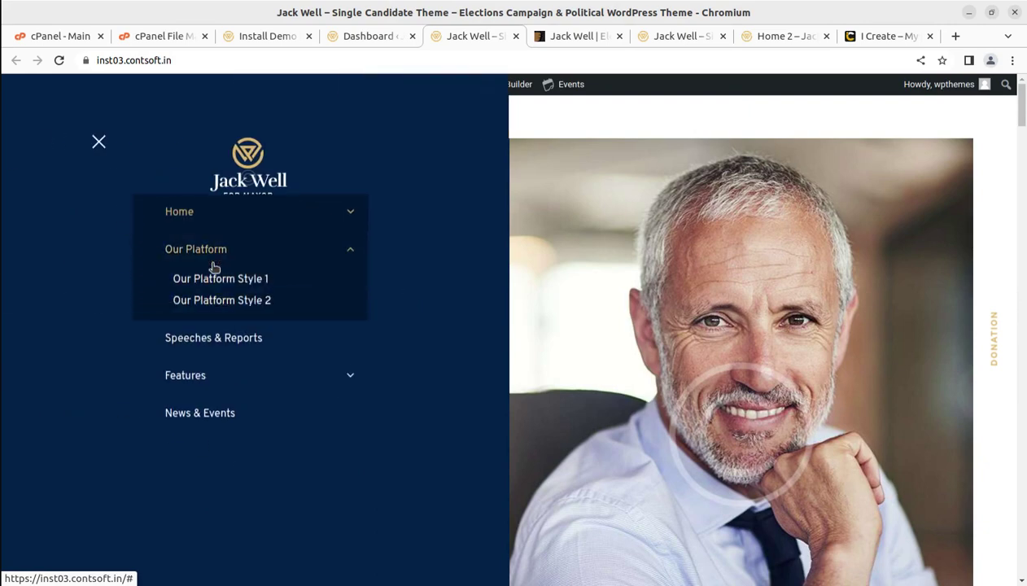
{"action": "left_click", "coordinate": [213, 281]}
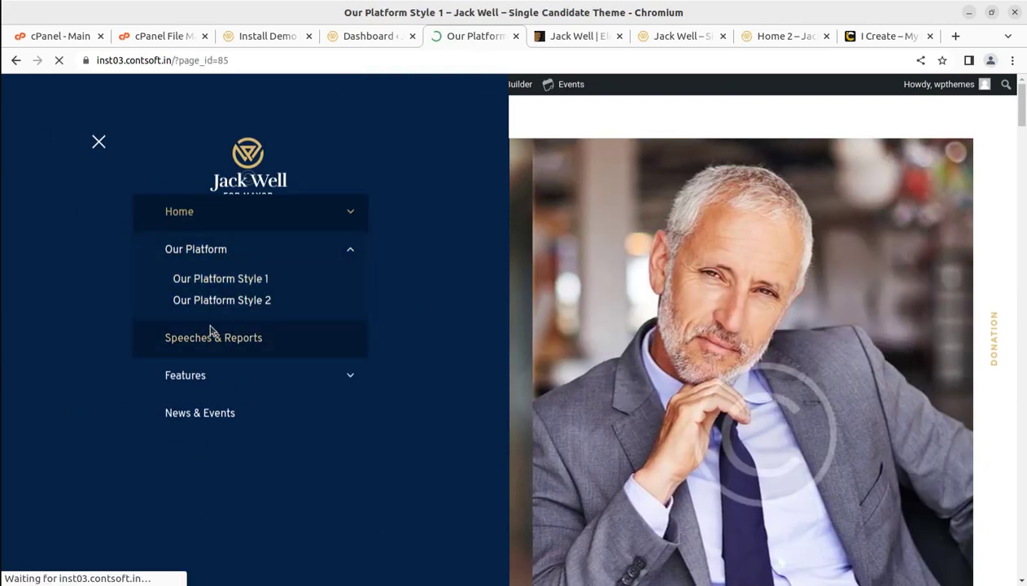
{"action": "scroll", "coordinate": [214, 330], "scroll_direction": "down", "scroll_amount": 7}
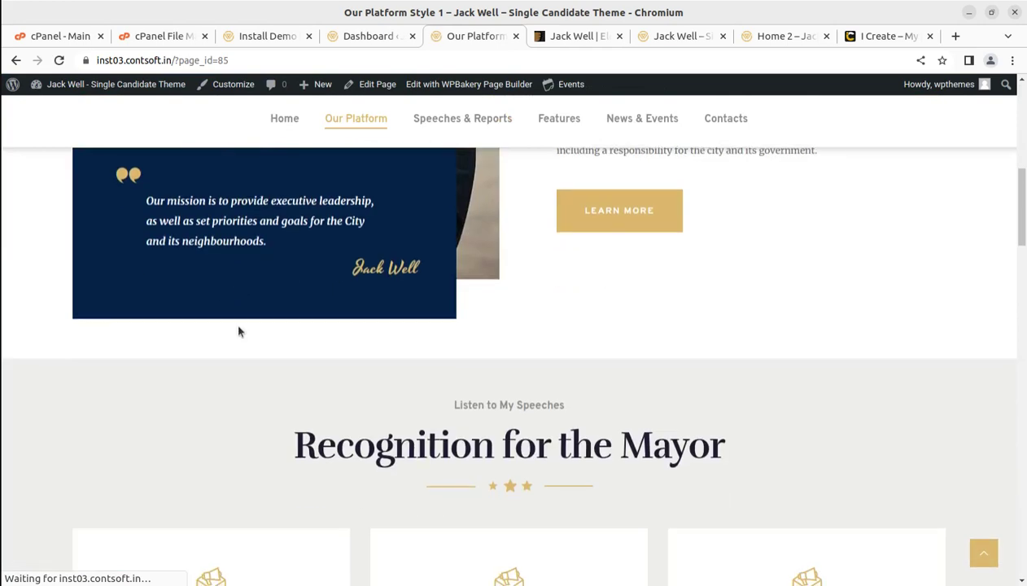
{"action": "scroll", "coordinate": [238, 331], "scroll_direction": "up", "scroll_amount": 8}
{"action": "mouse_move", "coordinate": [328, 131]}
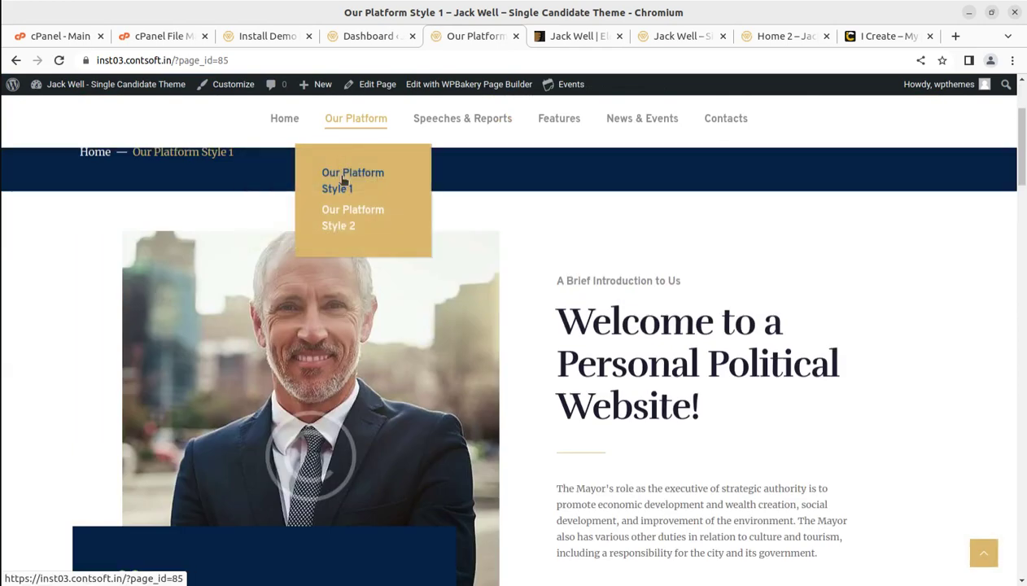
{"action": "left_click", "coordinate": [340, 210]}
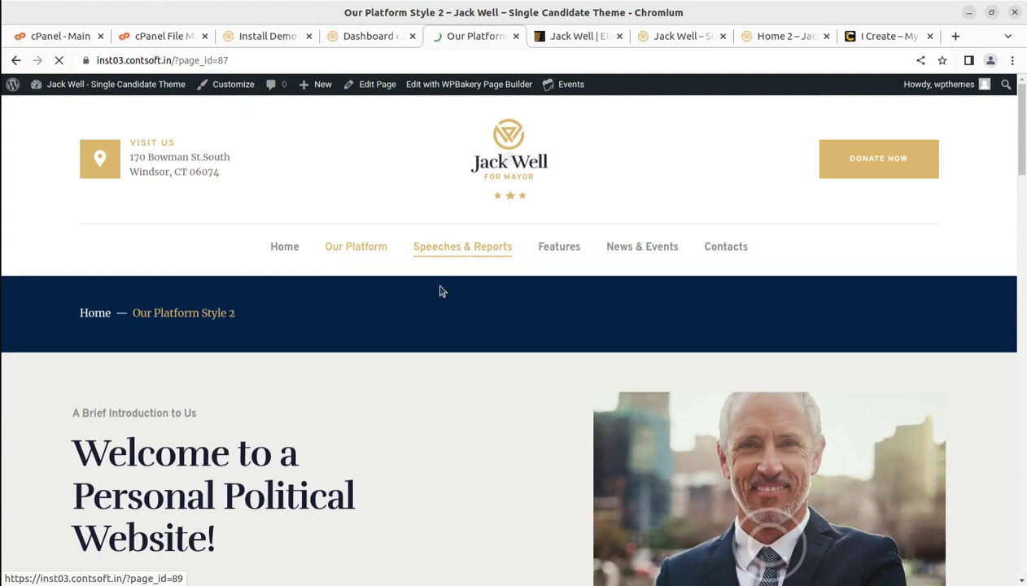
- Examine the site's Speeches & Reports page and check the thumbnail import progress on the importer page
{"action": "left_click", "coordinate": [446, 249]}
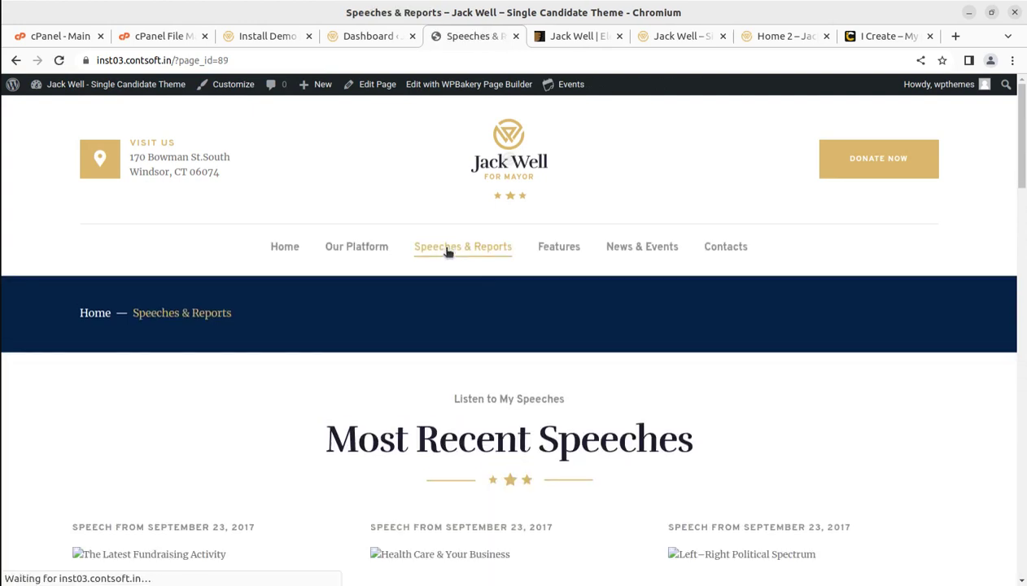
{"action": "scroll", "coordinate": [446, 249], "scroll_direction": "down", "scroll_amount": 3}
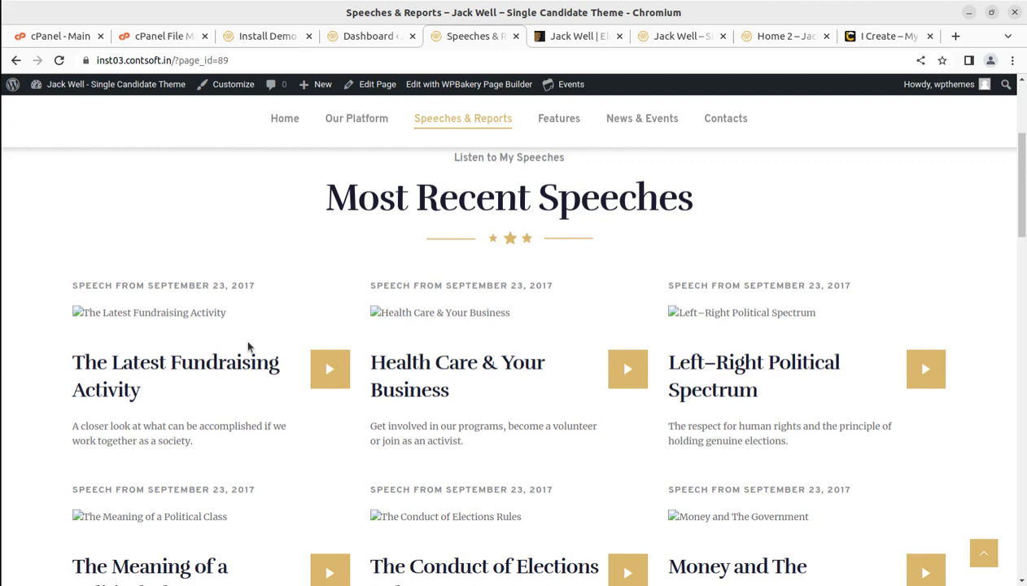
{"action": "left_click", "coordinate": [269, 36]}
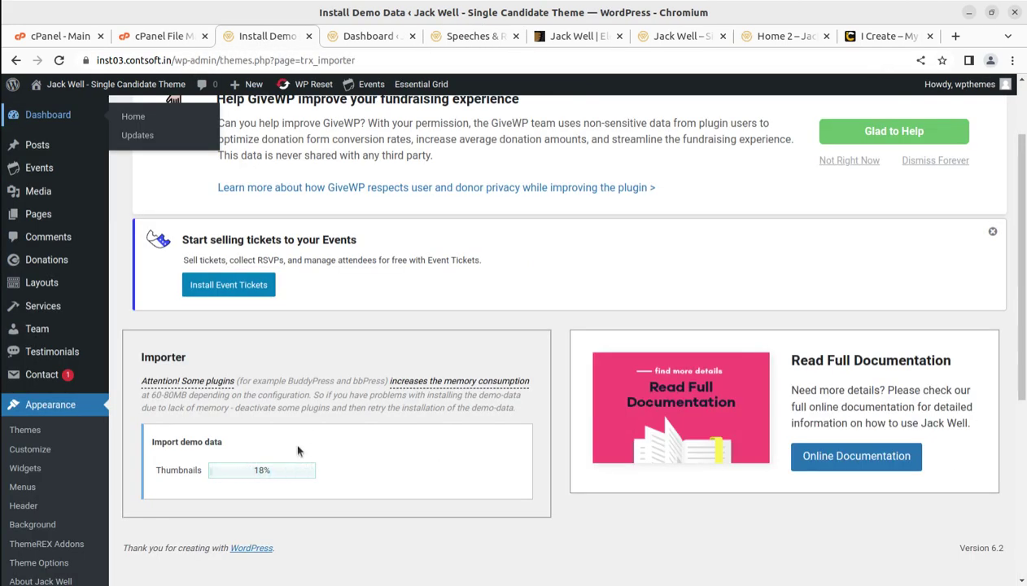
{"action": "left_click", "coordinate": [460, 36]}
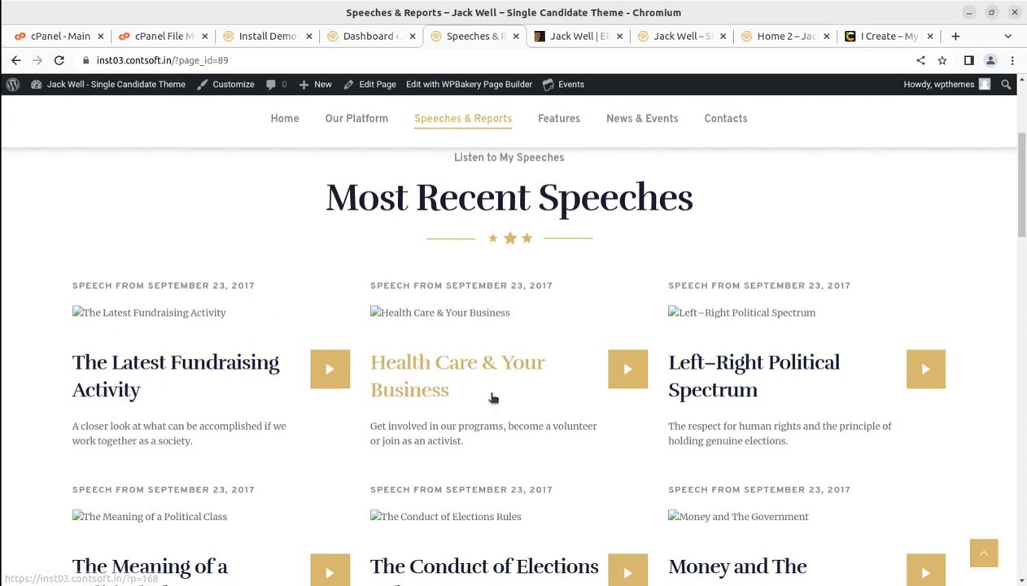
- Open the Events list in the WordPress admin and look through the imported demo events
{"action": "left_click", "coordinate": [358, 37]}
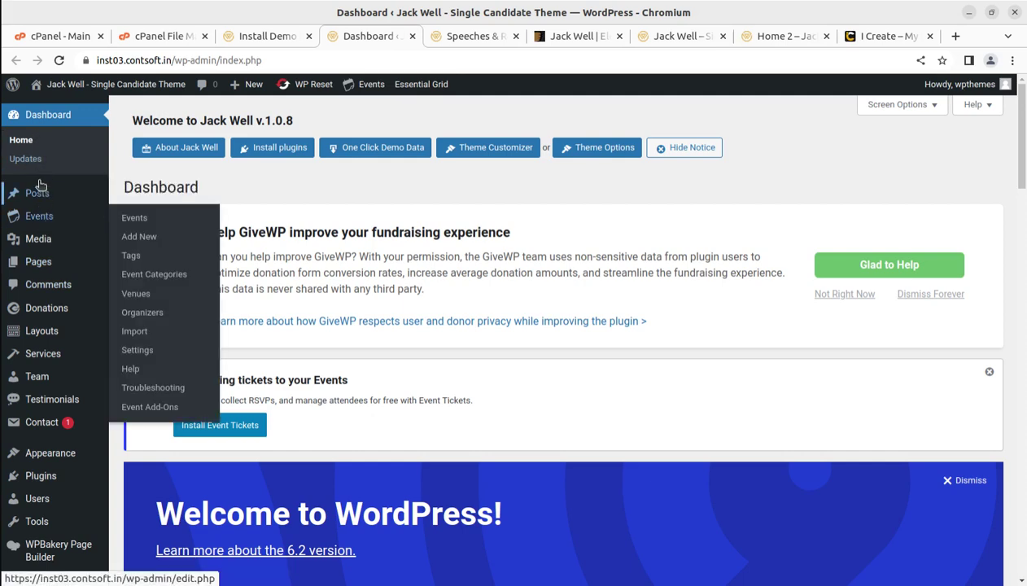
{"action": "mouse_move", "coordinate": [39, 187]}
{"action": "left_click", "coordinate": [38, 221]}
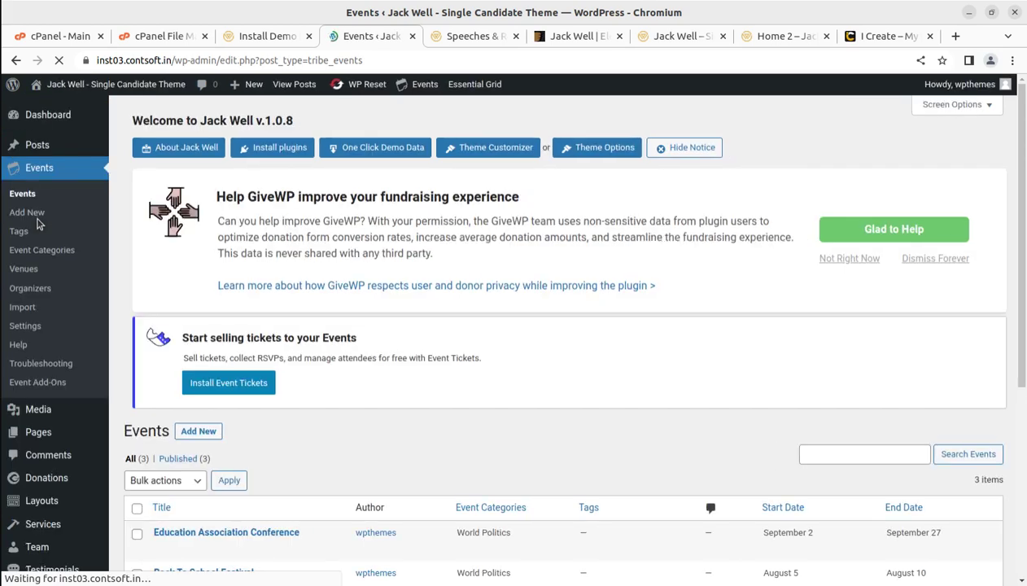
{"action": "scroll", "coordinate": [182, 294], "scroll_direction": "down", "scroll_amount": 3}
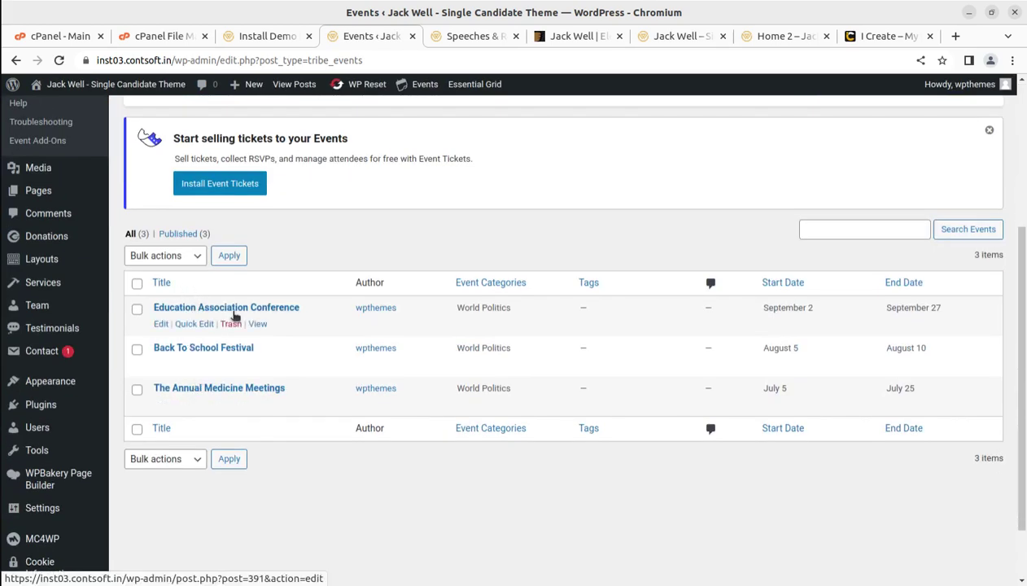
{"action": "scroll", "coordinate": [195, 374], "scroll_direction": "up", "scroll_amount": 3}
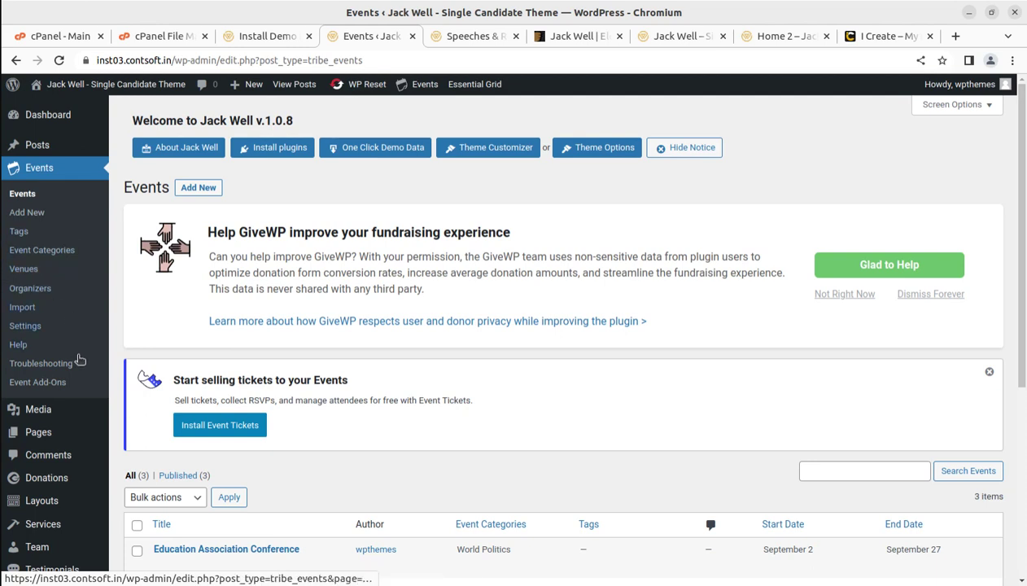
{"action": "scroll", "coordinate": [69, 331], "scroll_direction": "down", "scroll_amount": 2}
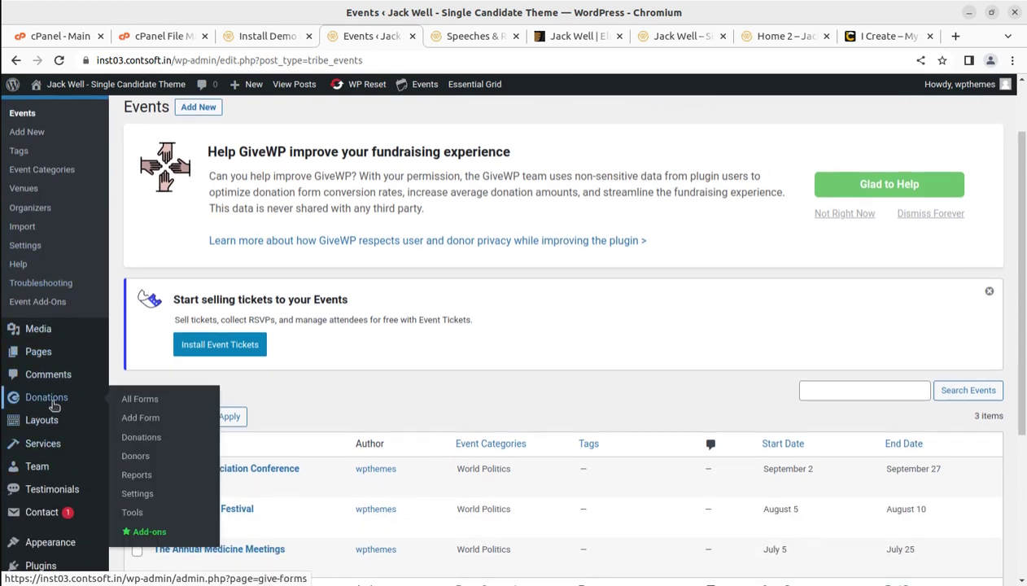
- Open the GiveWP donation settings from the WordPress admin and examine the General and Payment Gateways options
{"action": "left_click", "coordinate": [54, 405]}
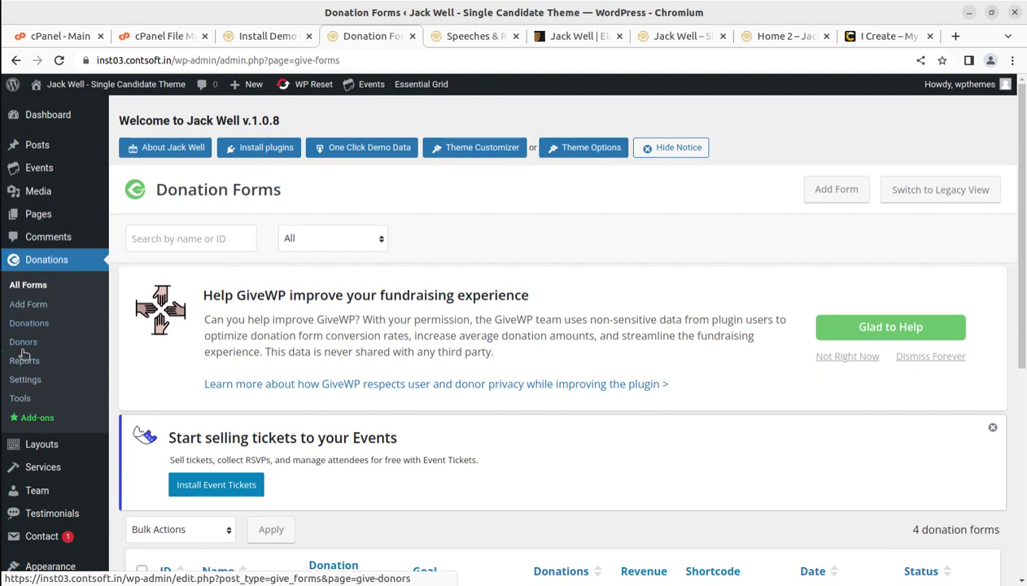
{"action": "left_click", "coordinate": [24, 380]}
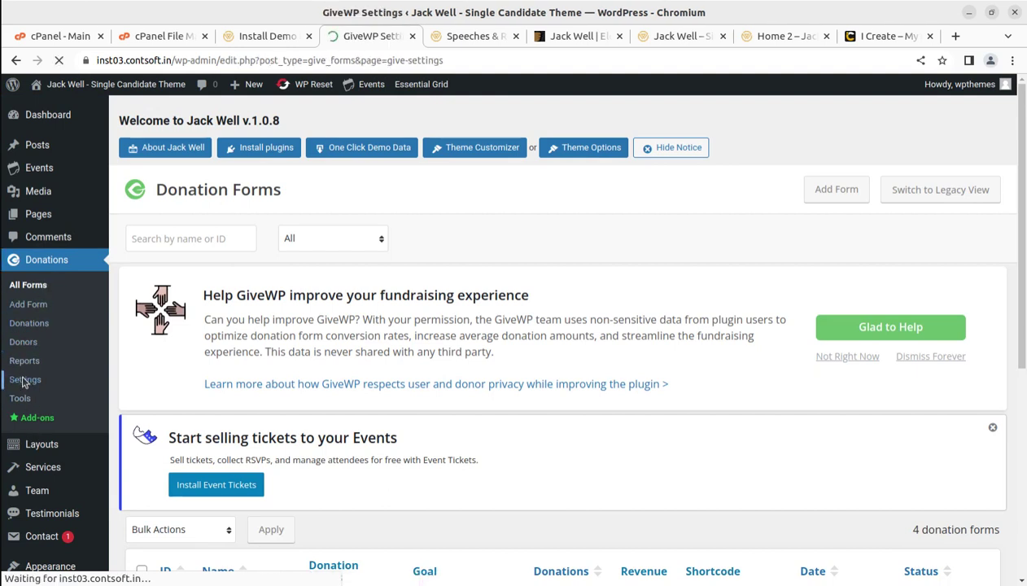
{"action": "scroll", "coordinate": [278, 397], "scroll_direction": "down", "scroll_amount": 4}
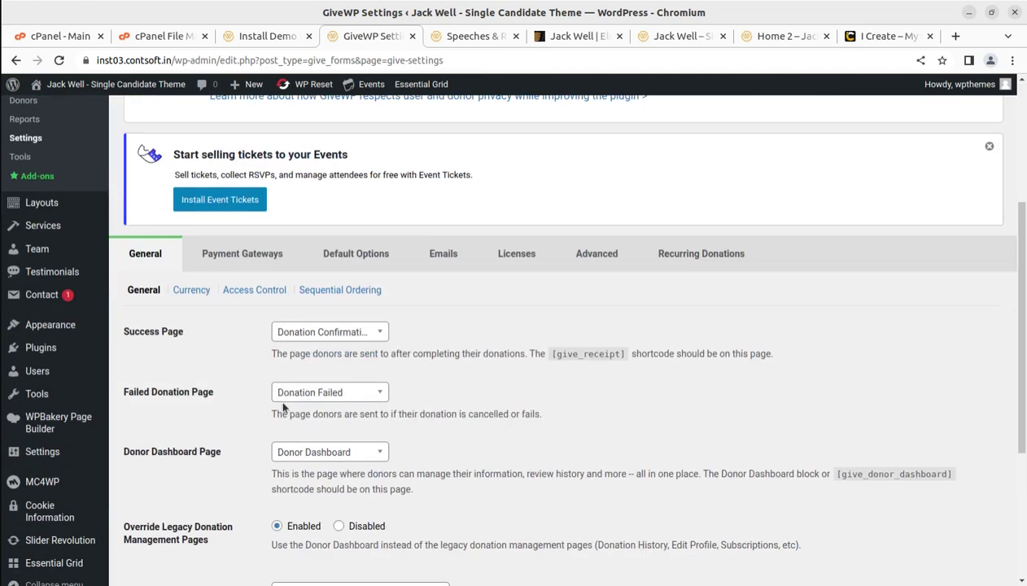
{"action": "left_click", "coordinate": [231, 264]}
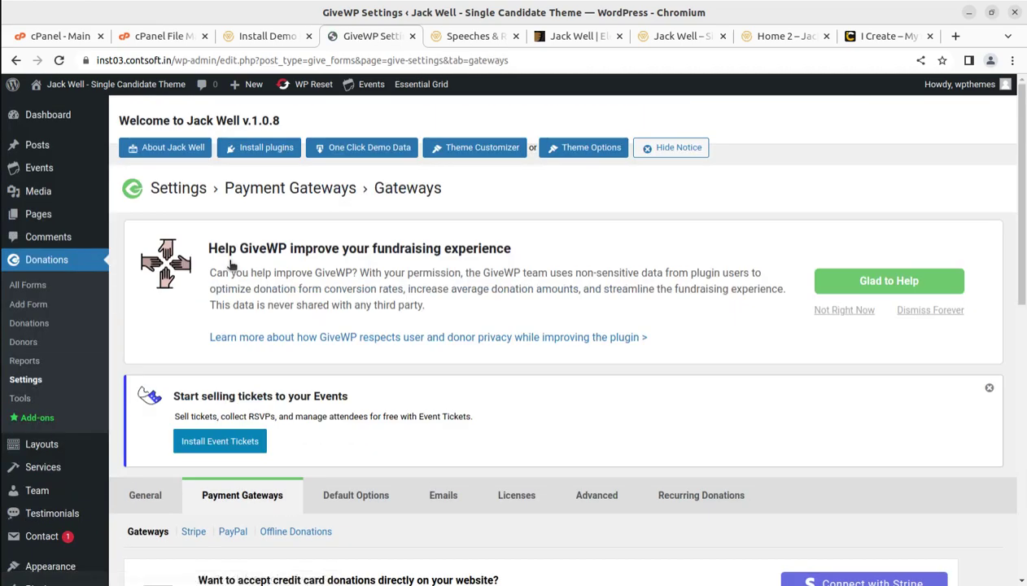
{"action": "scroll", "coordinate": [376, 413], "scroll_direction": "down", "scroll_amount": 4}
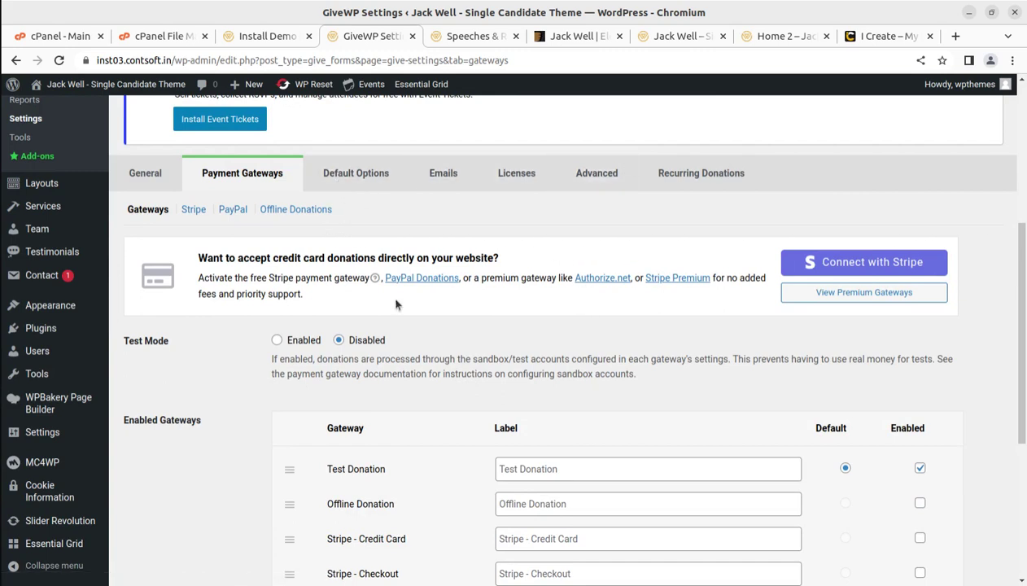
{"action": "scroll", "coordinate": [166, 395], "scroll_direction": "up", "scroll_amount": 3}
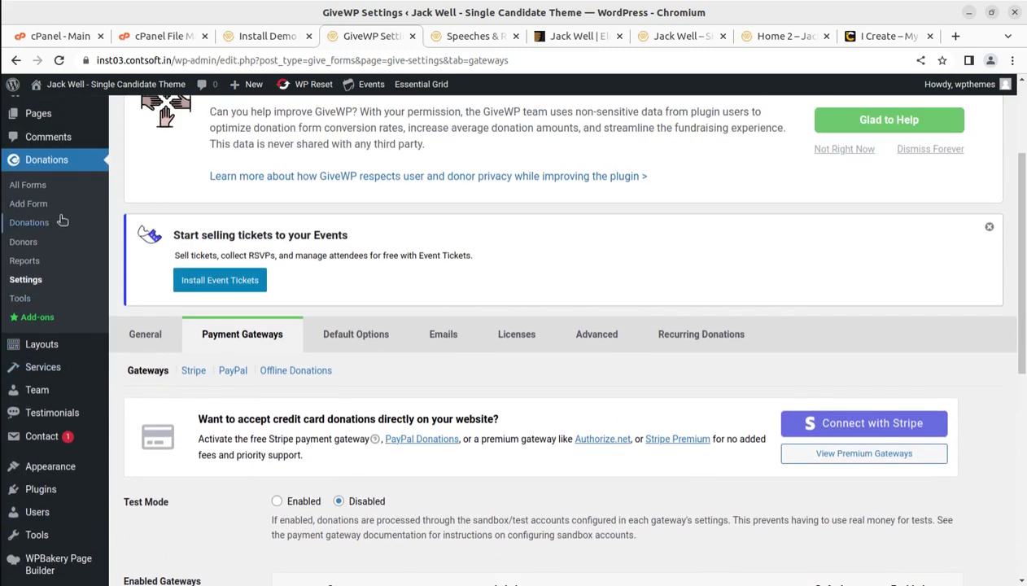
- Switch to the i-Create website and view its Mentor Connect page for scheduling a chat discussion
{"action": "left_click", "coordinate": [887, 36]}
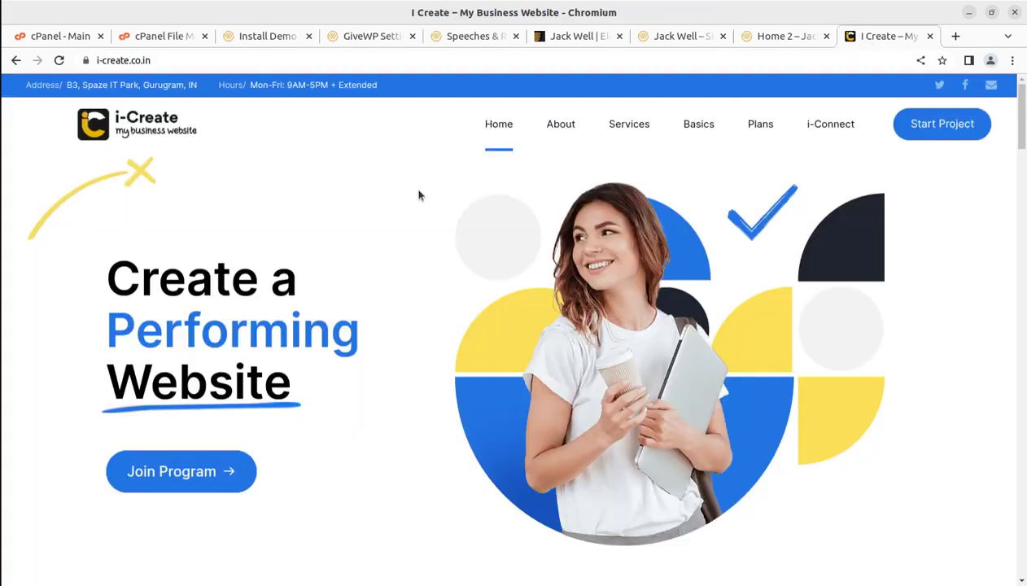
{"action": "mouse_move", "coordinate": [832, 134]}
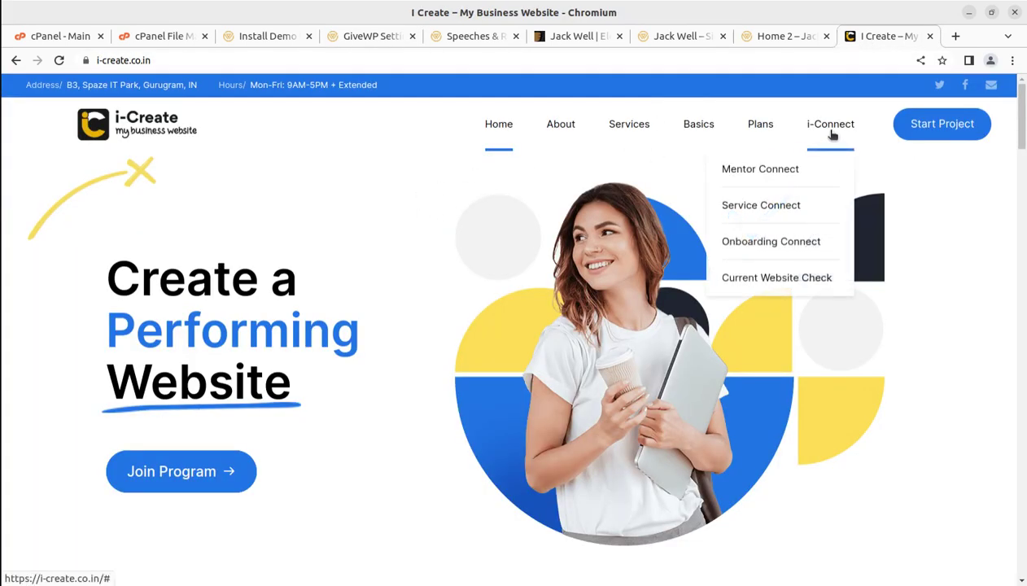
{"action": "left_click", "coordinate": [787, 173]}
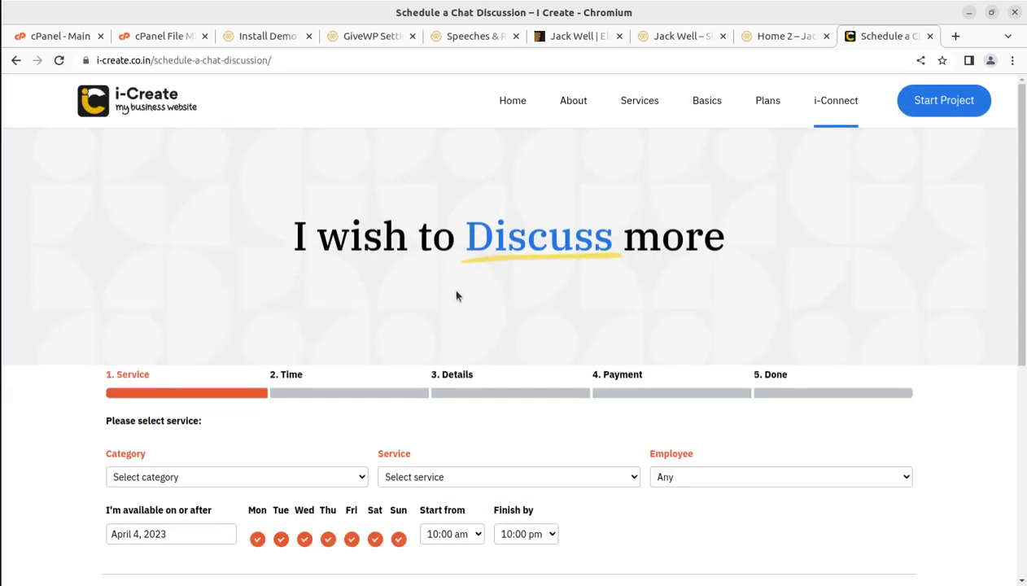
{"action": "scroll", "coordinate": [457, 298], "scroll_direction": "down", "scroll_amount": 2}
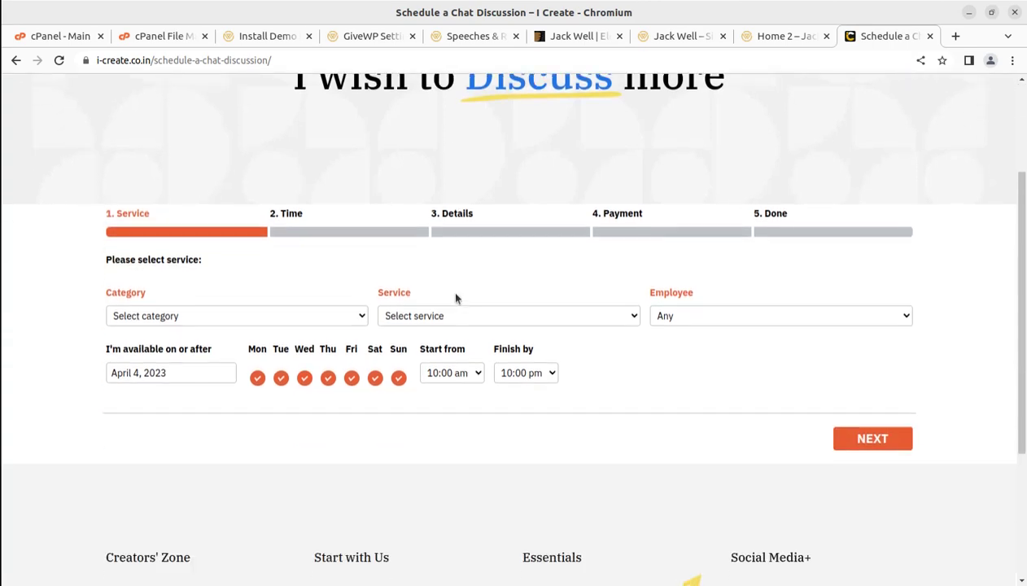
{"action": "scroll", "coordinate": [474, 265], "scroll_direction": "up", "scroll_amount": 2}
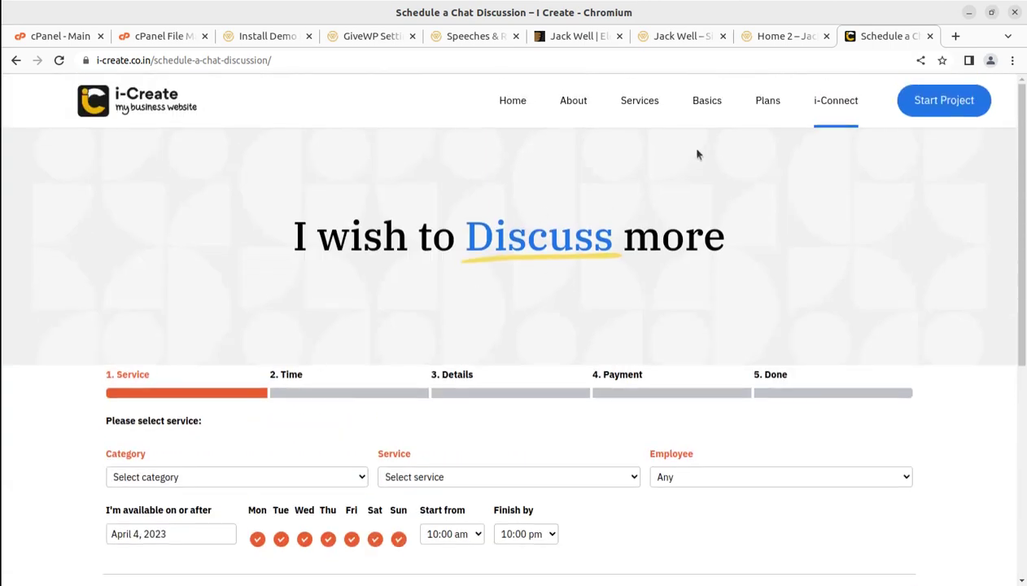
- View the i-Create Services page and return to the site's home page
{"action": "left_click", "coordinate": [638, 102]}
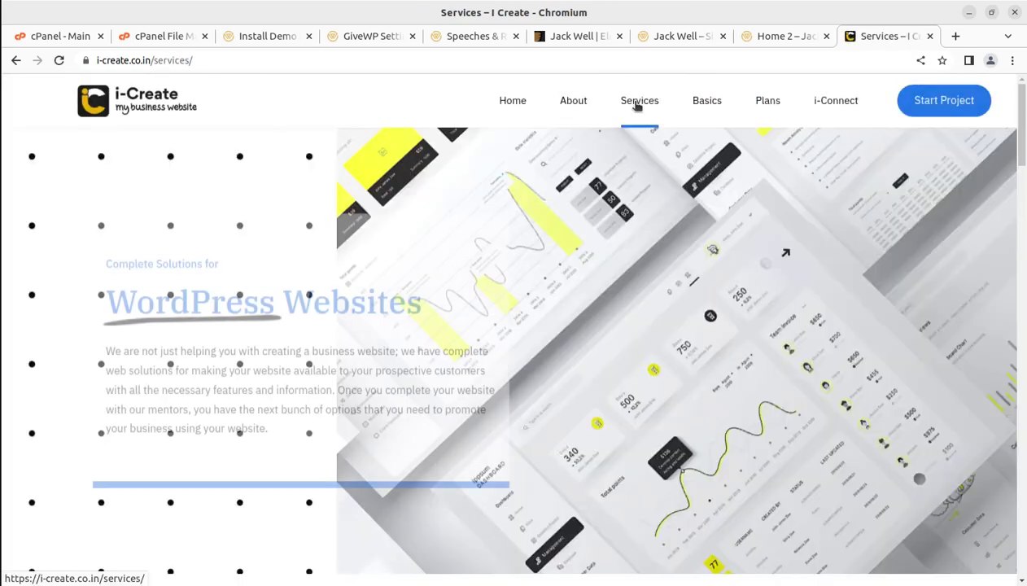
{"action": "scroll", "coordinate": [556, 199], "scroll_direction": "down", "scroll_amount": 1}
{"action": "scroll", "coordinate": [557, 200], "scroll_direction": "up", "scroll_amount": 1}
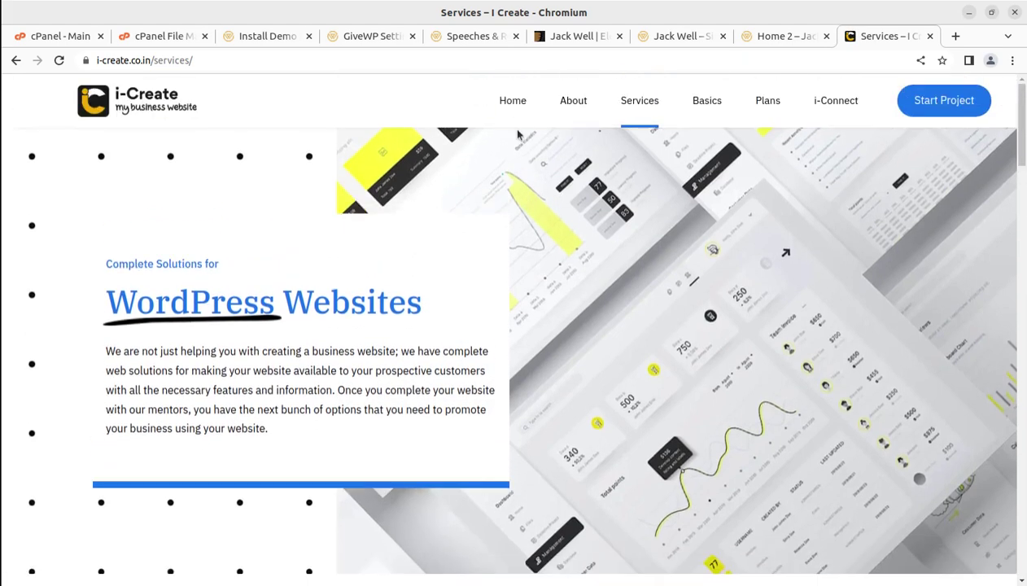
{"action": "left_click", "coordinate": [513, 102]}
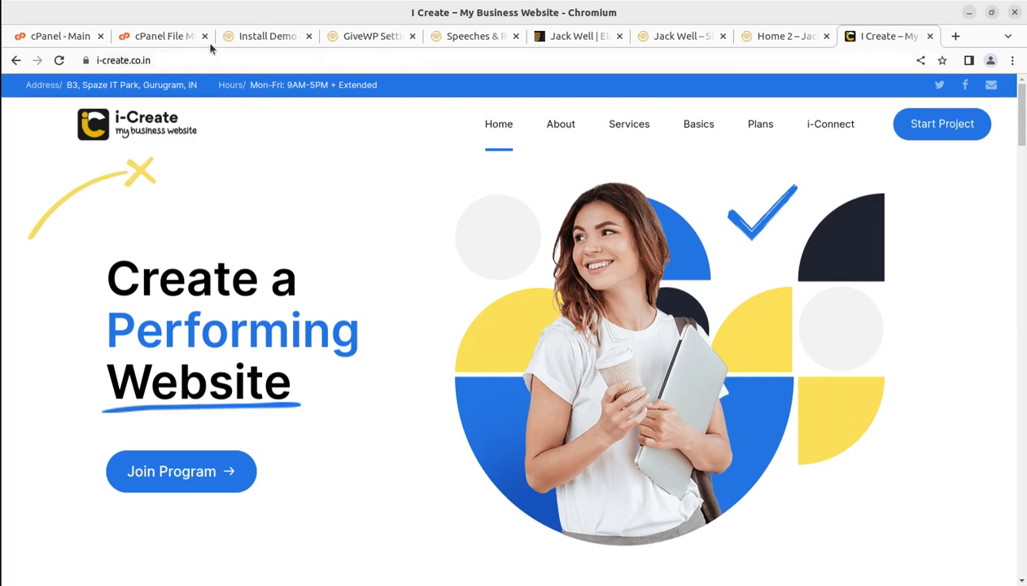
- Check the thumbnail import progress on the importer page and open the All Layouts list in the WordPress admin
{"action": "left_click", "coordinate": [269, 37]}
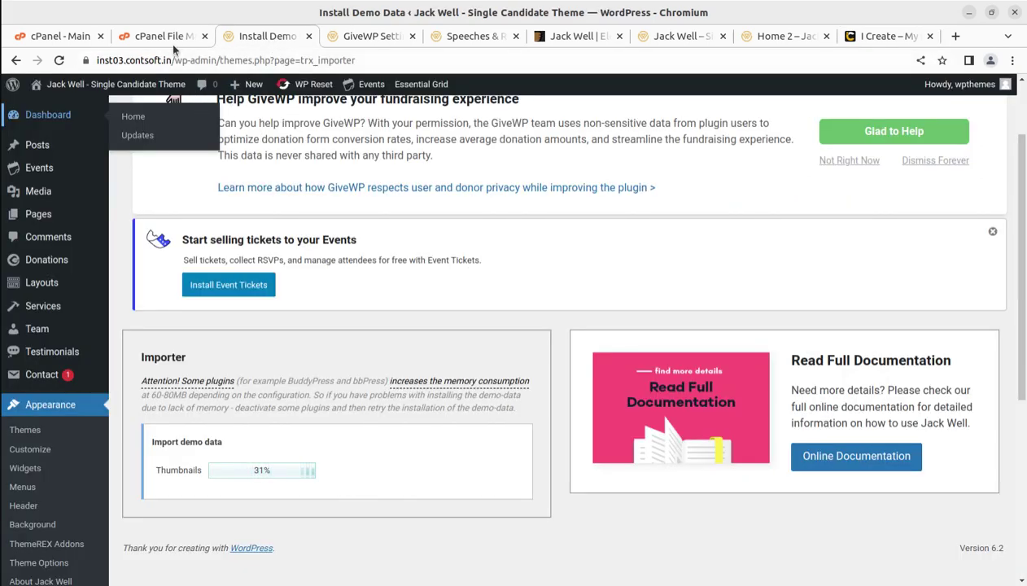
{"action": "key", "text": "ctrl+Tab"}
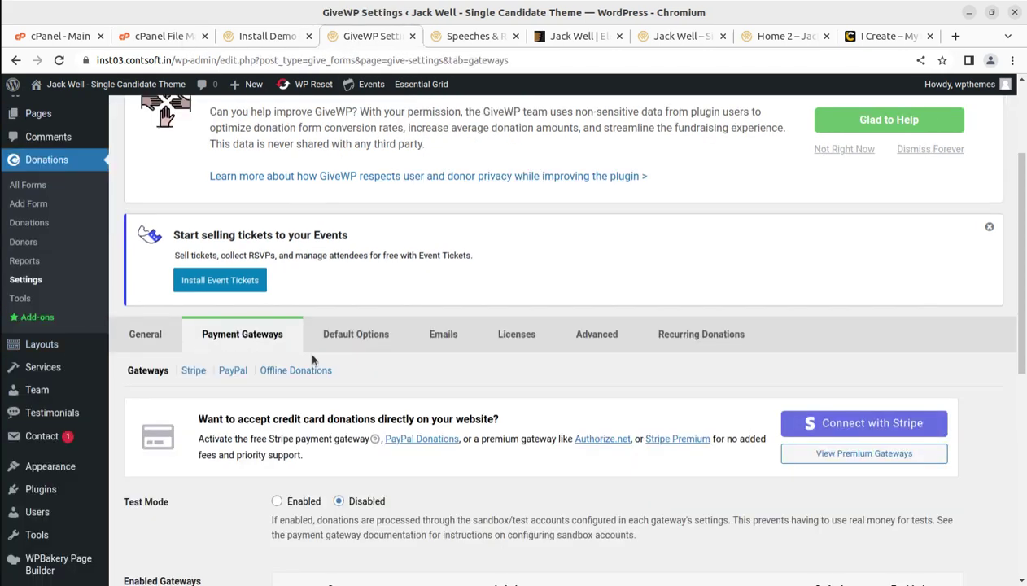
{"action": "mouse_move", "coordinate": [58, 353]}
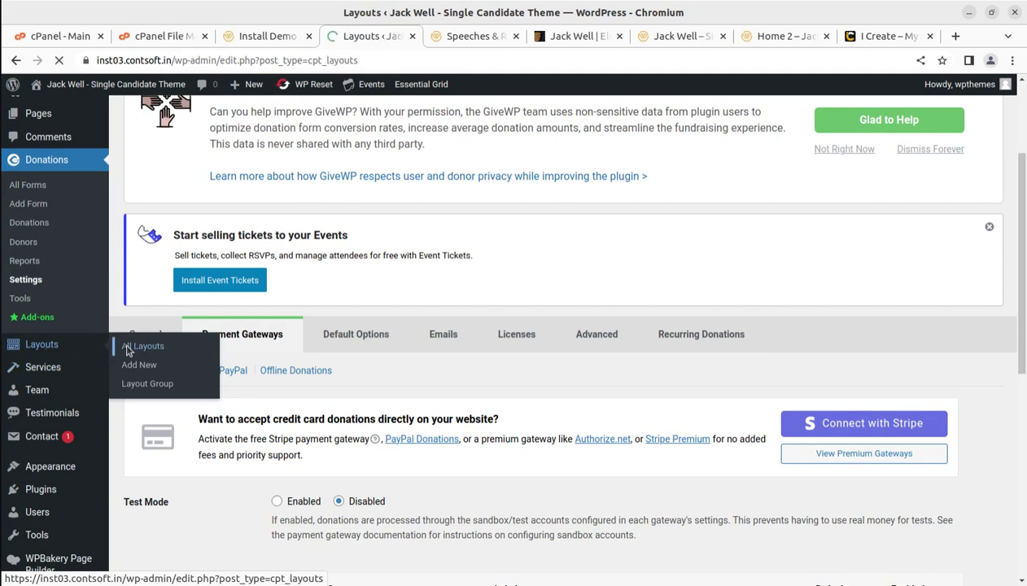
{"action": "scroll", "coordinate": [299, 388], "scroll_direction": "down", "scroll_amount": 4}
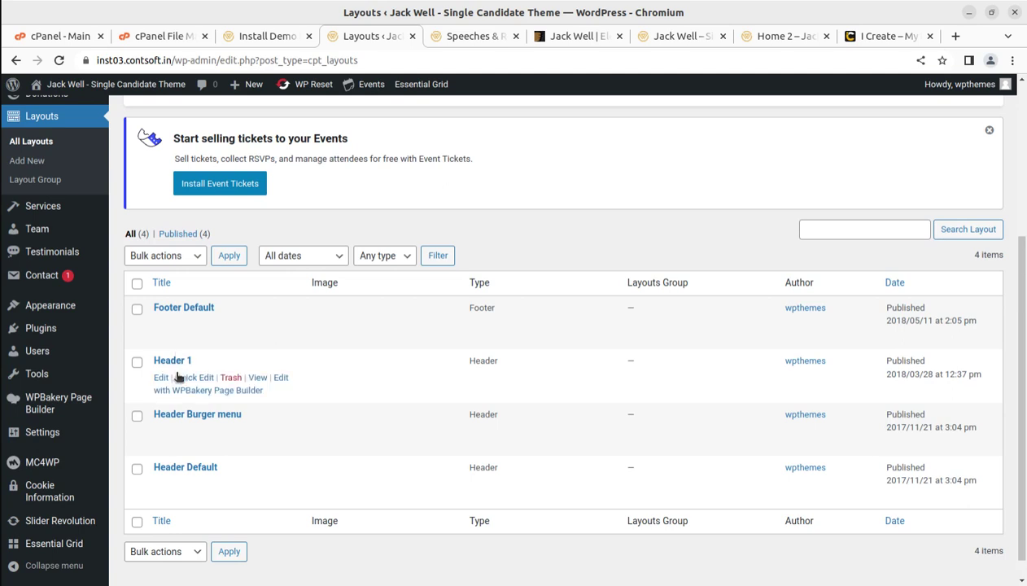
- Try to open the Header 1 layout with WPBakery Page Builder in a separate tab, reload it, and close that tab
{"action": "middle_click", "coordinate": [183, 392]}
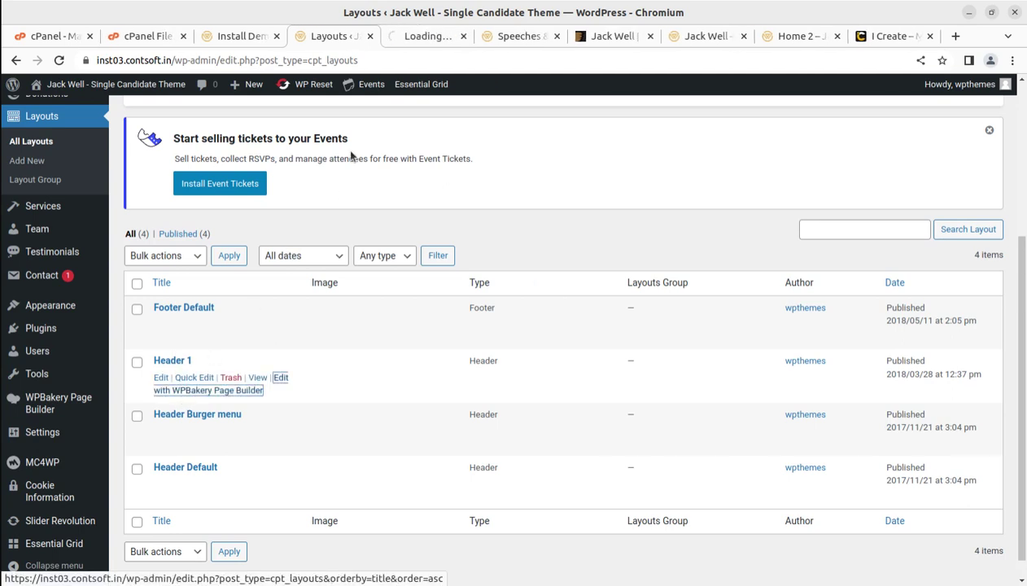
{"action": "left_click", "coordinate": [407, 37]}
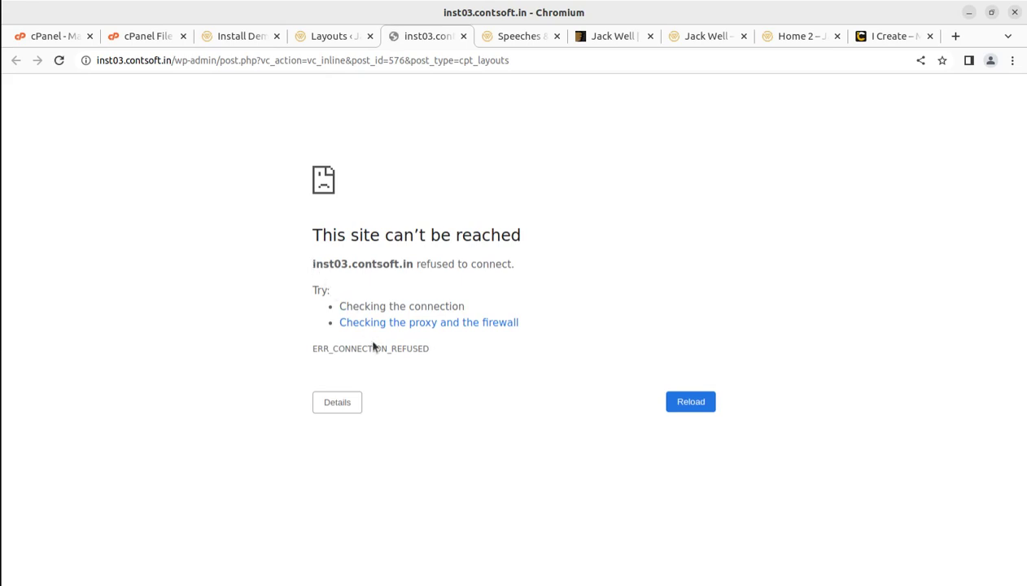
{"action": "left_click", "coordinate": [686, 403]}
{"action": "left_click", "coordinate": [463, 37]}
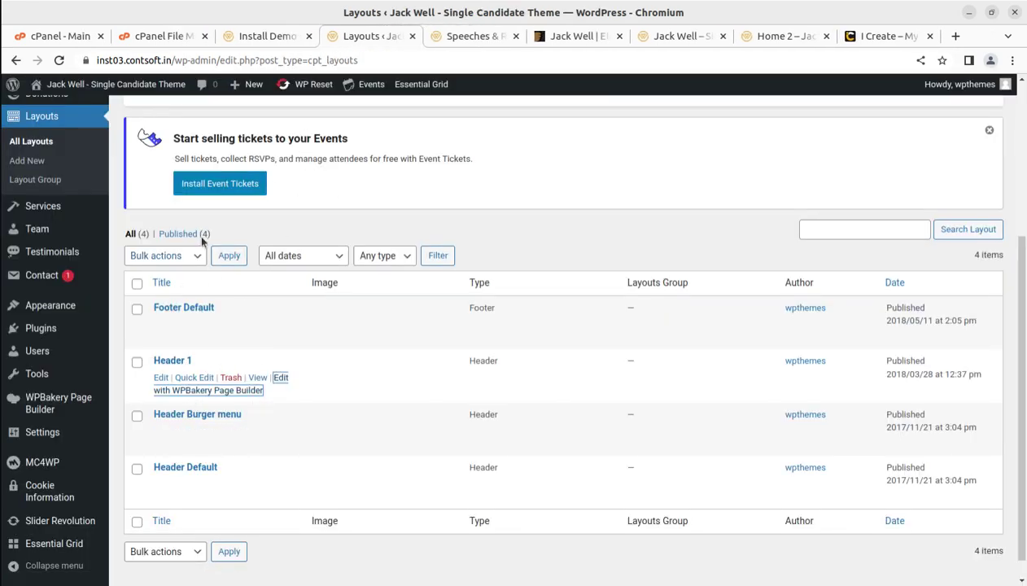
- Recheck the thumbnail import progress, and open the Header 1 layout for editing to examine its WPBakery rows and elements
{"action": "left_click", "coordinate": [252, 36]}
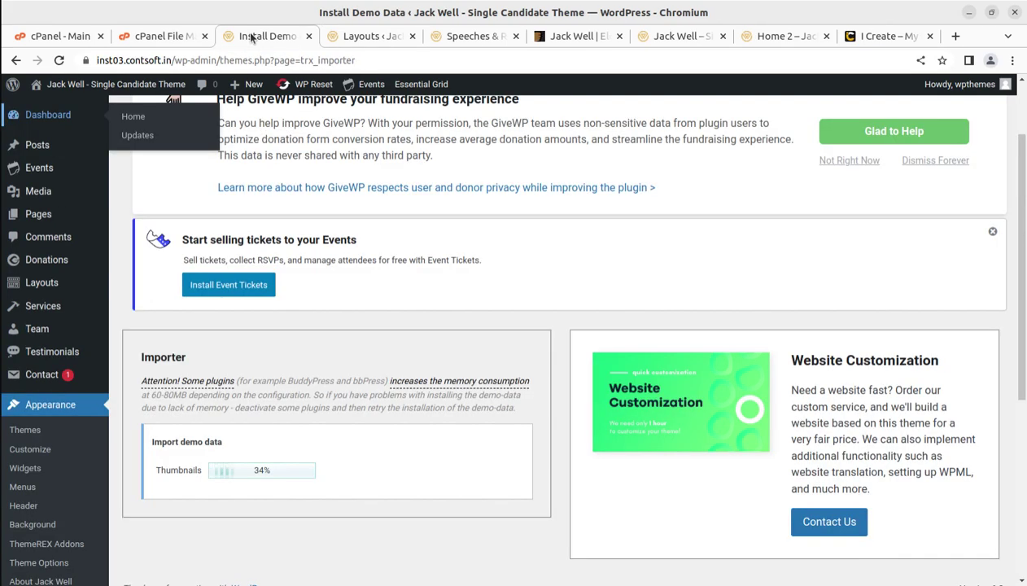
{"action": "left_click", "coordinate": [367, 38]}
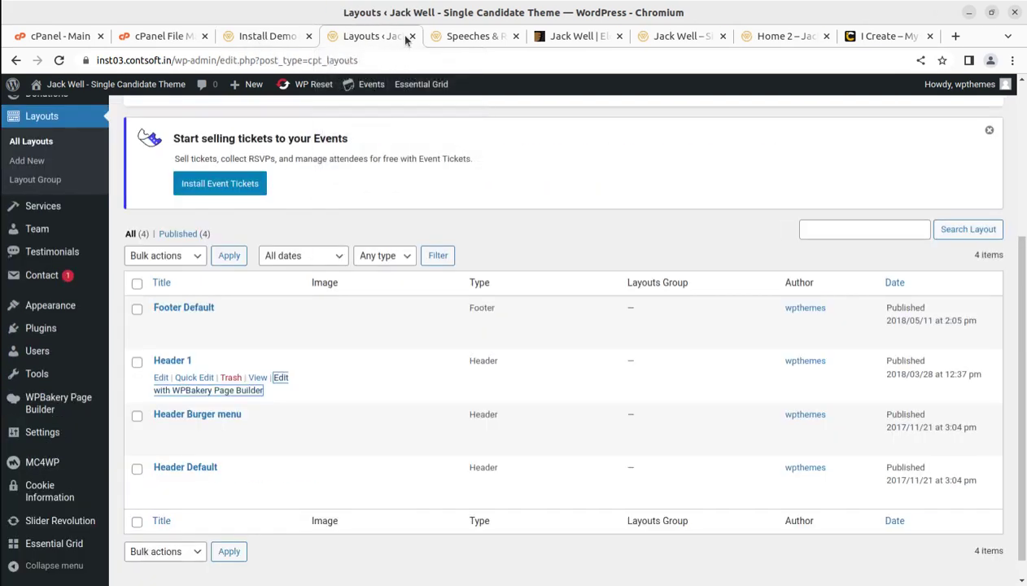
{"action": "left_click", "coordinate": [161, 379]}
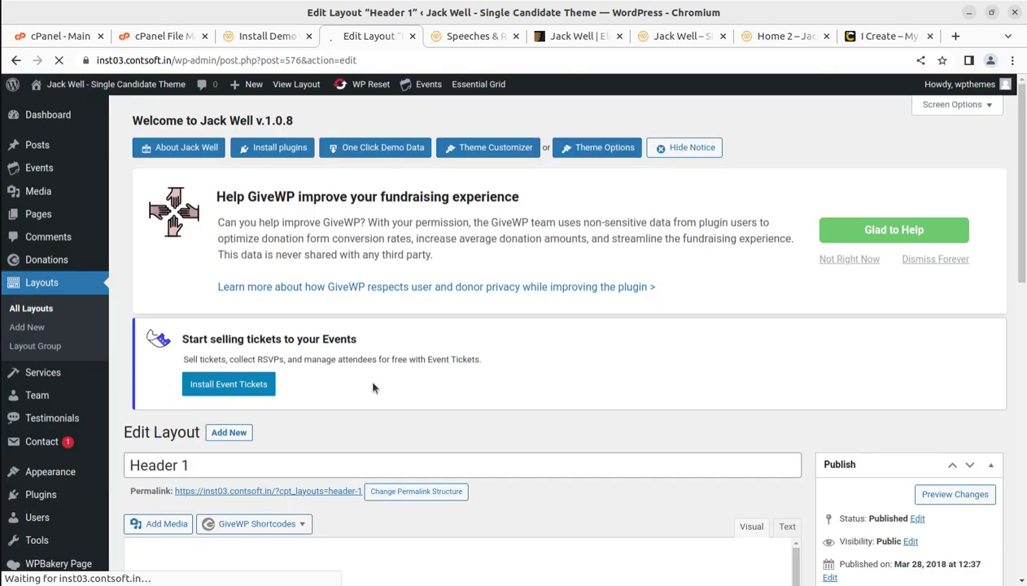
{"action": "scroll", "coordinate": [371, 385], "scroll_direction": "down", "scroll_amount": 3}
{"action": "scroll", "coordinate": [330, 389], "scroll_direction": "down", "scroll_amount": 4}
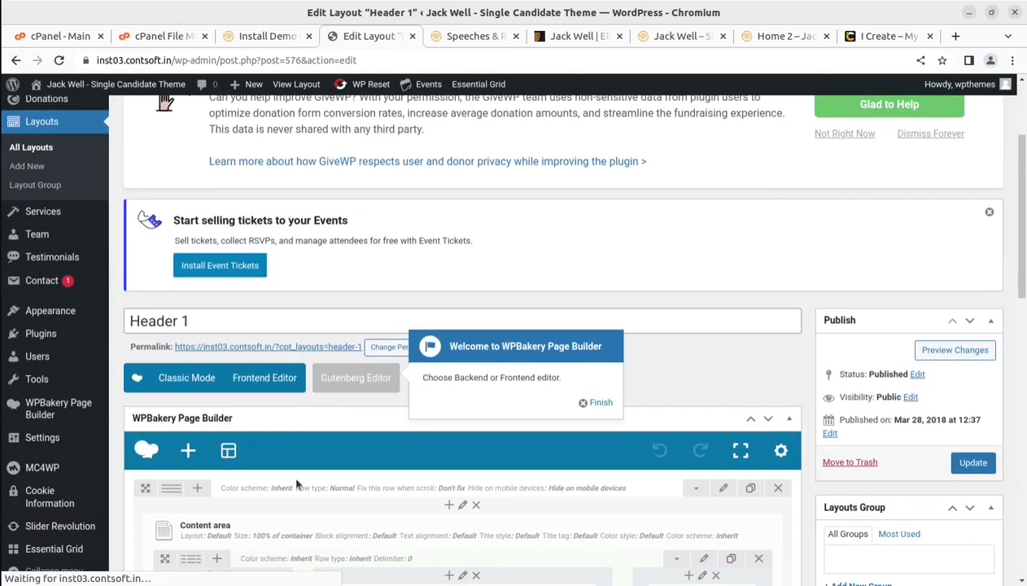
{"action": "scroll", "coordinate": [294, 404], "scroll_direction": "down", "scroll_amount": 4}
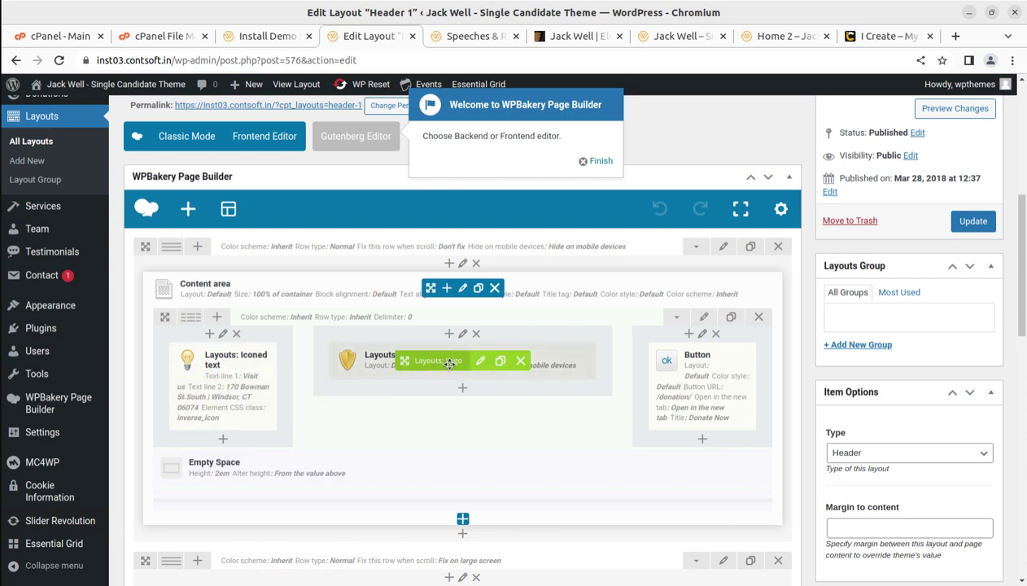
{"action": "scroll", "coordinate": [288, 378], "scroll_direction": "down", "scroll_amount": 4}
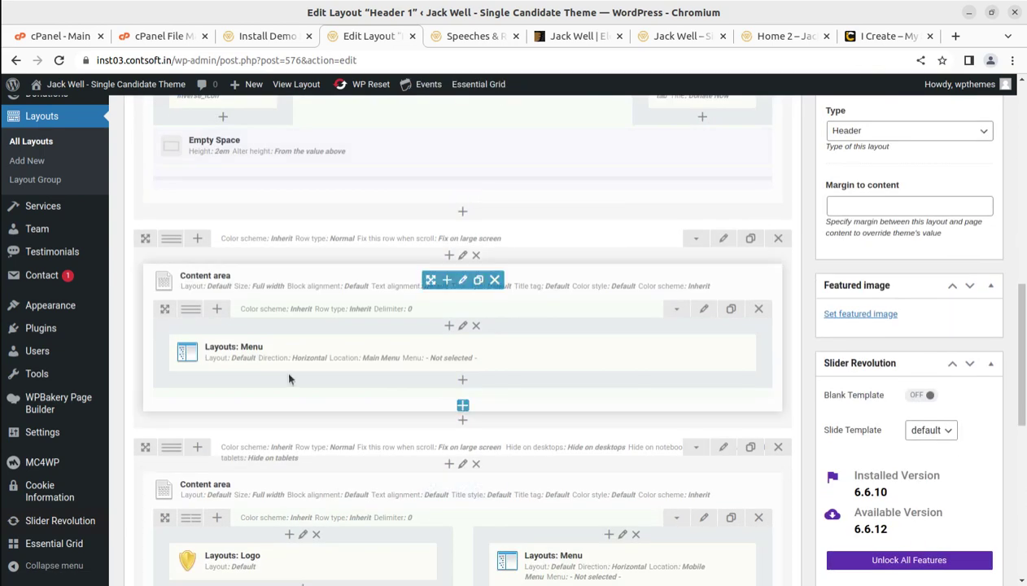
{"action": "scroll", "coordinate": [288, 379], "scroll_direction": "down", "scroll_amount": 5}
{"action": "scroll", "coordinate": [289, 378], "scroll_direction": "up", "scroll_amount": 6}
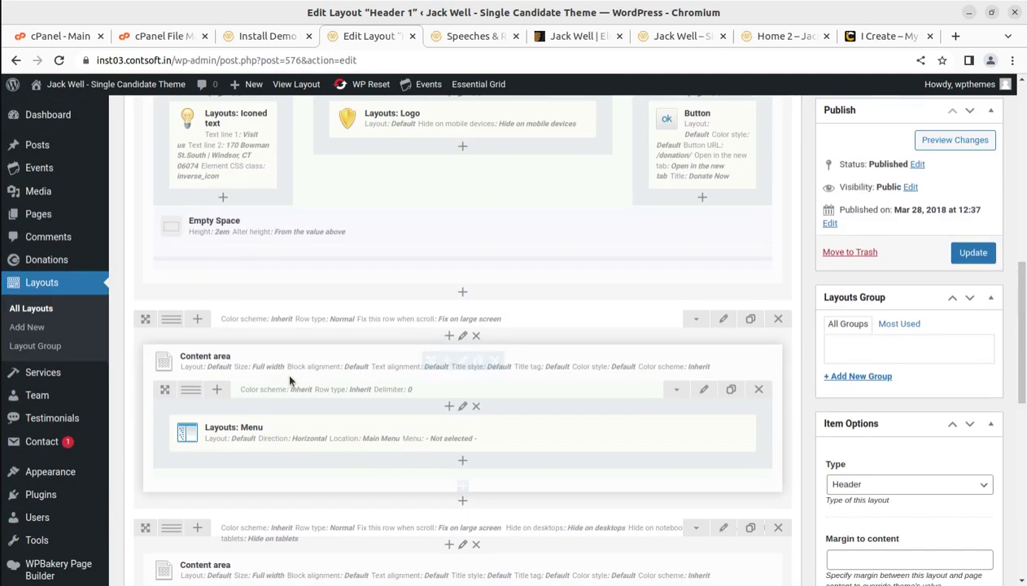
- Return to the All Layouts list, and open the Services list to look through the imported demo services
{"action": "left_click", "coordinate": [32, 310]}
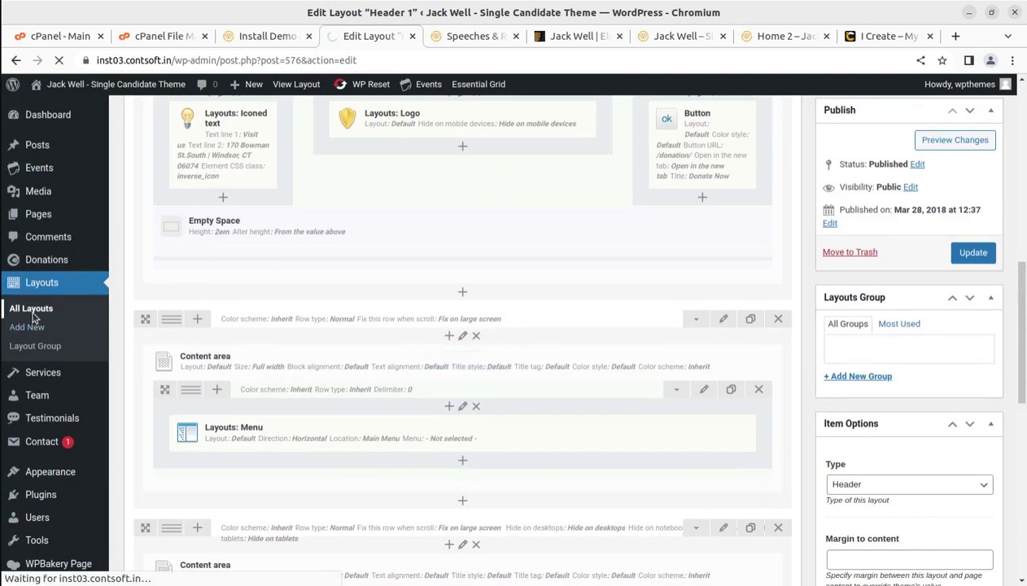
{"action": "scroll", "coordinate": [261, 343], "scroll_direction": "down", "scroll_amount": 3}
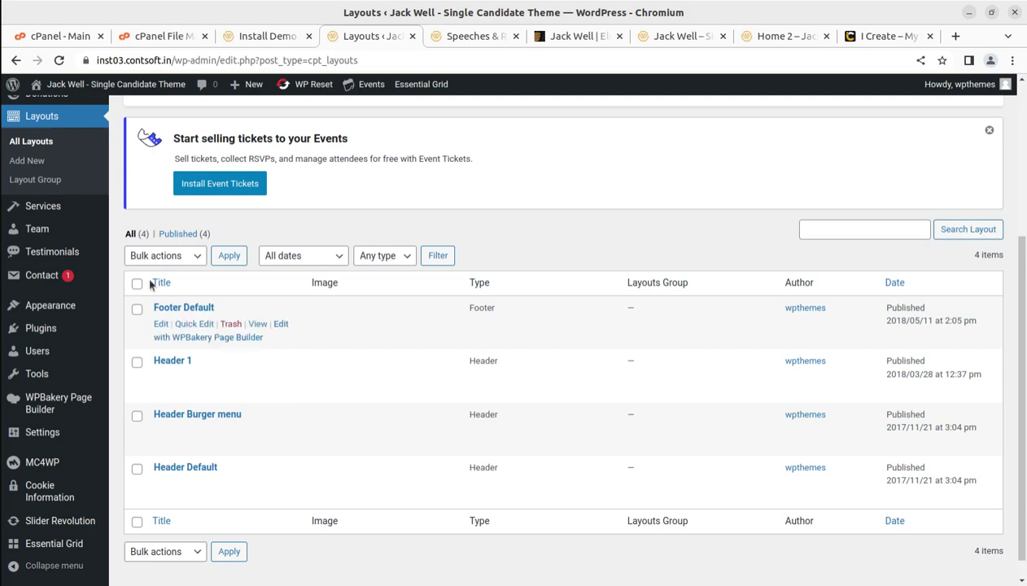
{"action": "left_click", "coordinate": [45, 208]}
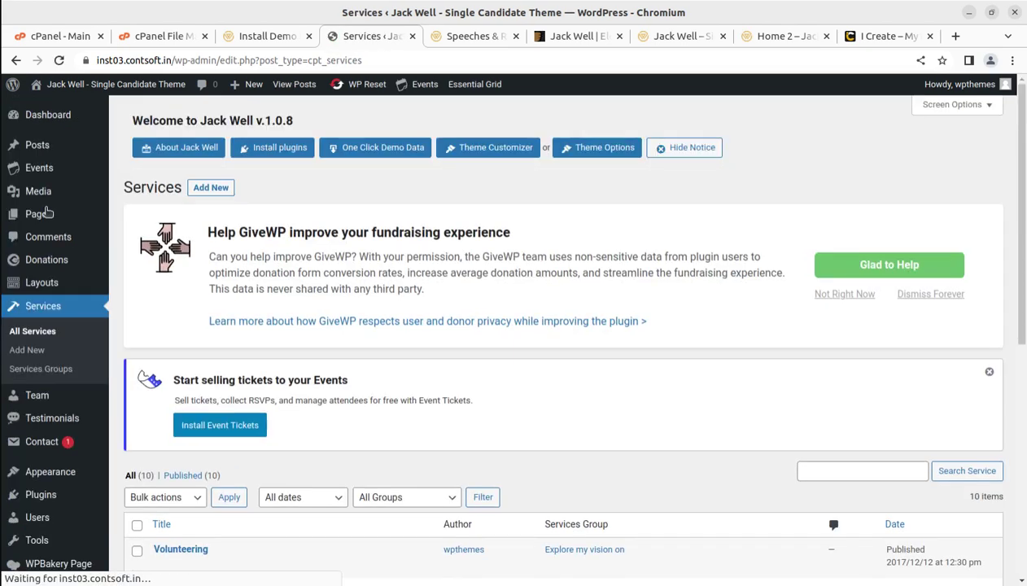
{"action": "scroll", "coordinate": [260, 294], "scroll_direction": "down", "scroll_amount": 5}
{"action": "scroll", "coordinate": [259, 281], "scroll_direction": "down", "scroll_amount": 2}
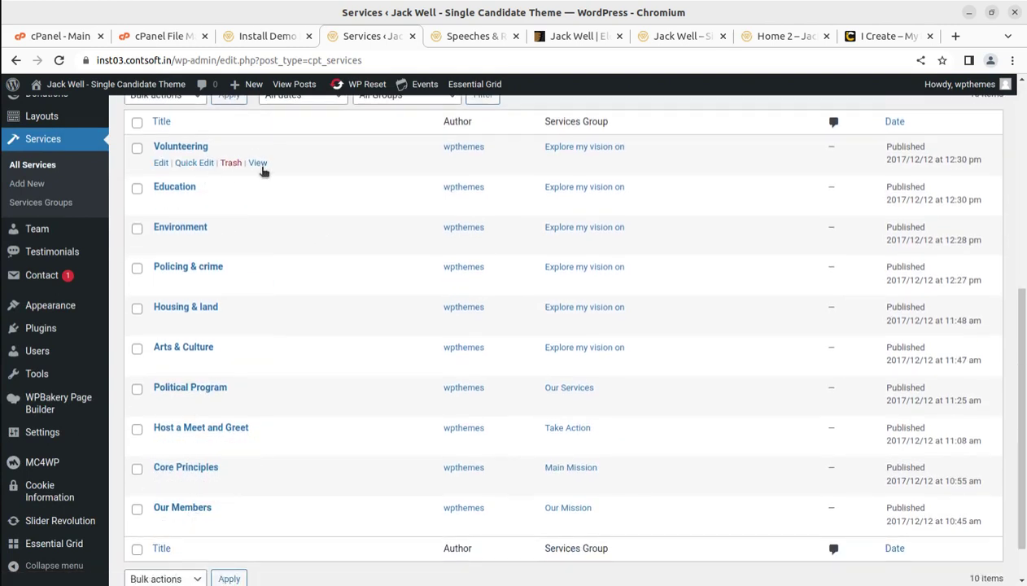
- View the Volunteering service page in a separate tab and return to the importer page to check the thumbnail progress
{"action": "middle_click", "coordinate": [259, 163]}
{"action": "left_click", "coordinate": [408, 37]}
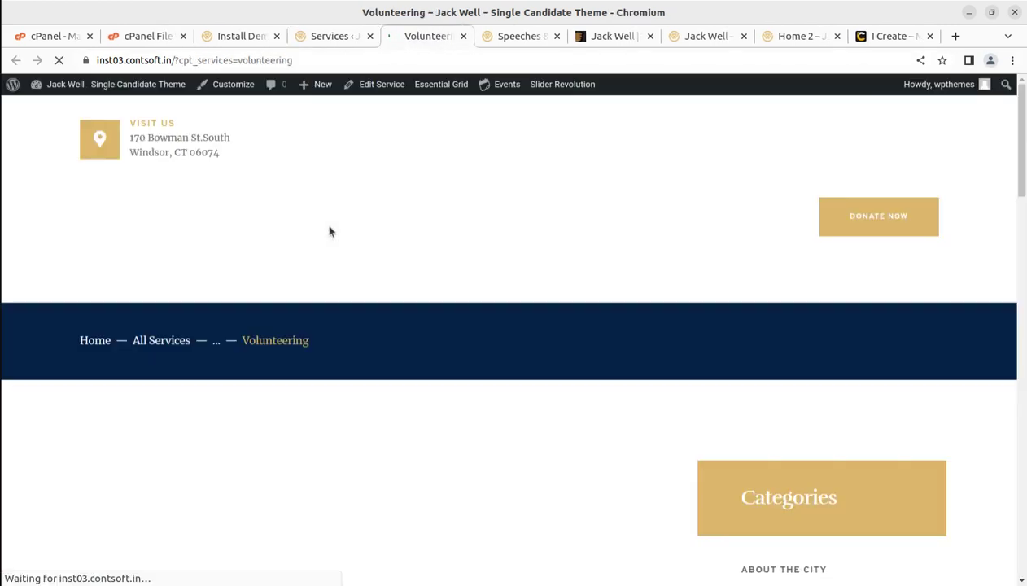
{"action": "scroll", "coordinate": [350, 252], "scroll_direction": "down", "scroll_amount": 3}
{"action": "scroll", "coordinate": [368, 270], "scroll_direction": "down", "scroll_amount": 3}
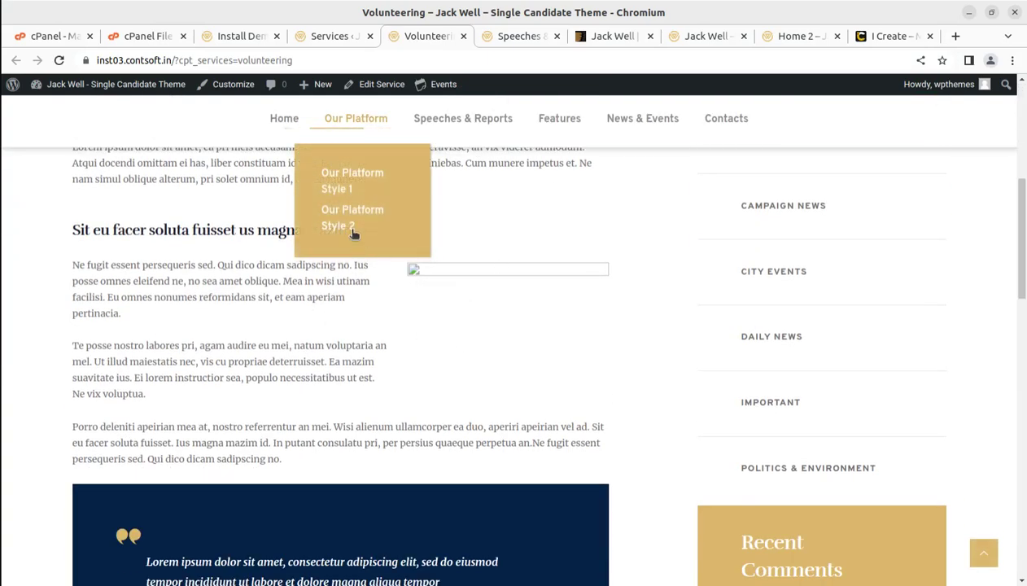
{"action": "left_click", "coordinate": [231, 37]}
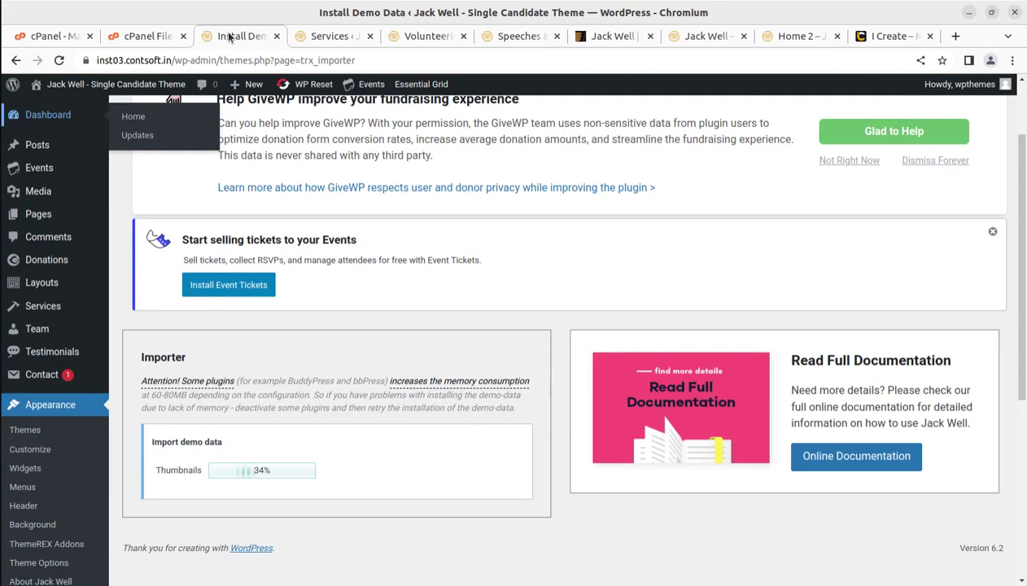
- Look over the article text, quote and sidebar of the Volunteering service page
{"action": "left_click", "coordinate": [425, 36]}
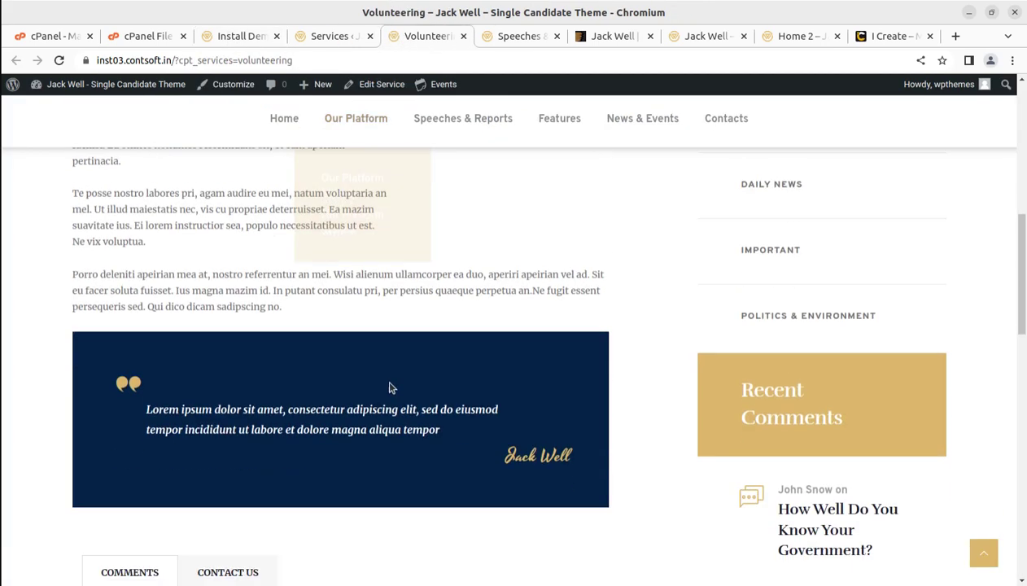
{"action": "scroll", "coordinate": [328, 367], "scroll_direction": "down", "scroll_amount": 2}
{"action": "scroll", "coordinate": [328, 367], "scroll_direction": "up", "scroll_amount": 3}
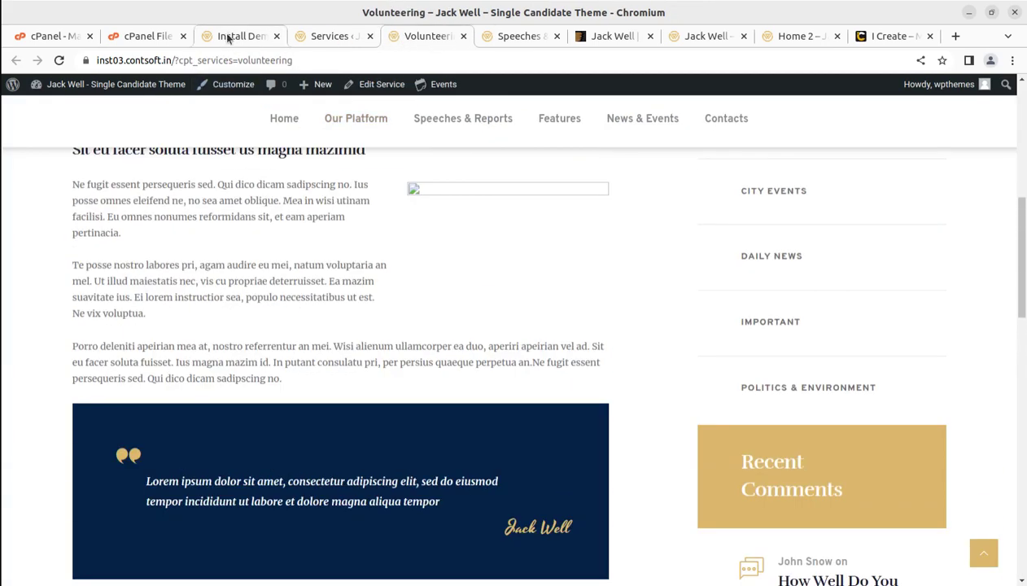
- Return to the WordPress admin's Services list and open the Team list to look through the imported team members
{"action": "left_click", "coordinate": [313, 40]}
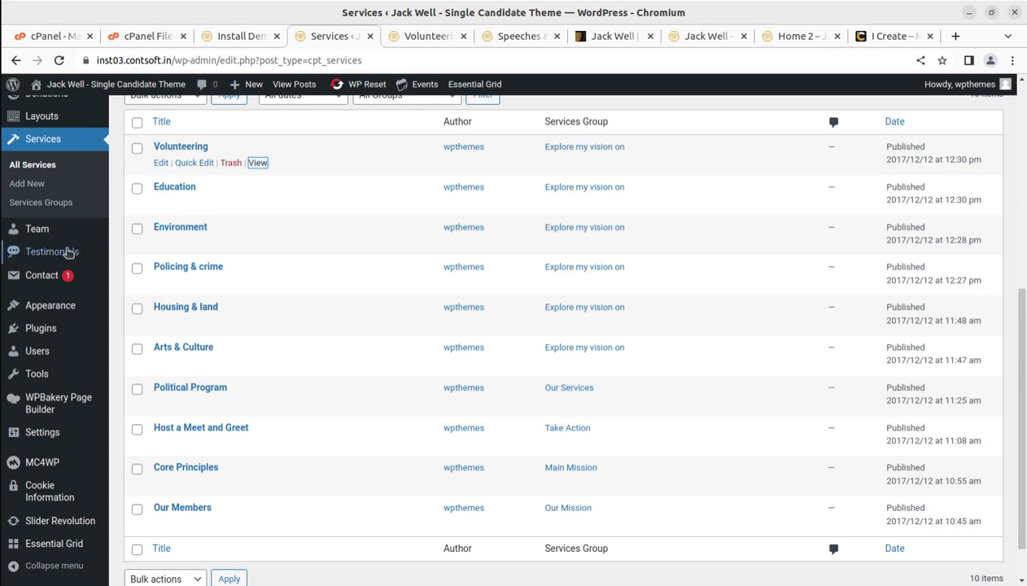
{"action": "left_click", "coordinate": [41, 232]}
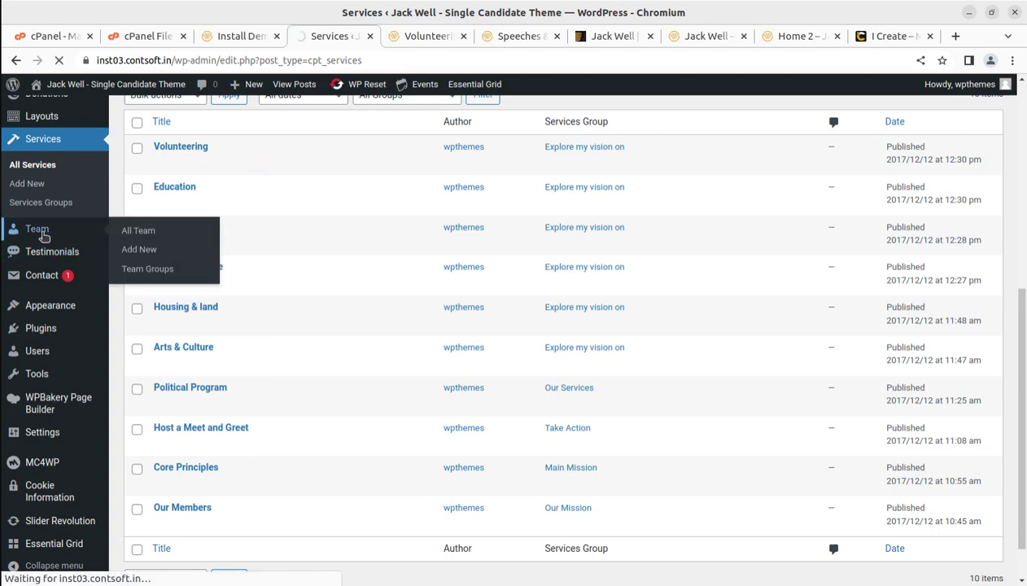
{"action": "scroll", "coordinate": [252, 325], "scroll_direction": "down", "scroll_amount": 3}
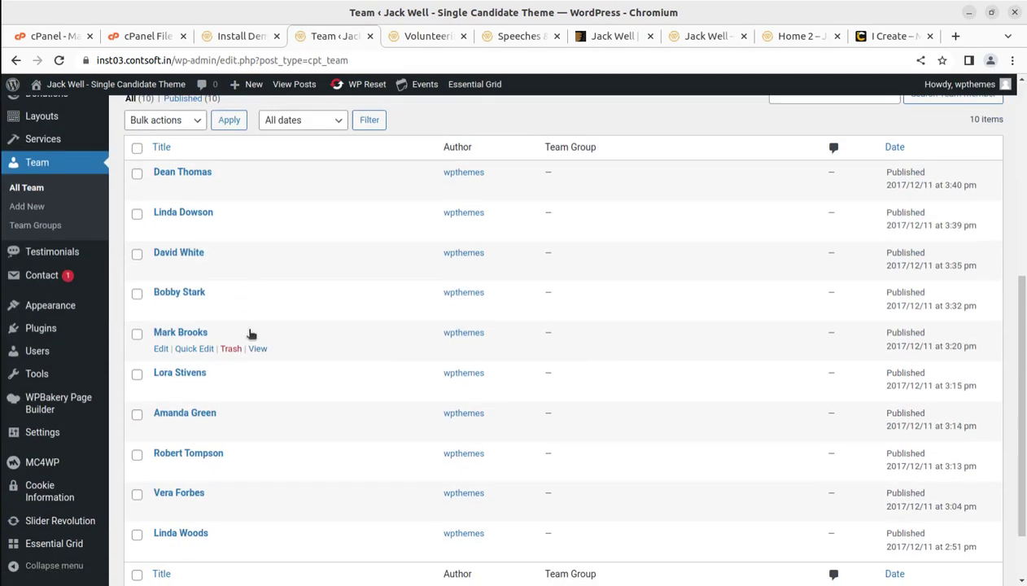
{"action": "scroll", "coordinate": [251, 334], "scroll_direction": "down", "scroll_amount": 1}
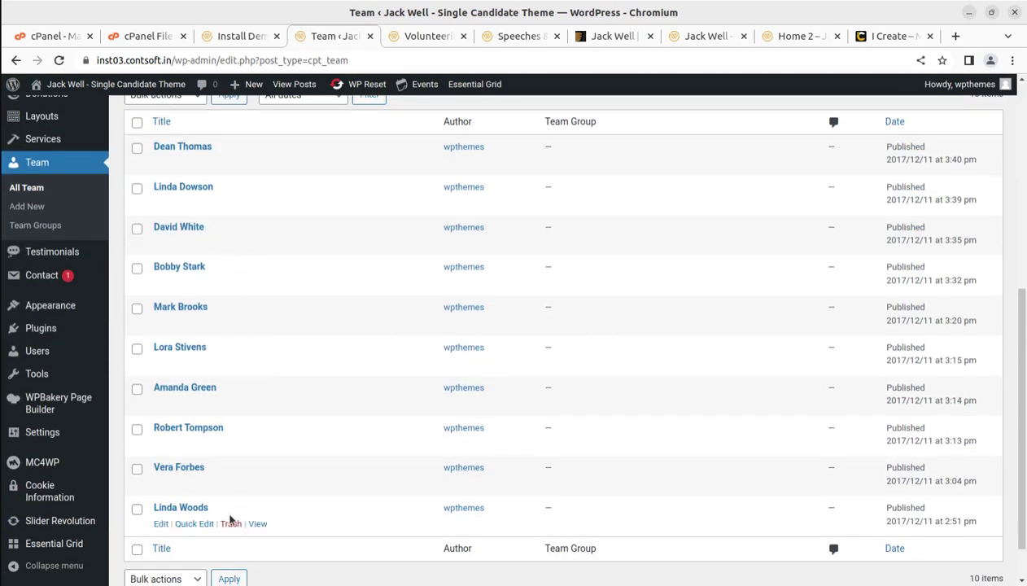
- Open the Testimonials list to look through the imported demo testimonials
{"action": "left_click", "coordinate": [47, 254]}
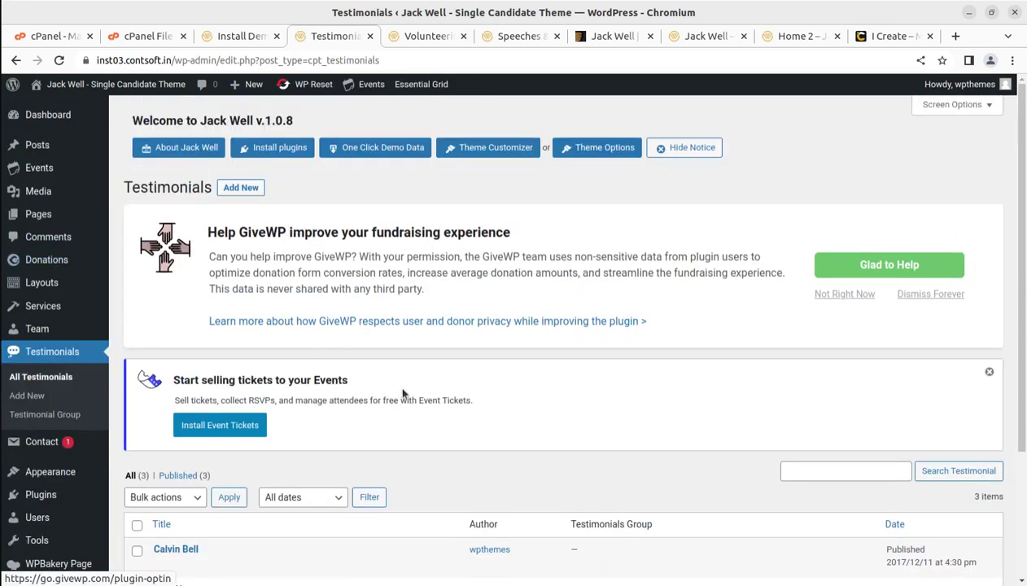
{"action": "scroll", "coordinate": [275, 317], "scroll_direction": "down", "scroll_amount": 3}
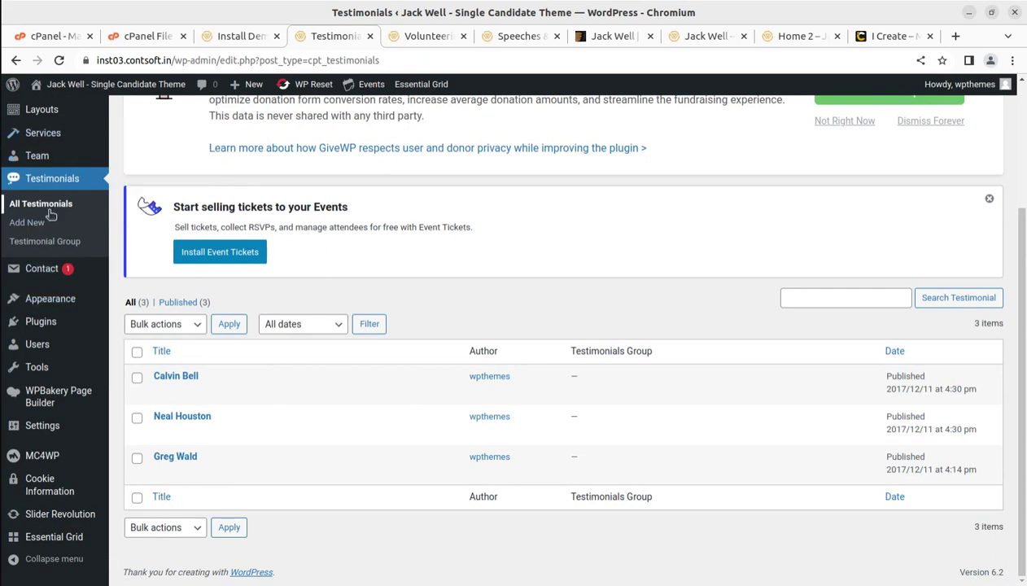
{"action": "mouse_move", "coordinate": [52, 280]}
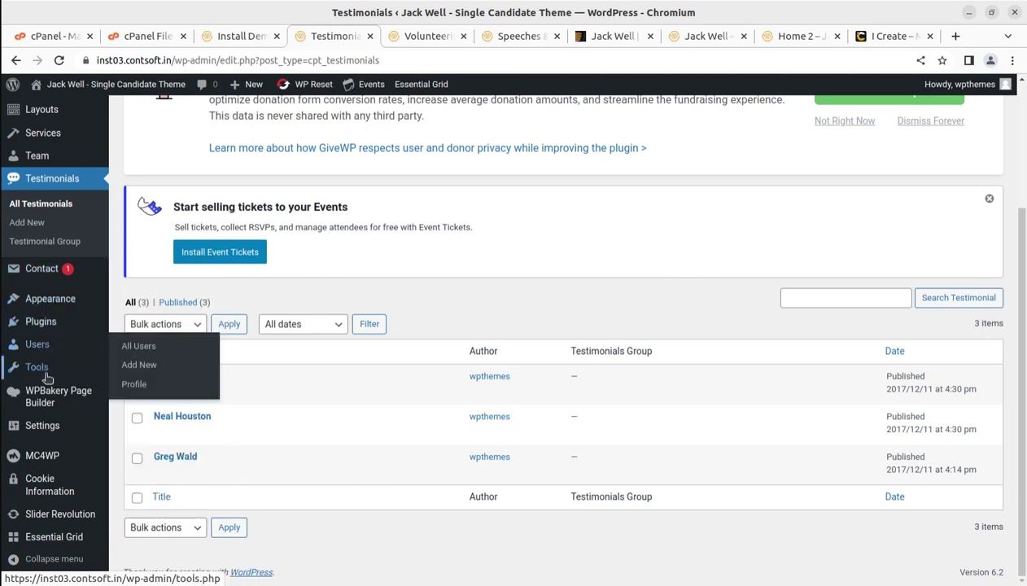
{"action": "mouse_move", "coordinate": [44, 498]}
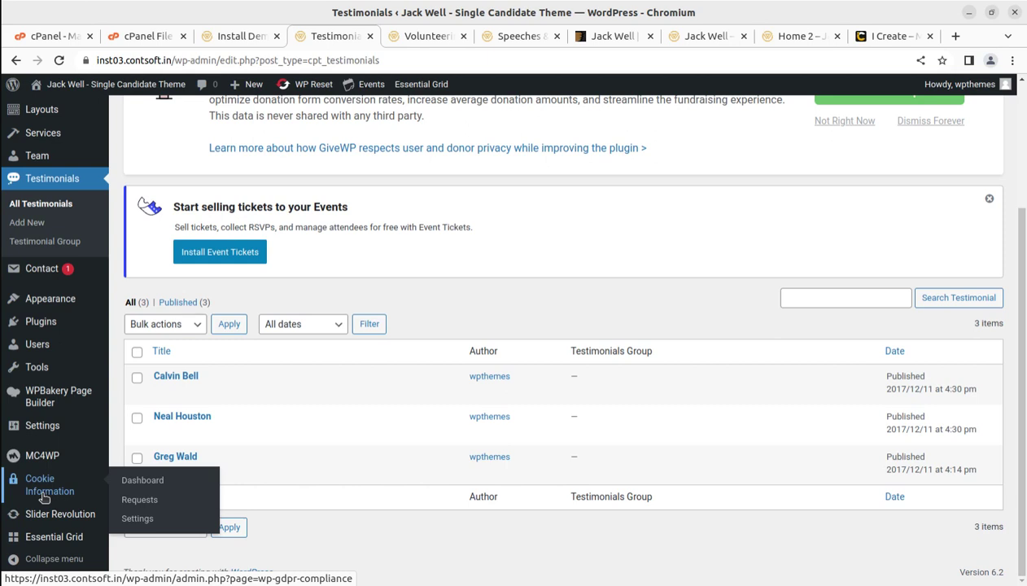
- Open the Slider Revolution overview, close its welcome window, and expand the available actions for the Revslider 1 module
{"action": "mouse_move", "coordinate": [43, 525]}
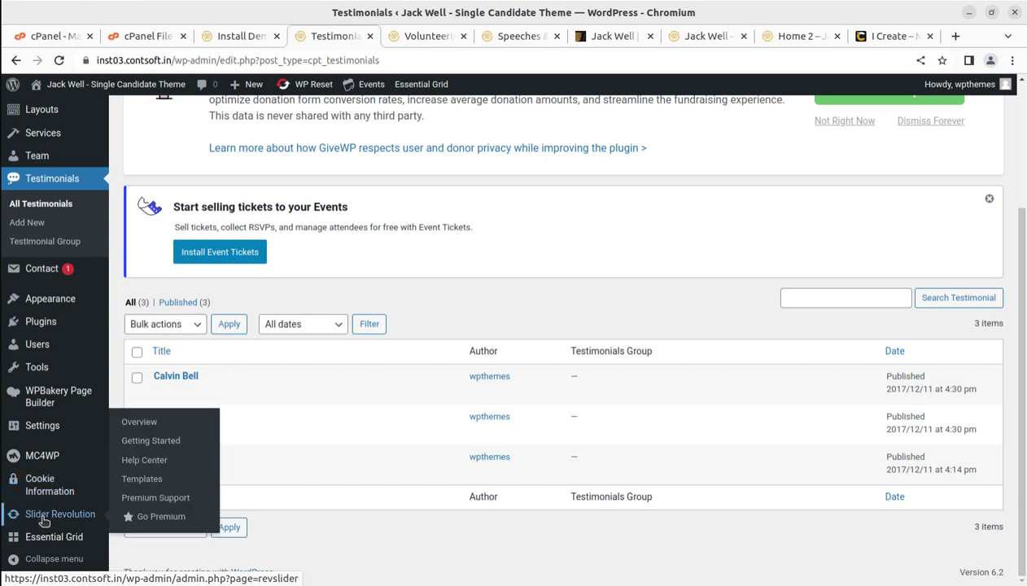
{"action": "left_click", "coordinate": [44, 521]}
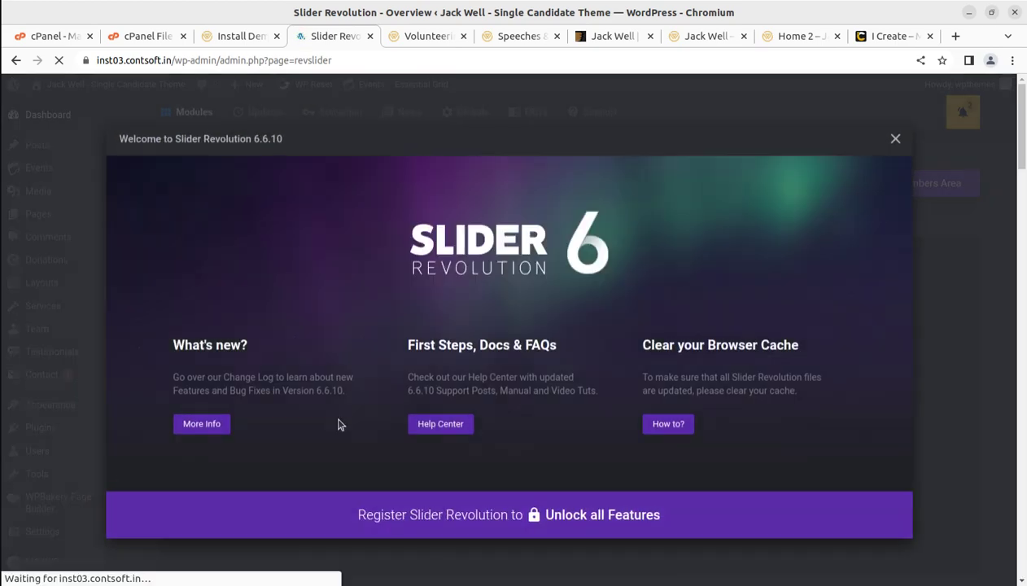
{"action": "left_click", "coordinate": [895, 140]}
{"action": "scroll", "coordinate": [443, 377], "scroll_direction": "down", "scroll_amount": 5}
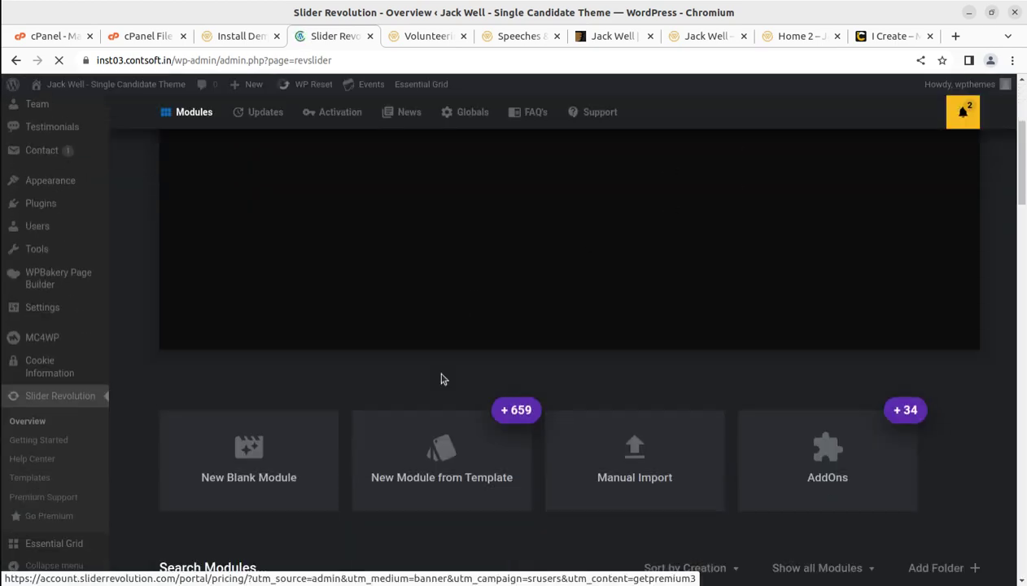
{"action": "scroll", "coordinate": [383, 423], "scroll_direction": "down", "scroll_amount": 3}
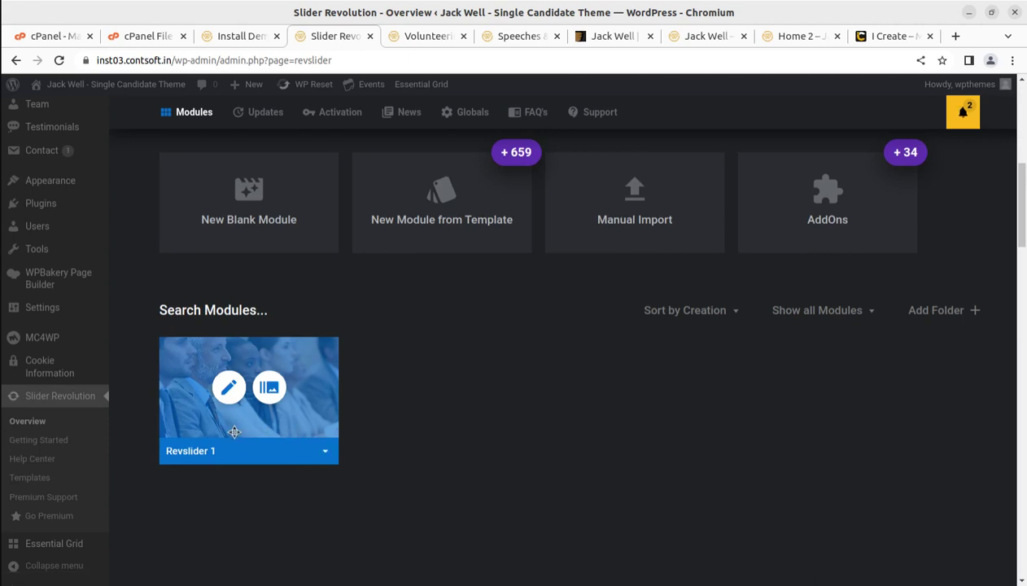
{"action": "left_click", "coordinate": [325, 455]}
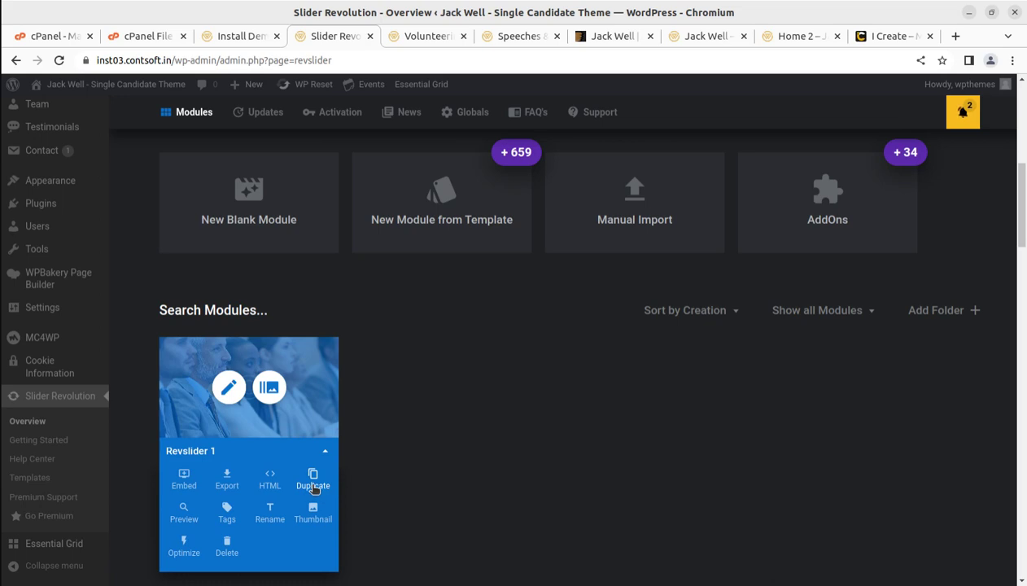
- Open Revslider 1 in the slide editor and select the full-width overlay shape on the first slide to examine its layer options
{"action": "left_click", "coordinate": [229, 388]}
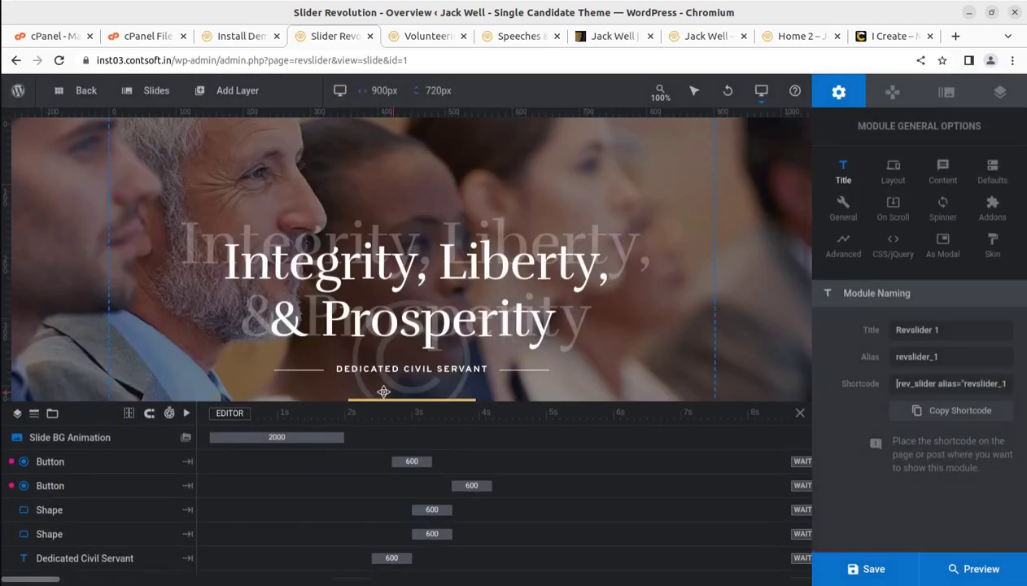
{"action": "left_click", "coordinate": [746, 192]}
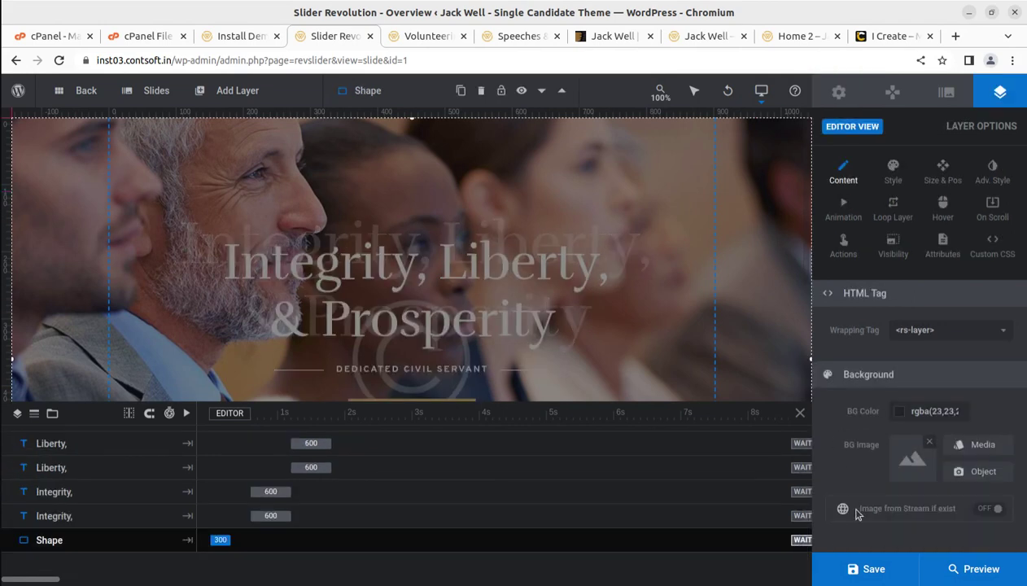
{"action": "mouse_move", "coordinate": [869, 569]}
- Switch to slide #2, select the Candidate text layer in the headline, and highlight its text content
{"action": "mouse_move", "coordinate": [154, 91]}
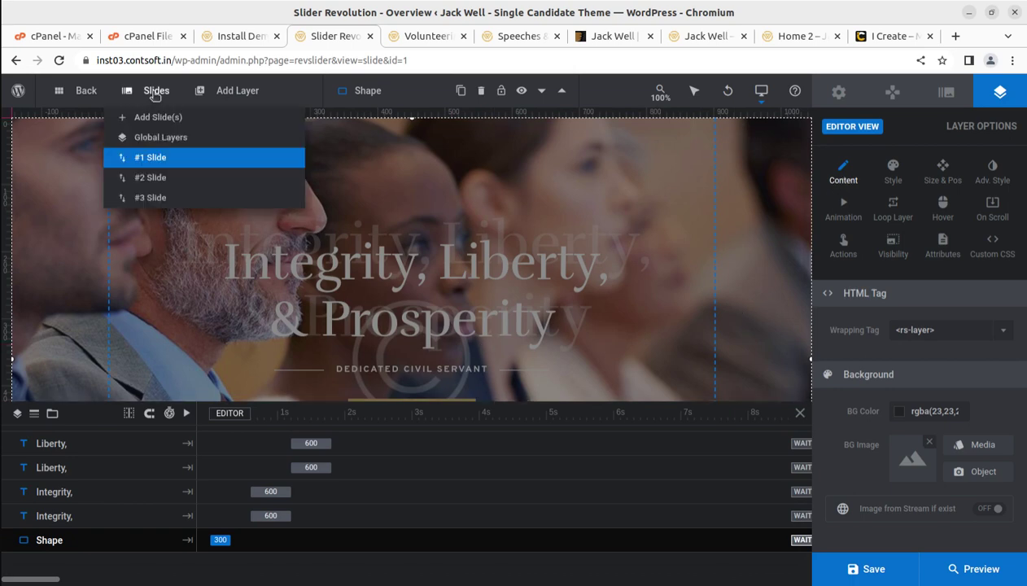
{"action": "left_click", "coordinate": [152, 178]}
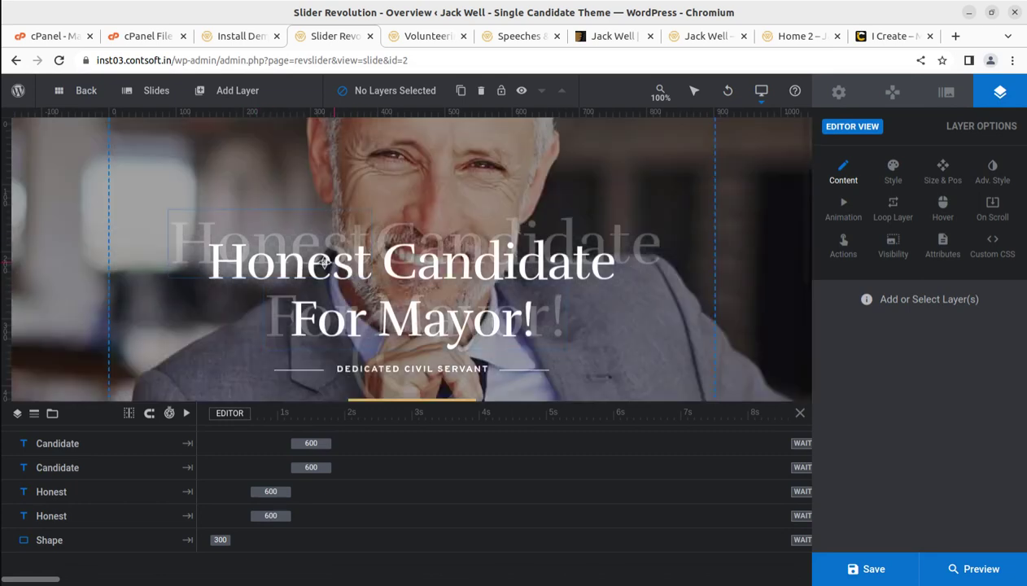
{"action": "left_click", "coordinate": [323, 261]}
{"action": "left_click", "coordinate": [434, 257]}
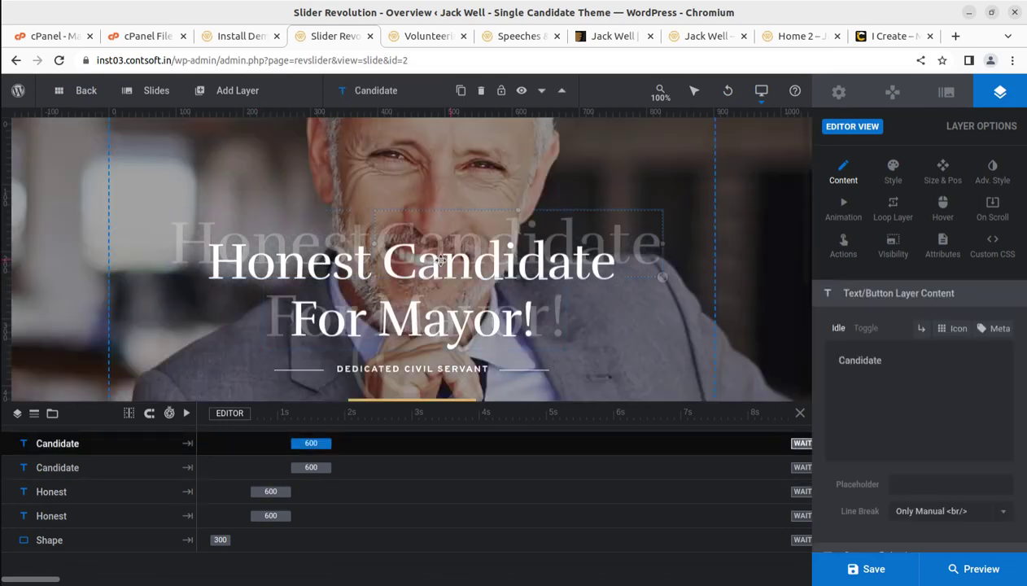
{"action": "left_click_drag", "start_coordinate": [896, 361], "coordinate": [830, 359]}
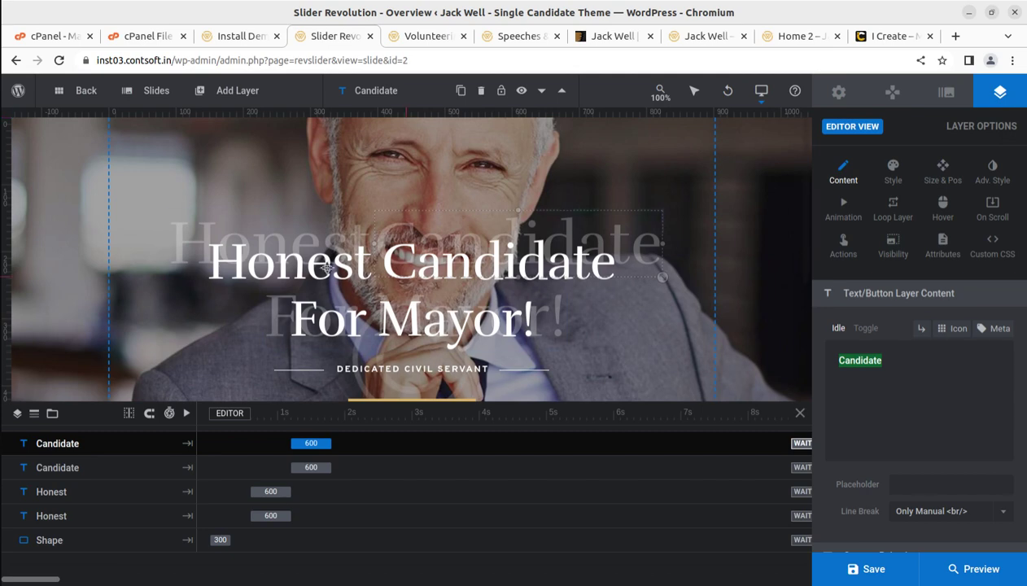
- Leave the slide editor for the Dashboard and open the Essential Grid overview to examine its current grids and registration sections
{"action": "mouse_move", "coordinate": [18, 96]}
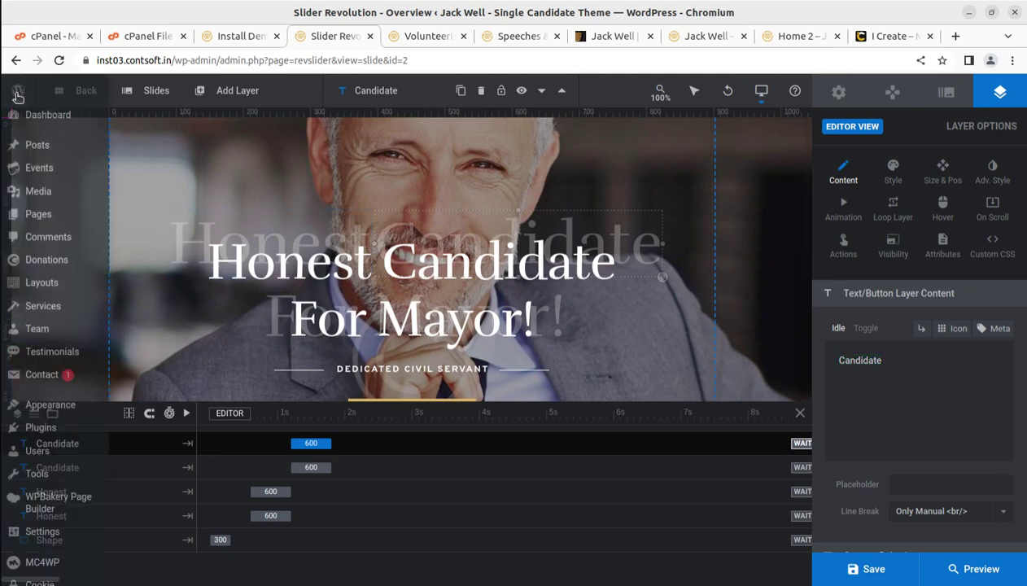
{"action": "left_click", "coordinate": [33, 119]}
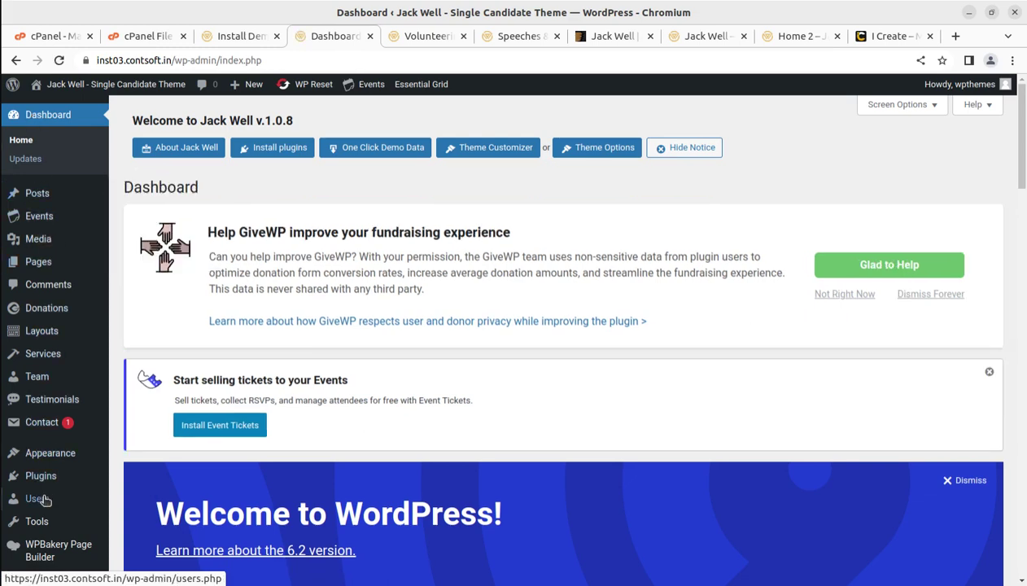
{"action": "scroll", "coordinate": [57, 390], "scroll_direction": "down", "scroll_amount": 5}
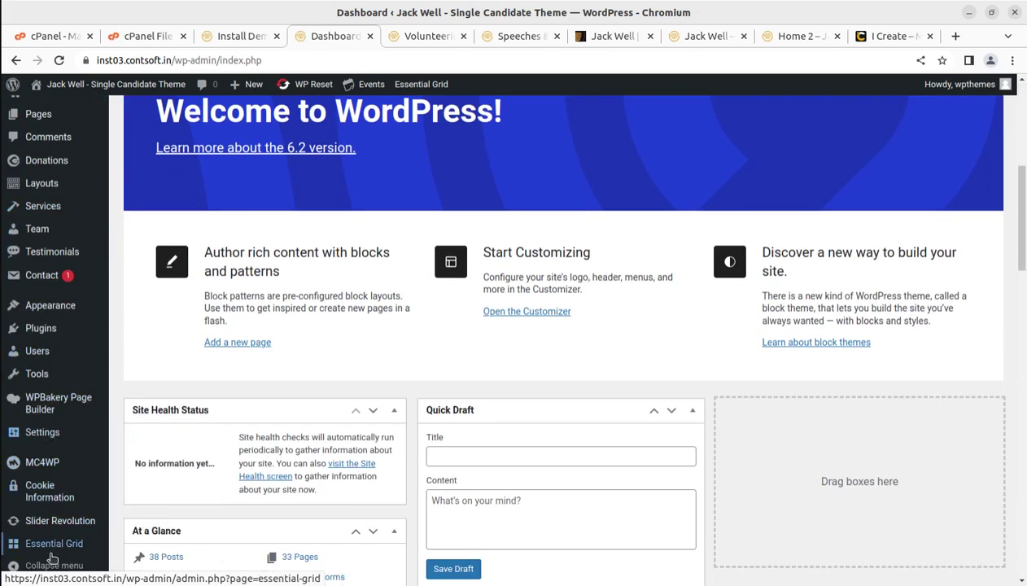
{"action": "mouse_move", "coordinate": [51, 550]}
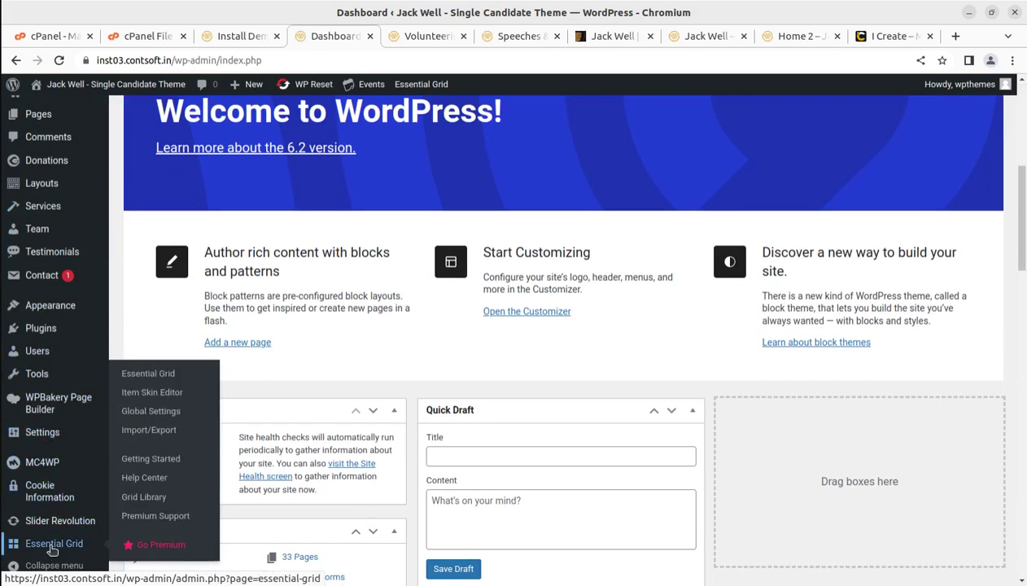
{"action": "left_click", "coordinate": [136, 376]}
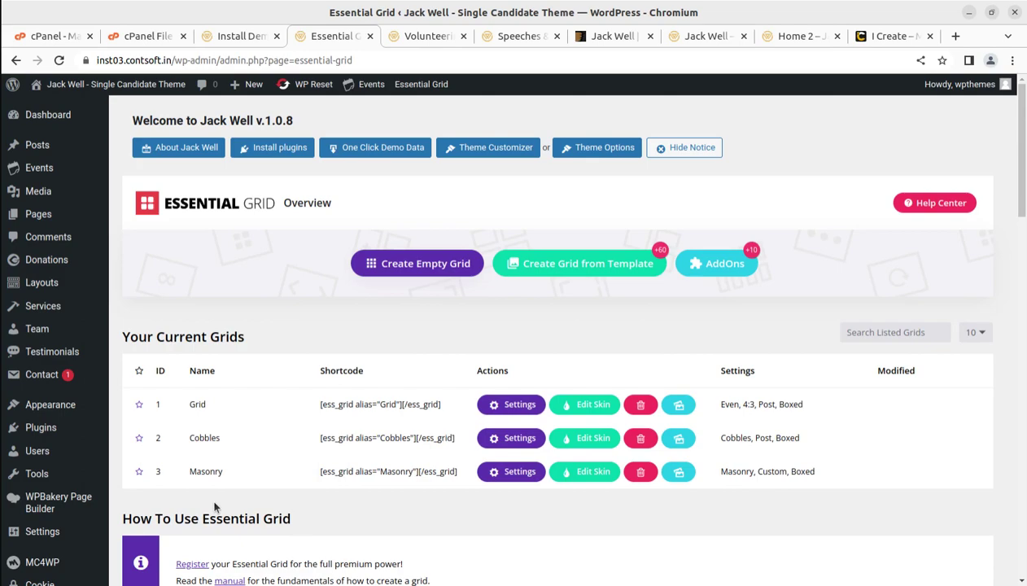
{"action": "scroll", "coordinate": [276, 281], "scroll_direction": "down", "scroll_amount": 8}
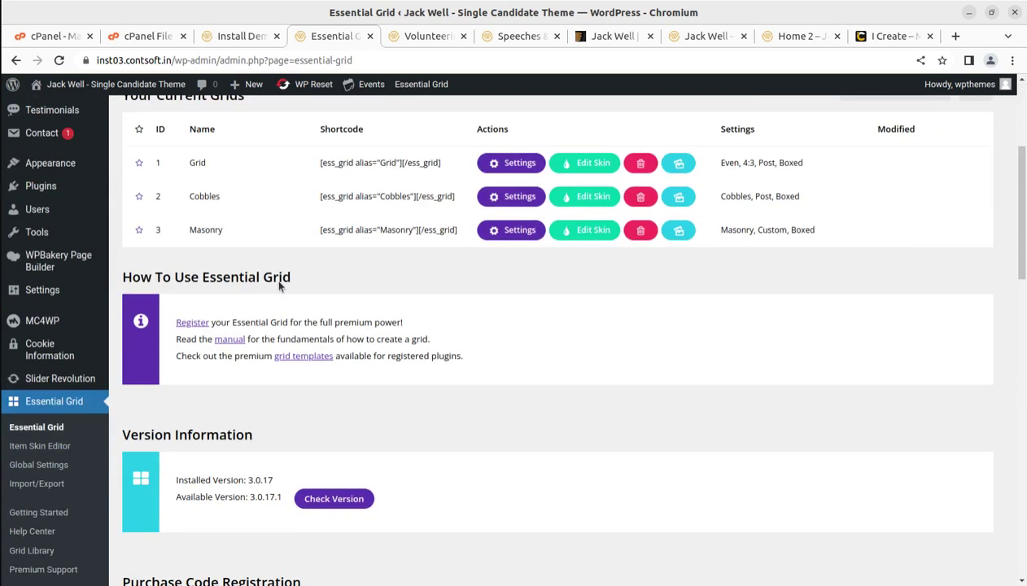
{"action": "scroll", "coordinate": [260, 446], "scroll_direction": "down", "scroll_amount": 1}
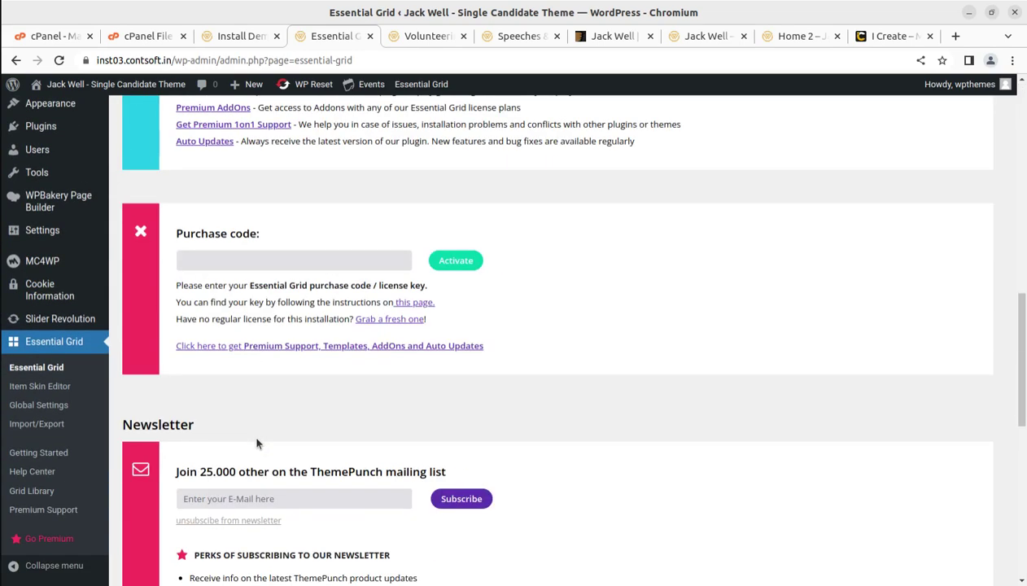
{"action": "scroll", "coordinate": [257, 442], "scroll_direction": "up", "scroll_amount": 5}
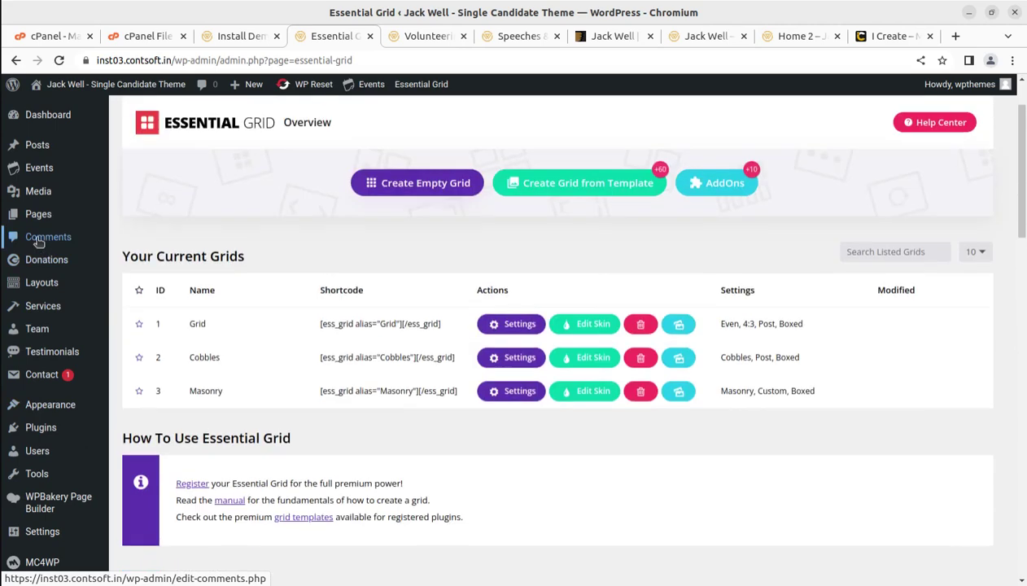
- Return to the Dashboard, open the Theme Customizer, and examine the site title, icon and logo settings under Logo & Site Identity
{"action": "scroll", "coordinate": [32, 244], "scroll_direction": "up", "scroll_amount": 4}
{"action": "left_click", "coordinate": [49, 116]}
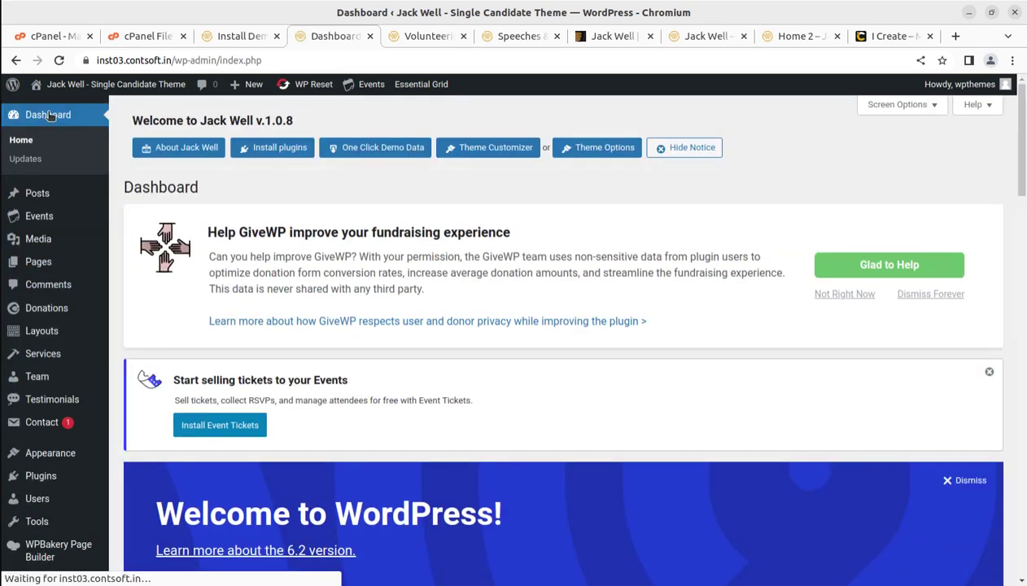
{"action": "left_click", "coordinate": [487, 152]}
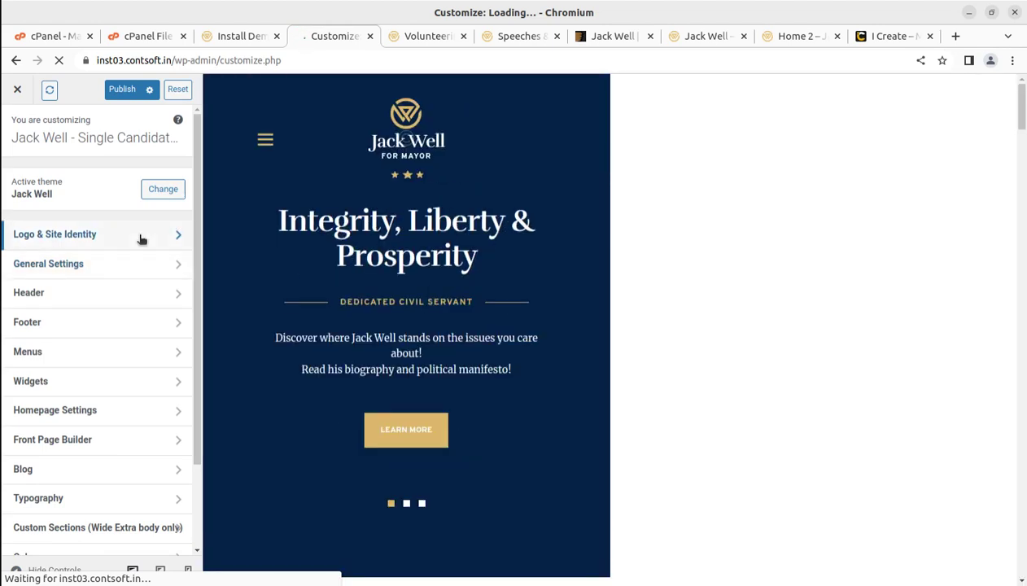
{"action": "left_click", "coordinate": [140, 237]}
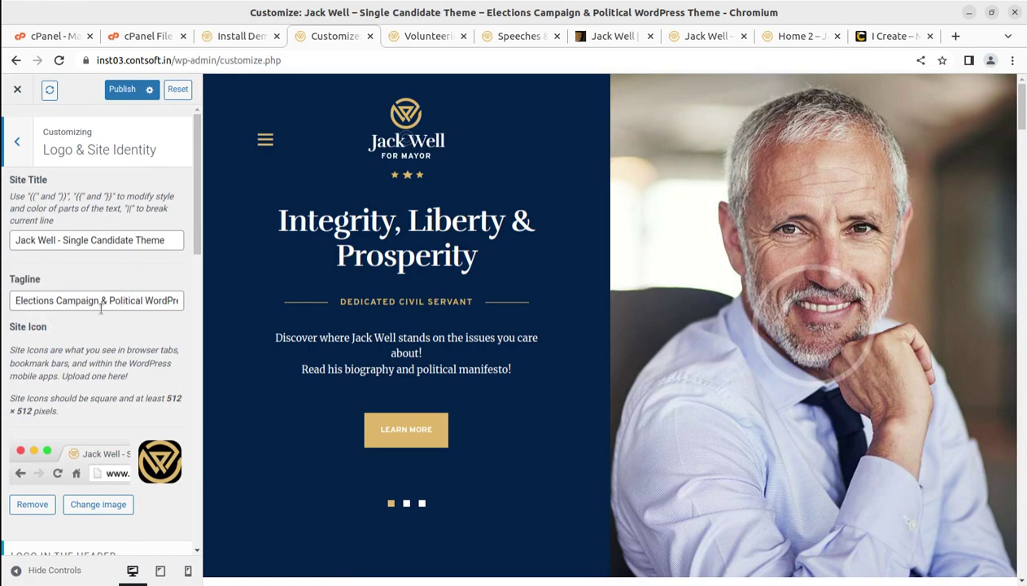
{"action": "scroll", "coordinate": [91, 297], "scroll_direction": "down", "scroll_amount": 5}
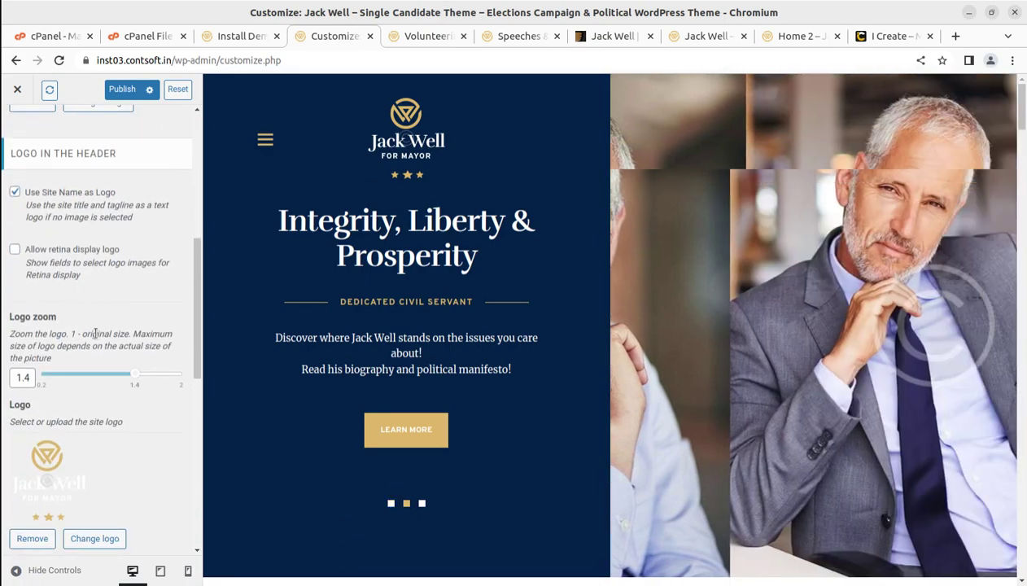
{"action": "scroll", "coordinate": [96, 351], "scroll_direction": "down", "scroll_amount": 2}
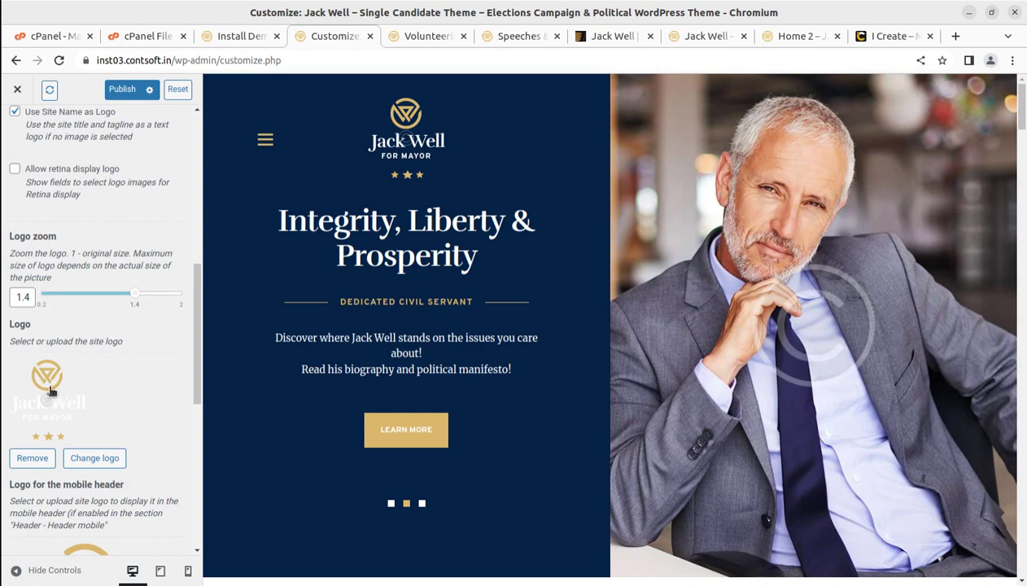
{"action": "scroll", "coordinate": [50, 405], "scroll_direction": "down", "scroll_amount": 4}
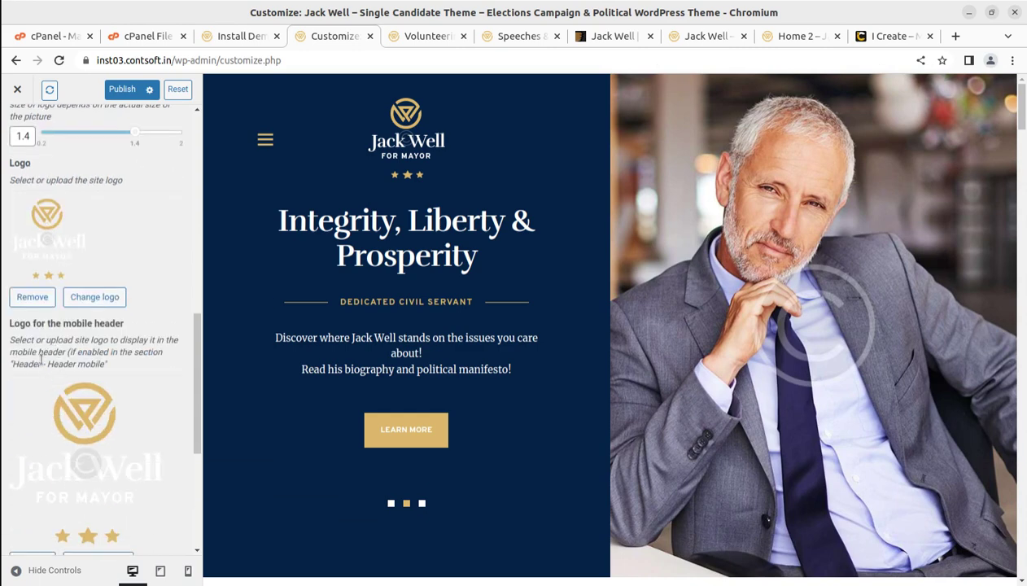
- Examine the mobile and side logo settings under Logo & Site Identity, and return to the main customizer sections
{"action": "scroll", "coordinate": [96, 358], "scroll_direction": "down", "scroll_amount": 7}
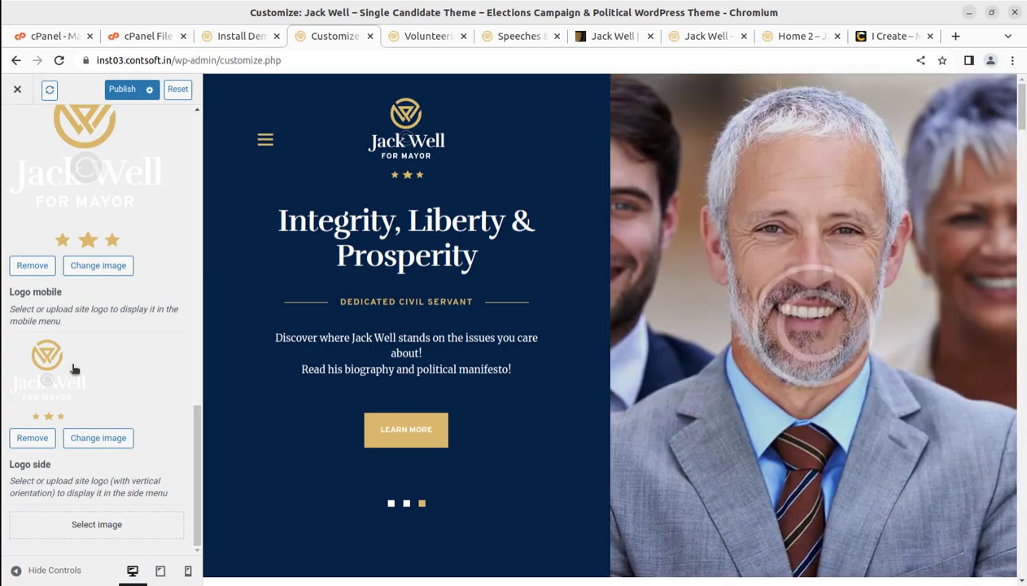
{"action": "scroll", "coordinate": [73, 369], "scroll_direction": "up", "scroll_amount": 15}
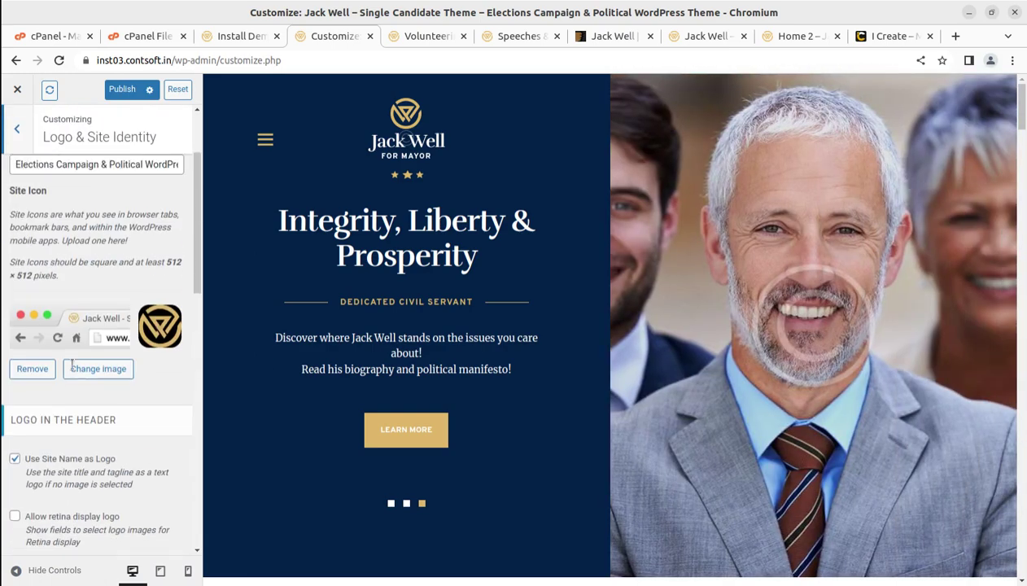
{"action": "left_click", "coordinate": [17, 135]}
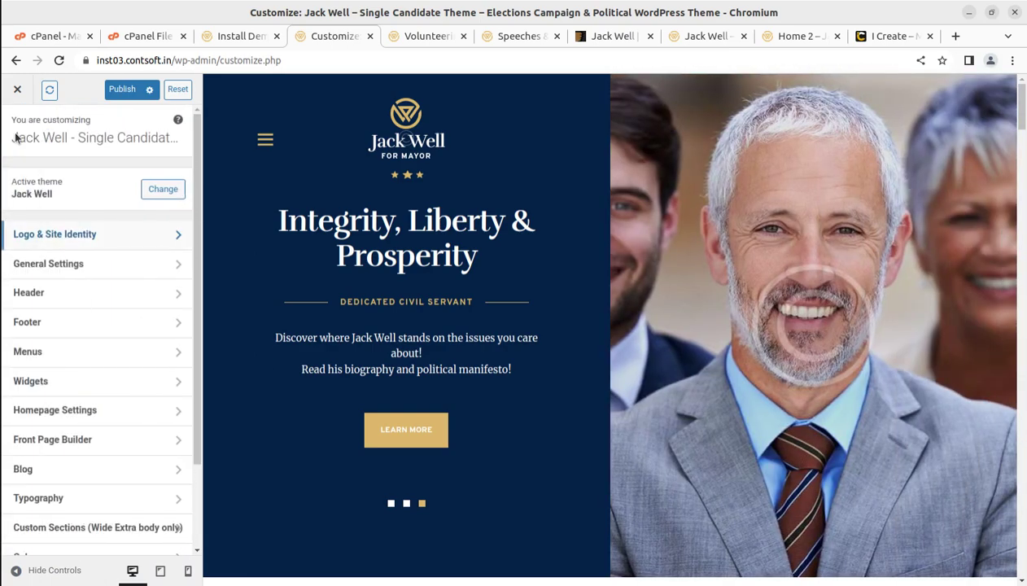
- Open General Settings and examine the layout, sidebar, additional widgets and Design & Effects options before returning to the section list
{"action": "left_click", "coordinate": [77, 265]}
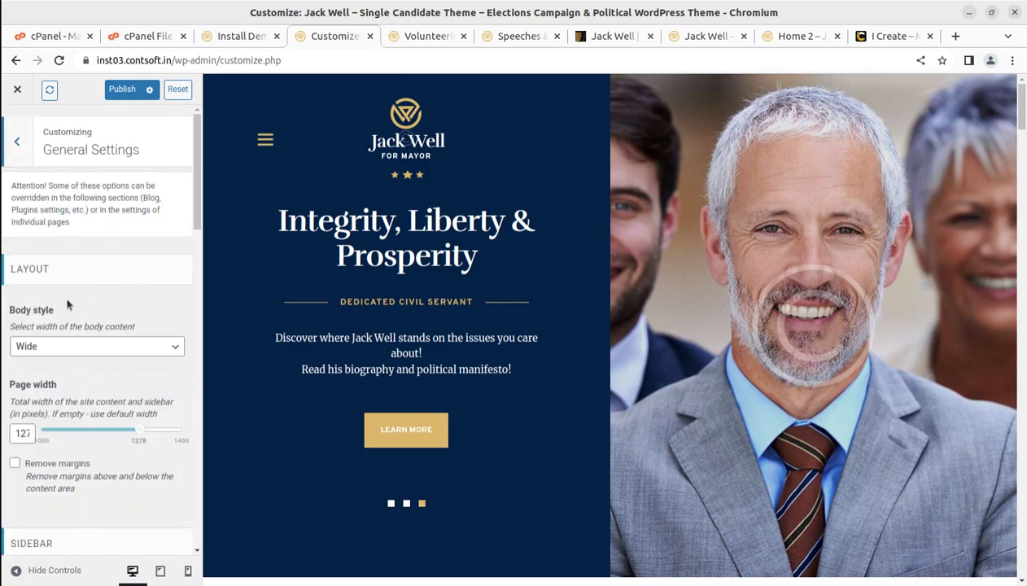
{"action": "scroll", "coordinate": [76, 327], "scroll_direction": "down", "scroll_amount": 6}
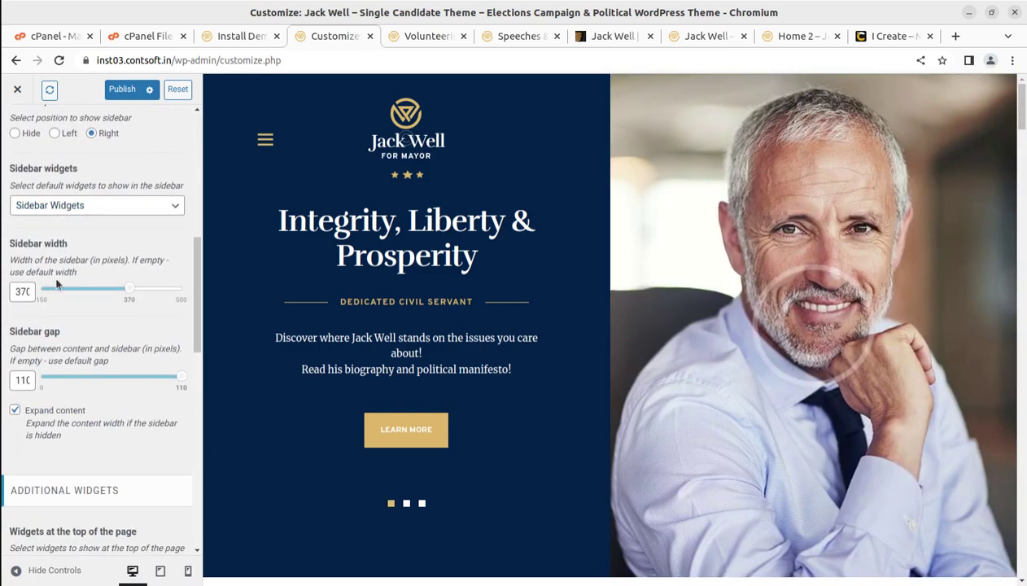
{"action": "scroll", "coordinate": [61, 403], "scroll_direction": "down", "scroll_amount": 4}
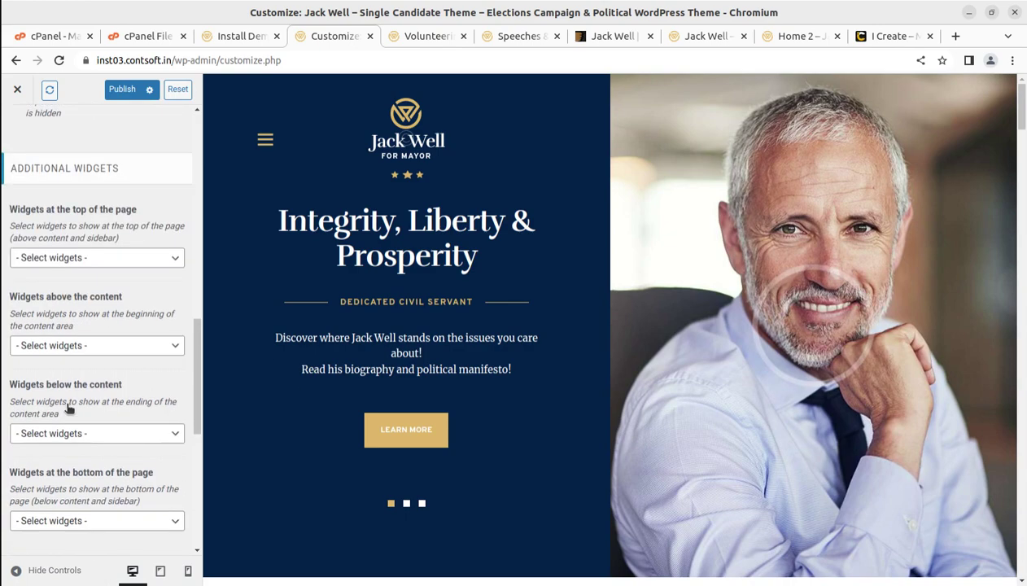
{"action": "scroll", "coordinate": [70, 373], "scroll_direction": "down", "scroll_amount": 3}
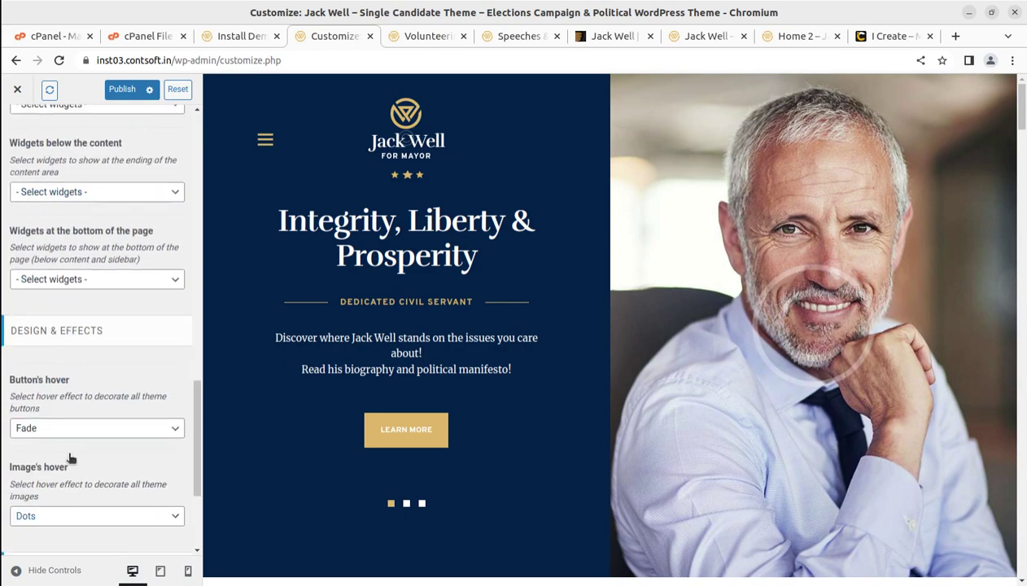
{"action": "scroll", "coordinate": [69, 458], "scroll_direction": "up", "scroll_amount": 5}
{"action": "scroll", "coordinate": [65, 432], "scroll_direction": "up", "scroll_amount": 4}
{"action": "left_click", "coordinate": [16, 139]}
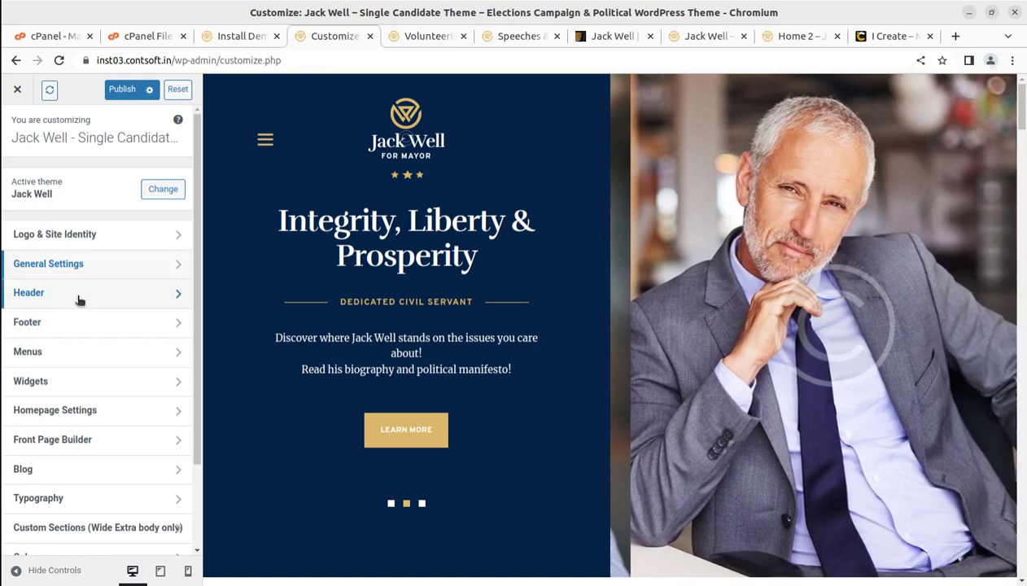
- Open the Header settings and examine the header style options and the available custom layouts, leaving the selection as Header Default
{"action": "left_click", "coordinate": [78, 297]}
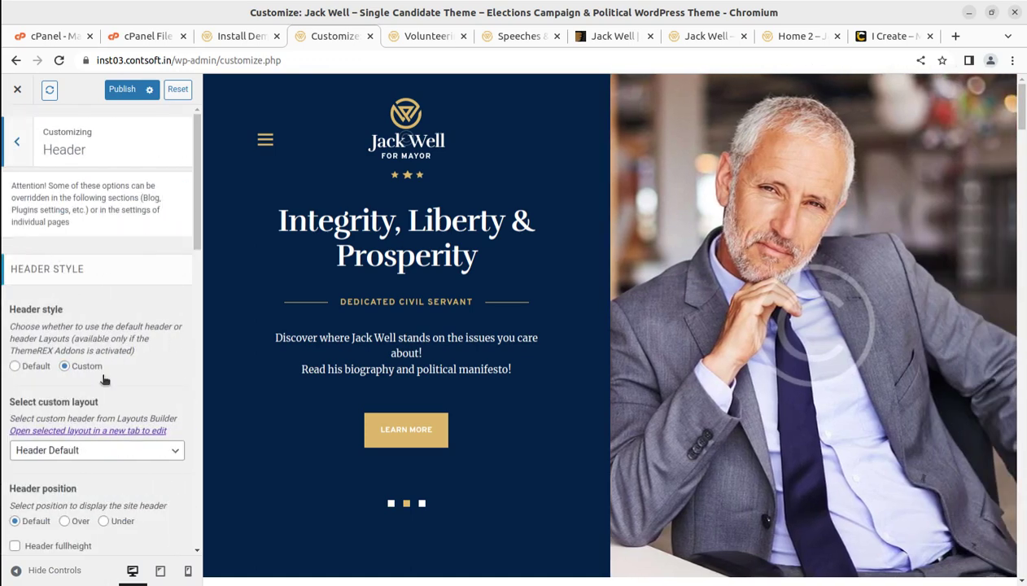
{"action": "scroll", "coordinate": [103, 382], "scroll_direction": "down", "scroll_amount": 2}
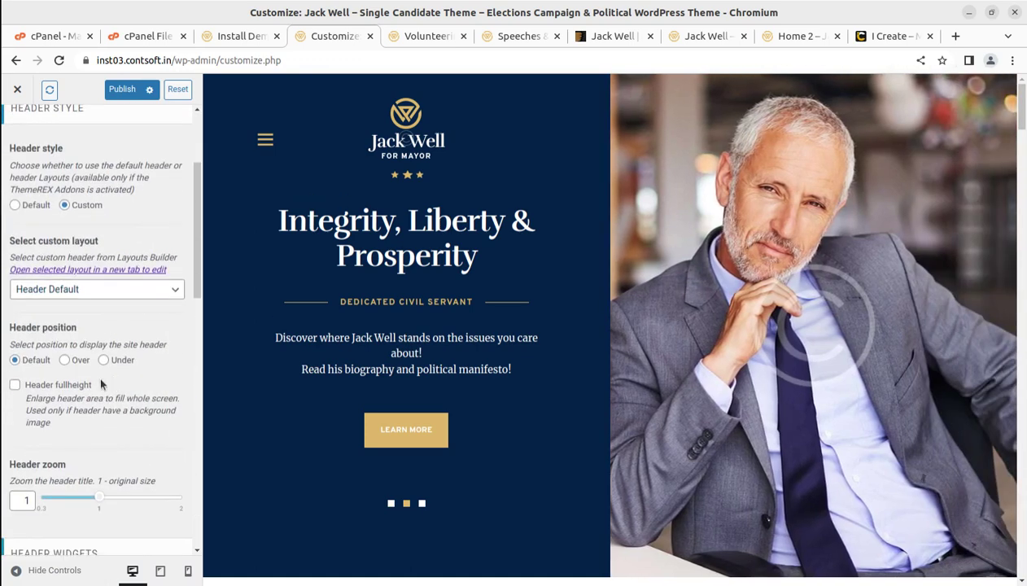
{"action": "left_click", "coordinate": [91, 291]}
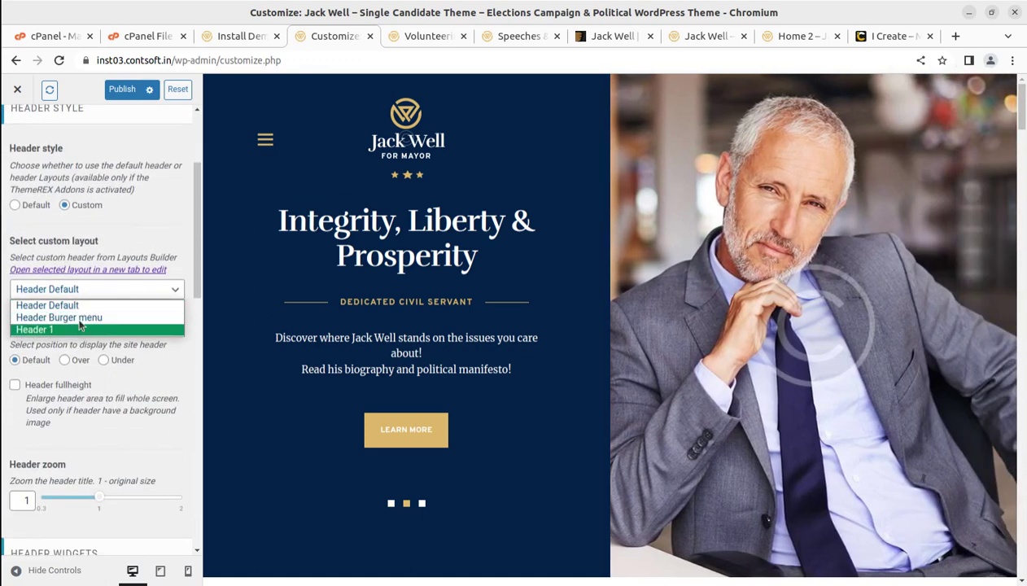
{"action": "left_click", "coordinate": [88, 212]}
{"action": "scroll", "coordinate": [89, 212], "scroll_direction": "up", "scroll_amount": 2}
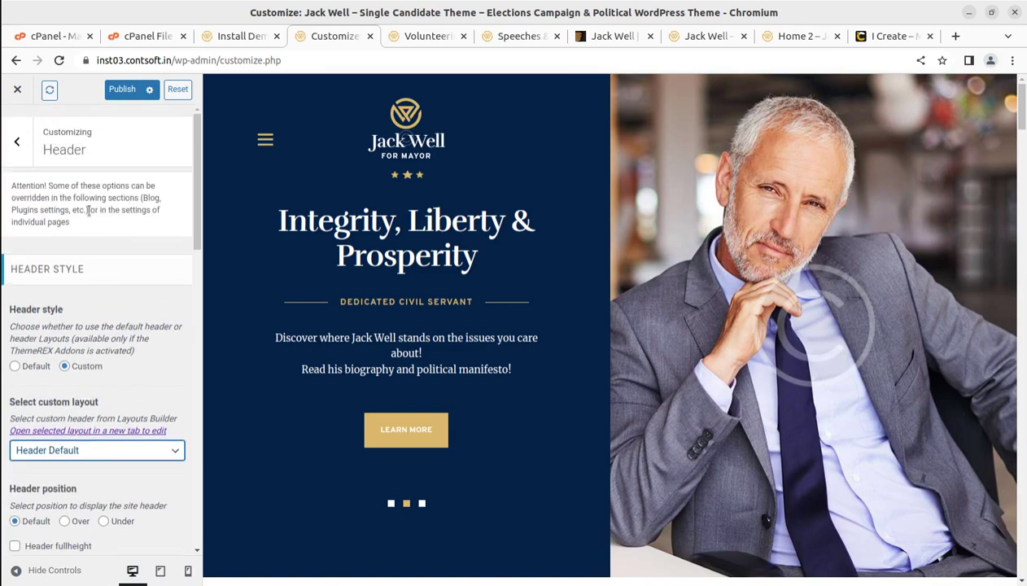
{"action": "left_click", "coordinate": [16, 142]}
- Open the Footer settings, check the footer widgets choices, and return to the main customizer sections
{"action": "left_click", "coordinate": [108, 329]}
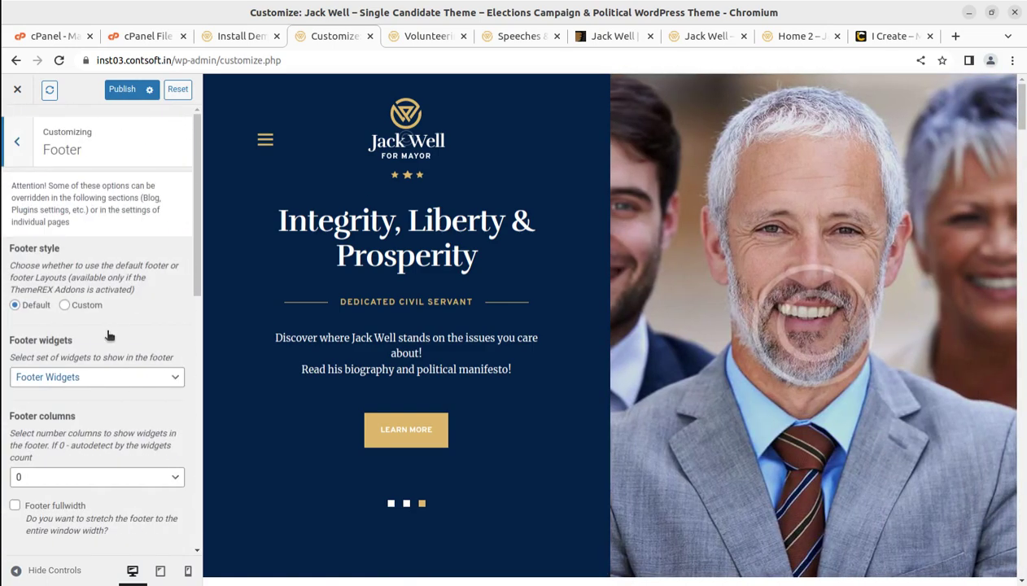
{"action": "left_click", "coordinate": [112, 381]}
{"action": "left_click", "coordinate": [113, 381]}
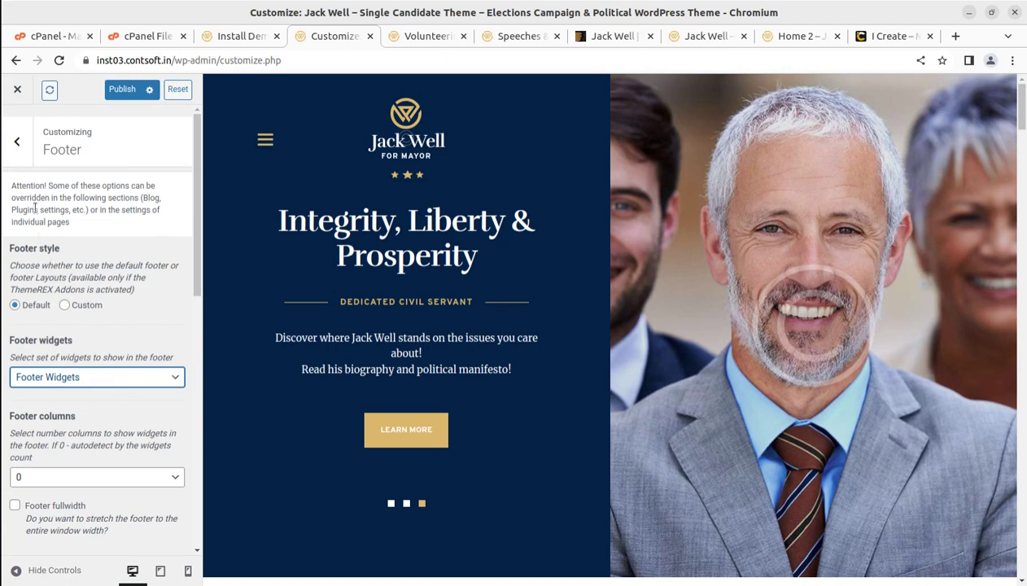
{"action": "left_click", "coordinate": [17, 163]}
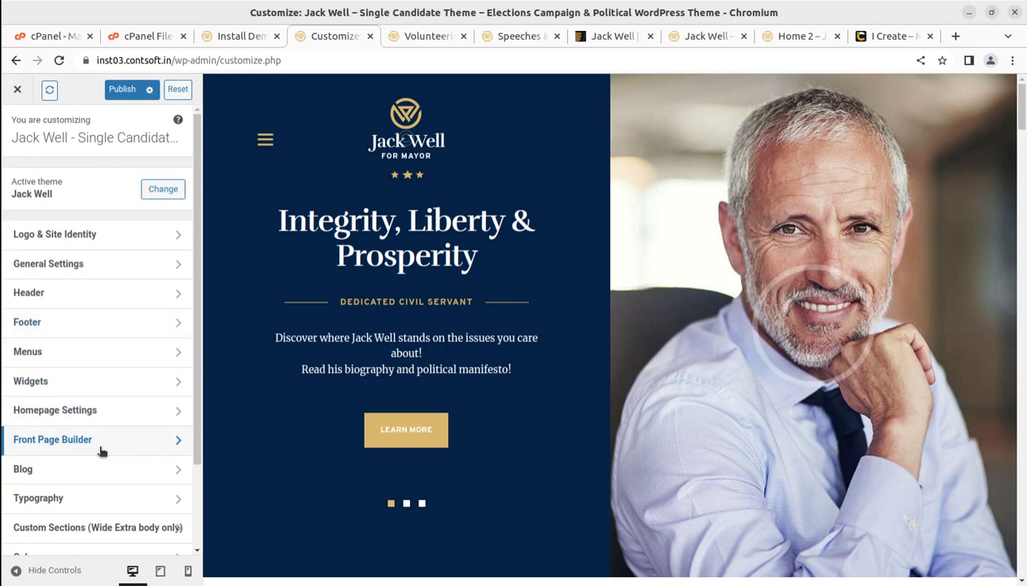
- Open the Front Page Builder and examine its General and Title section settings
{"action": "left_click", "coordinate": [101, 450]}
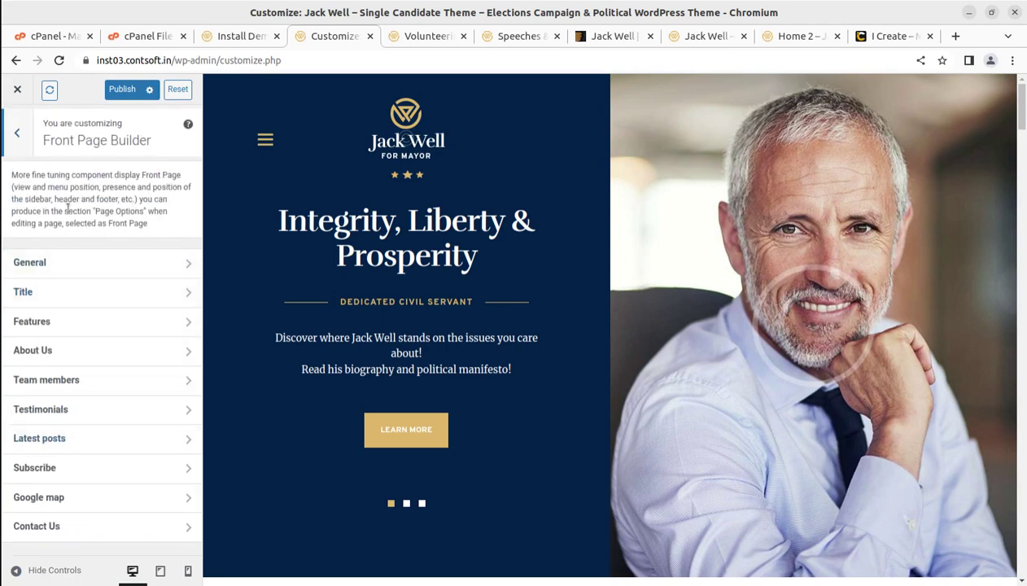
{"action": "left_click", "coordinate": [101, 269]}
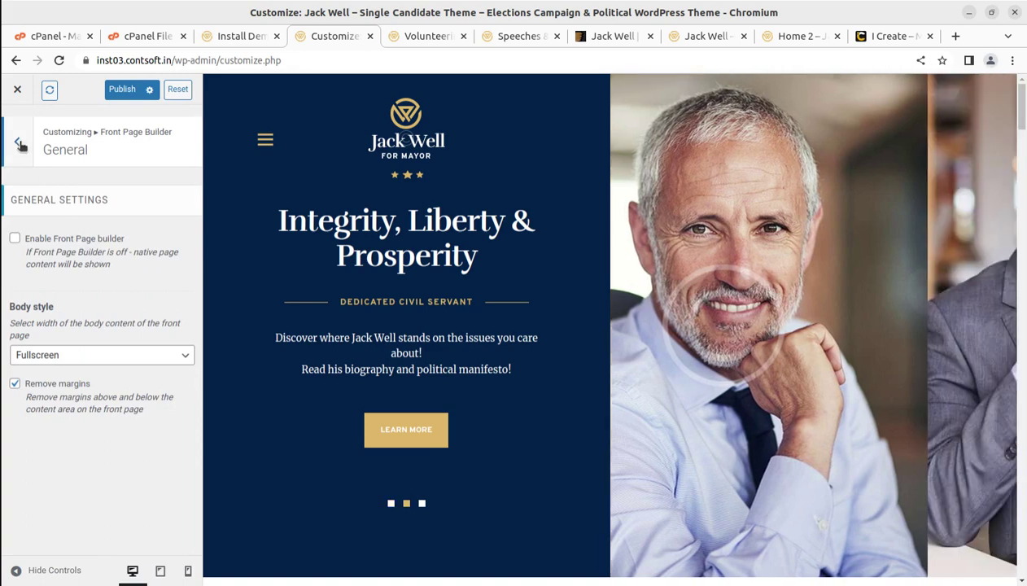
{"action": "left_click", "coordinate": [17, 142]}
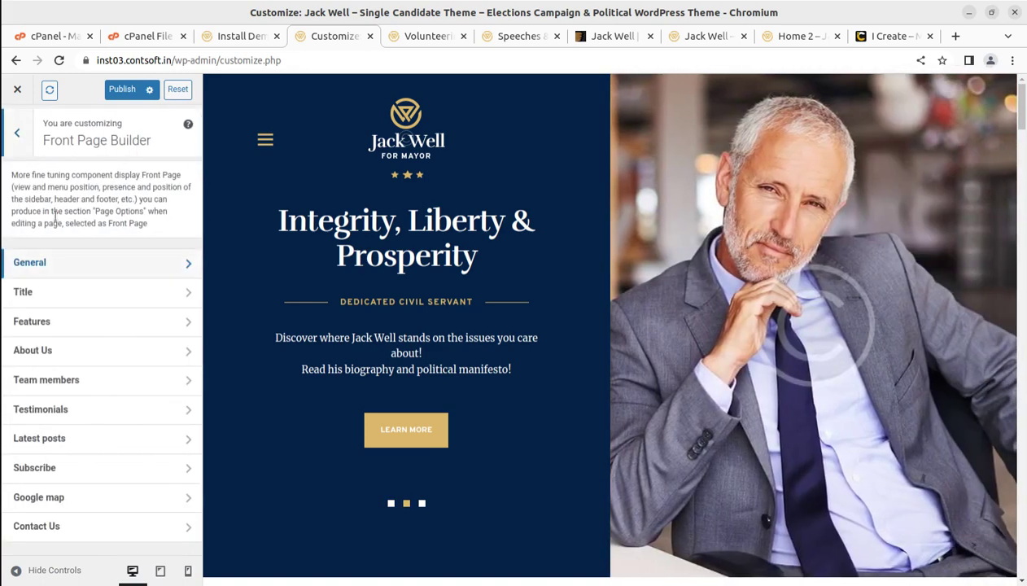
{"action": "left_click", "coordinate": [93, 302]}
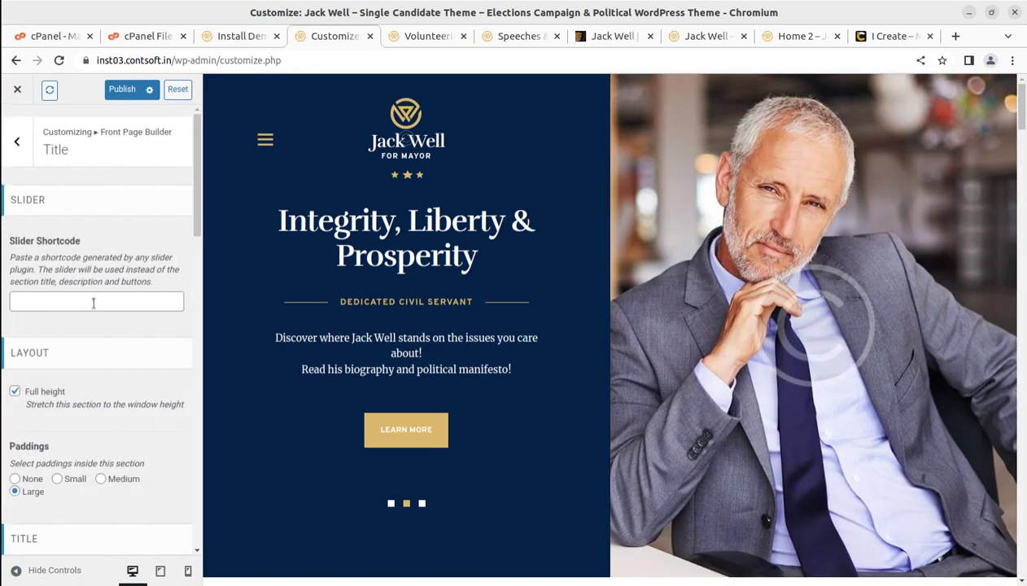
{"action": "left_click", "coordinate": [17, 142]}
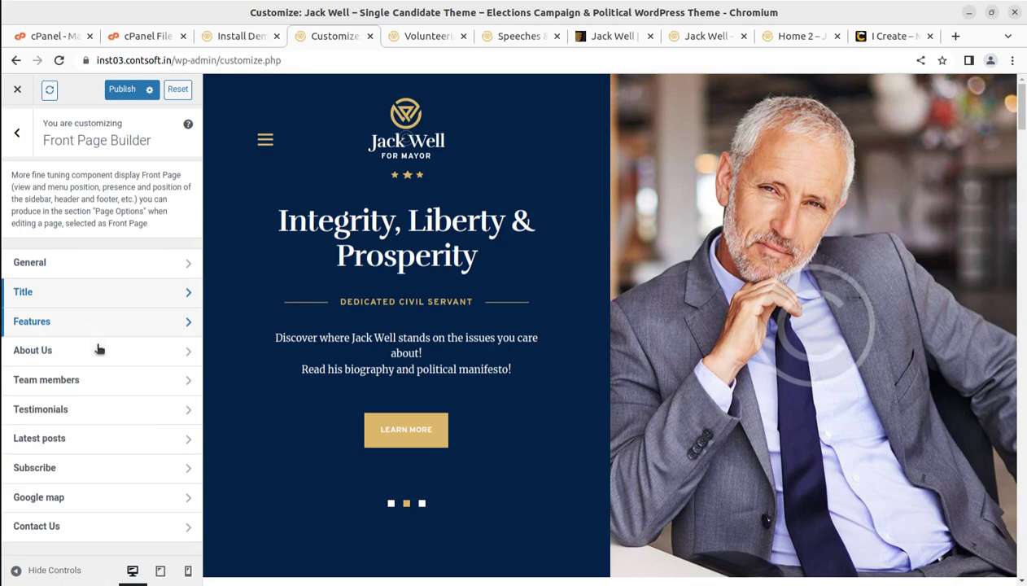
- Open the Front Page Builder's Testimonials settings, highlight the section title and description texts, and return to the main customizer sections
{"action": "left_click", "coordinate": [104, 407]}
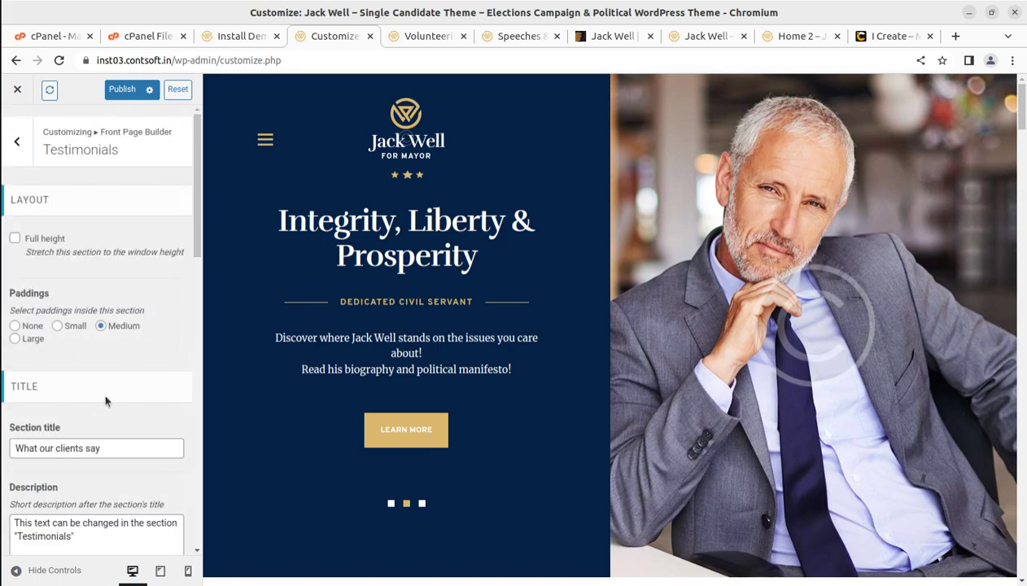
{"action": "scroll", "coordinate": [91, 326], "scroll_direction": "down", "scroll_amount": 1}
{"action": "scroll", "coordinate": [91, 325], "scroll_direction": "down", "scroll_amount": 1}
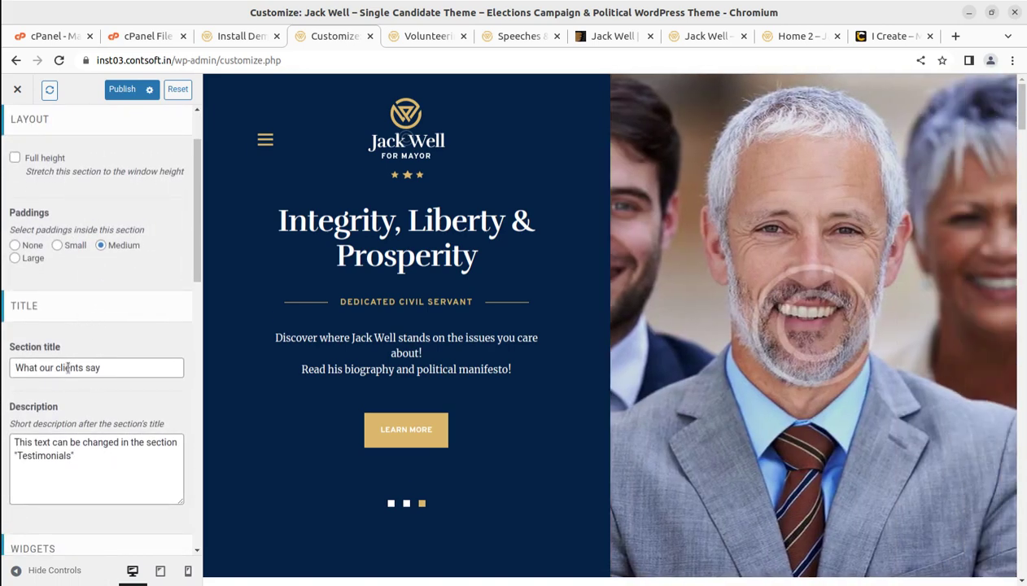
{"action": "left_click_drag", "start_coordinate": [104, 368], "coordinate": [8, 368]}
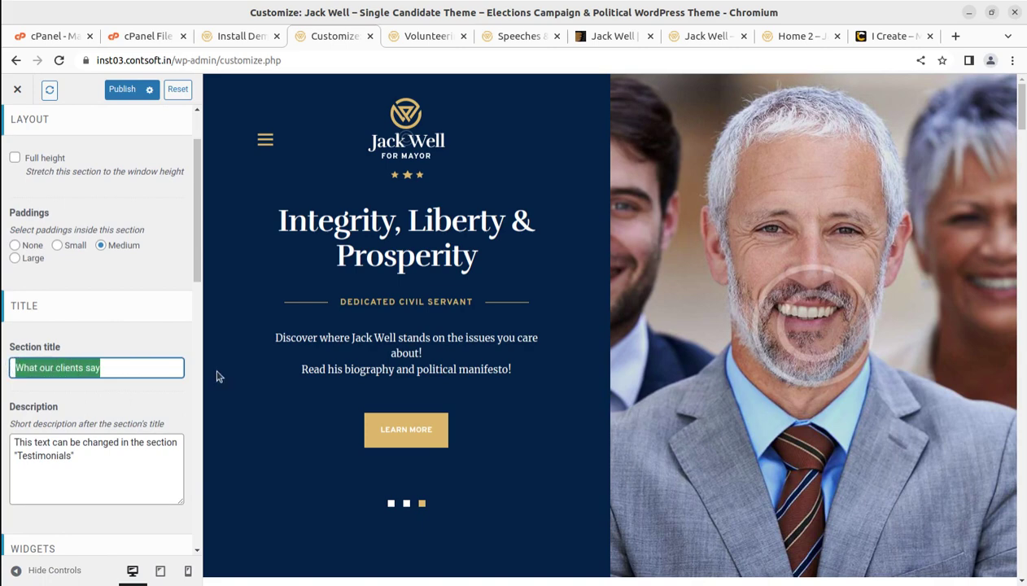
{"action": "left_click_drag", "start_coordinate": [116, 468], "coordinate": [7, 440]}
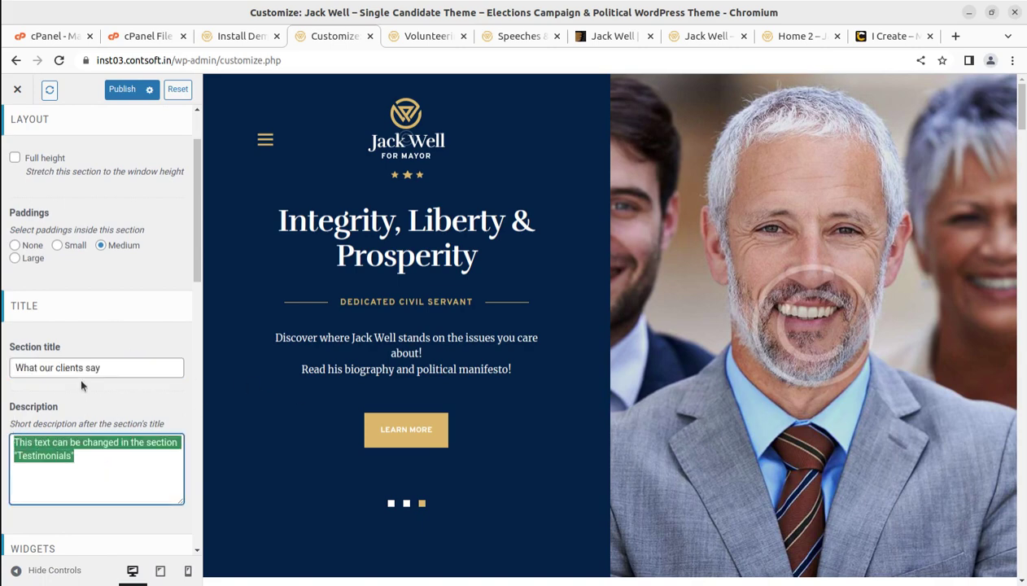
{"action": "scroll", "coordinate": [80, 374], "scroll_direction": "up", "scroll_amount": 1}
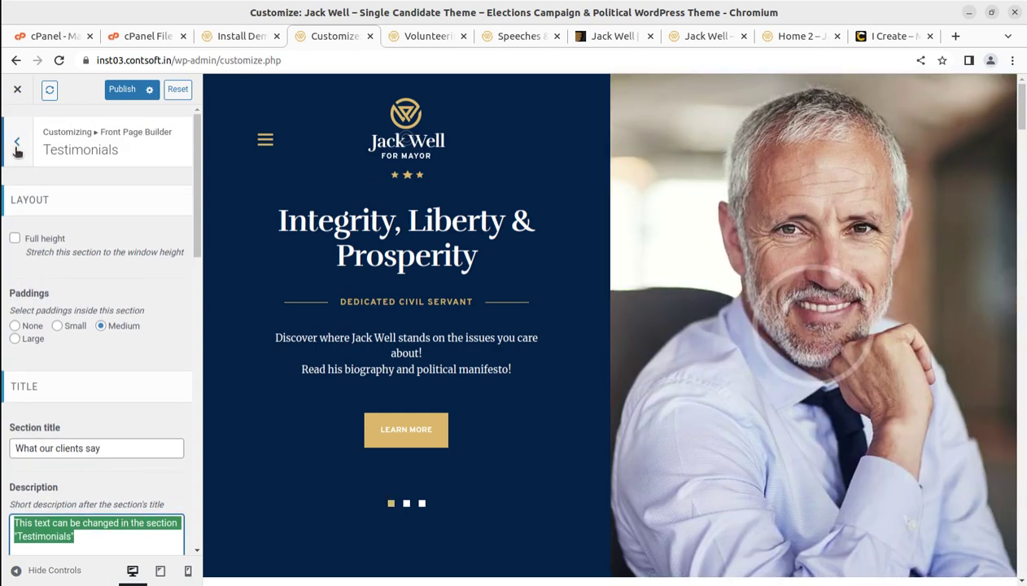
{"action": "left_click", "coordinate": [16, 143]}
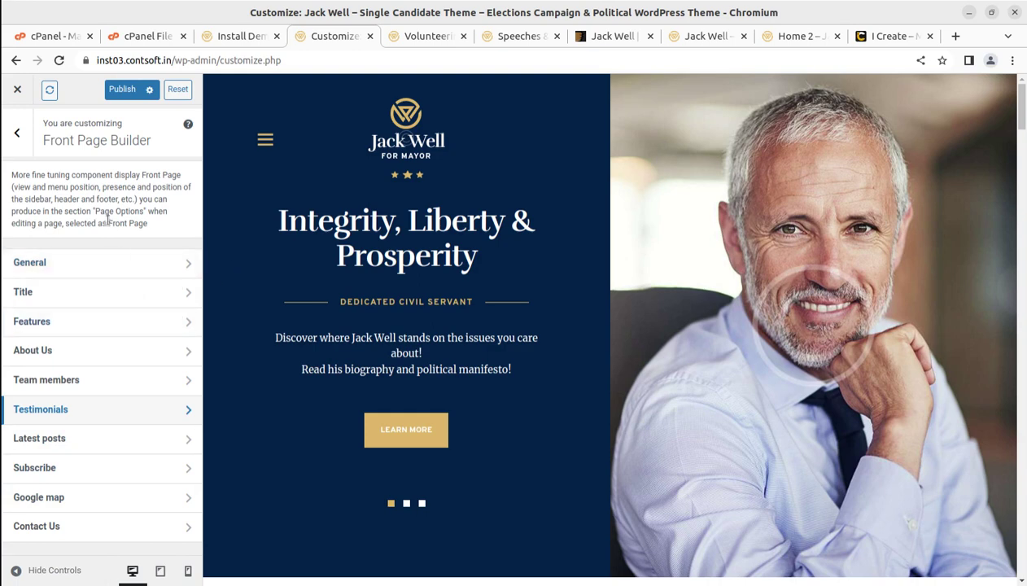
{"action": "left_click", "coordinate": [19, 136]}
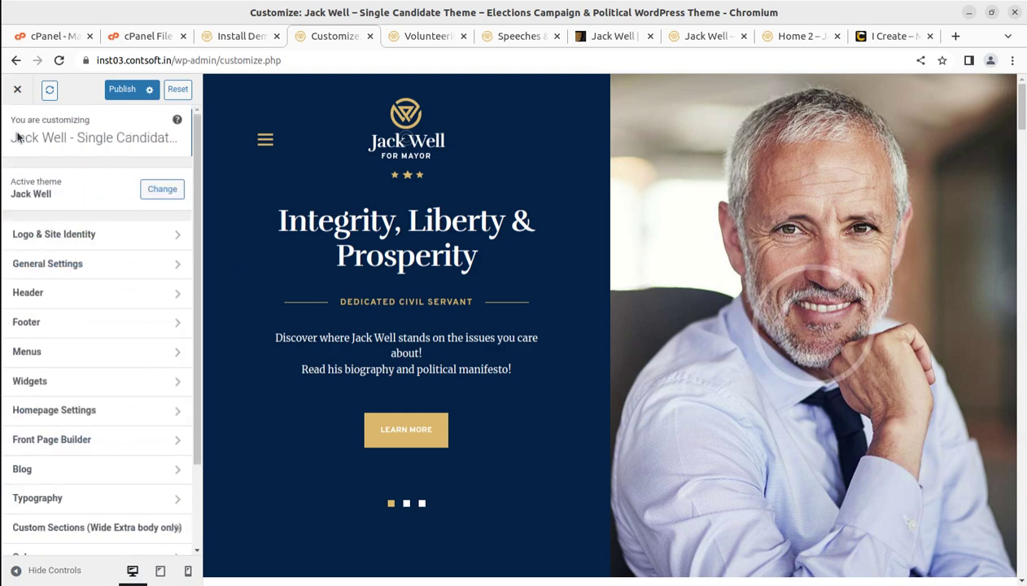
- Open Custom Sections (Wide Extra body only) and examine the left and right custom section toggles and link fields
{"action": "scroll", "coordinate": [82, 481], "scroll_direction": "down", "scroll_amount": 1}
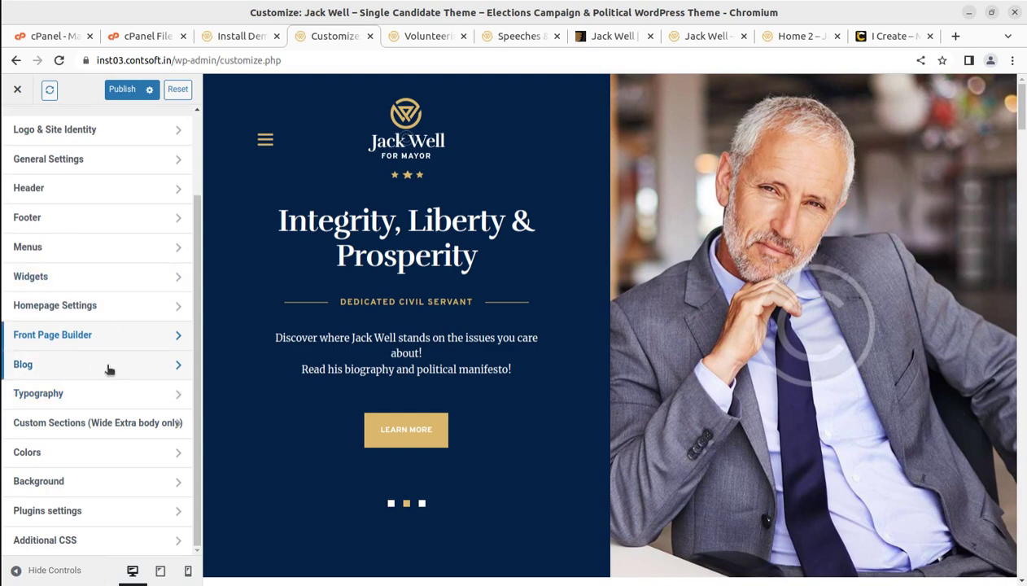
{"action": "left_click", "coordinate": [116, 432]}
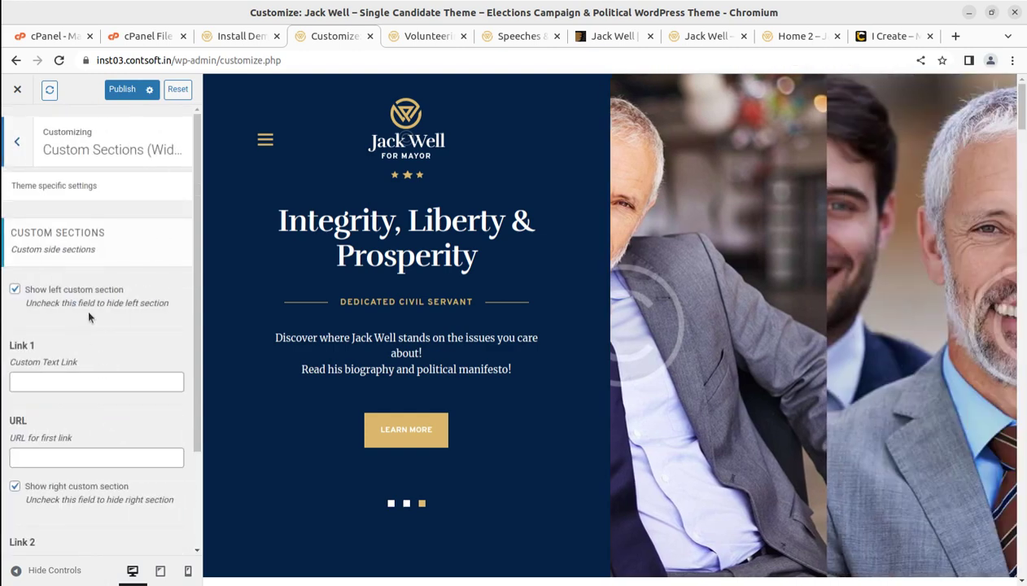
{"action": "scroll", "coordinate": [110, 351], "scroll_direction": "down", "scroll_amount": 2}
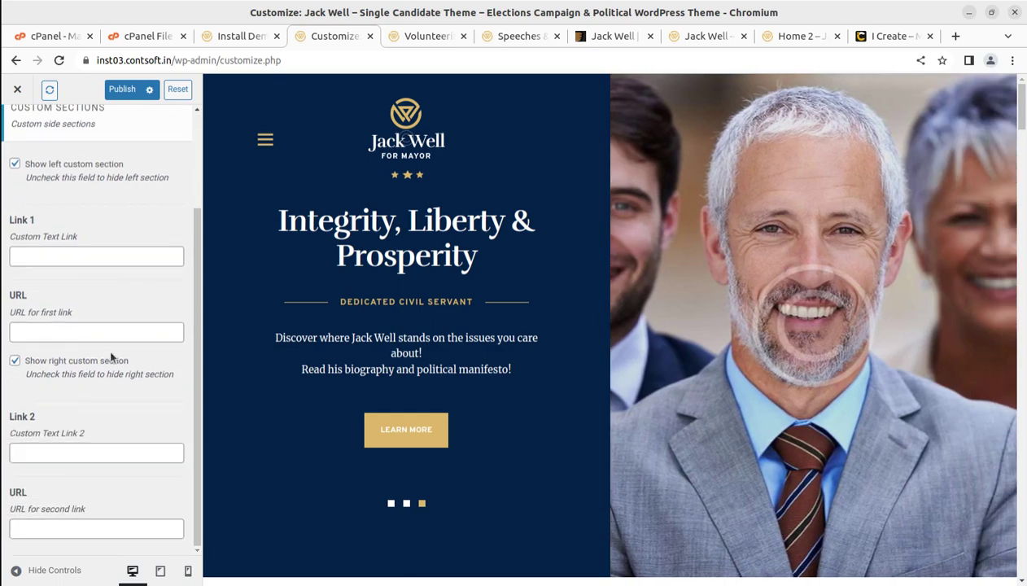
{"action": "scroll", "coordinate": [55, 262], "scroll_direction": "up", "scroll_amount": 2}
{"action": "left_click", "coordinate": [20, 146]}
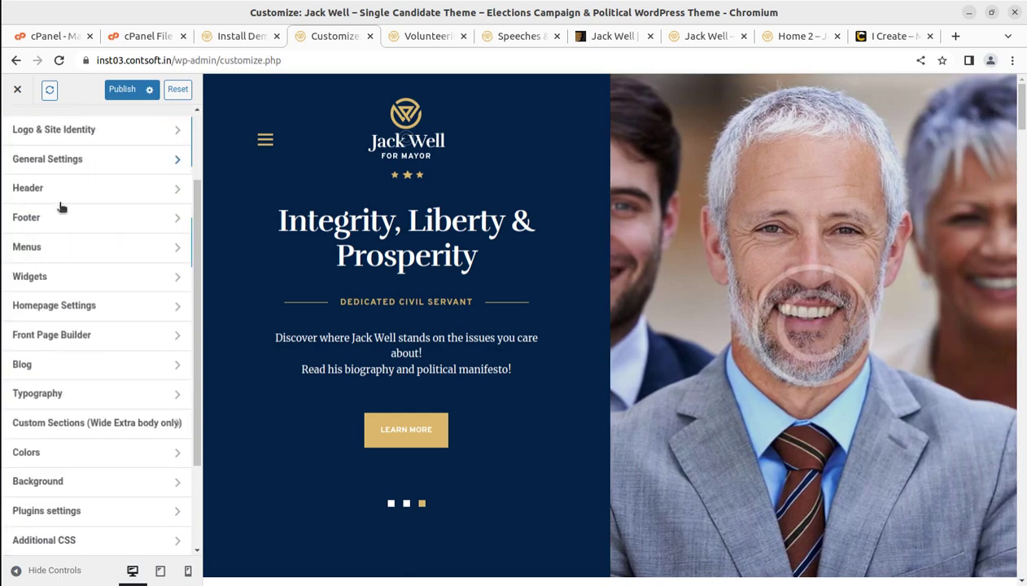
- Open the Colors settings and examine the site color schemes and the color scheme editor before returning to the section list
{"action": "left_click", "coordinate": [133, 450]}
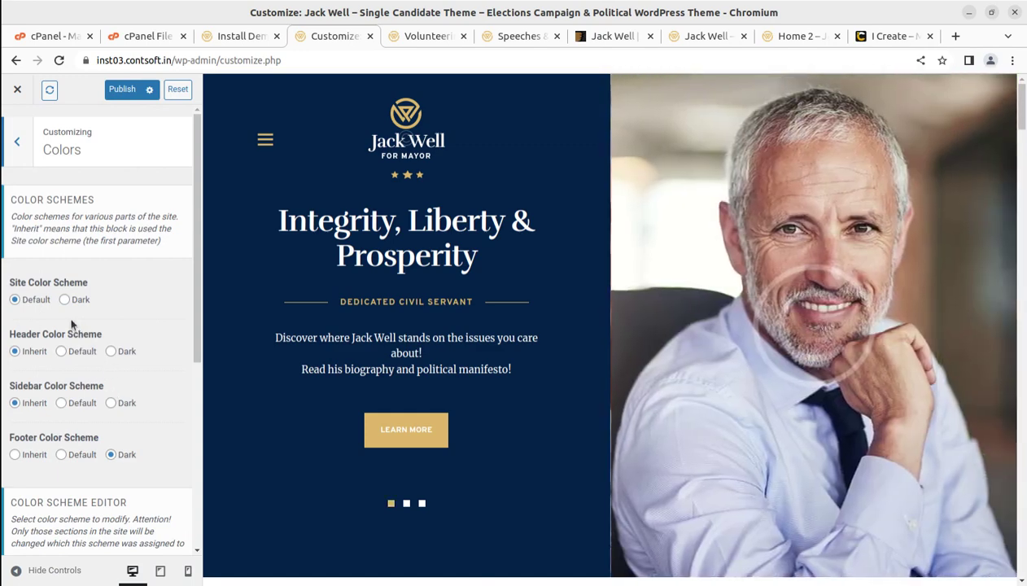
{"action": "scroll", "coordinate": [86, 329], "scroll_direction": "down", "scroll_amount": 2}
{"action": "scroll", "coordinate": [103, 439], "scroll_direction": "down", "scroll_amount": 2}
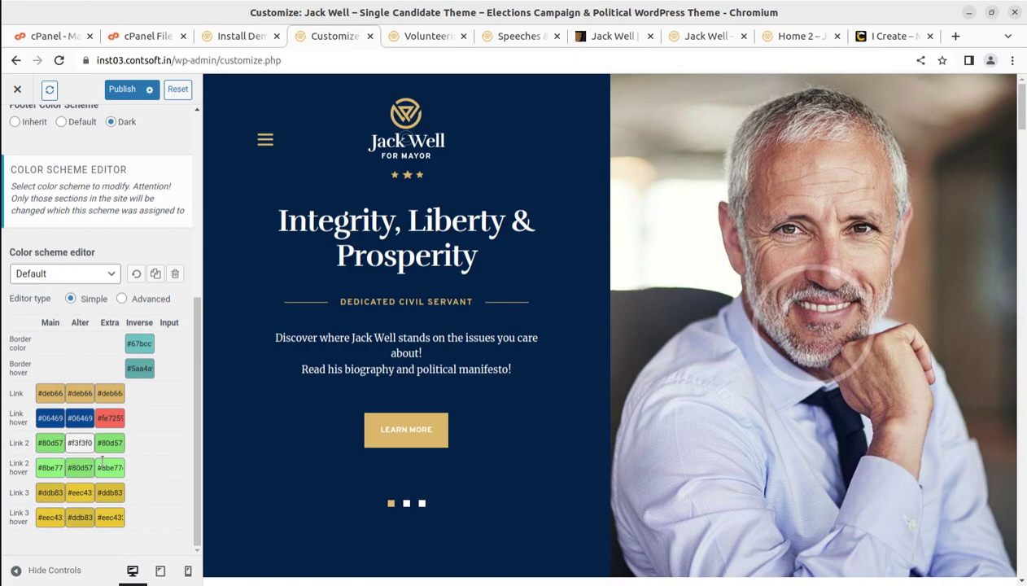
{"action": "scroll", "coordinate": [67, 409], "scroll_direction": "up", "scroll_amount": 4}
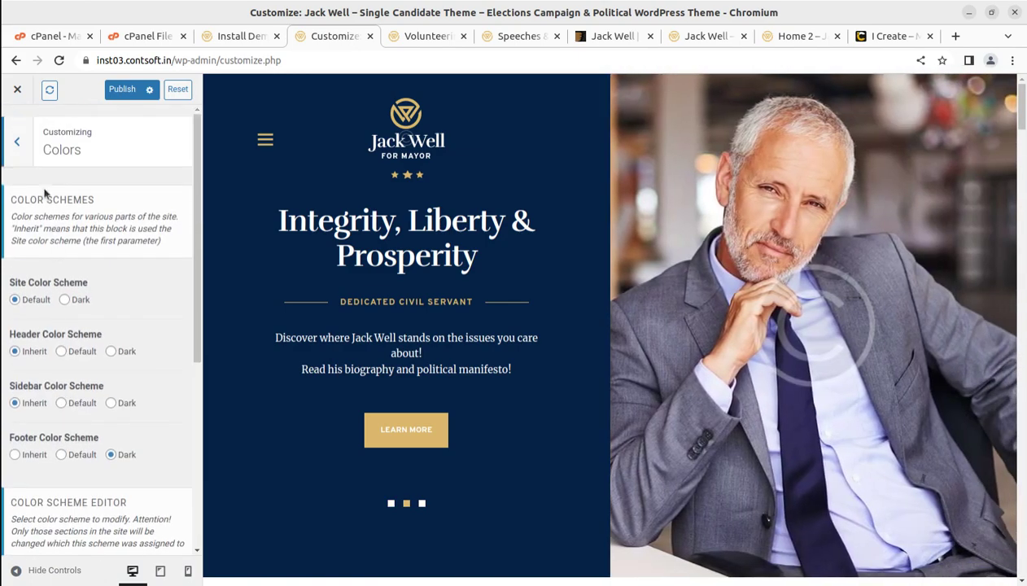
{"action": "left_click", "coordinate": [16, 140]}
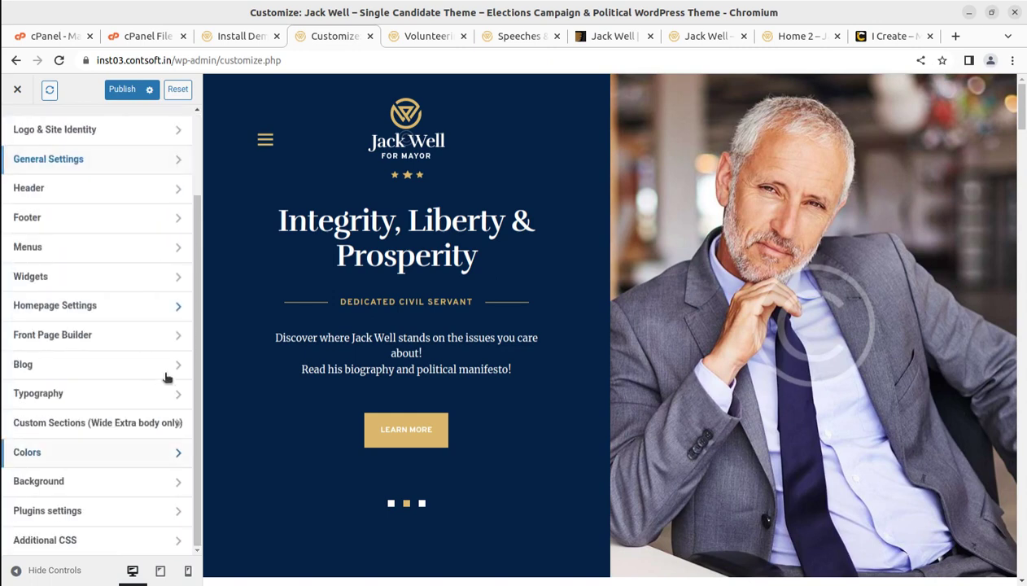
- Open the Background and Plugins settings sections of the customizer and return to the main section list
{"action": "left_click", "coordinate": [110, 481]}
{"action": "left_click", "coordinate": [16, 140]}
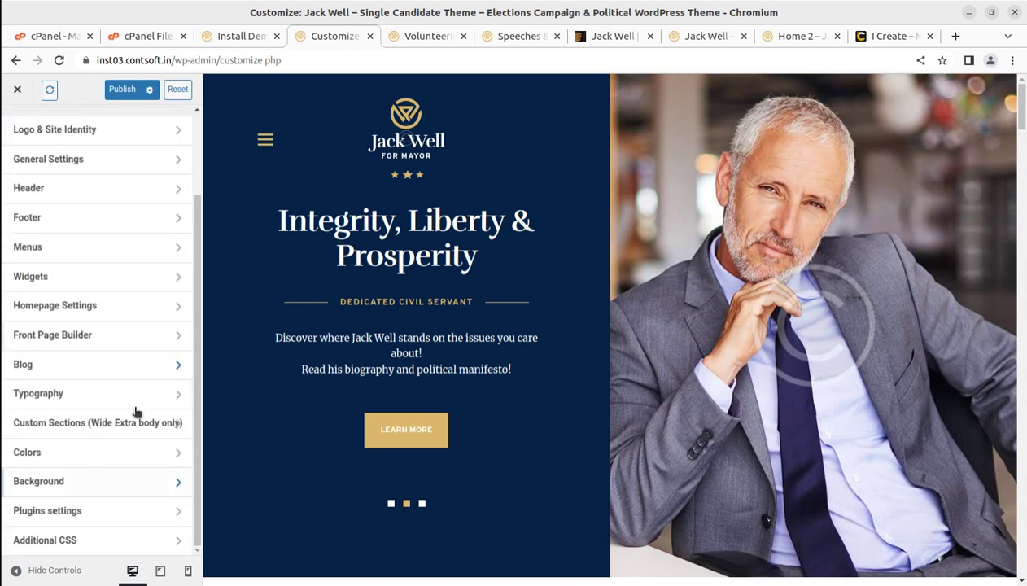
{"action": "left_click", "coordinate": [112, 510]}
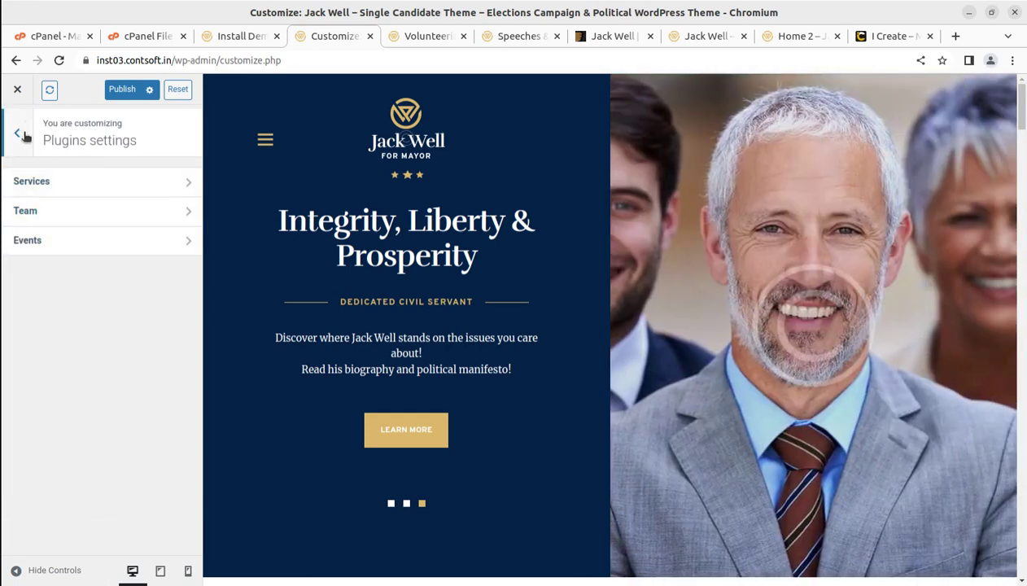
{"action": "left_click", "coordinate": [18, 134]}
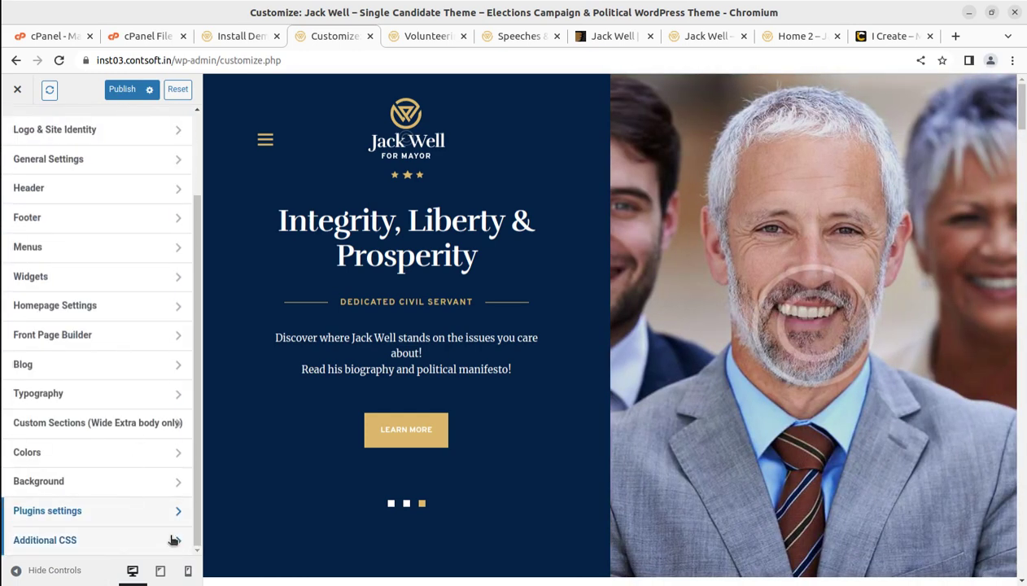
{"action": "scroll", "coordinate": [124, 408], "scroll_direction": "up", "scroll_amount": 3}
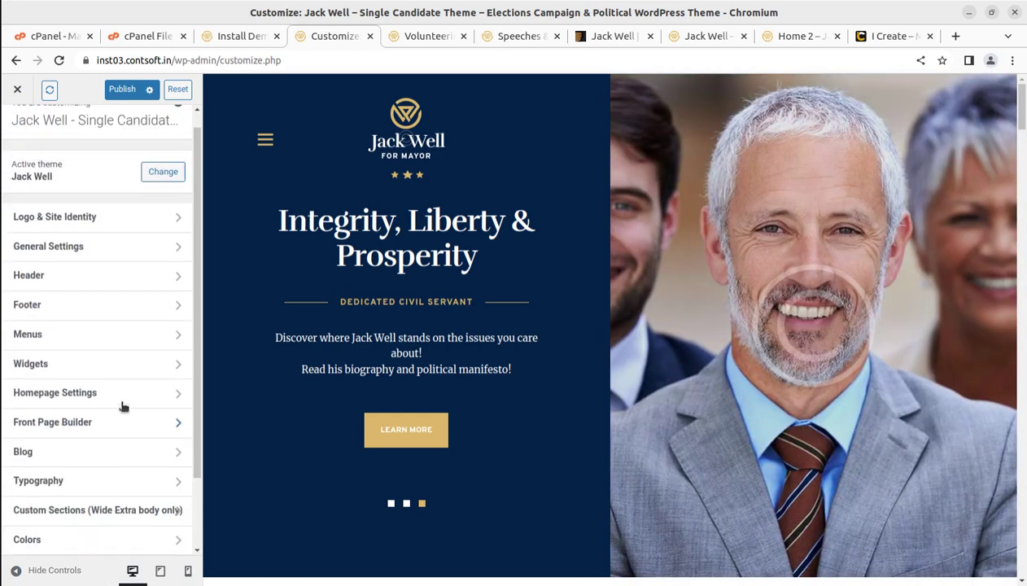
- Leave the customizer, open the Theme Options page and examine its Logo & Site Identity settings
{"action": "left_click", "coordinate": [18, 90]}
{"action": "left_click", "coordinate": [622, 153]}
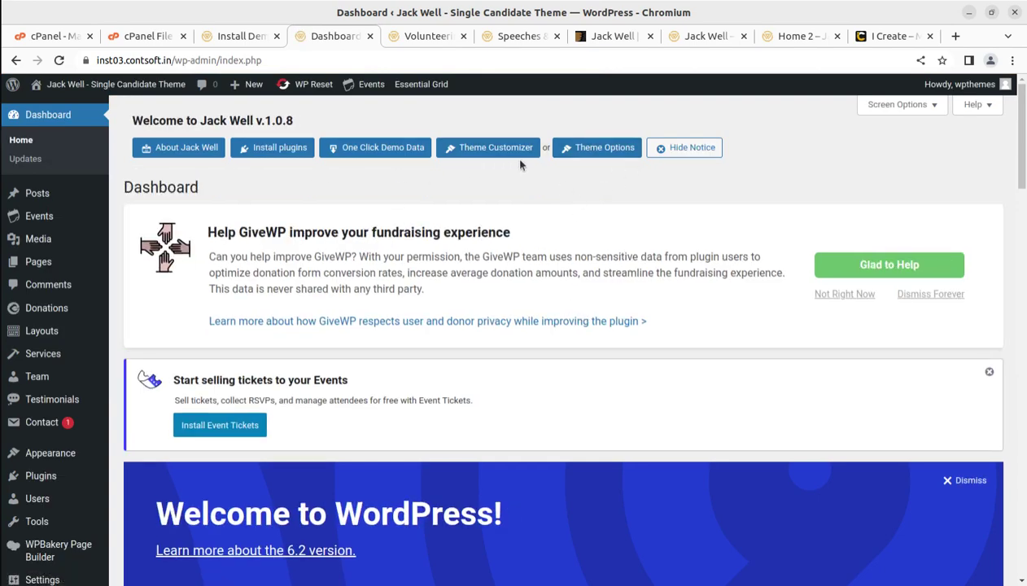
{"action": "left_click", "coordinate": [598, 148]}
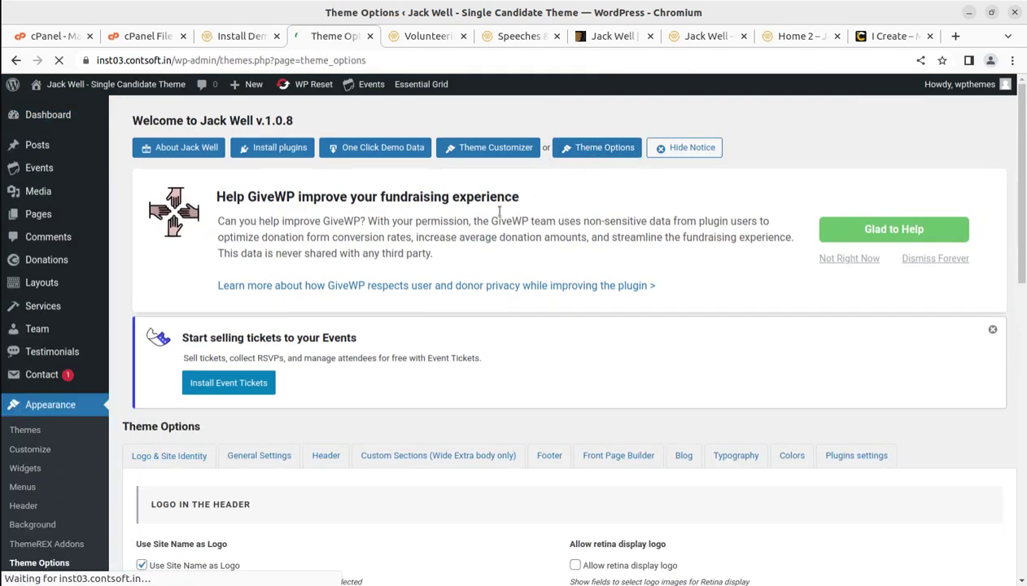
{"action": "scroll", "coordinate": [398, 393], "scroll_direction": "down", "scroll_amount": 2}
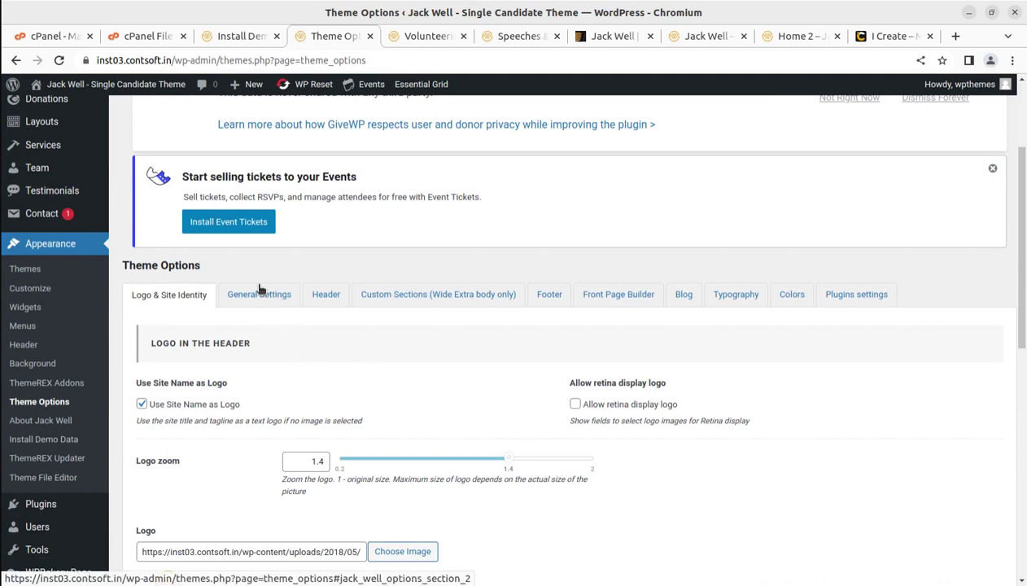
{"action": "scroll", "coordinate": [272, 383], "scroll_direction": "down", "scroll_amount": 2}
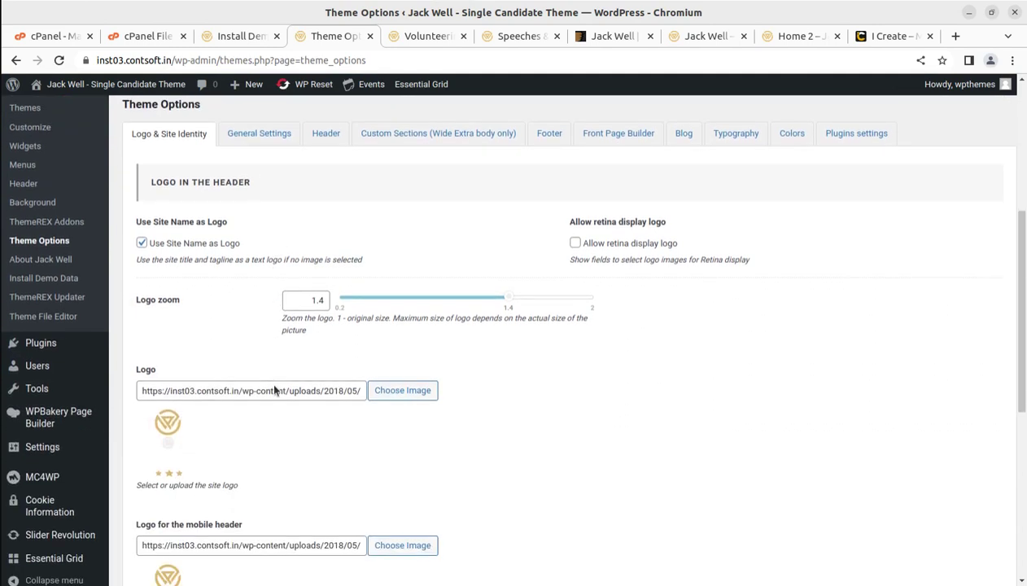
{"action": "scroll", "coordinate": [255, 411], "scroll_direction": "down", "scroll_amount": 3}
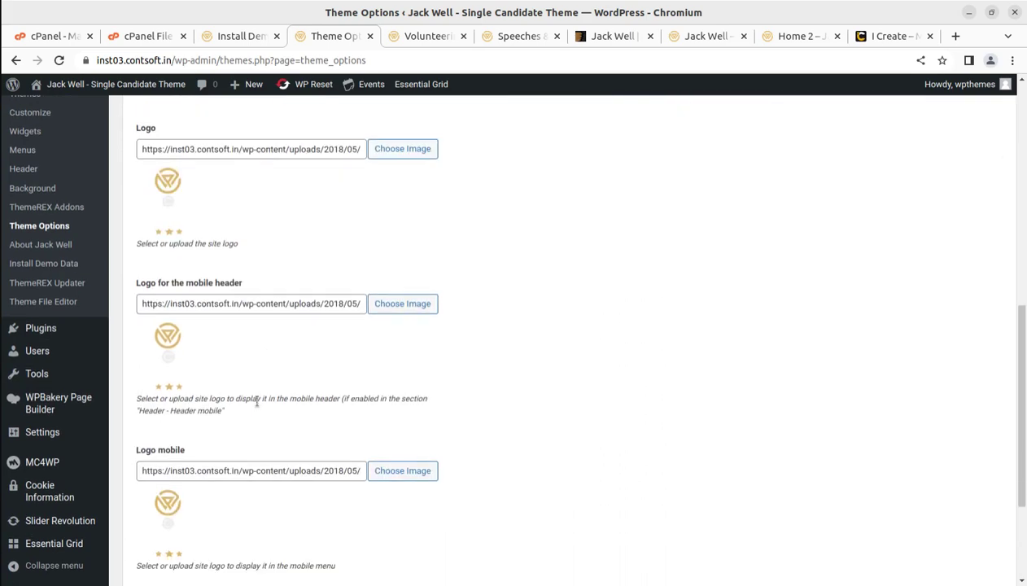
{"action": "scroll", "coordinate": [256, 400], "scroll_direction": "up", "scroll_amount": 4}
- Examine the General Settings, Header, Custom Sections, Footer and Front Page Builder groups in Theme Options
{"action": "left_click", "coordinate": [253, 218]}
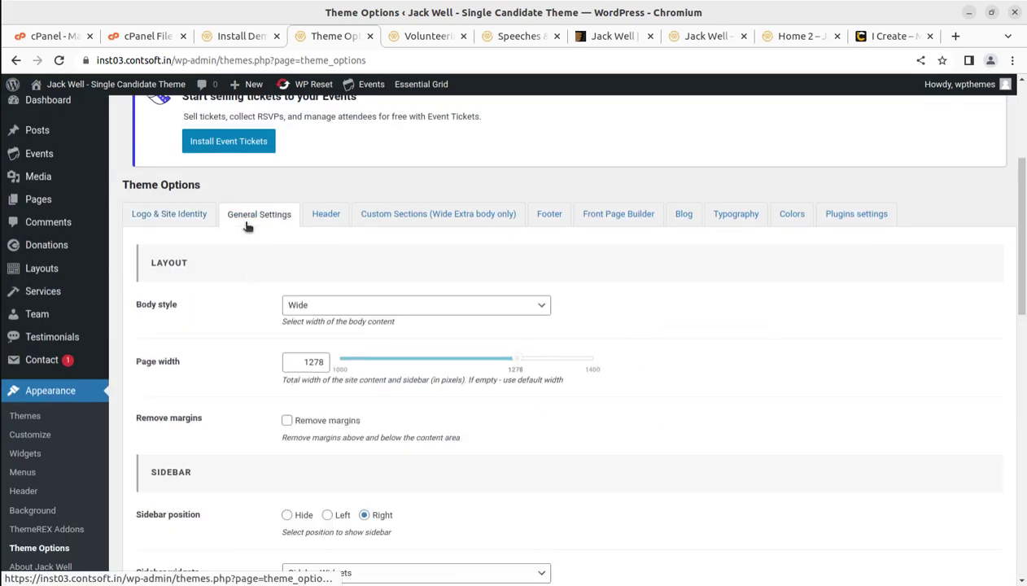
{"action": "left_click", "coordinate": [330, 216]}
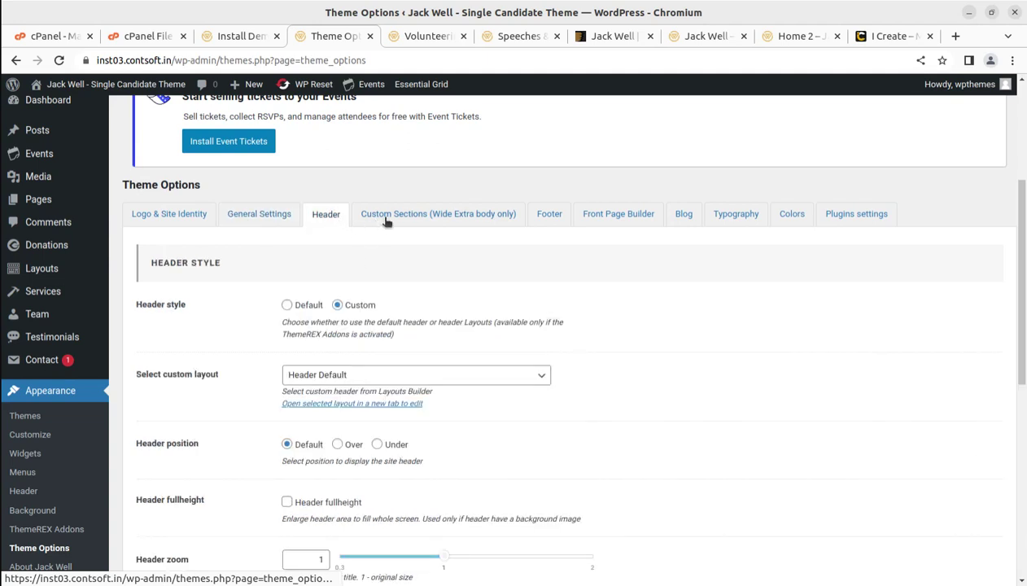
{"action": "left_click", "coordinate": [381, 218]}
{"action": "left_click", "coordinate": [539, 218]}
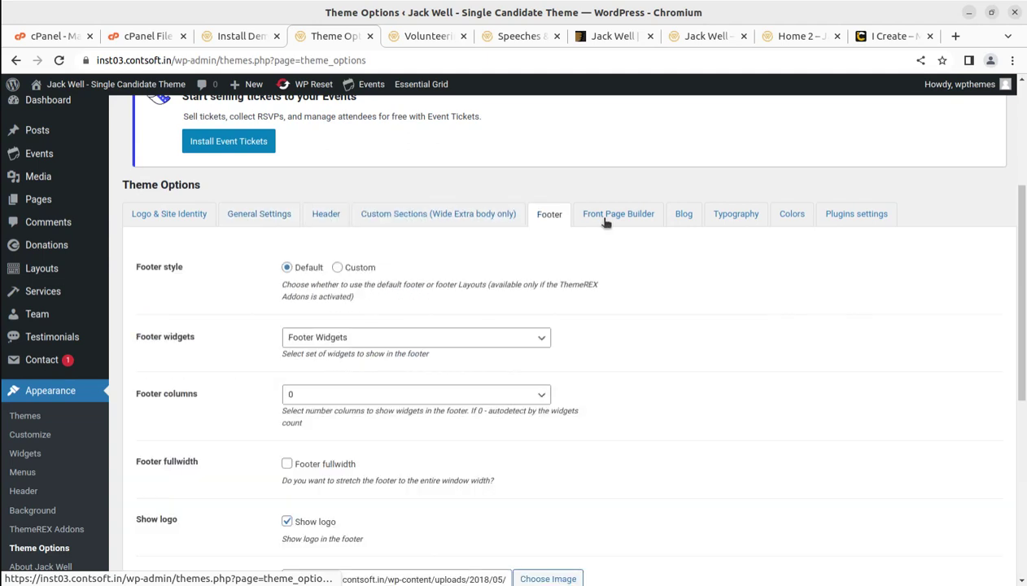
{"action": "left_click", "coordinate": [594, 218]}
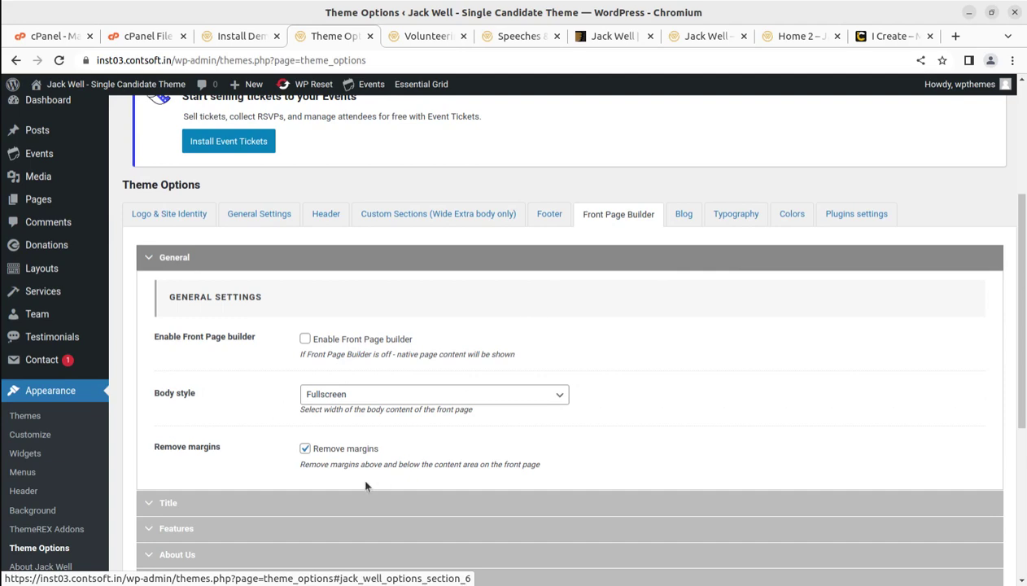
{"action": "scroll", "coordinate": [350, 476], "scroll_direction": "down", "scroll_amount": 3}
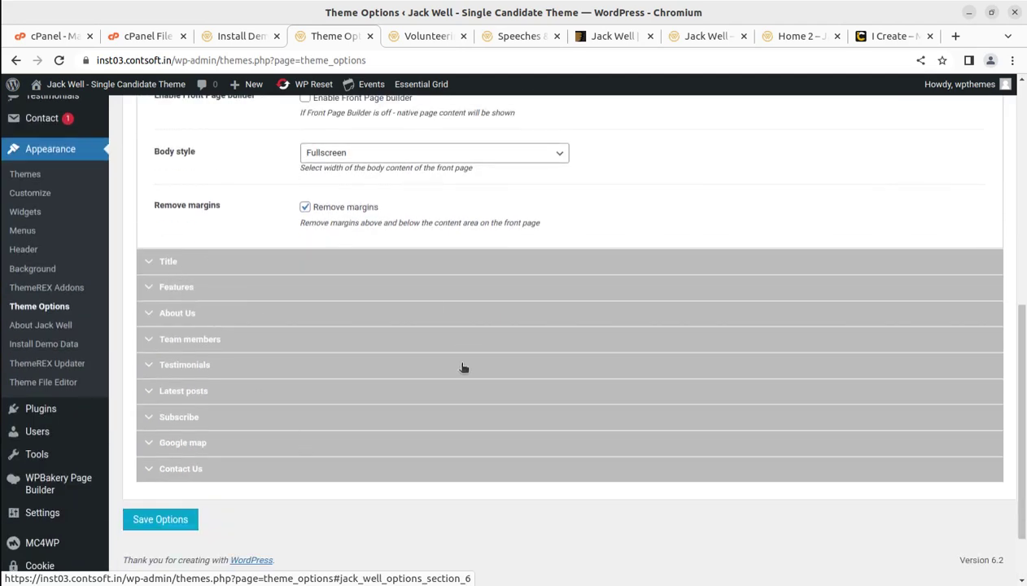
{"action": "scroll", "coordinate": [460, 366], "scroll_direction": "up", "scroll_amount": 3}
- Examine the Blog, Typography, Colors and Plugins settings groups in Theme Options
{"action": "left_click", "coordinate": [684, 215]}
{"action": "left_click", "coordinate": [736, 215]}
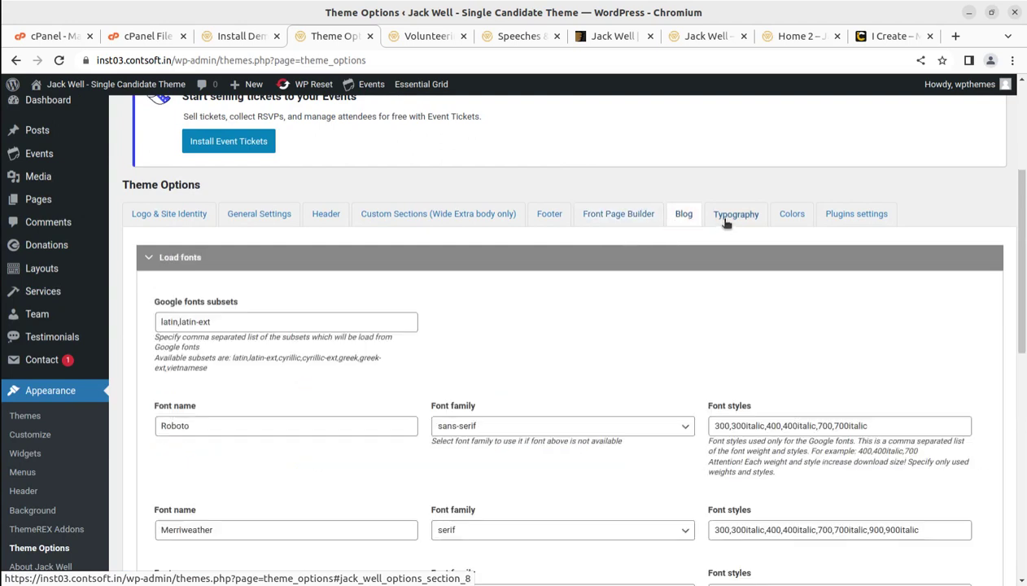
{"action": "left_click", "coordinate": [791, 215]}
{"action": "left_click", "coordinate": [842, 215]}
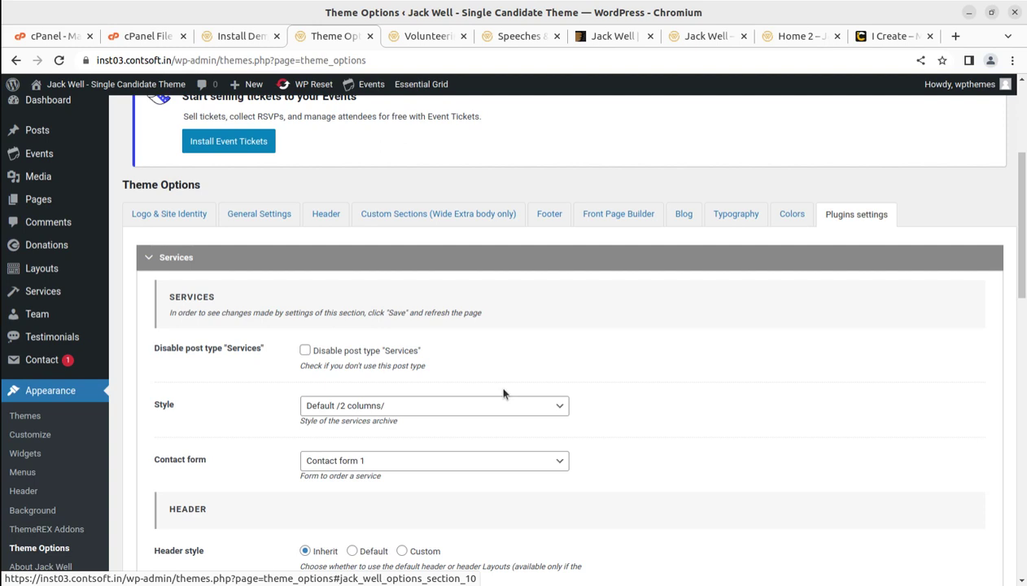
- Check the Volunteering page and the demo data import progress, and reload the Volunteering page to inspect its images
{"action": "left_click", "coordinate": [415, 36]}
{"action": "scroll", "coordinate": [403, 318], "scroll_direction": "up", "scroll_amount": 4}
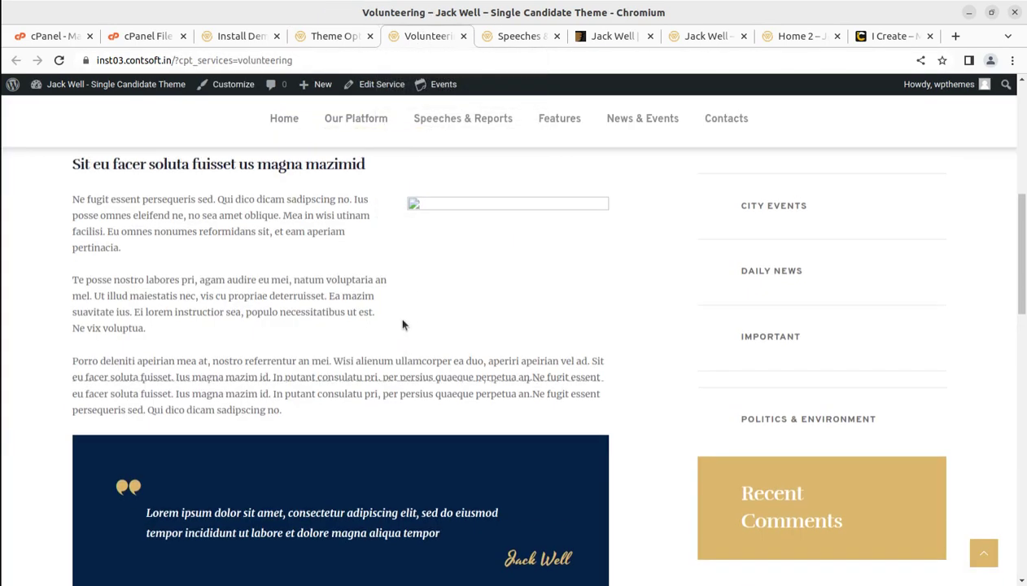
{"action": "left_click", "coordinate": [234, 37]}
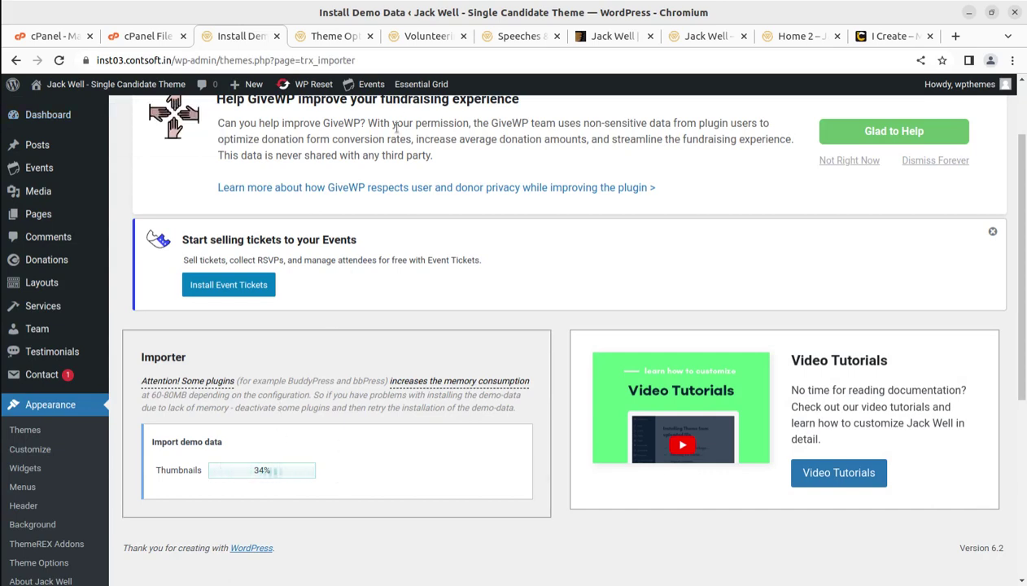
{"action": "left_click", "coordinate": [422, 37]}
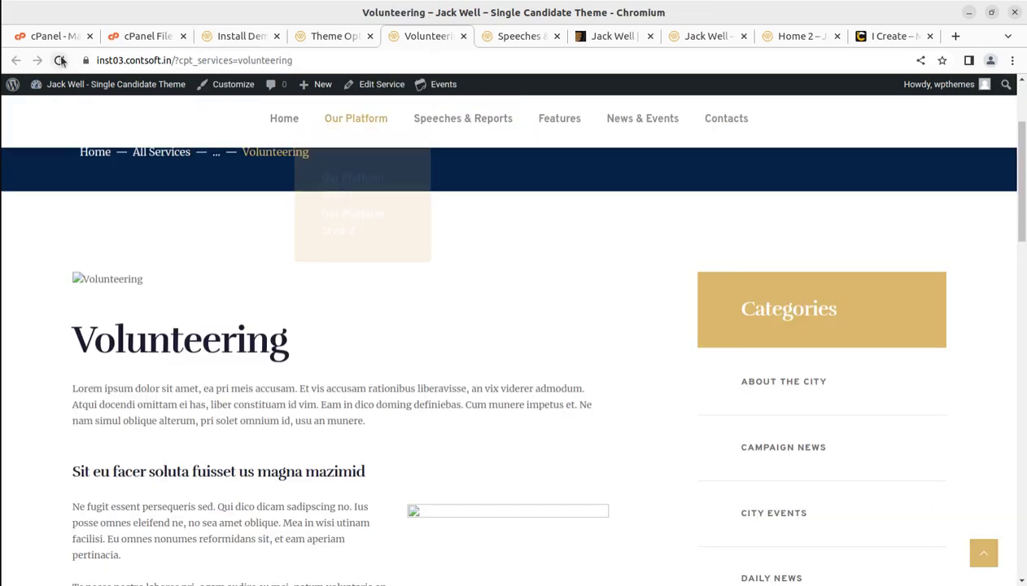
{"action": "left_click", "coordinate": [59, 60]}
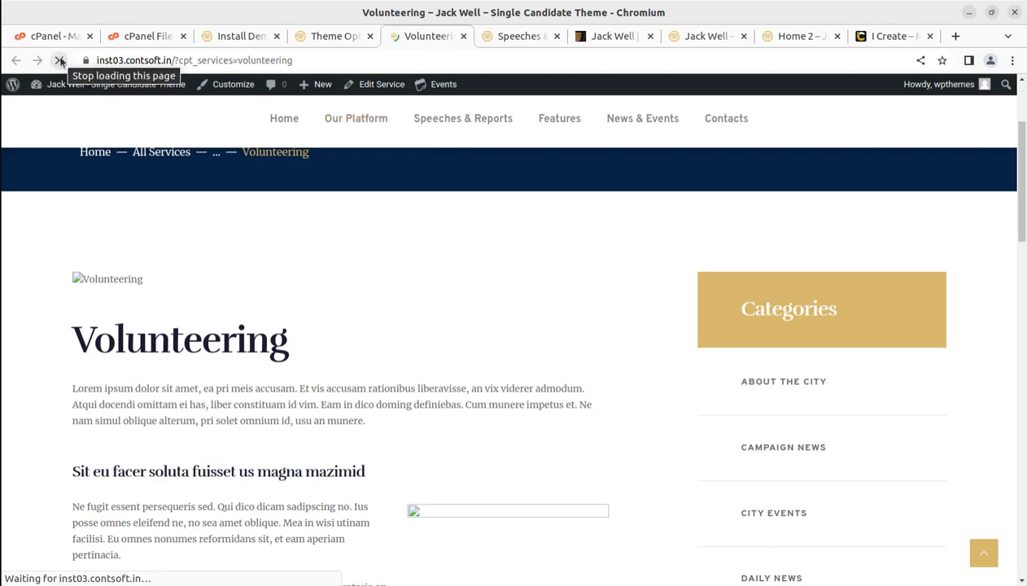
{"action": "scroll", "coordinate": [377, 337], "scroll_direction": "down", "scroll_amount": 3}
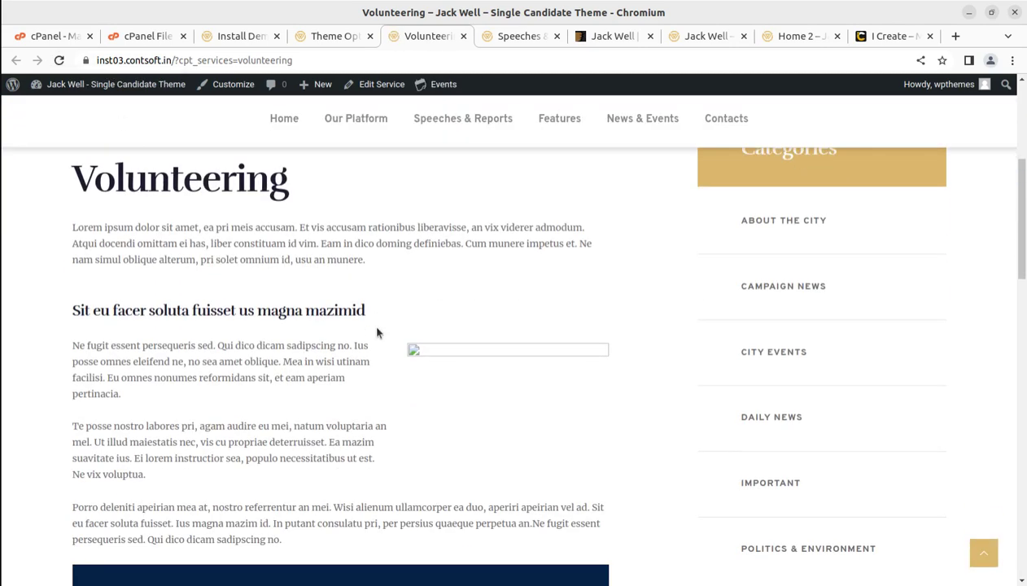
- Check the demo data import again and open Home 1 from the Volunteering page's site navigation
{"action": "left_click", "coordinate": [243, 37]}
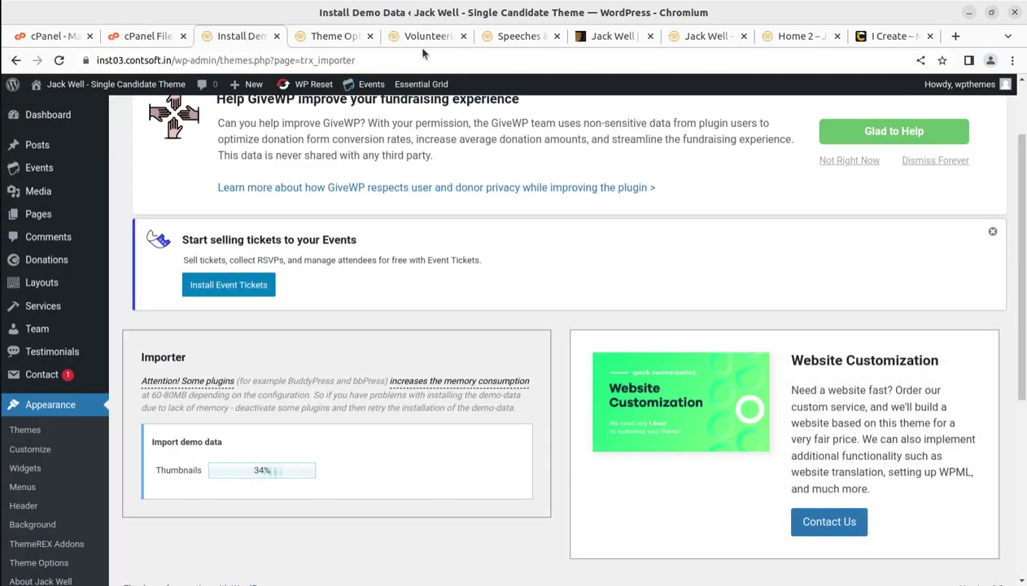
{"action": "left_click", "coordinate": [423, 36]}
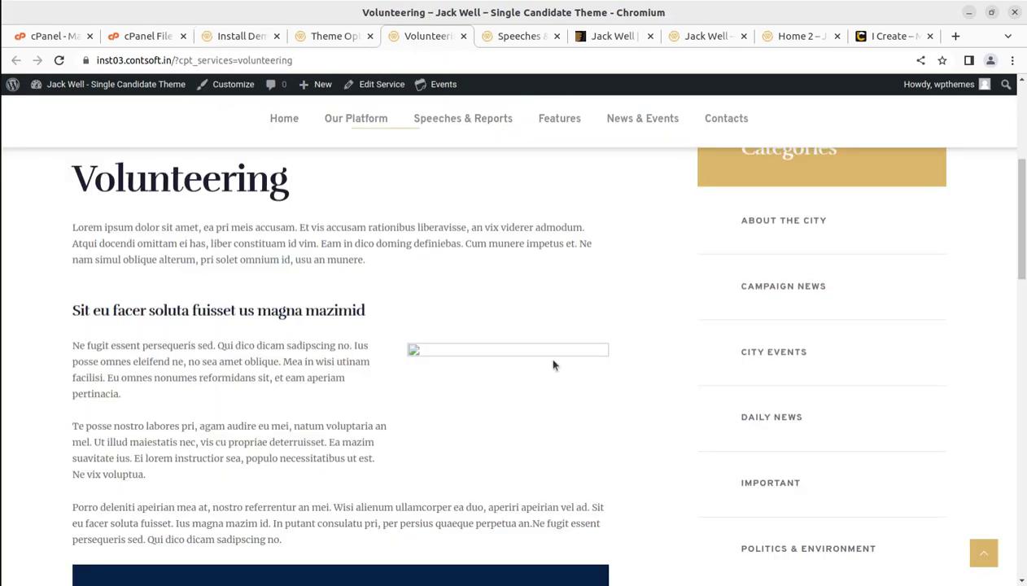
{"action": "scroll", "coordinate": [275, 206], "scroll_direction": "up", "scroll_amount": 4}
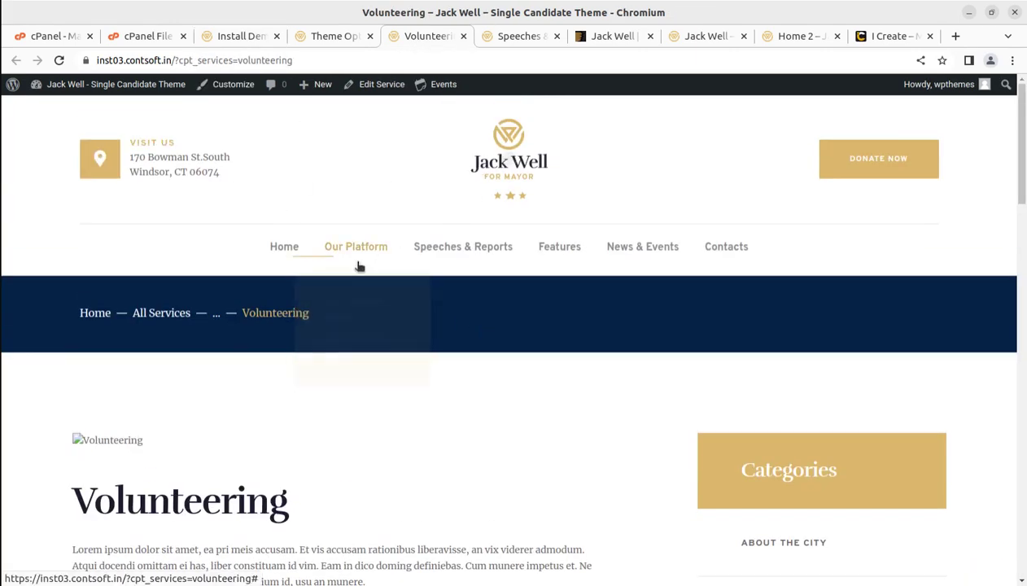
{"action": "left_click", "coordinate": [288, 247]}
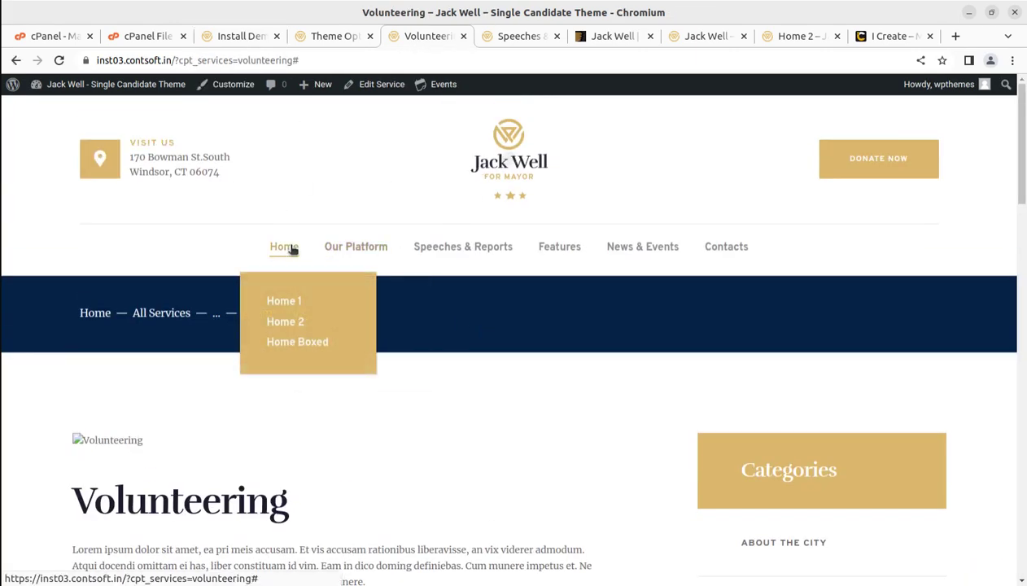
{"action": "left_click", "coordinate": [283, 302]}
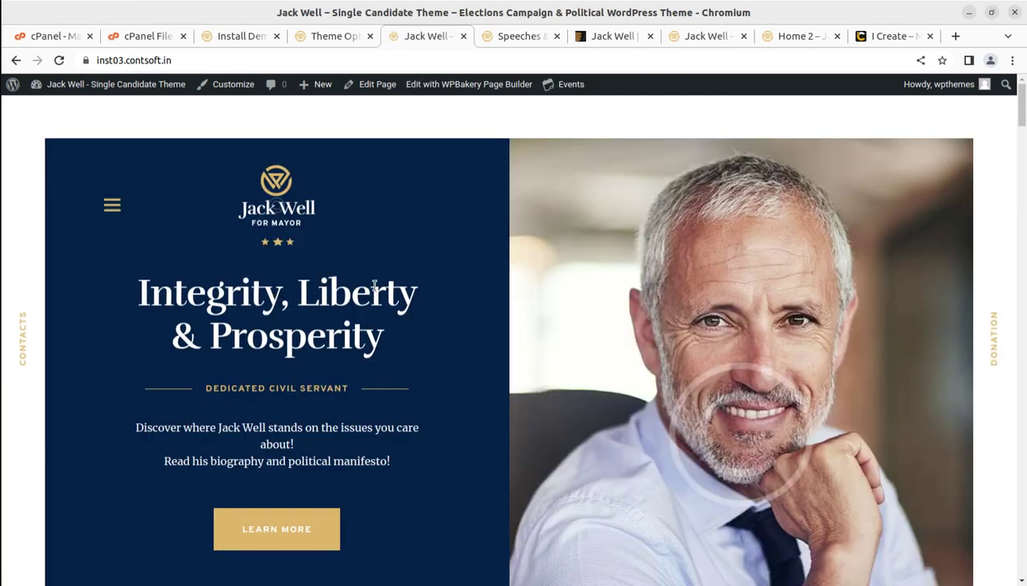
- Open the Donation page from the homepage, return to the homepage and check the demo data importer
{"action": "left_click", "coordinate": [996, 340]}
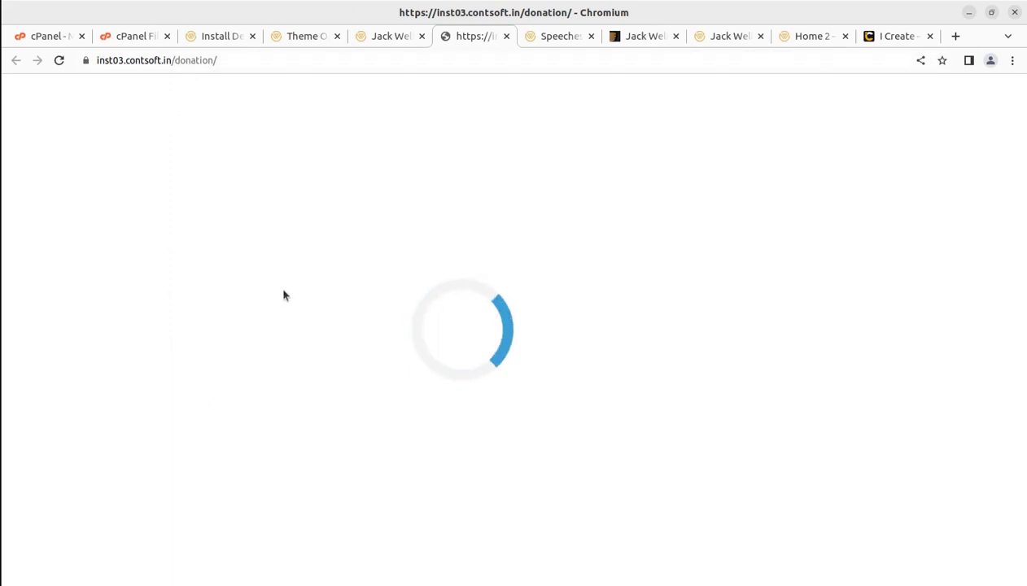
{"action": "left_click", "coordinate": [377, 40]}
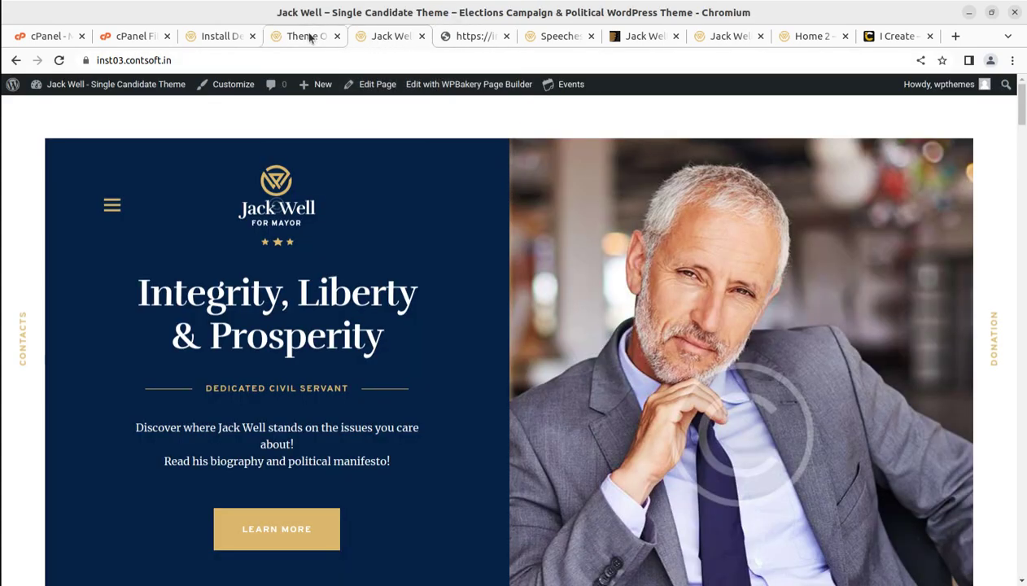
{"action": "left_click", "coordinate": [219, 37]}
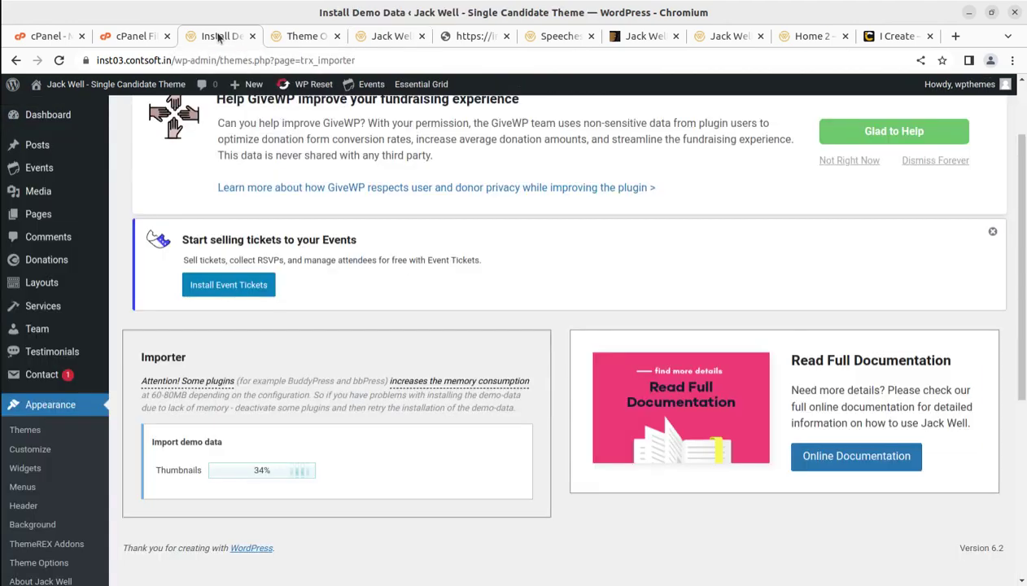
- Open the WordPress Permalink Settings from the Theme Options admin page
{"action": "left_click", "coordinate": [309, 37]}
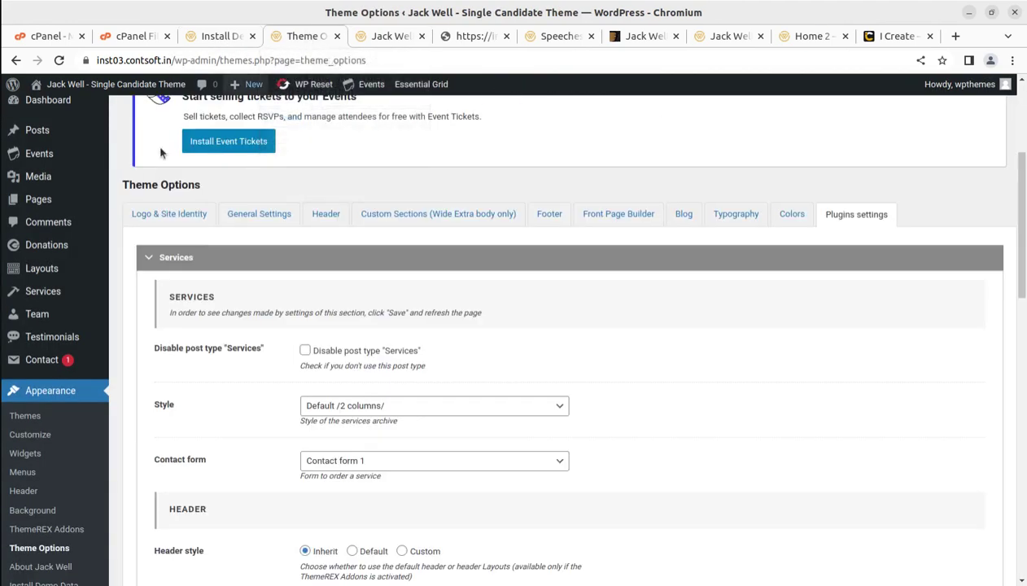
{"action": "mouse_move", "coordinate": [13, 368]}
{"action": "scroll", "coordinate": [33, 407], "scroll_direction": "down", "scroll_amount": 3}
{"action": "scroll", "coordinate": [45, 456], "scroll_direction": "down", "scroll_amount": 1}
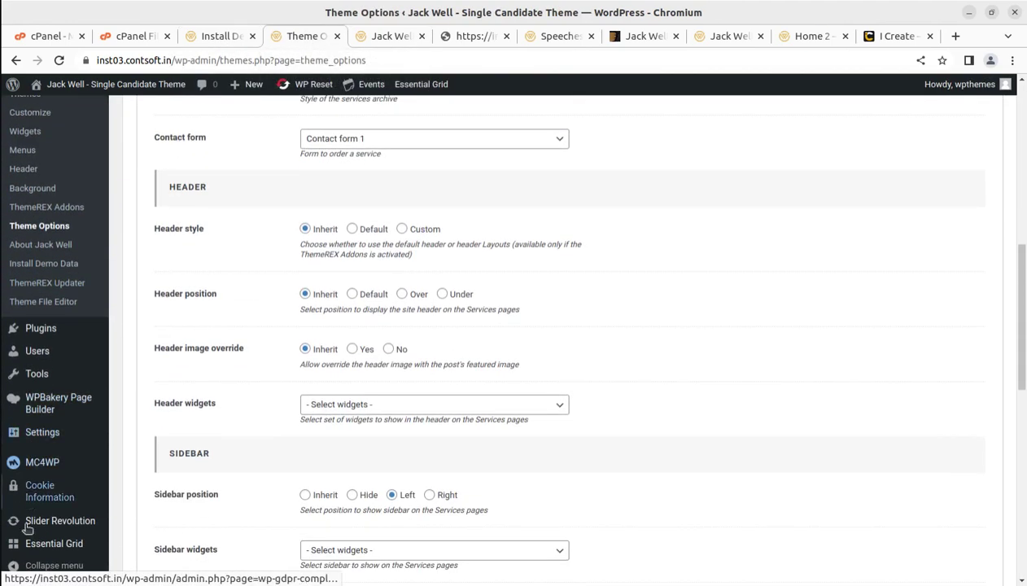
{"action": "mouse_move", "coordinate": [45, 438]}
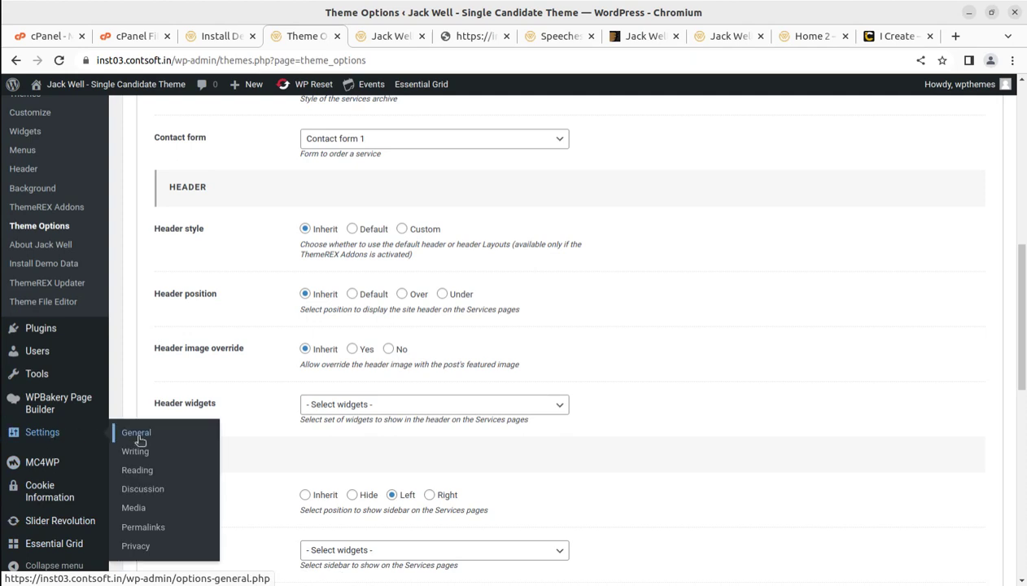
{"action": "left_click", "coordinate": [140, 533]}
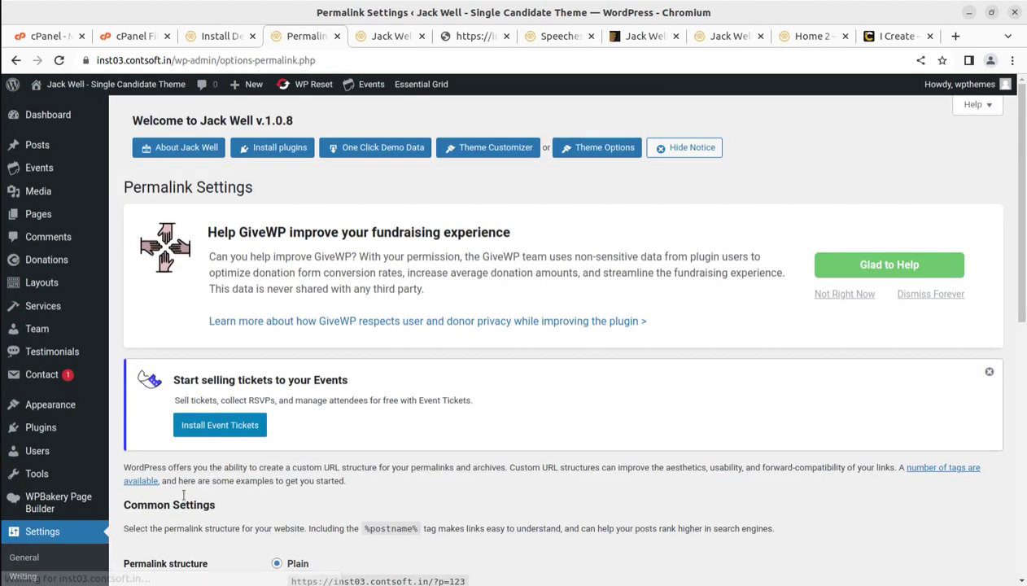
- Set the permalink structure to Post name and save the changes
{"action": "scroll", "coordinate": [376, 465], "scroll_direction": "down", "scroll_amount": 5}
{"action": "scroll", "coordinate": [377, 465], "scroll_direction": "down", "scroll_amount": 1}
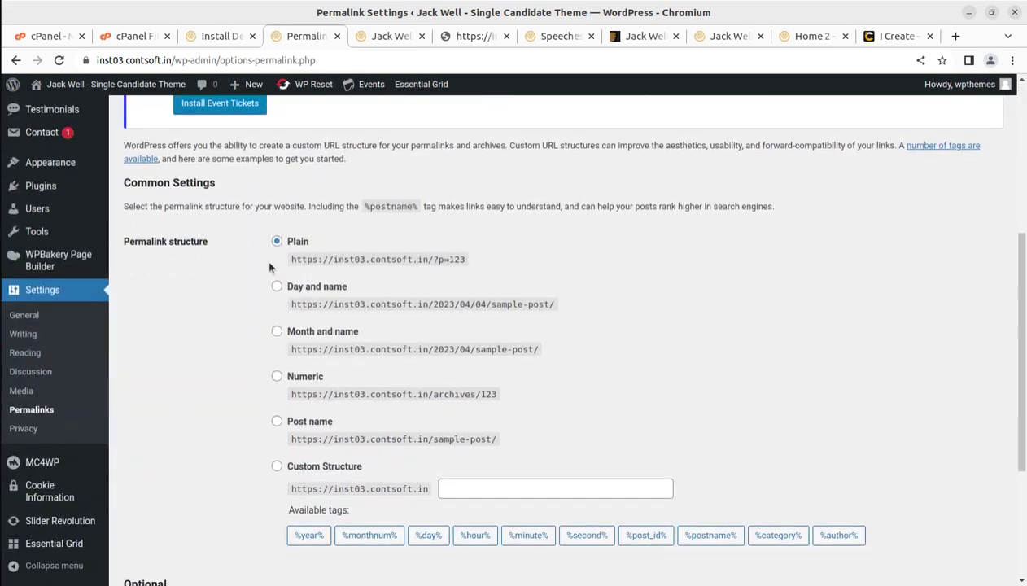
{"action": "left_click", "coordinate": [276, 422]}
{"action": "scroll", "coordinate": [335, 418], "scroll_direction": "down", "scroll_amount": 3}
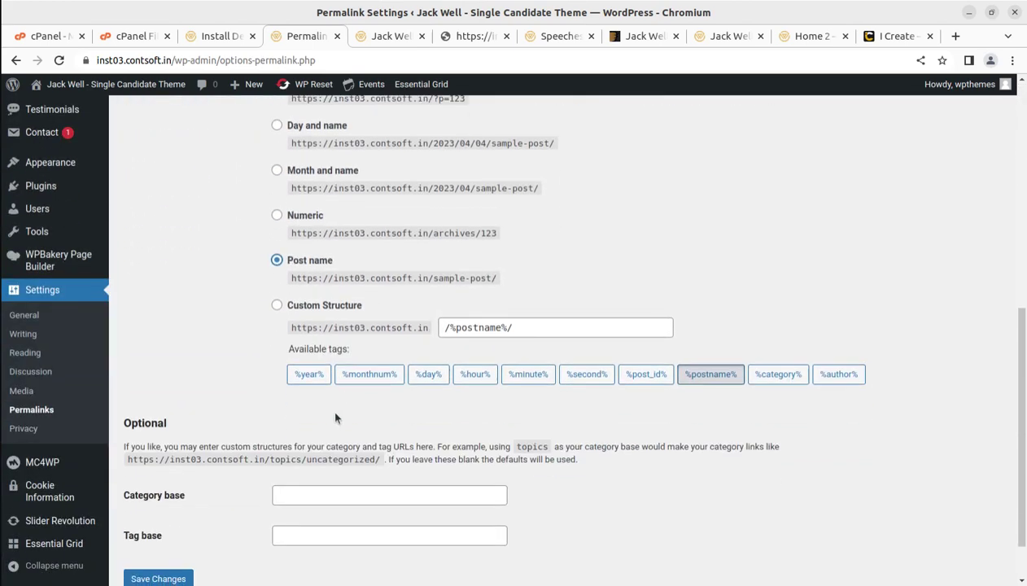
{"action": "scroll", "coordinate": [209, 476], "scroll_direction": "down", "scroll_amount": 1}
{"action": "left_click", "coordinate": [147, 518]}
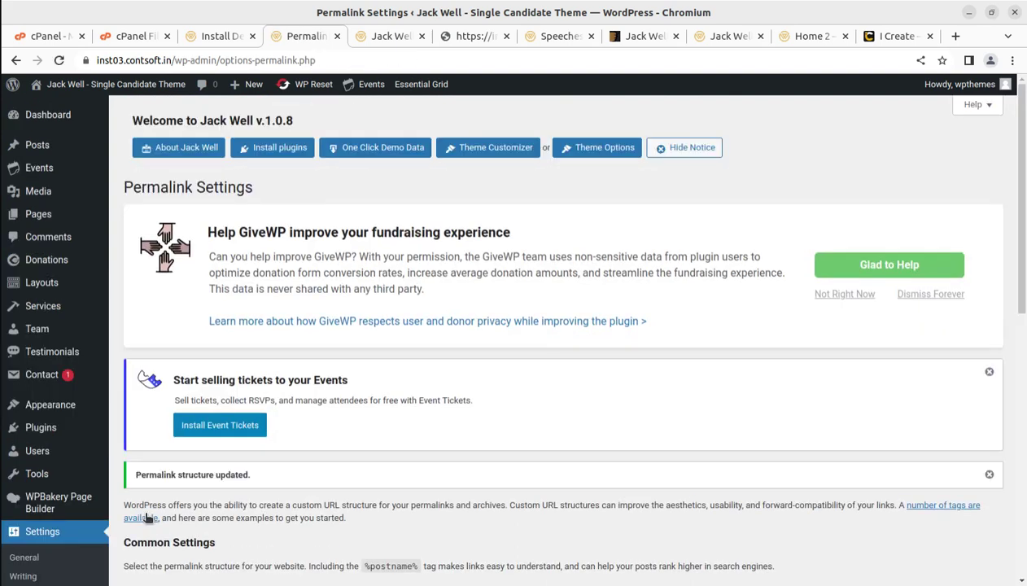
- Reload the Donation page and review its donation form and layout
{"action": "left_click", "coordinate": [458, 36]}
{"action": "left_click", "coordinate": [59, 61]}
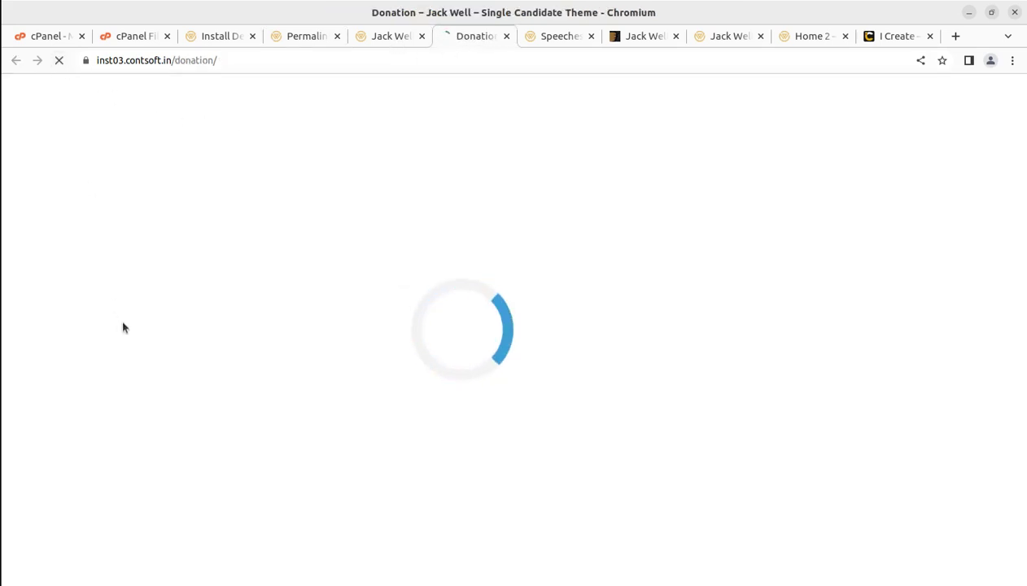
{"action": "scroll", "coordinate": [488, 403], "scroll_direction": "down", "scroll_amount": 4}
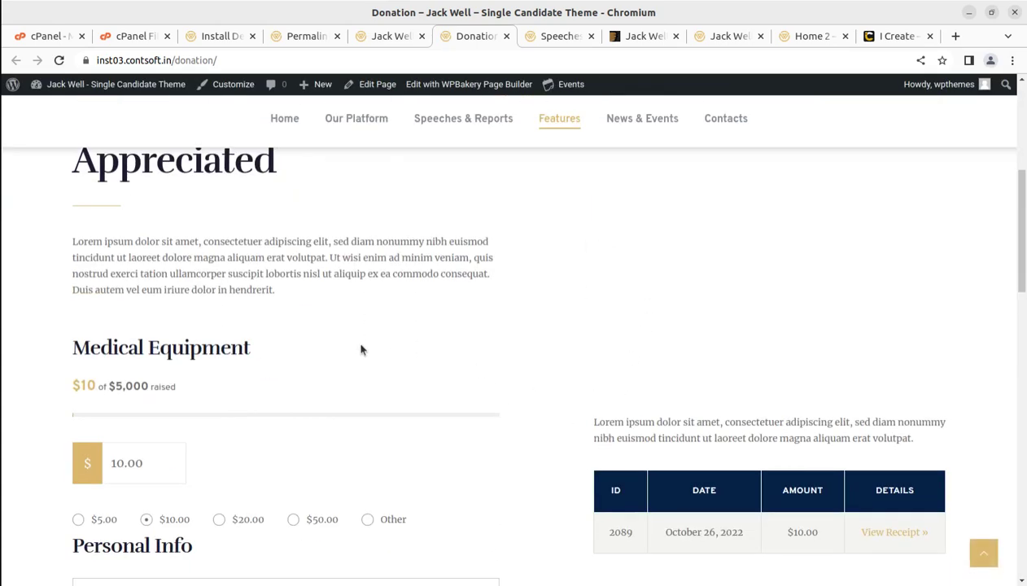
{"action": "scroll", "coordinate": [362, 350], "scroll_direction": "up", "scroll_amount": 4}
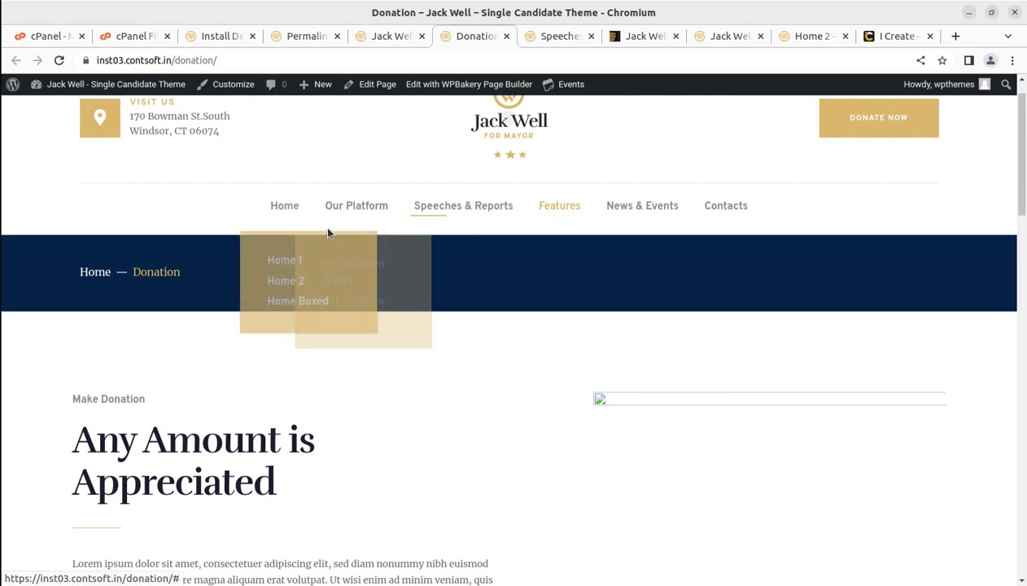
- Open Home 1 from the Donation page's site navigation and review the homepage sections down to the donation banner
{"action": "left_click", "coordinate": [285, 207]}
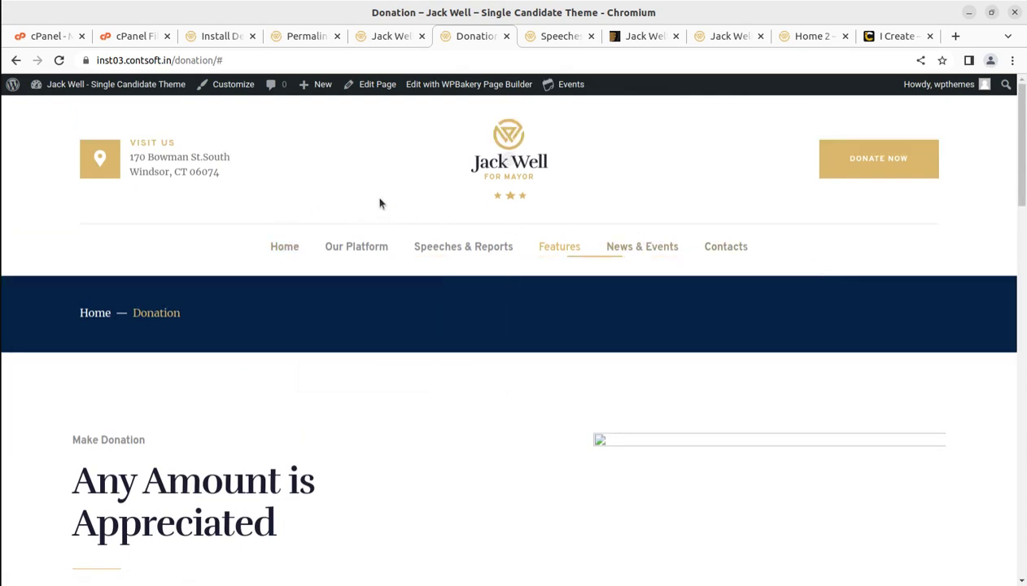
{"action": "mouse_move", "coordinate": [285, 257]}
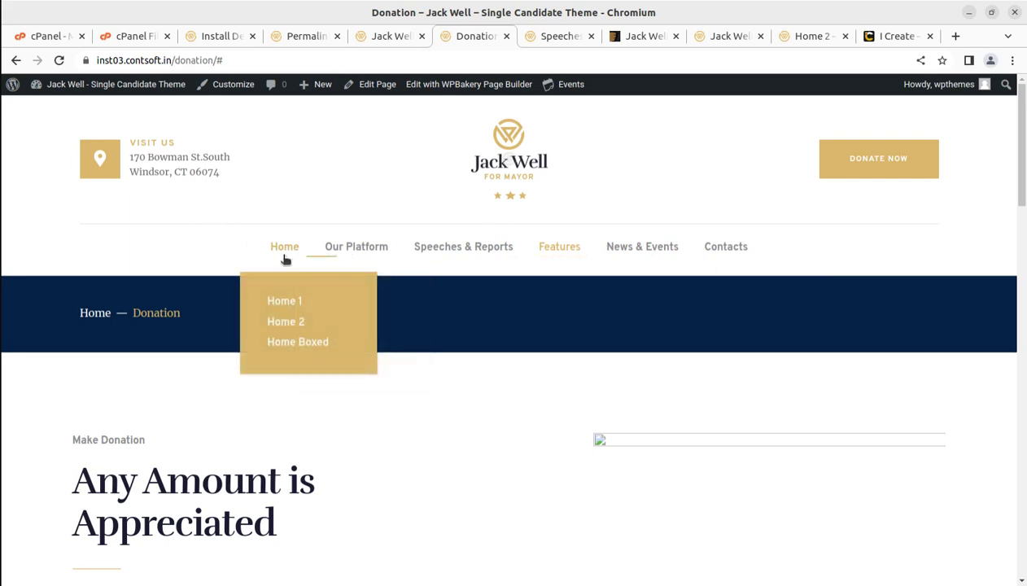
{"action": "left_click", "coordinate": [291, 303]}
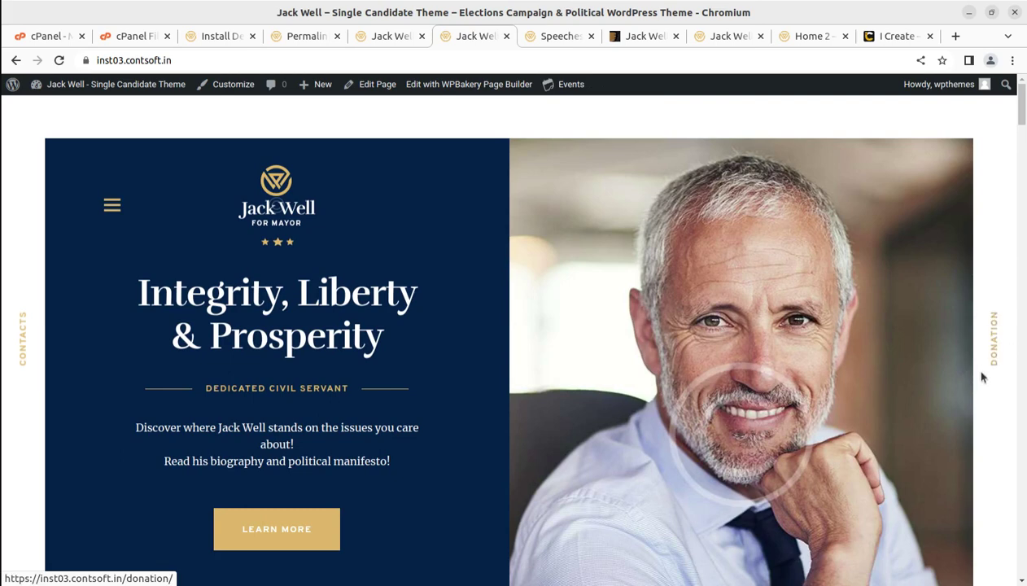
{"action": "scroll", "coordinate": [694, 457], "scroll_direction": "down", "scroll_amount": 15}
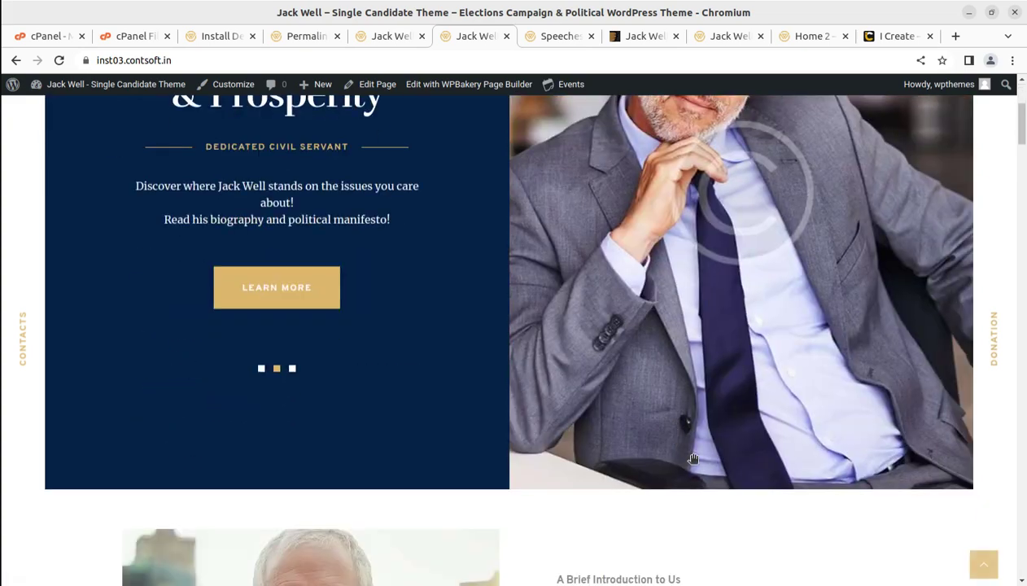
{"action": "scroll", "coordinate": [559, 385], "scroll_direction": "down", "scroll_amount": 3}
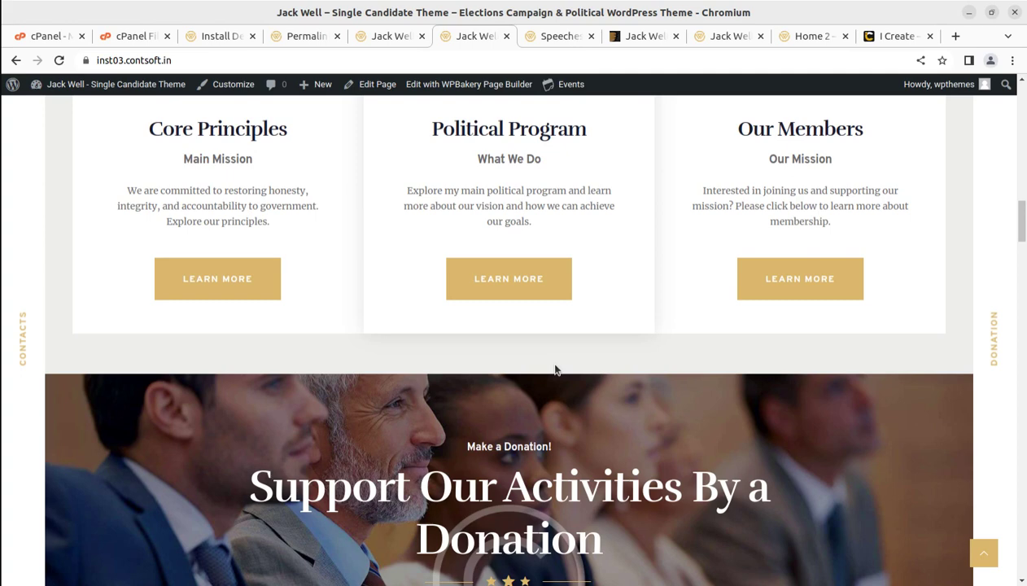
- Check the demo data importer, close the Permalink Settings page and return to the importer
{"action": "left_click", "coordinate": [213, 36]}
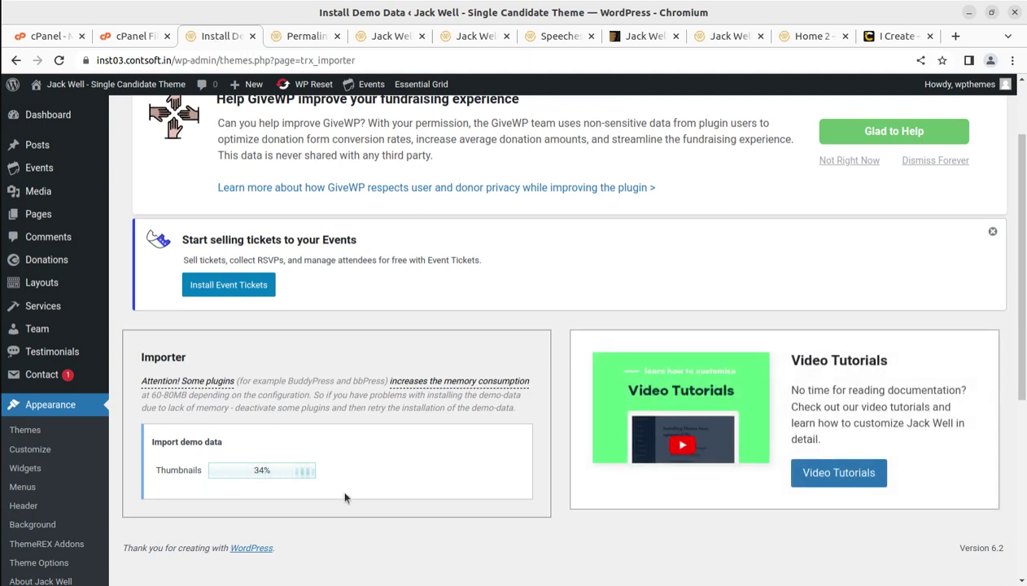
{"action": "scroll", "coordinate": [341, 415], "scroll_direction": "up", "scroll_amount": 3}
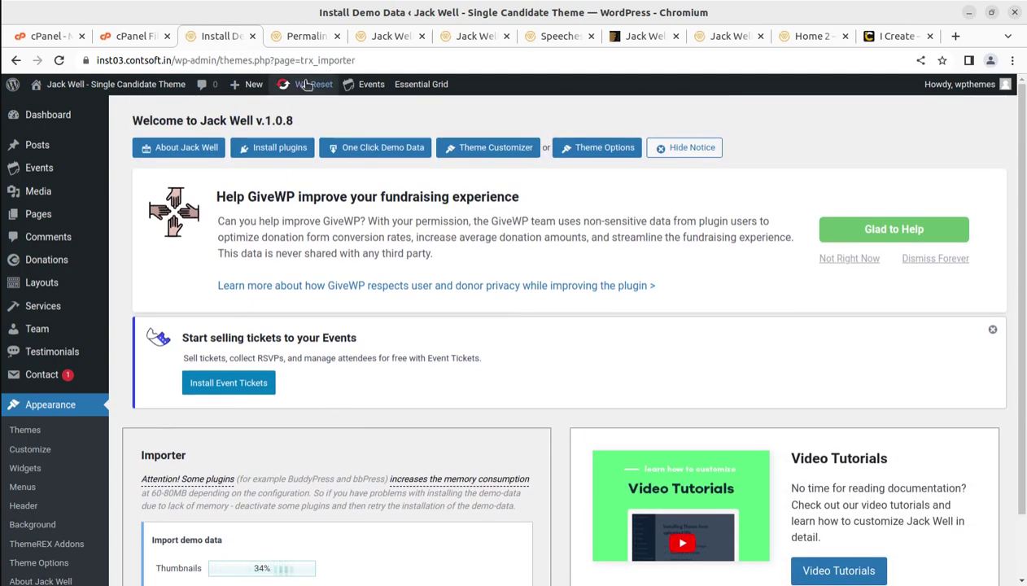
{"action": "left_click", "coordinate": [310, 37]}
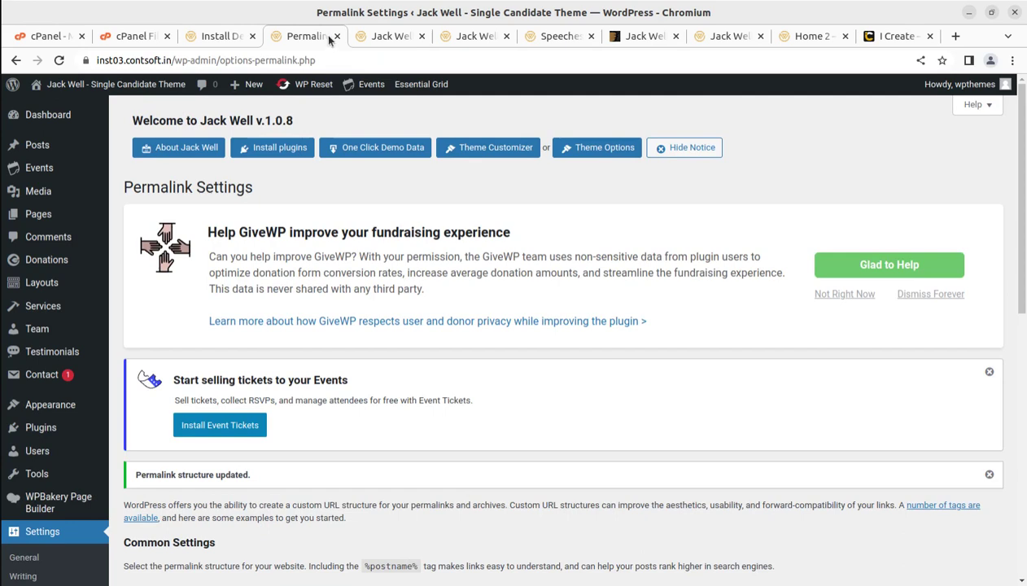
{"action": "left_click", "coordinate": [335, 37]}
{"action": "left_click", "coordinate": [221, 37]}
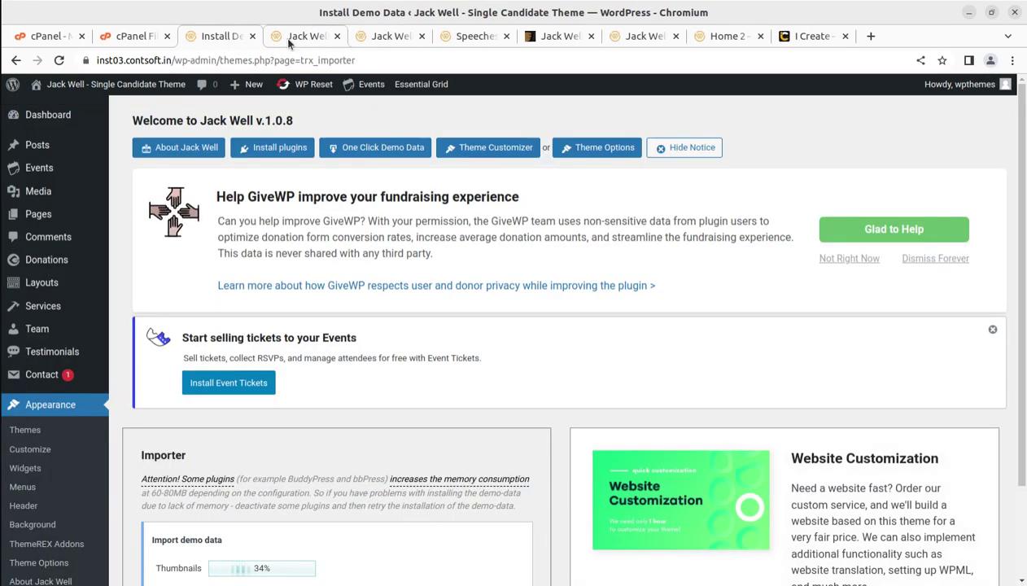
- View the i-Create website briefly, return to the Install Demo Data page and examine the Thumbnails import progress
{"action": "left_click", "coordinate": [307, 36]}
{"action": "left_click", "coordinate": [790, 39]}
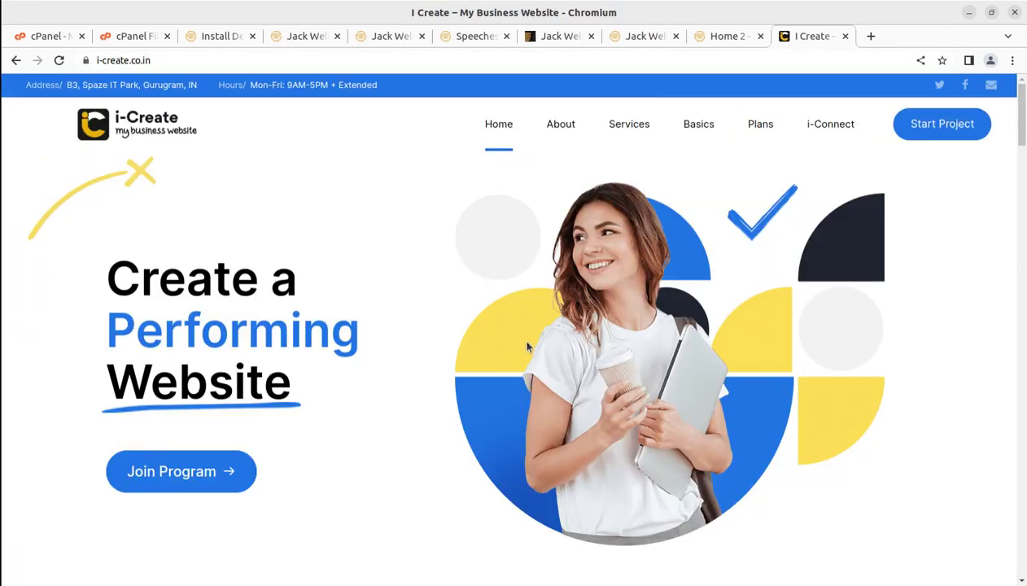
{"action": "left_click", "coordinate": [230, 36]}
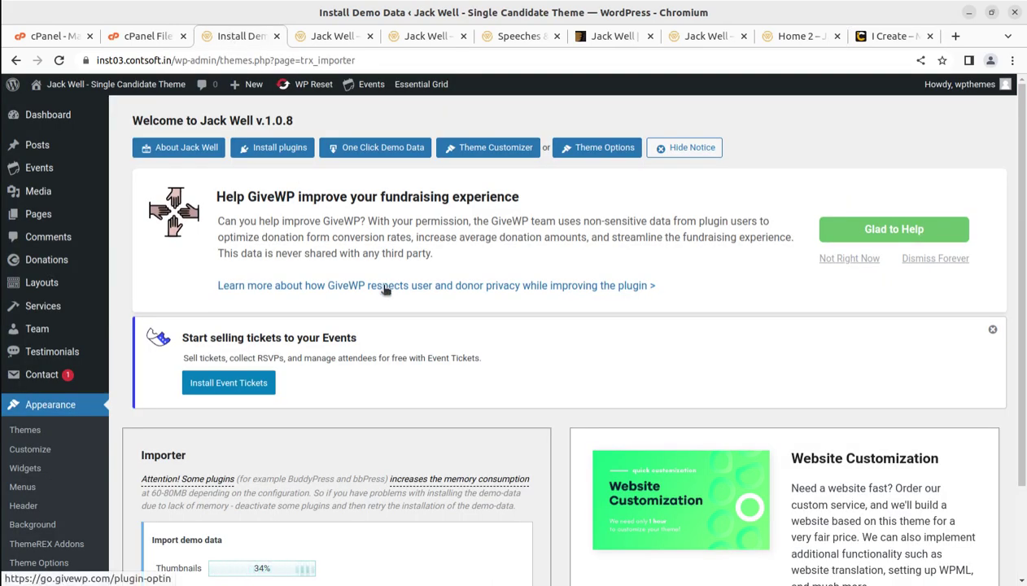
{"action": "scroll", "coordinate": [398, 358], "scroll_direction": "down", "scroll_amount": 4}
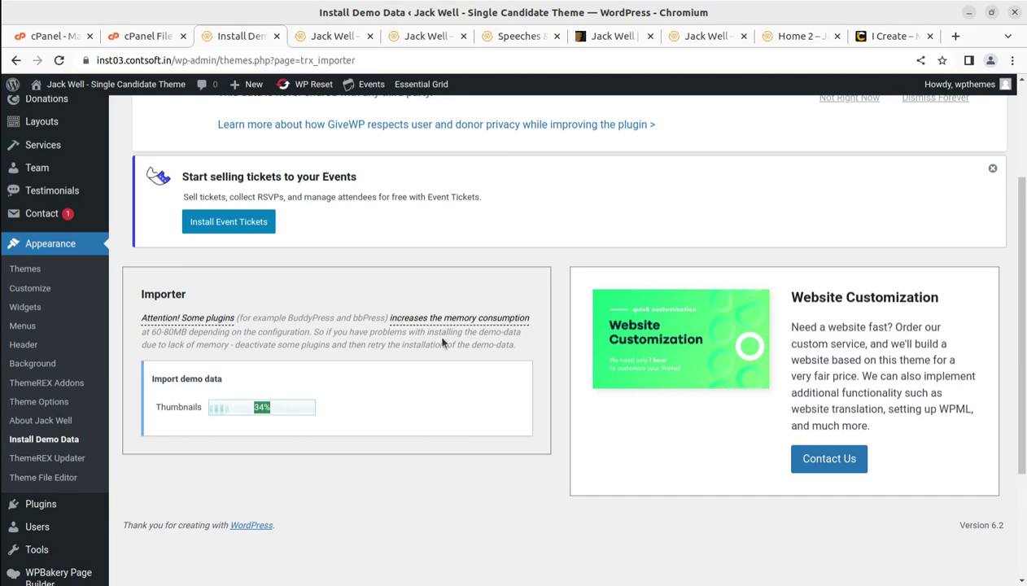
{"action": "scroll", "coordinate": [442, 342], "scroll_direction": "up", "scroll_amount": 10}
{"action": "scroll", "coordinate": [413, 505], "scroll_direction": "down", "scroll_amount": 10}
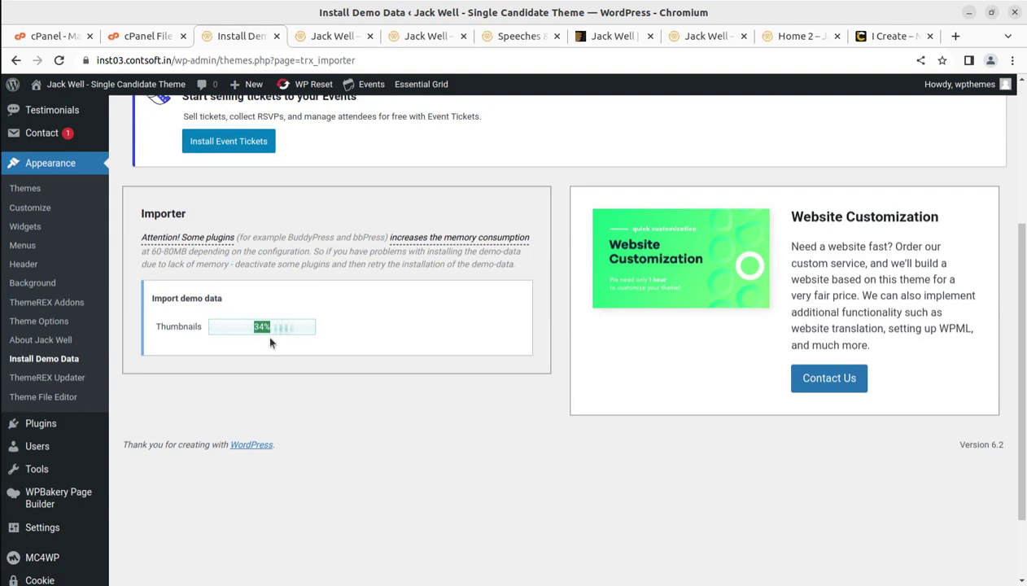
{"action": "left_click_drag", "start_coordinate": [267, 328], "coordinate": [249, 331]}
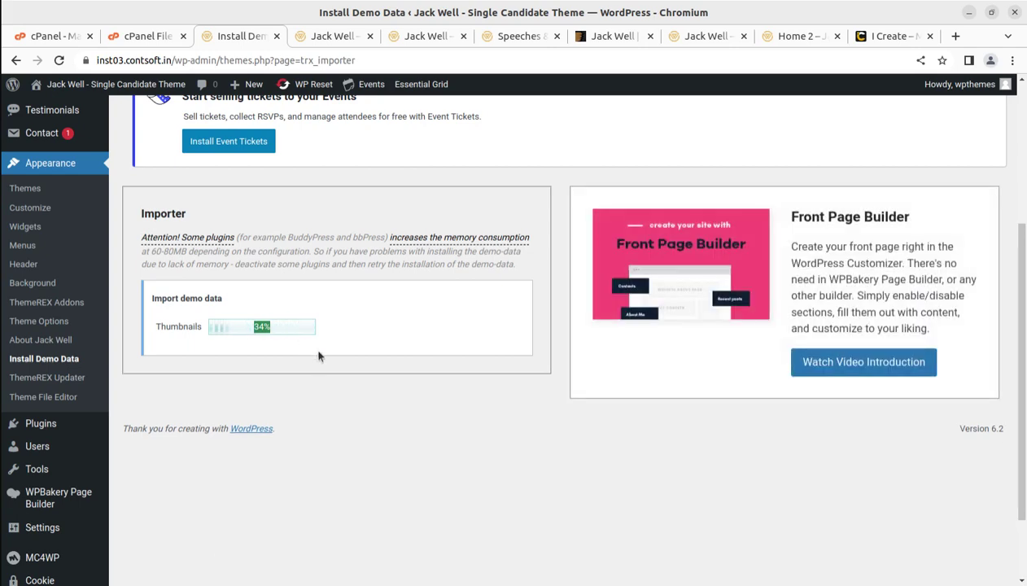
{"action": "scroll", "coordinate": [319, 356], "scroll_direction": "up", "scroll_amount": 2}
{"action": "scroll", "coordinate": [319, 356], "scroll_direction": "up", "scroll_amount": 1}
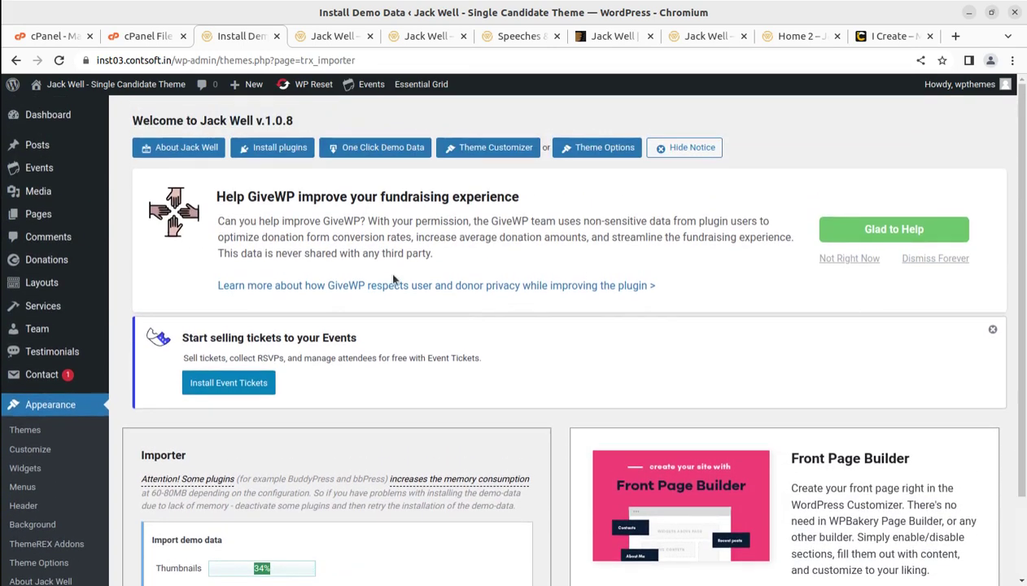
- Reload the Jack Well homepage, open and close its navigation menu, and review the hero slider
{"action": "left_click", "coordinate": [320, 41]}
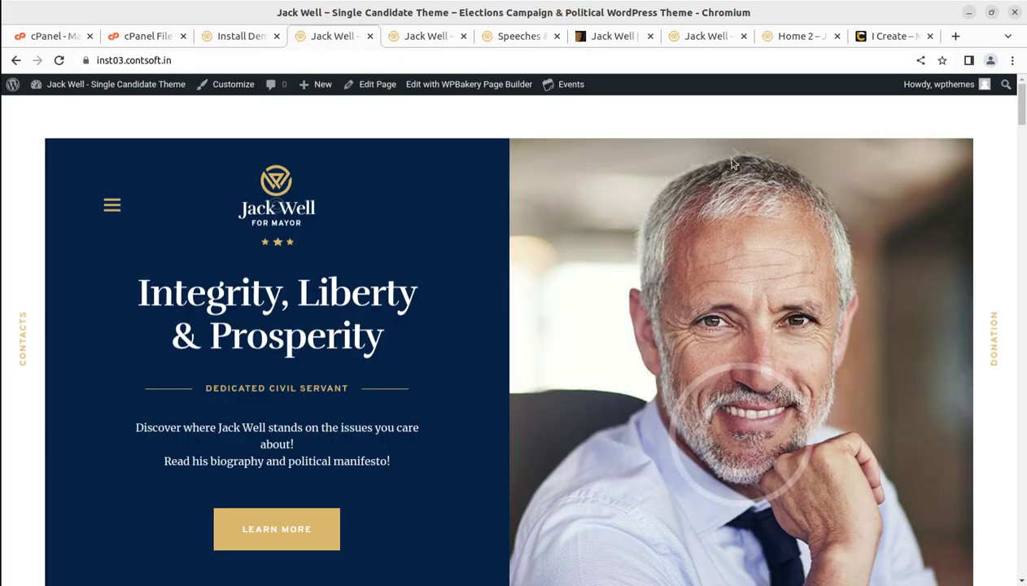
{"action": "left_click", "coordinate": [59, 61]}
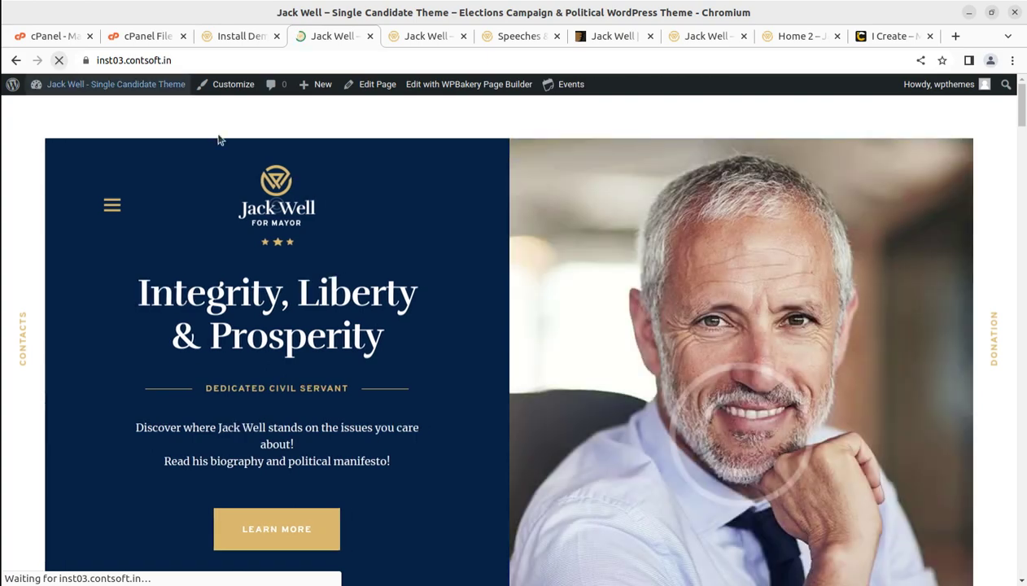
{"action": "left_click", "coordinate": [111, 209]}
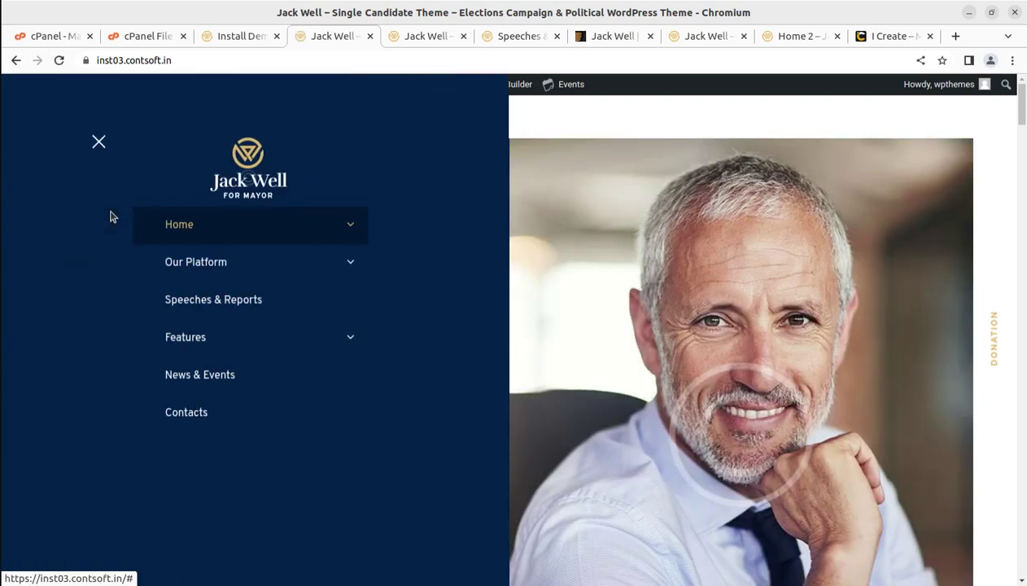
{"action": "left_click", "coordinate": [99, 143]}
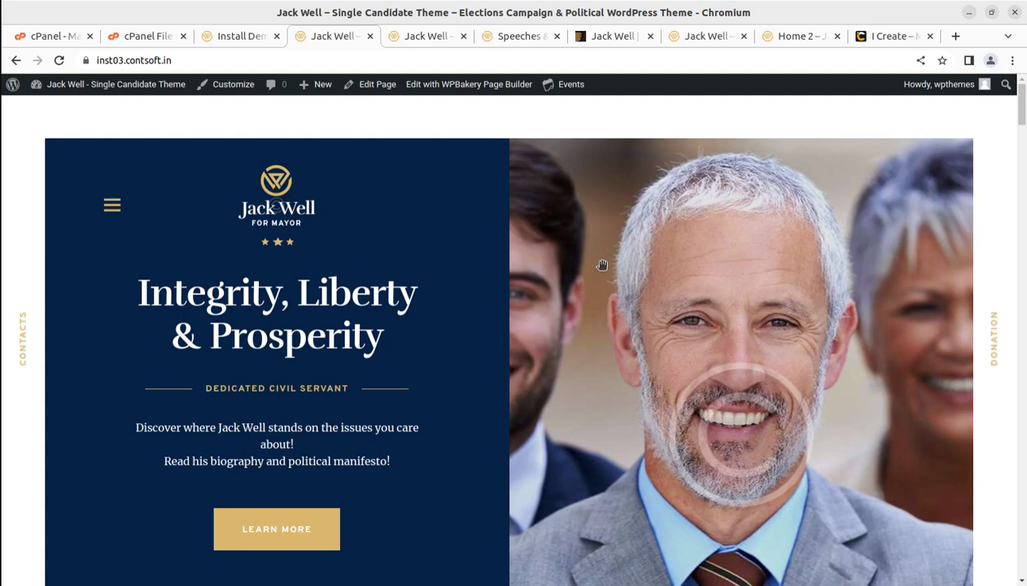
{"action": "scroll", "coordinate": [599, 265], "scroll_direction": "down", "scroll_amount": 2}
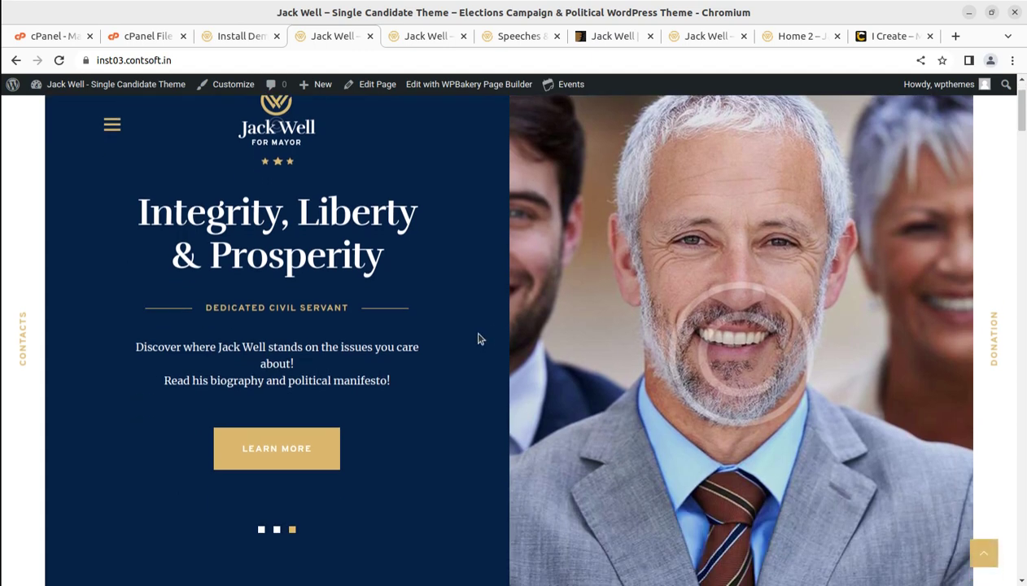
{"action": "scroll", "coordinate": [478, 339], "scroll_direction": "up", "scroll_amount": 2}
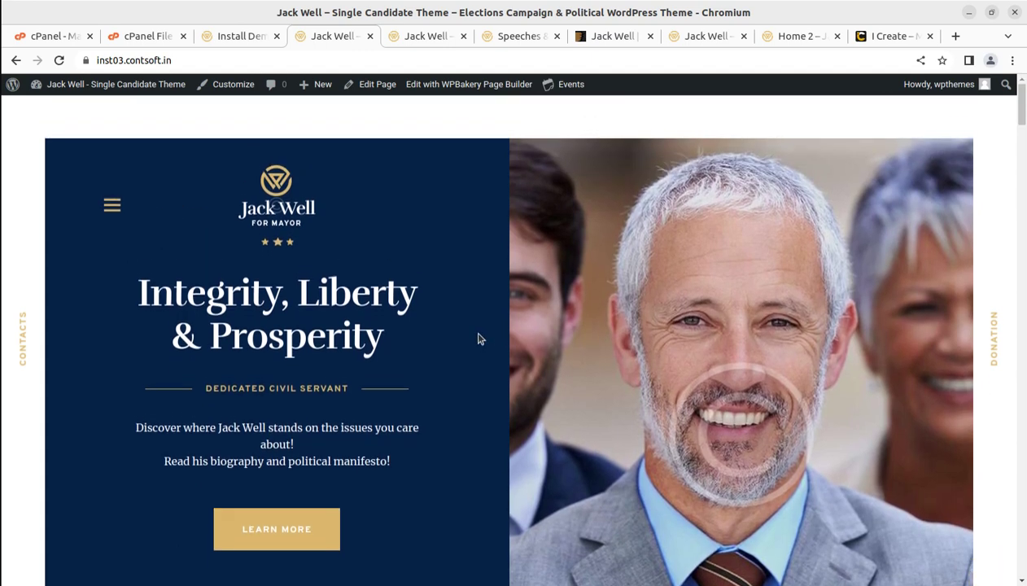